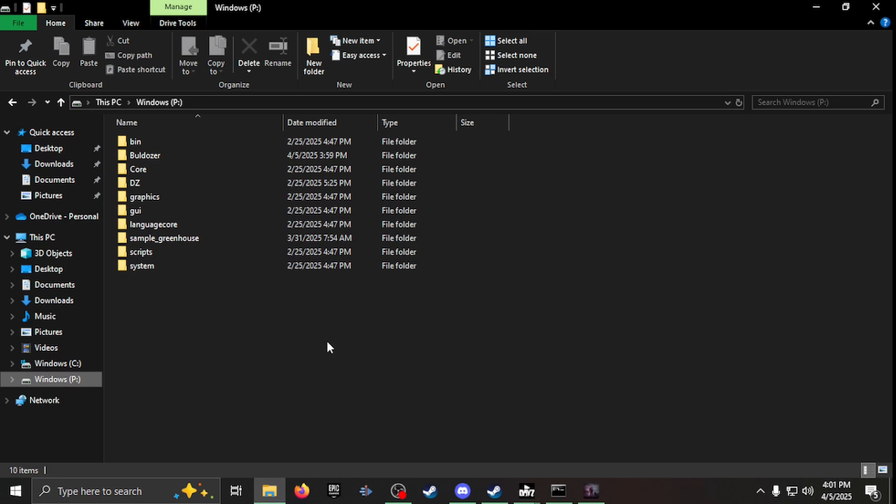
- Open the sample_greenhouse P3D model from the sample_greenhouse\data\greenhouse folder on drive P in Object Builder
{"action": "double_click", "coordinate": [195, 240]}
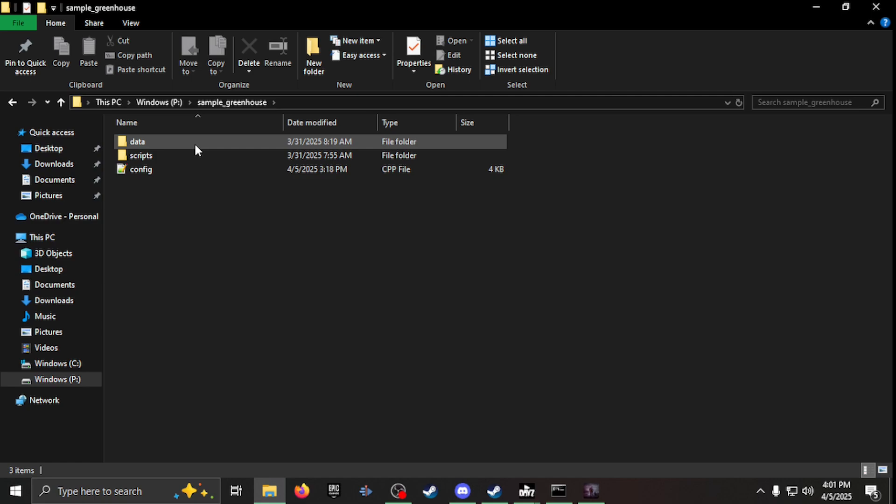
{"action": "double_click", "coordinate": [195, 145]}
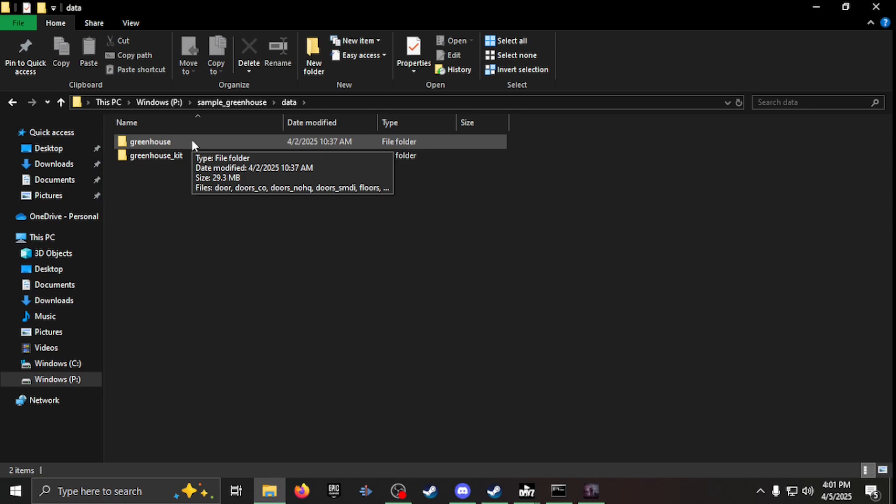
{"action": "double_click", "coordinate": [192, 140]}
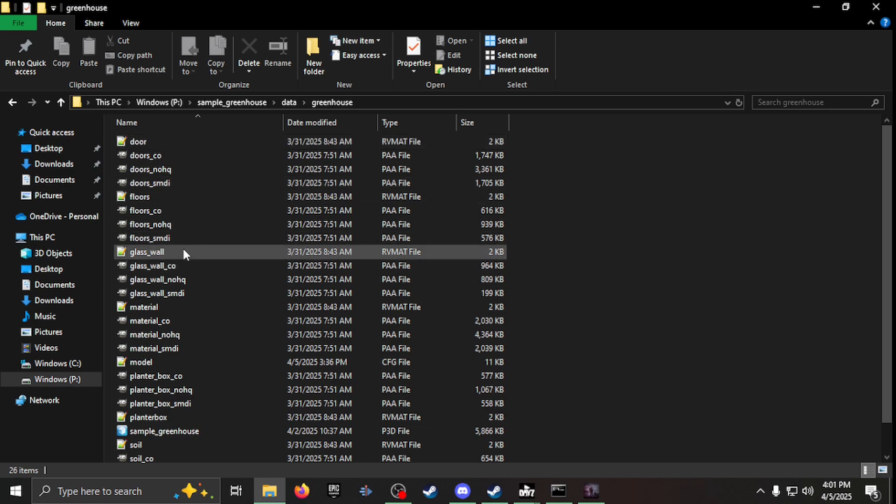
{"action": "mouse_move", "coordinate": [178, 254]}
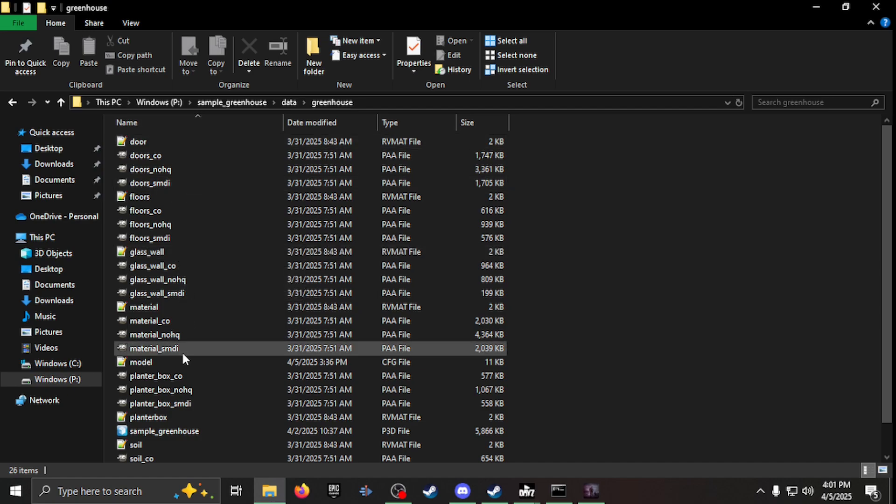
{"action": "mouse_move", "coordinate": [183, 356]}
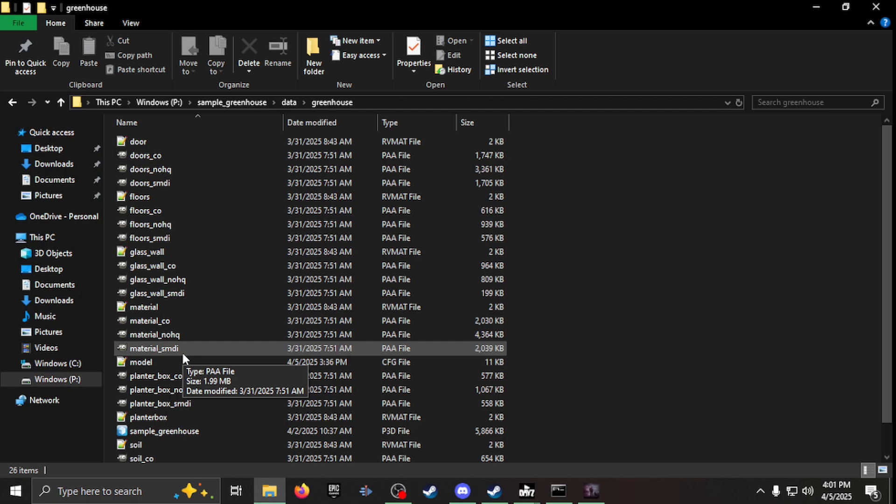
{"action": "mouse_move", "coordinate": [226, 401]}
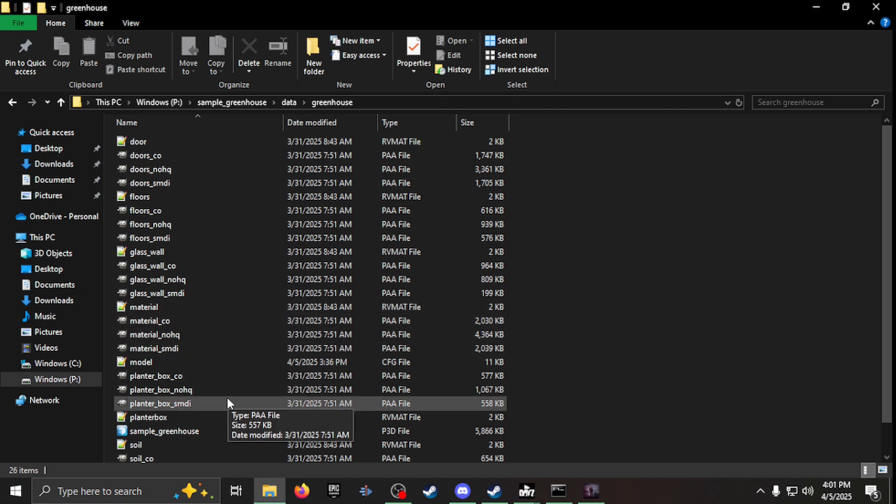
{"action": "mouse_move", "coordinate": [201, 429]}
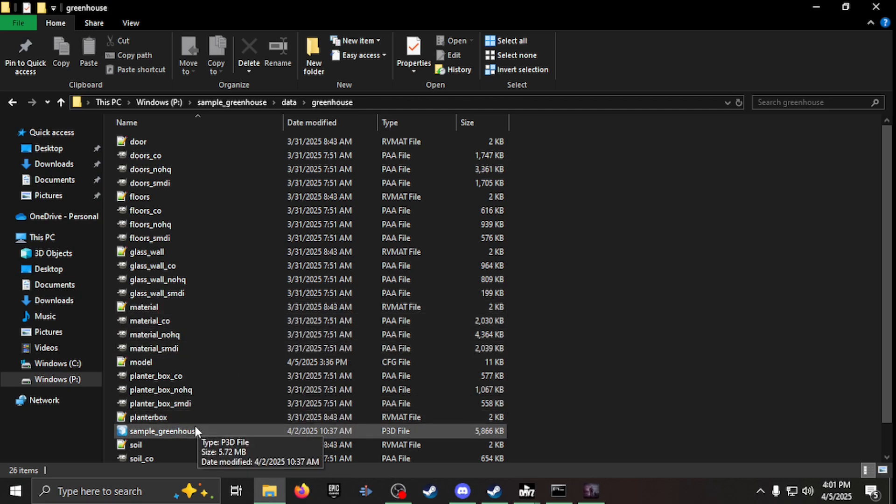
{"action": "double_click", "coordinate": [195, 430]}
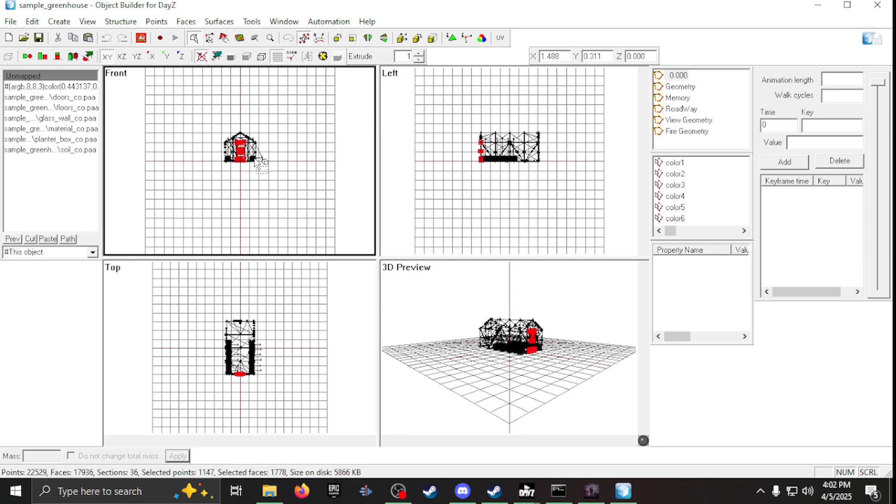
- Select the entire greenhouse in the Front view and launch the Buldozer preview of the model
{"action": "scroll", "coordinate": [256, 158], "scroll_direction": "up", "scroll_amount": 2}
{"action": "scroll", "coordinate": [256, 159], "scroll_direction": "up", "scroll_amount": 2}
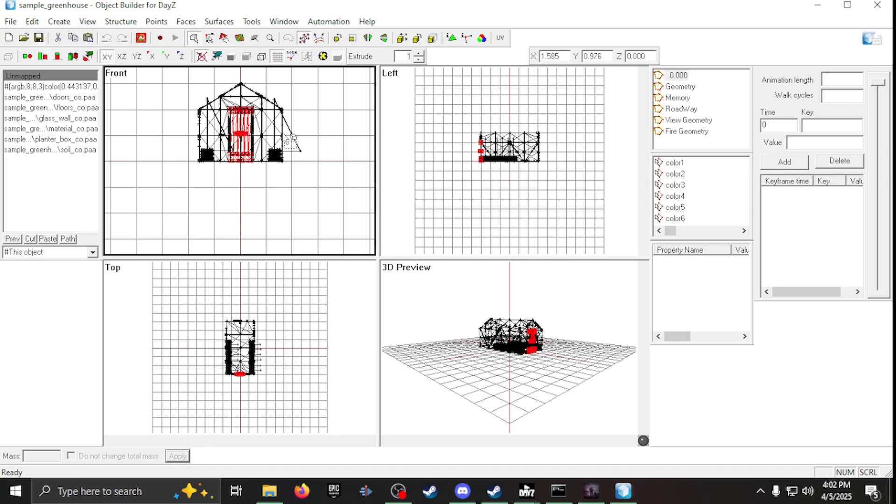
{"action": "left_click", "coordinate": [675, 163]}
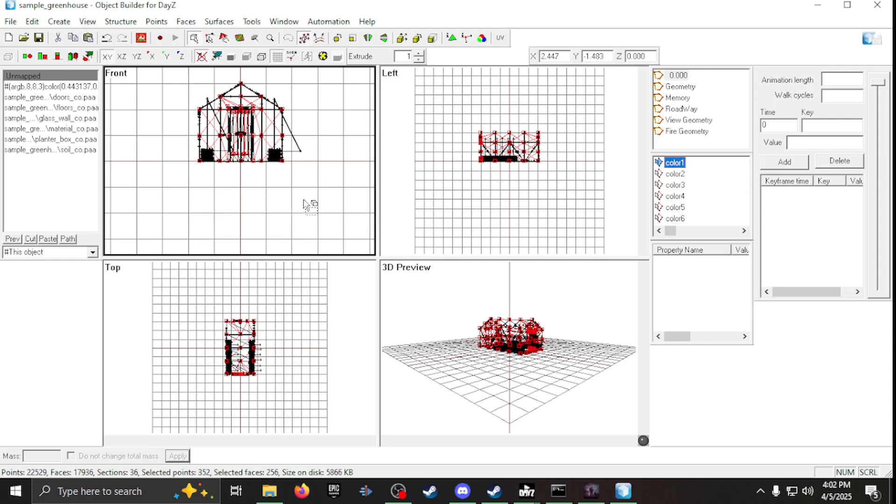
{"action": "left_click_drag", "start_coordinate": [316, 200], "coordinate": [153, 56]}
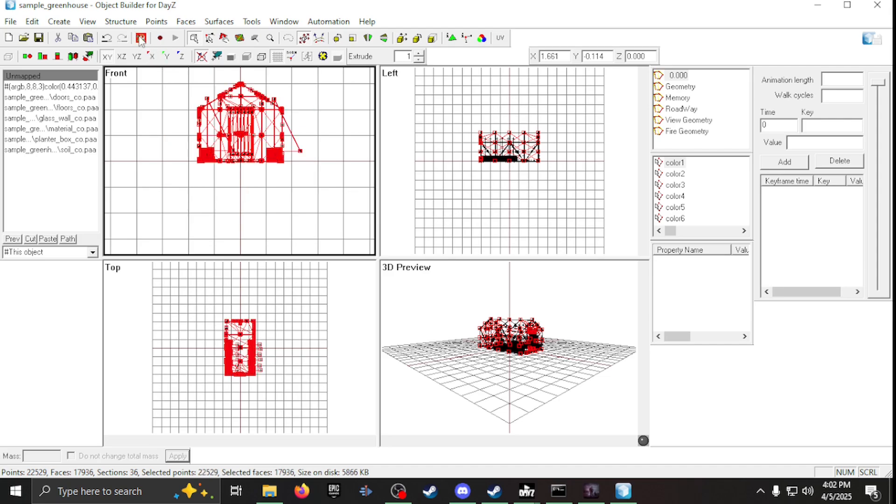
{"action": "left_click", "coordinate": [141, 37]}
{"action": "left_click", "coordinate": [179, 47]}
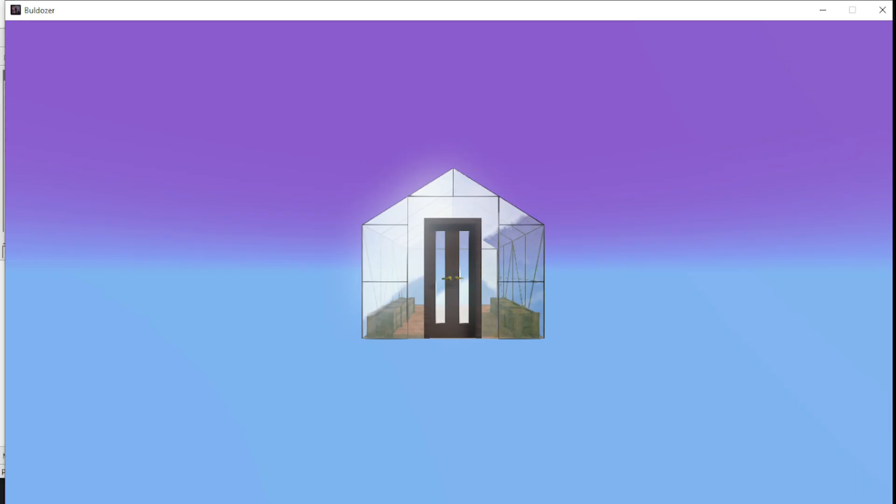
- Inspect the textured greenhouse in the Buldozer preview and return to Object Builder
{"action": "key", "text": "alt+Tab"}
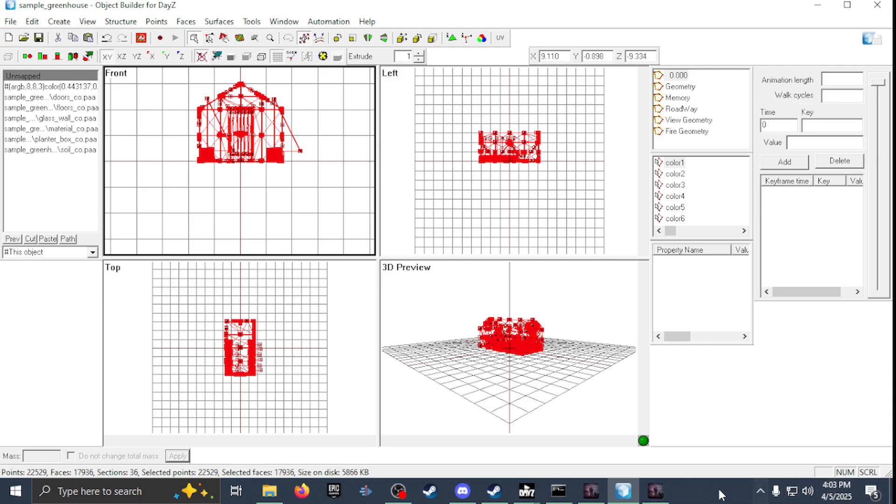
{"action": "left_click", "coordinate": [656, 491]}
{"action": "left_click_drag", "start_coordinate": [454, 274], "coordinate": [452, 273]}
{"action": "scroll", "coordinate": [452, 276], "scroll_direction": "down", "scroll_amount": 3}
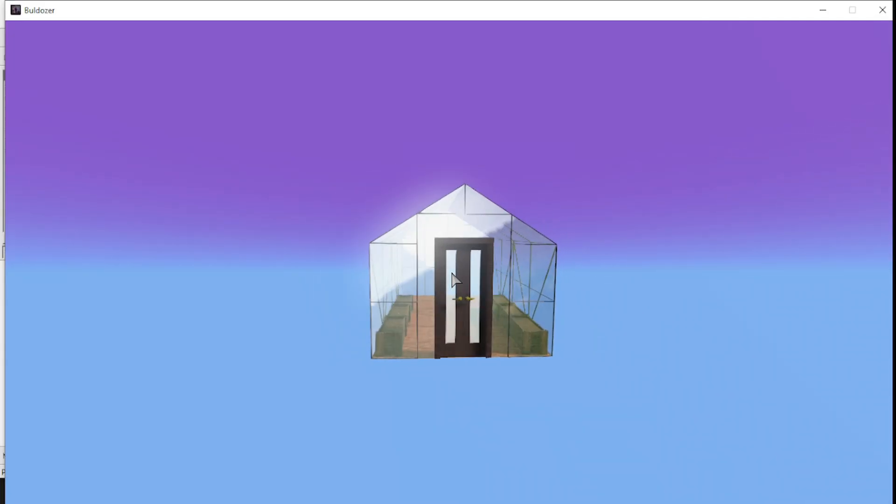
{"action": "key", "text": "alt+Tab"}
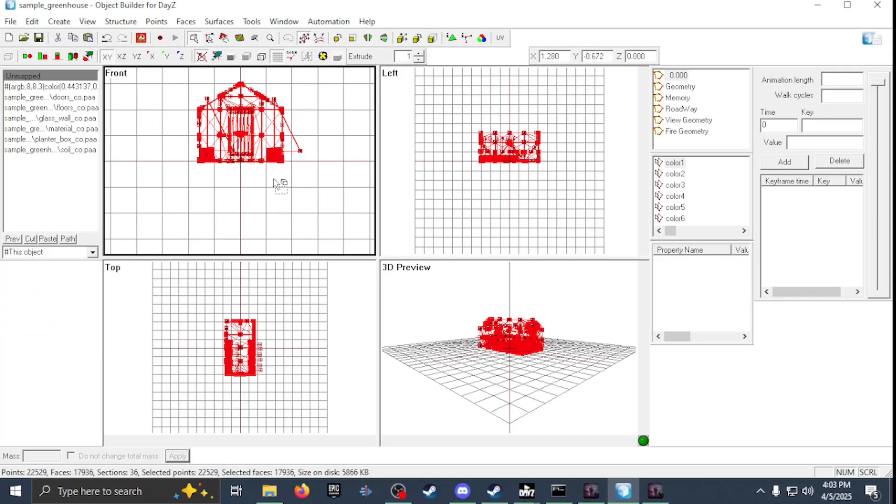
- Create a proxy in the 0.000 LOD that references \DZ\structures\residential\sheds\shed_m4, leaving the proxy ID automatic
{"action": "scroll", "coordinate": [274, 179], "scroll_direction": "up", "scroll_amount": 3}
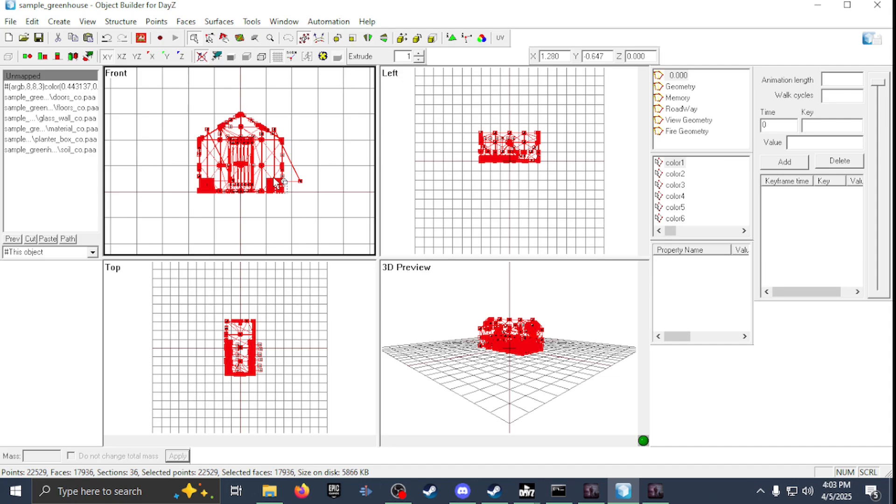
{"action": "left_click", "coordinate": [287, 415]}
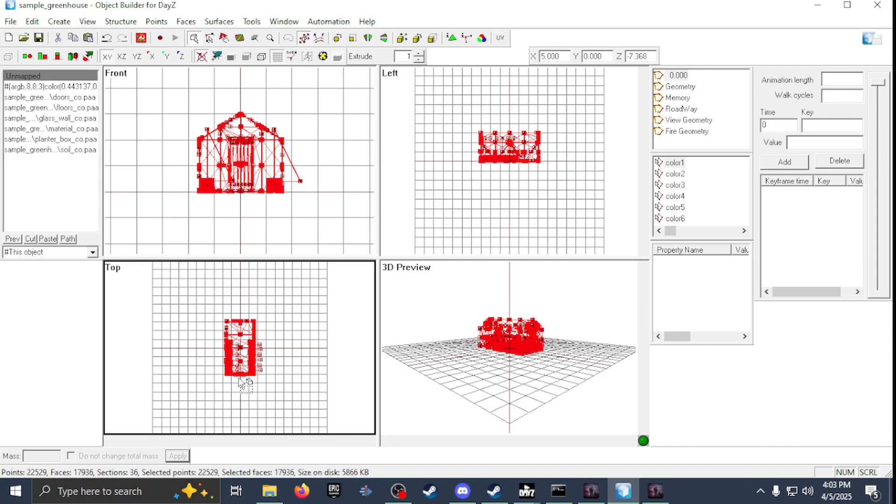
{"action": "scroll", "coordinate": [301, 321], "scroll_direction": "up", "scroll_amount": 2}
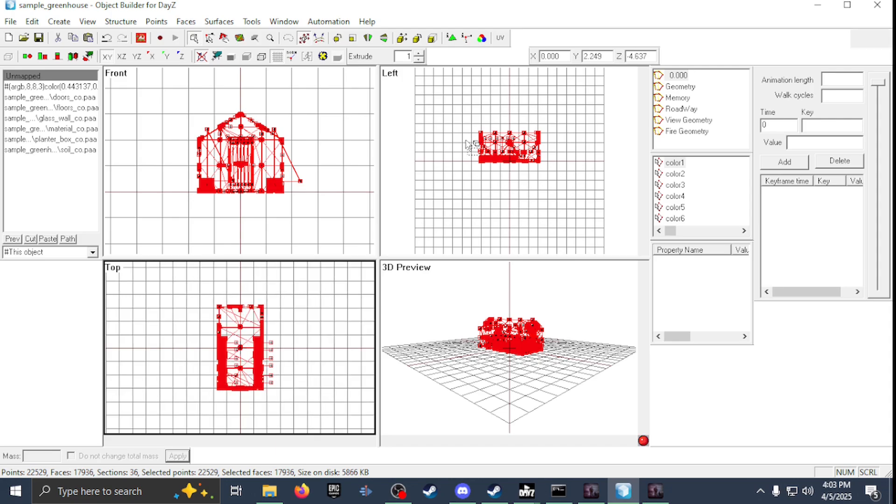
{"action": "scroll", "coordinate": [471, 145], "scroll_direction": "up", "scroll_amount": 1}
{"action": "scroll", "coordinate": [471, 145], "scroll_direction": "up", "scroll_amount": 1}
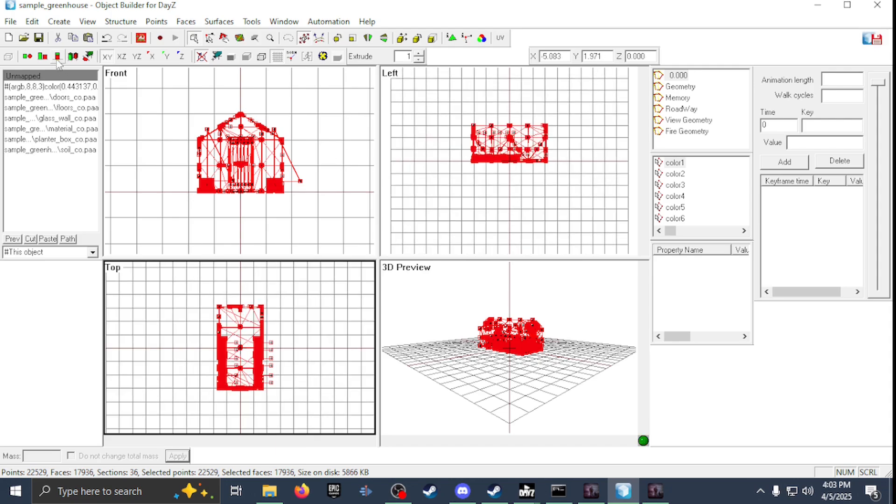
{"action": "left_click", "coordinate": [60, 22]}
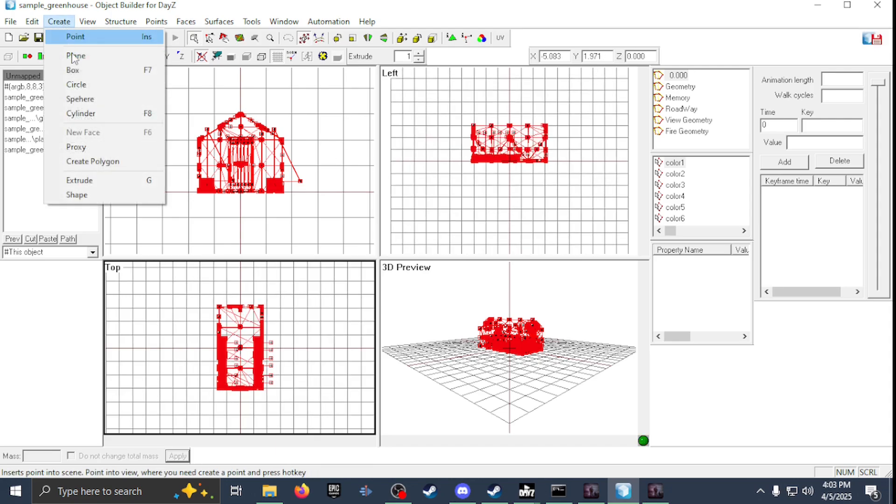
{"action": "left_click", "coordinate": [87, 141]}
{"action": "left_click", "coordinate": [231, 125]}
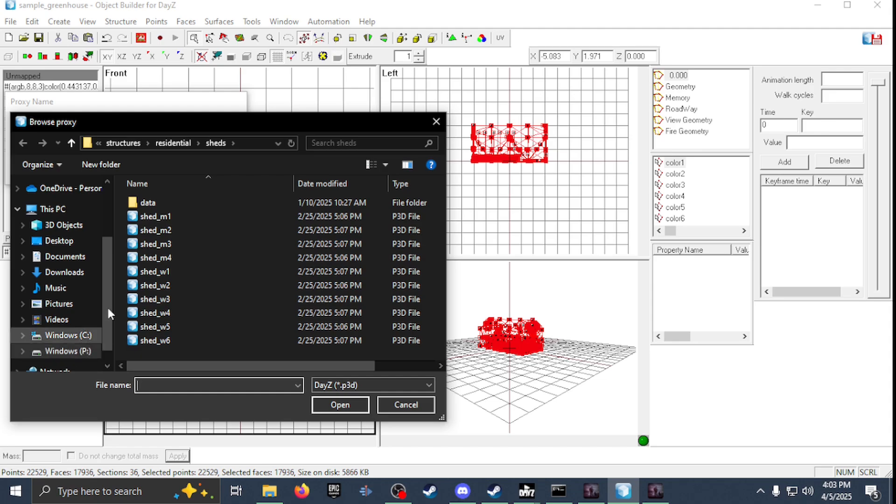
{"action": "left_click", "coordinate": [250, 141]}
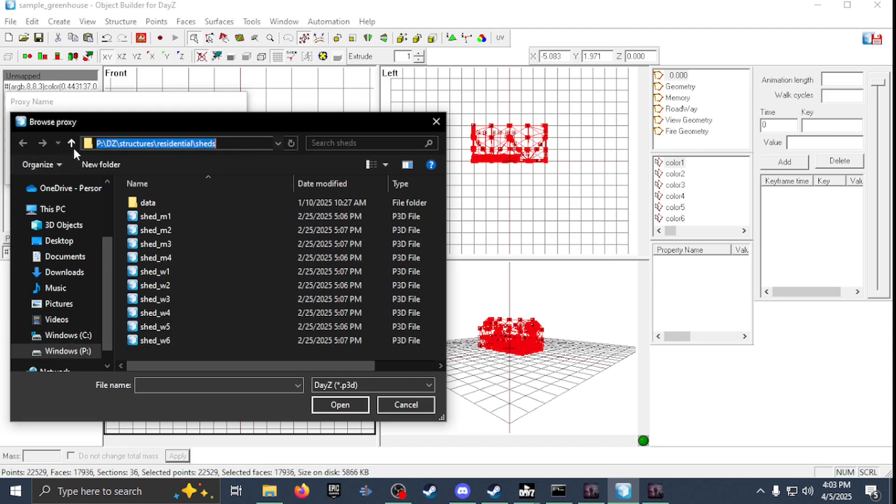
{"action": "left_click", "coordinate": [172, 245]}
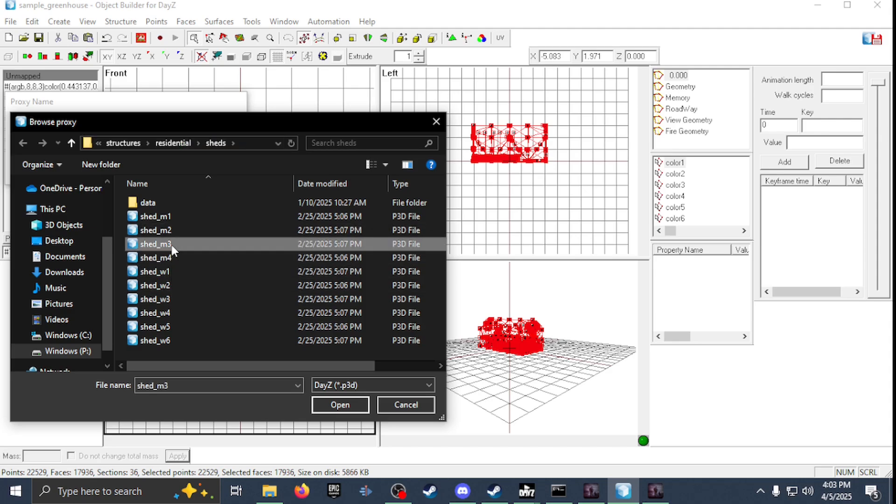
{"action": "left_click", "coordinate": [167, 256]}
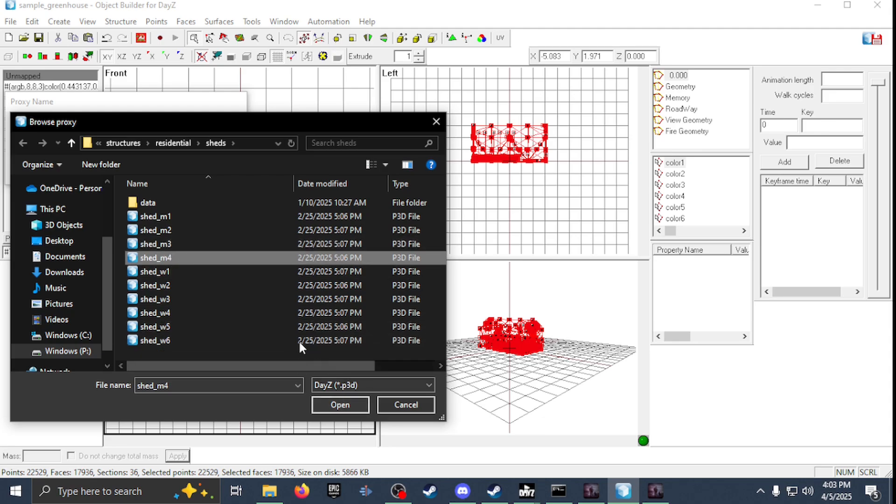
{"action": "left_click", "coordinate": [345, 405]}
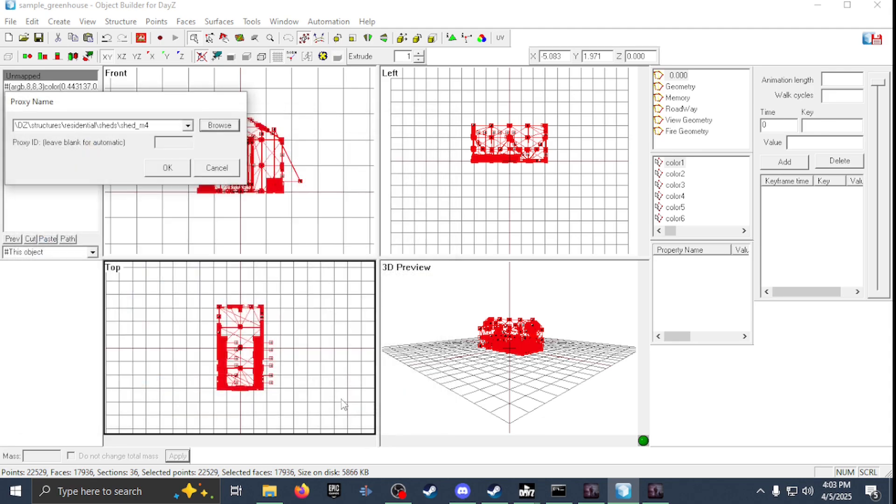
{"action": "left_click", "coordinate": [167, 168]}
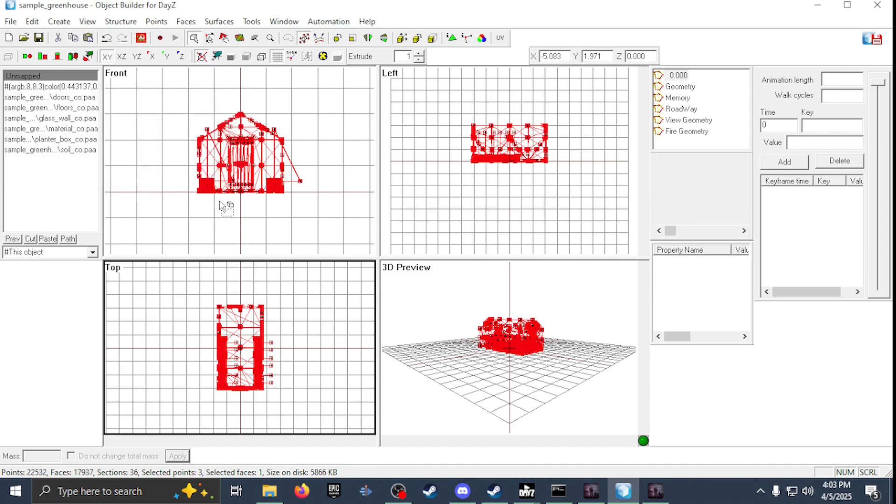
- Check the greenhouse with the new shed proxy in the Buldozer preview and return to Object Builder
{"action": "left_click", "coordinate": [655, 491]}
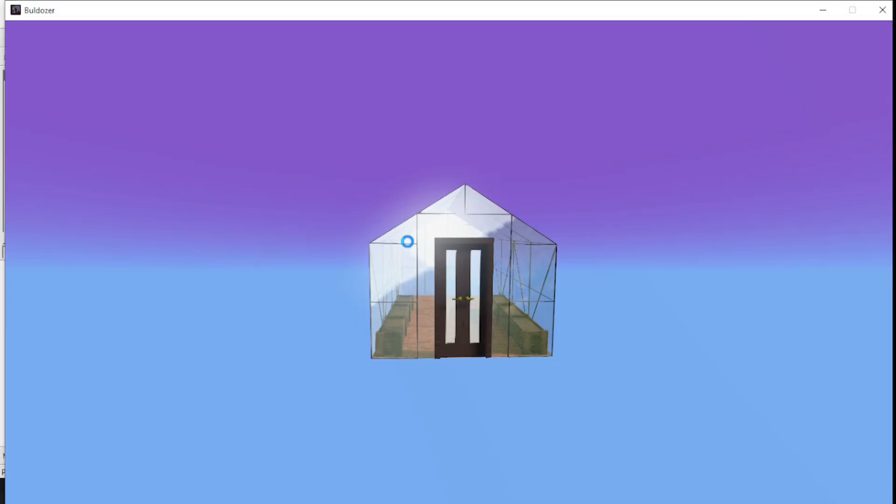
{"action": "left_click_drag", "start_coordinate": [452, 273], "coordinate": [452, 273]}
{"action": "key", "text": "alt+Tab"}
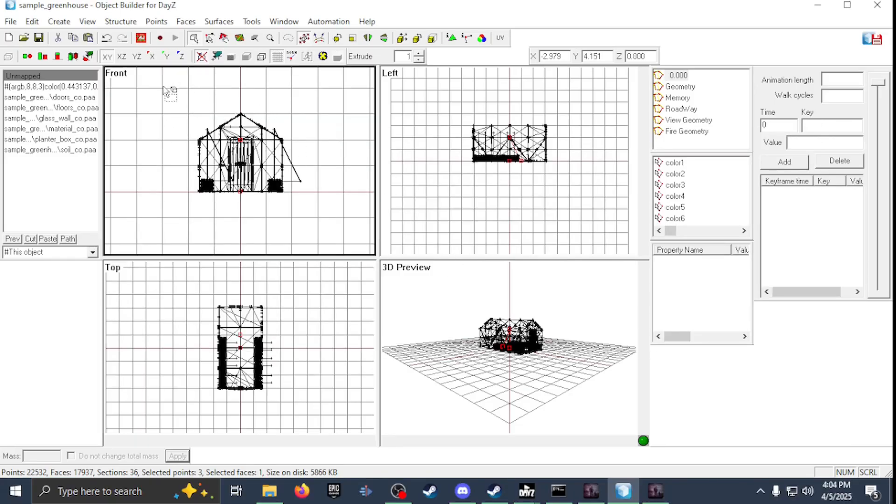
- Find the shed_m4 proxy among the named selections and select only its triangle
{"action": "left_click_drag", "start_coordinate": [163, 84], "coordinate": [313, 201]}
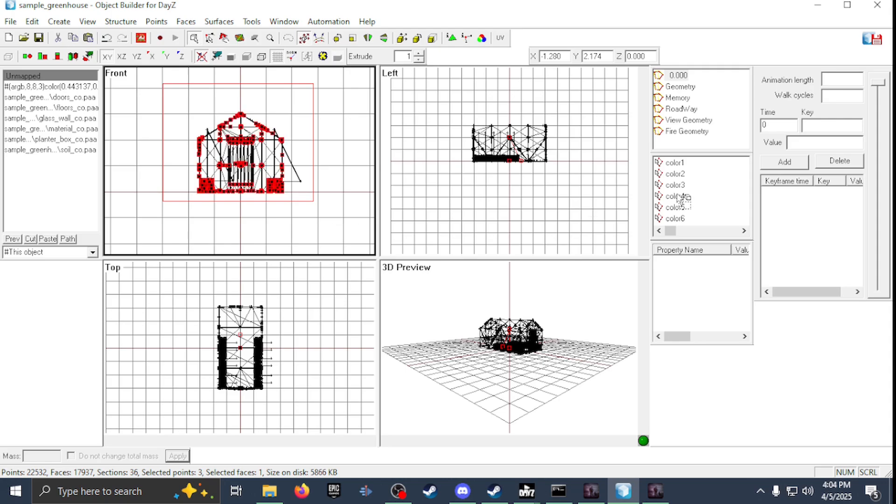
{"action": "left_click", "coordinate": [745, 231]}
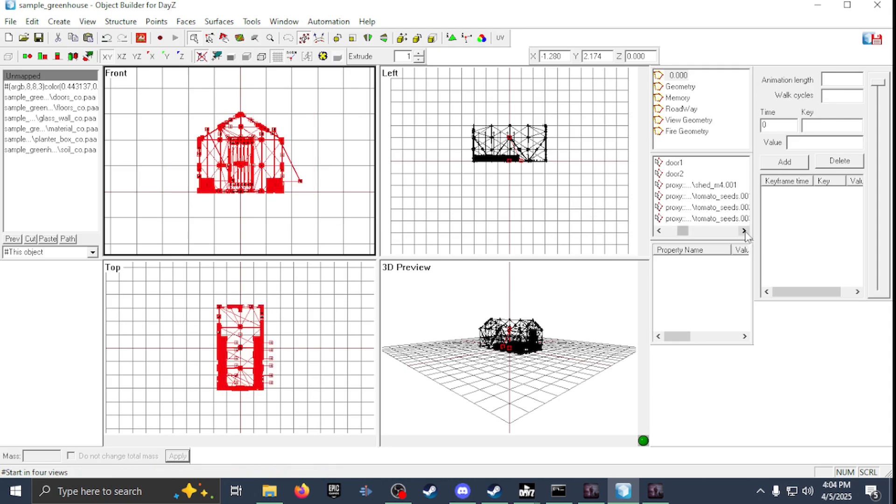
{"action": "left_click", "coordinate": [717, 186]}
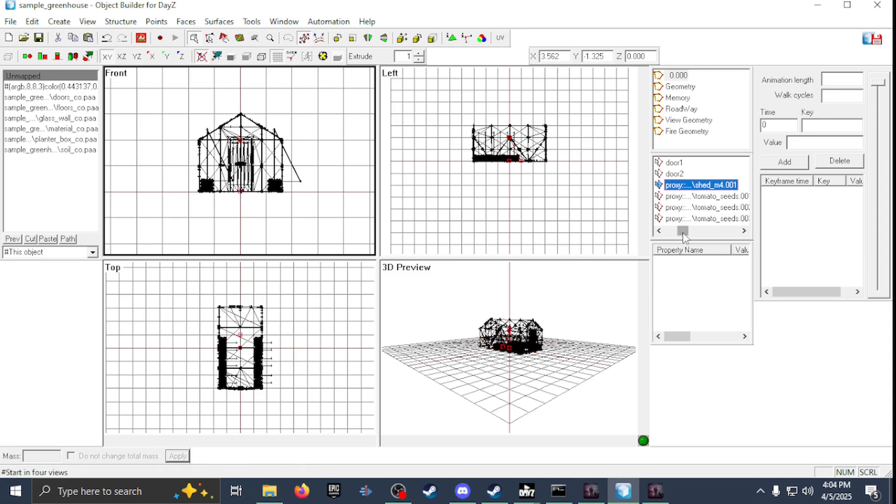
- Try to transform the greenhouse geometry covered by the color1 to color6, door1 and door2 selections, and undo the change
{"action": "left_click_drag", "start_coordinate": [683, 231], "coordinate": [672, 232]}
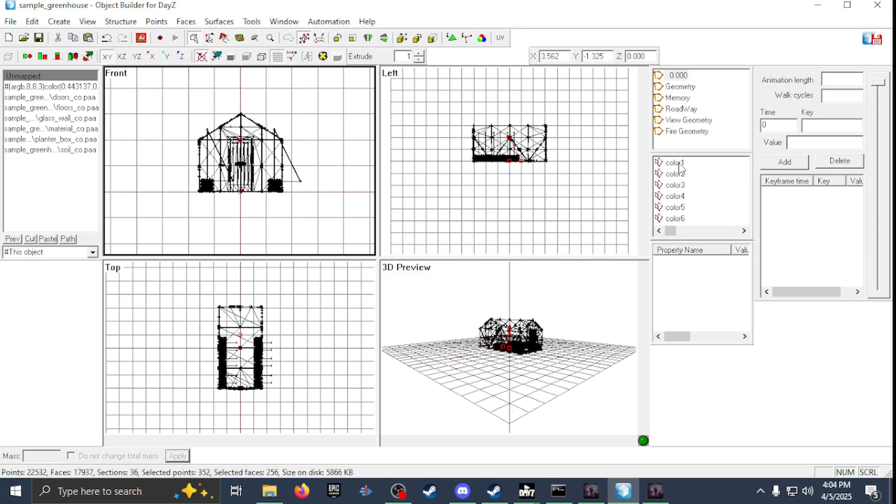
{"action": "left_click", "coordinate": [677, 164]}
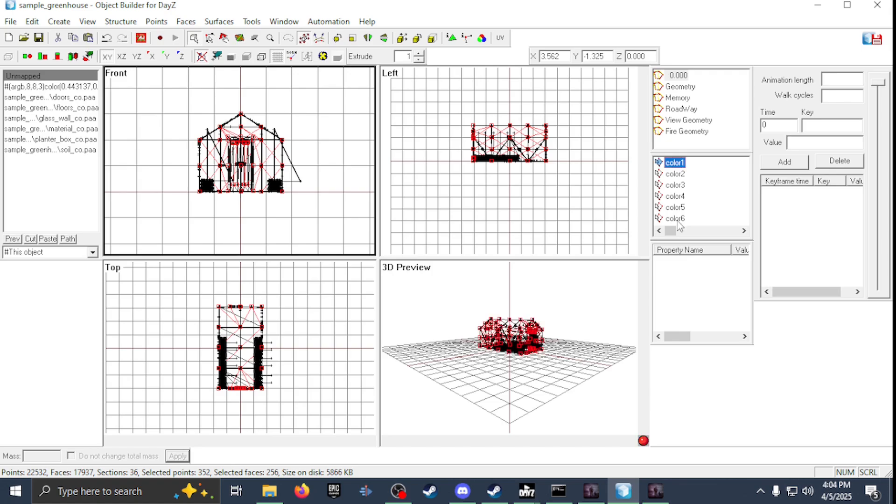
{"action": "left_click", "coordinate": [677, 218], "text": "shift"}
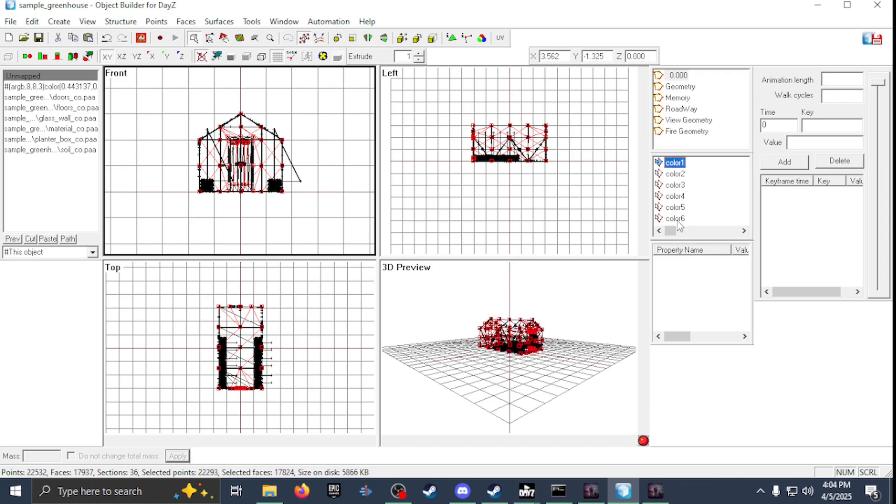
{"action": "left_click", "coordinate": [743, 232]}
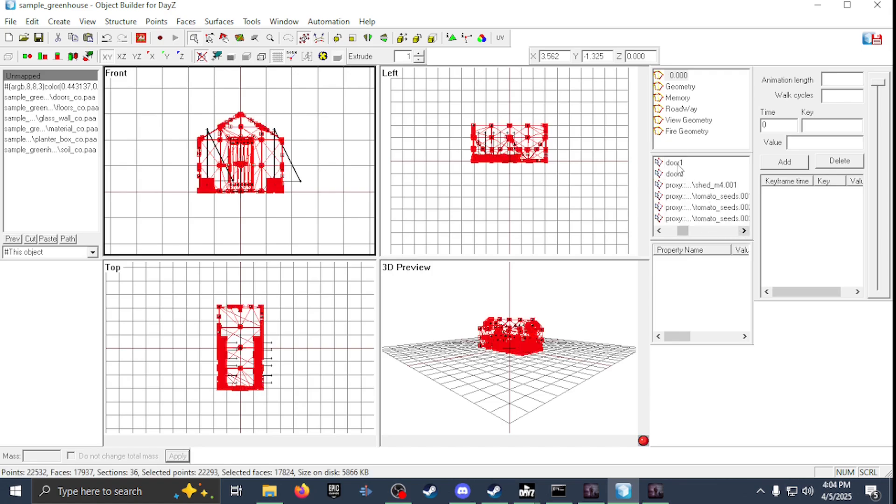
{"action": "left_click", "coordinate": [677, 173]}
{"action": "left_click", "coordinate": [677, 162], "text": "ctrl"}
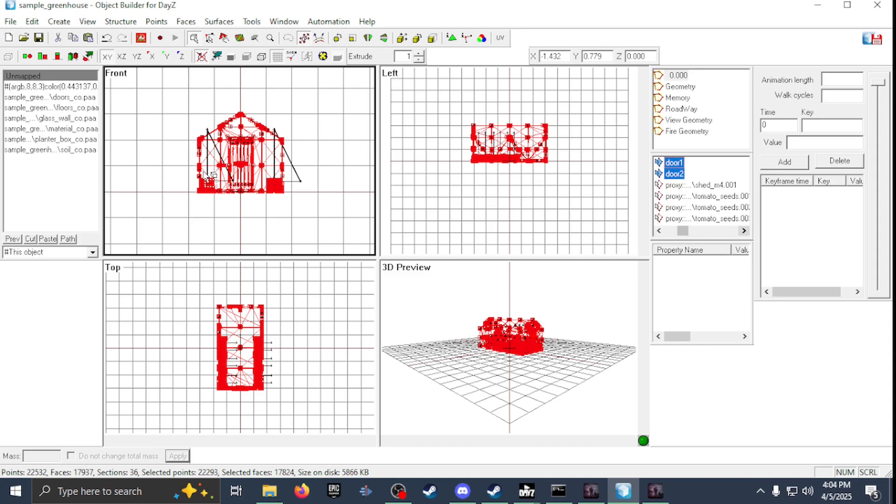
{"action": "mouse_move", "coordinate": [212, 175]}
{"action": "left_mouse_down"}
{"action": "mouse_move", "coordinate": [203, 174]}
{"action": "mouse_move", "coordinate": [198, 192]}
{"action": "mouse_move", "coordinate": [206, 166]}
{"action": "left_mouse_up"}
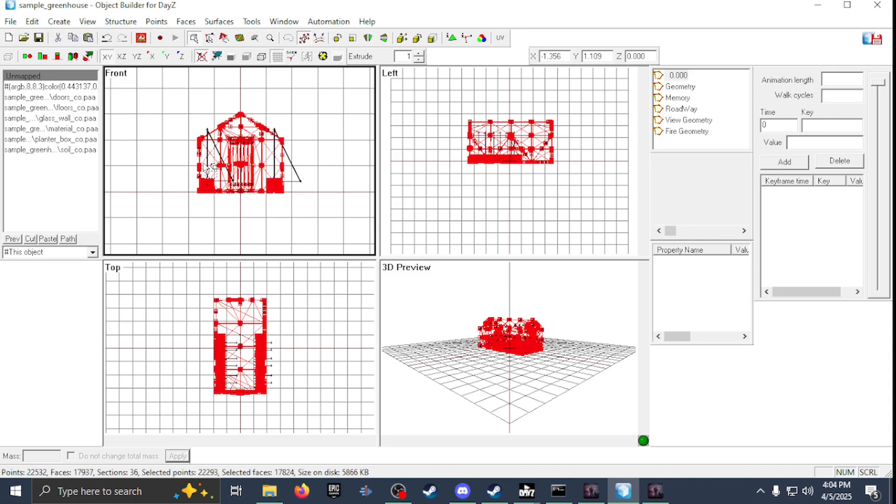
{"action": "key", "text": "ctrl+z"}
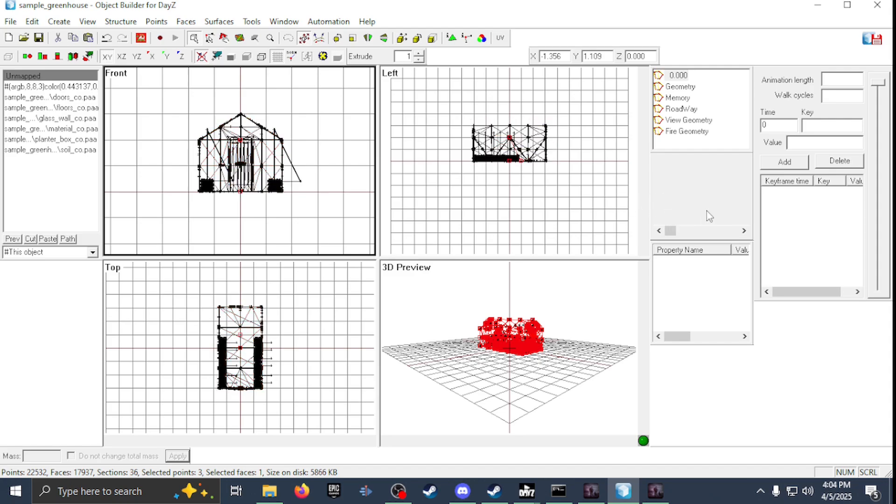
- Delete the shed_m4 proxy triangle and remove its named selection from the 0.000 LOD
{"action": "left_click", "coordinate": [745, 231]}
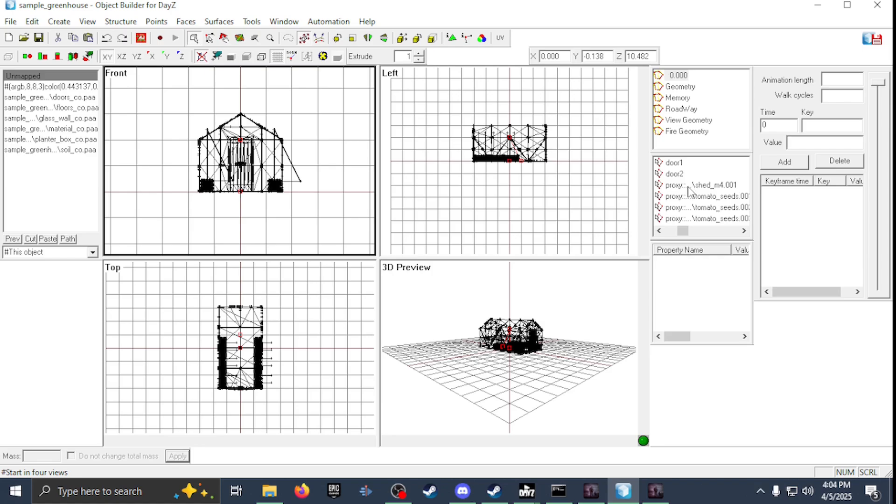
{"action": "left_click", "coordinate": [688, 186]}
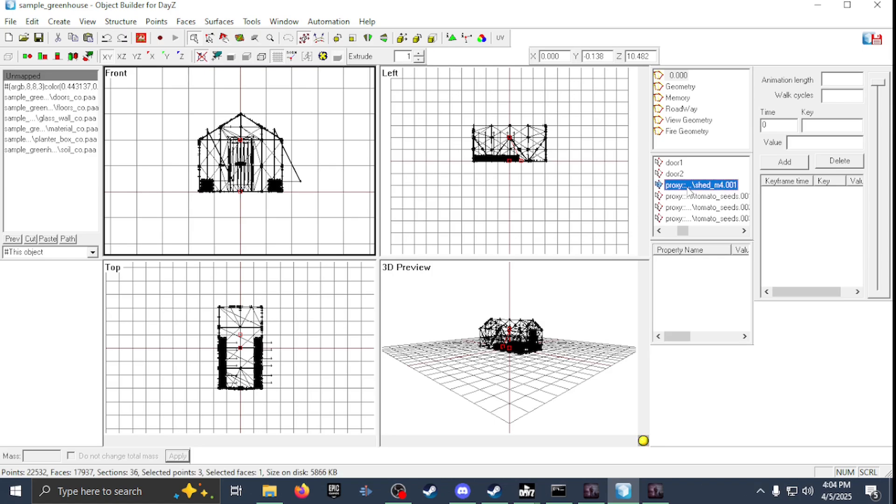
{"action": "key", "text": "Delete"}
{"action": "right_click", "coordinate": [687, 187]}
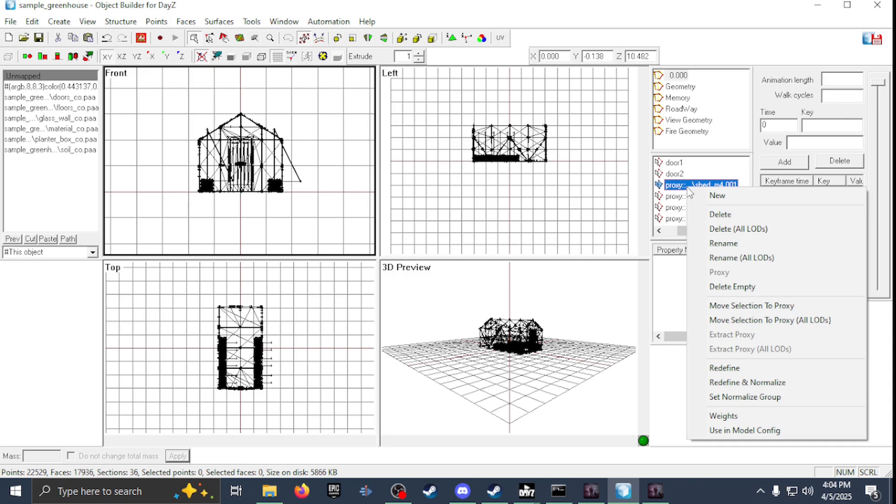
{"action": "left_click", "coordinate": [720, 215]}
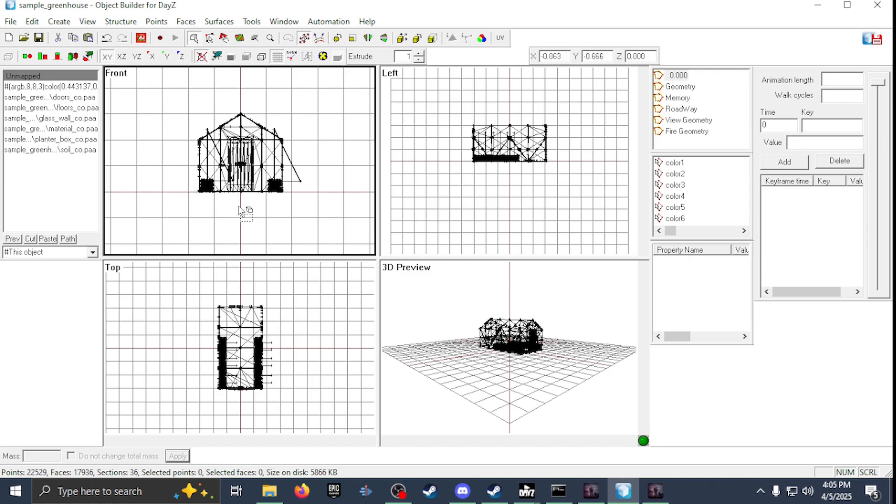
- Examine the greenhouse wireframe in the front, left and top views
{"action": "scroll", "coordinate": [243, 212], "scroll_direction": "up", "scroll_amount": 2}
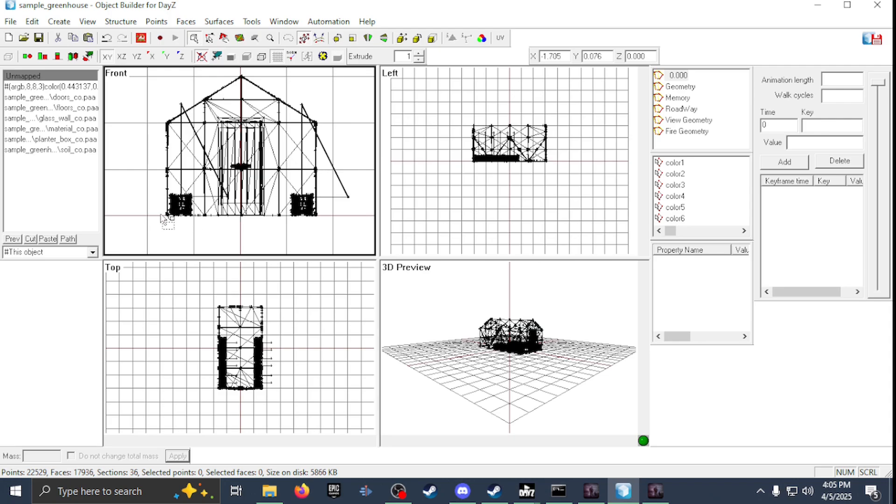
{"action": "scroll", "coordinate": [166, 220], "scroll_direction": "up", "scroll_amount": 2}
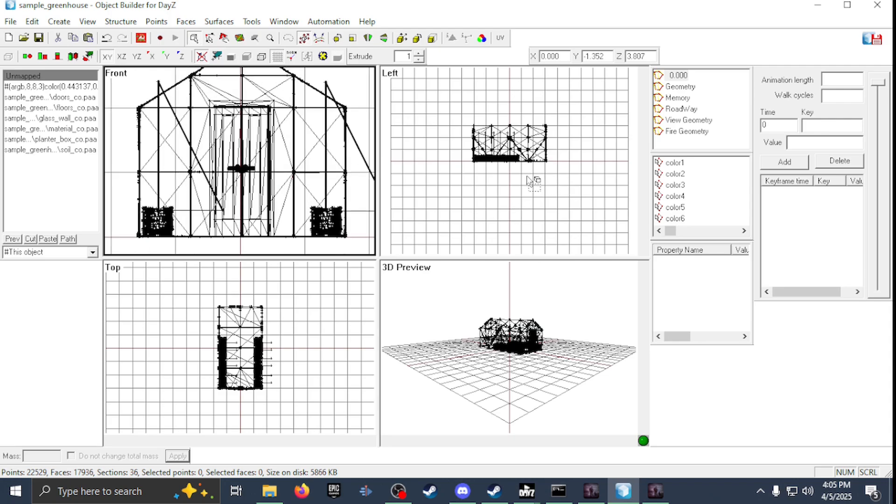
{"action": "scroll", "coordinate": [523, 175], "scroll_direction": "down", "scroll_amount": 3}
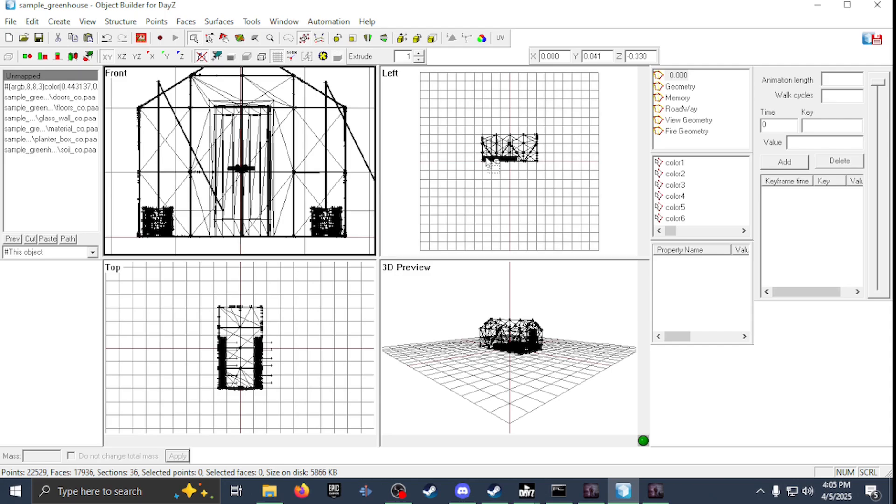
{"action": "scroll", "coordinate": [493, 163], "scroll_direction": "up", "scroll_amount": 3}
{"action": "scroll", "coordinate": [215, 354], "scroll_direction": "up", "scroll_amount": 1}
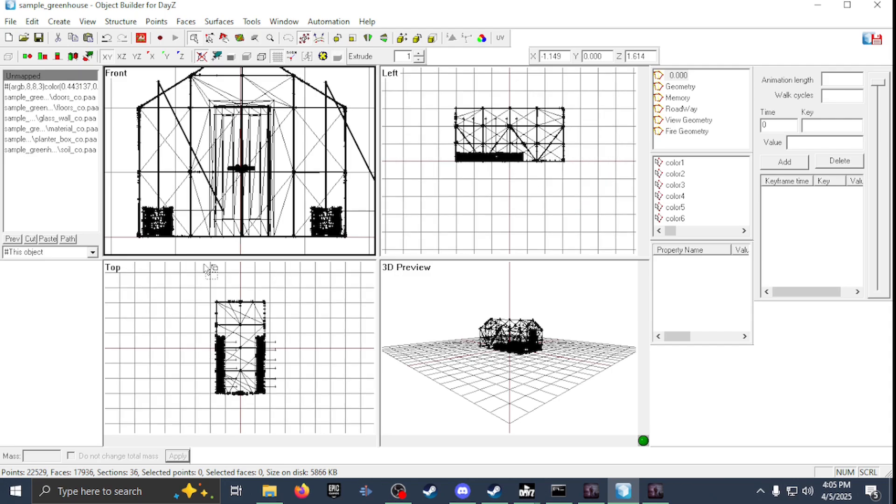
{"action": "scroll", "coordinate": [206, 270], "scroll_direction": "up", "scroll_amount": 1}
{"action": "scroll", "coordinate": [236, 191], "scroll_direction": "down", "scroll_amount": 2}
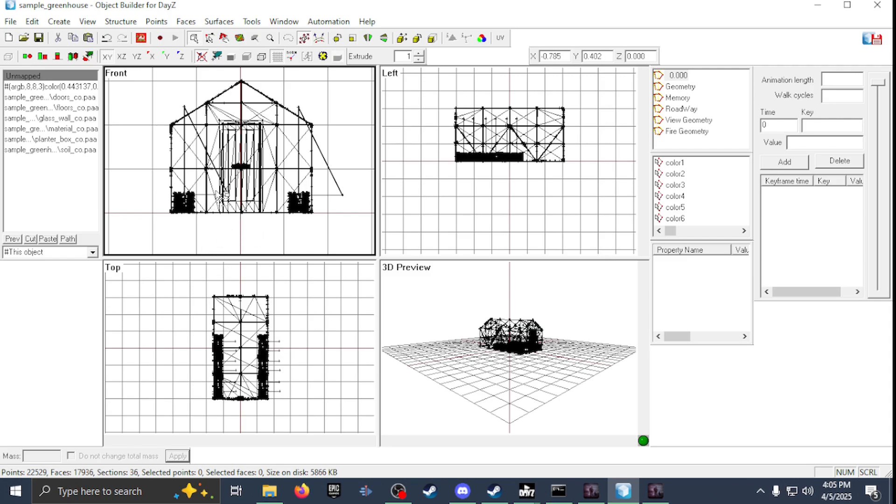
- Try selecting the handle, frame and panel parts of the right-hand door leaf in the front view
{"action": "scroll", "coordinate": [207, 194], "scroll_direction": "up", "scroll_amount": 1}
{"action": "scroll", "coordinate": [260, 169], "scroll_direction": "up", "scroll_amount": 3}
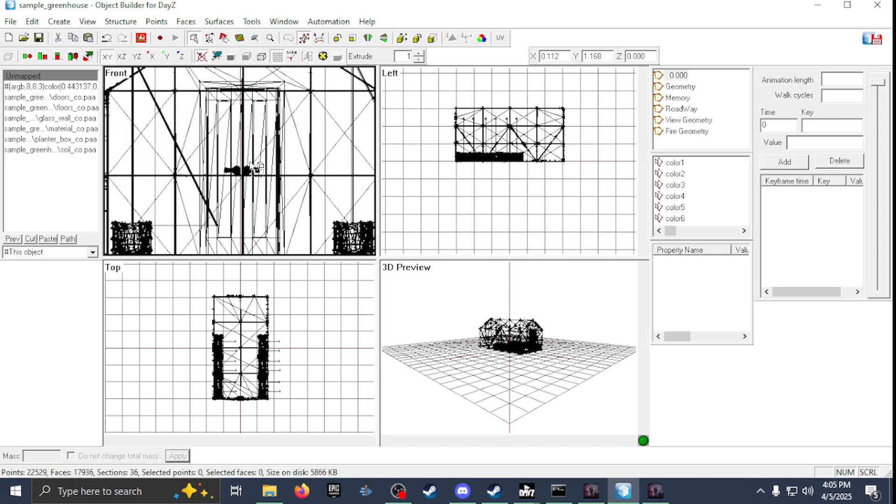
{"action": "left_click", "coordinate": [256, 169]}
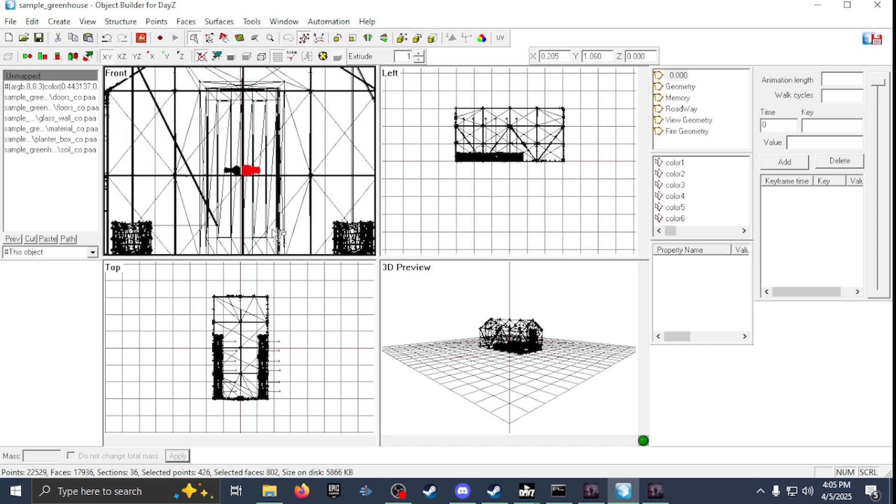
{"action": "left_click", "coordinate": [277, 89], "text": "ctrl"}
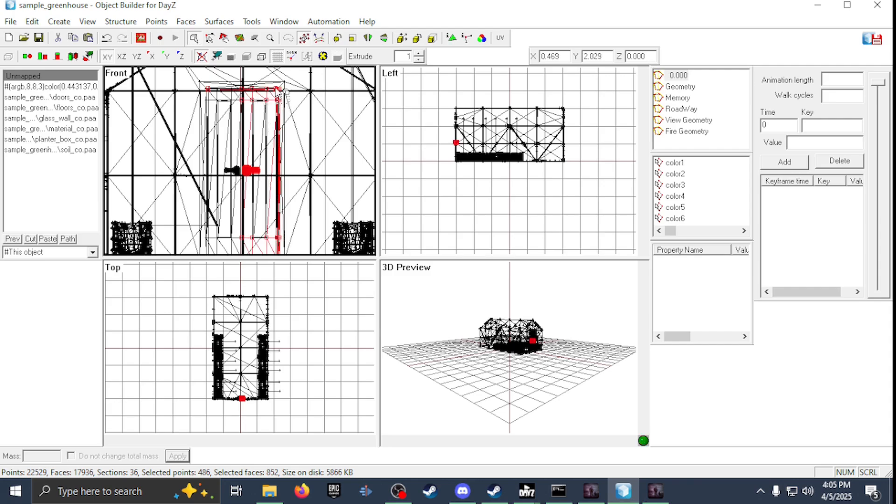
{"action": "left_click", "coordinate": [254, 107]}
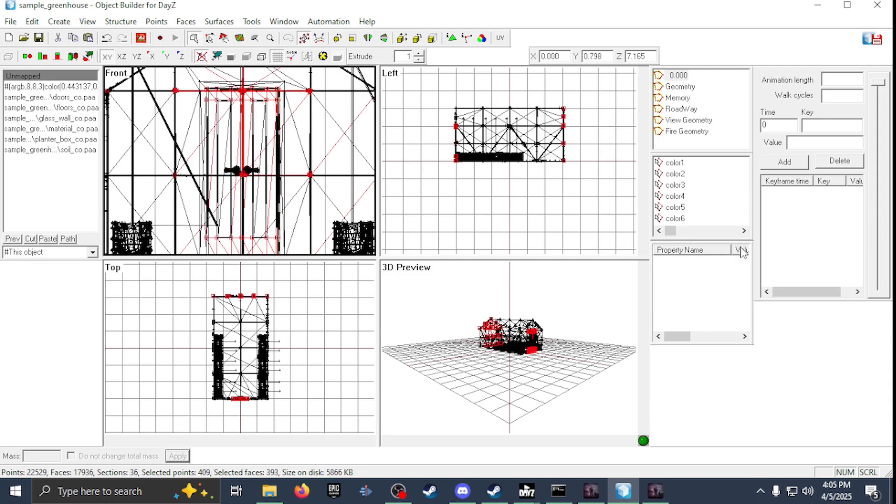
- Select the left-hand door leaf with its handle and show the available actions for the door1 named selection
{"action": "scroll", "coordinate": [728, 219], "scroll_direction": "down", "scroll_amount": 2}
{"action": "left_click", "coordinate": [674, 173]}
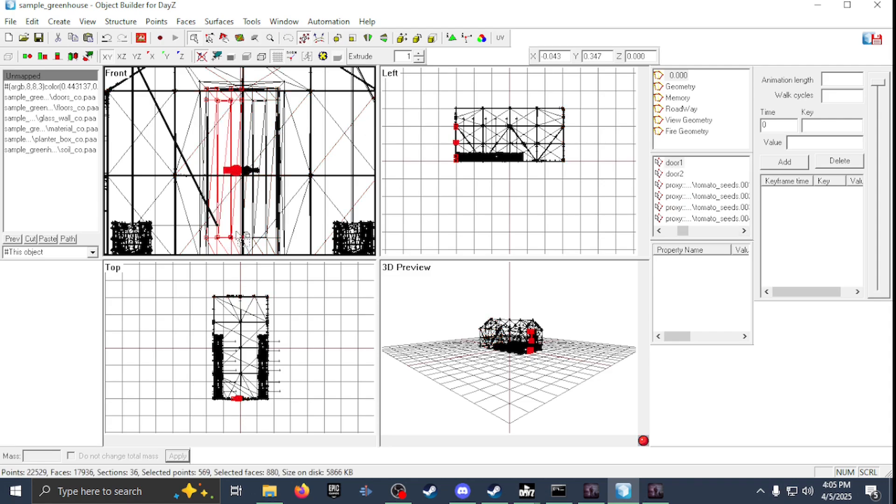
{"action": "right_click", "coordinate": [733, 164]}
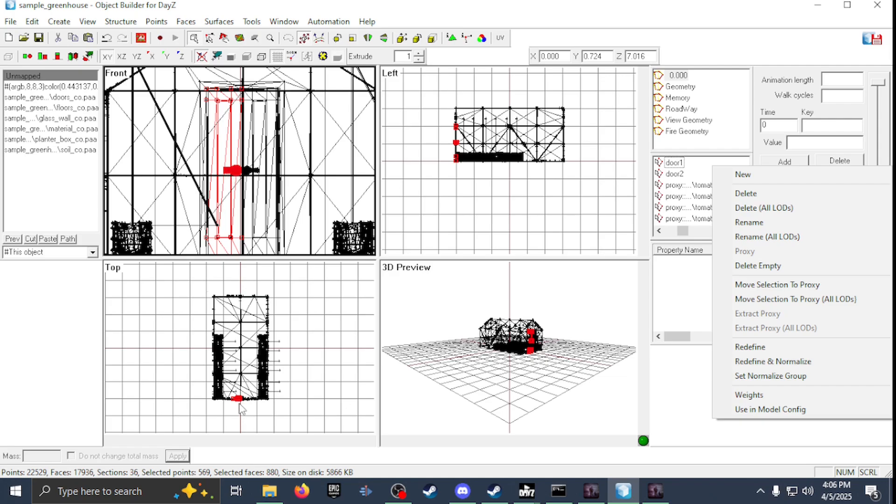
{"action": "left_click", "coordinate": [675, 168]}
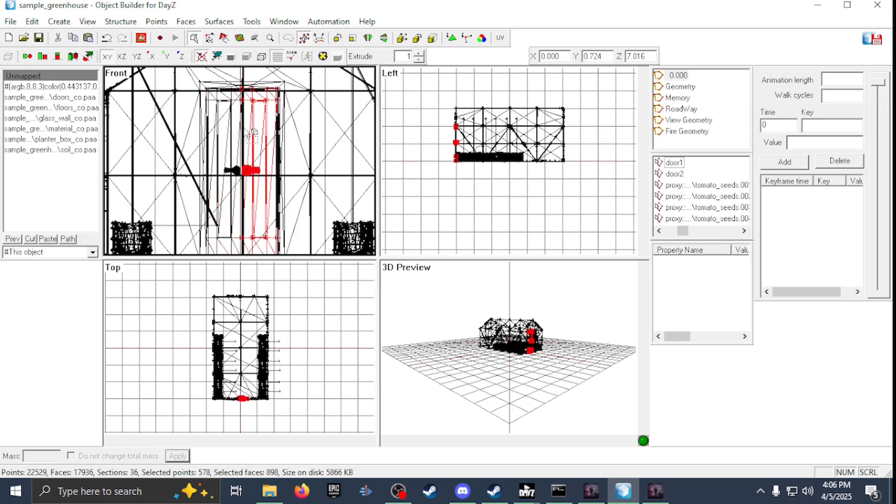
- Add the handle to the selected right-hand door leaf for door2, and select the whole greenhouse in the 3D preview
{"action": "key", "text": "Down"}
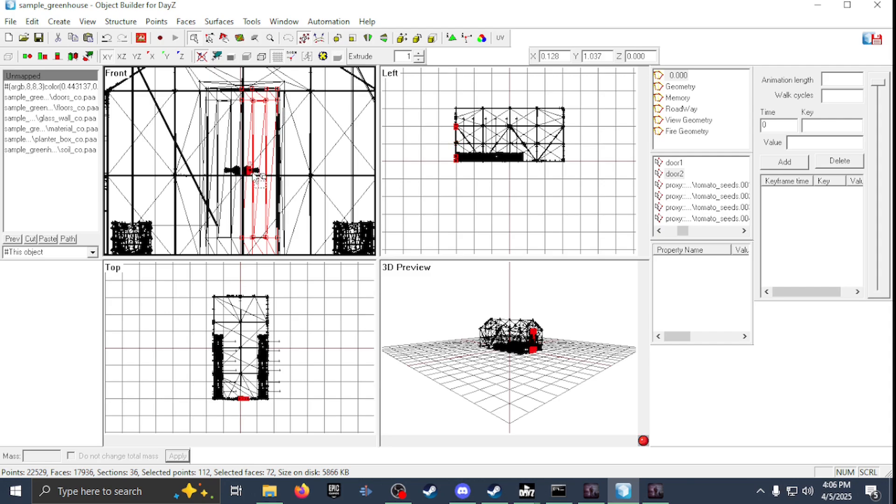
{"action": "left_click_drag", "start_coordinate": [253, 172], "coordinate": [262, 174], "text": "ctrl"}
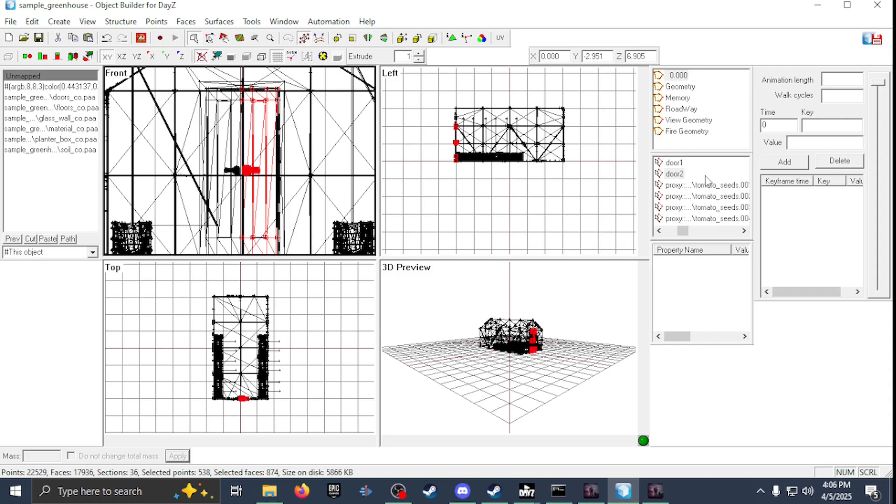
{"action": "left_click_drag", "start_coordinate": [464, 293], "coordinate": [579, 375]}
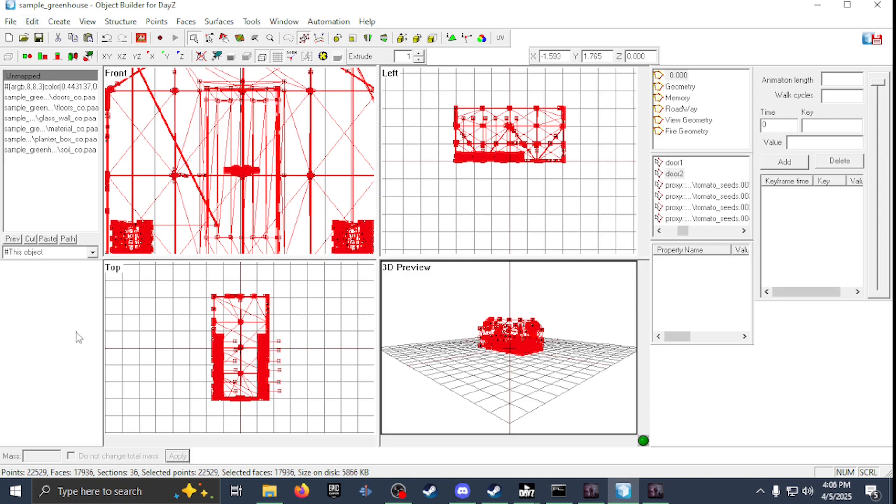
- Switch to File Explorer and open model.cfg from the greenhouse folder in Notepad++
{"action": "left_click", "coordinate": [269, 492]}
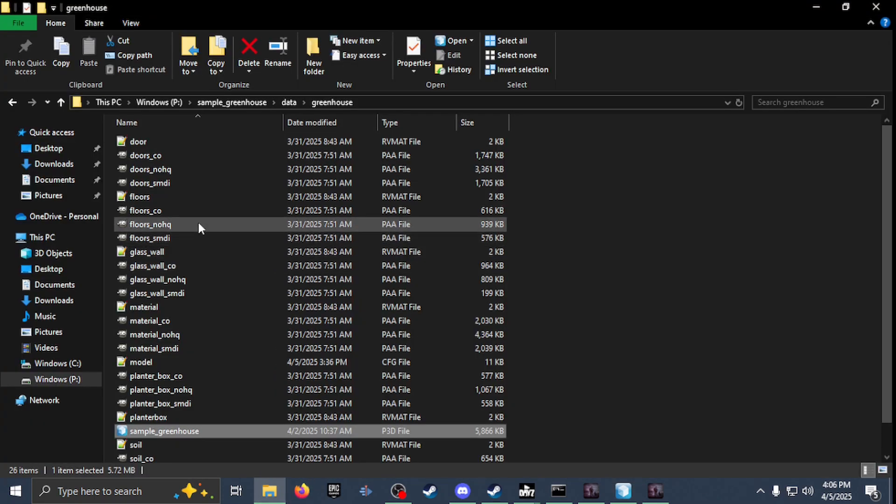
{"action": "scroll", "coordinate": [159, 301], "scroll_direction": "down", "scroll_amount": 1}
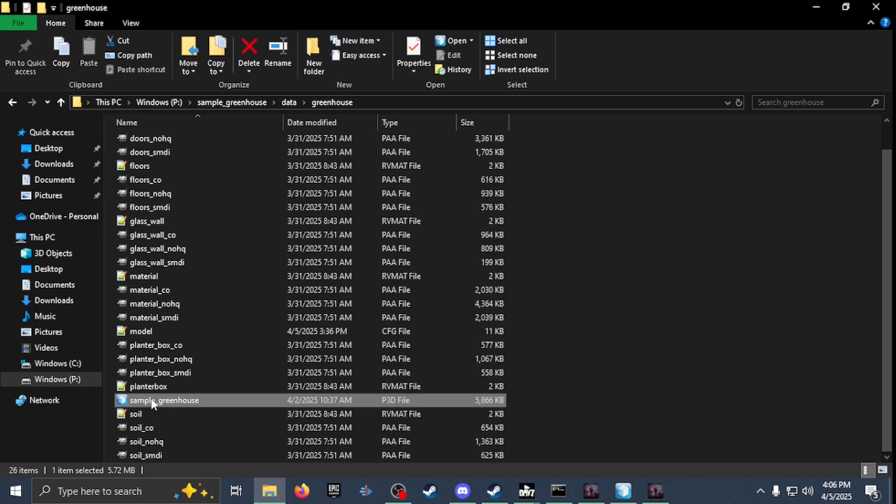
{"action": "left_click", "coordinate": [168, 344]}
{"action": "double_click", "coordinate": [173, 333]}
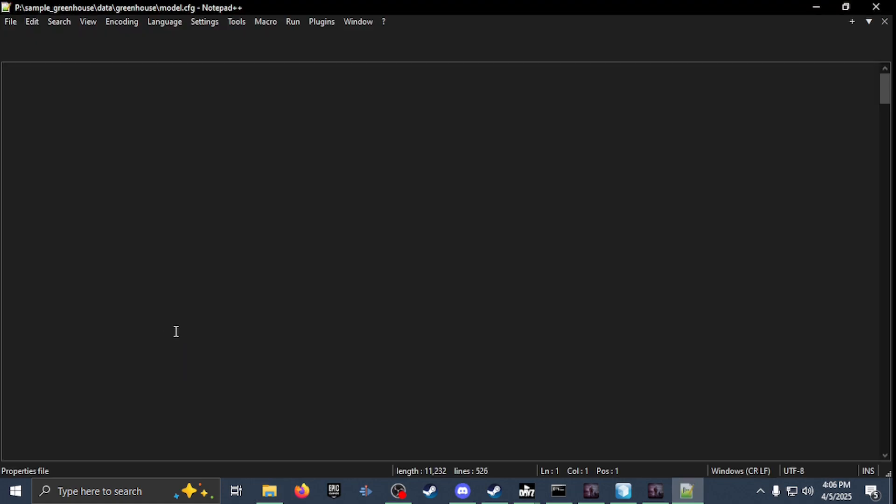
- Examine the skeleton bone list in cfgSkeletons and the sample_greenhouse sections in CfgModels
{"action": "scroll", "coordinate": [179, 331], "scroll_direction": "down", "scroll_amount": 4}
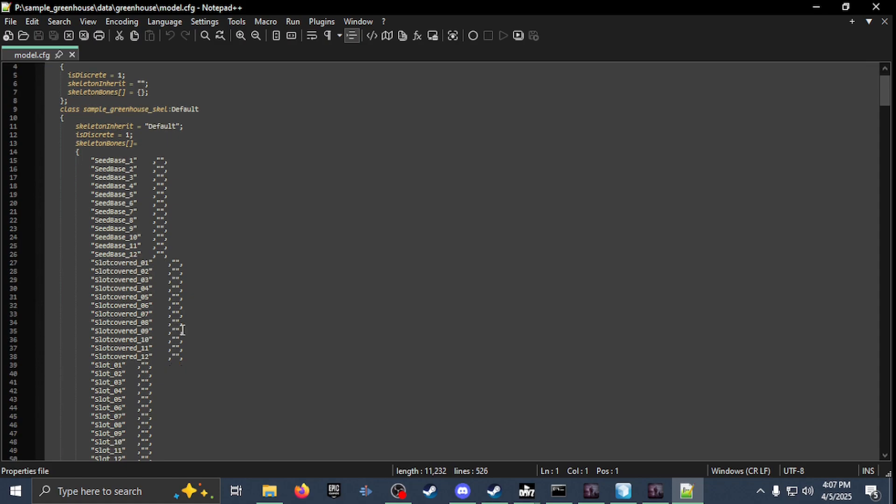
{"action": "scroll", "coordinate": [182, 330], "scroll_direction": "up", "scroll_amount": 4}
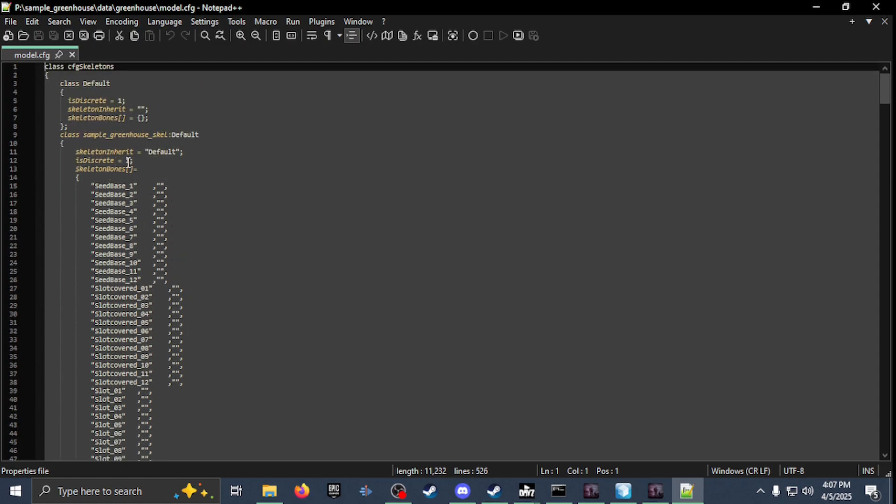
{"action": "scroll", "coordinate": [124, 194], "scroll_direction": "down", "scroll_amount": 6}
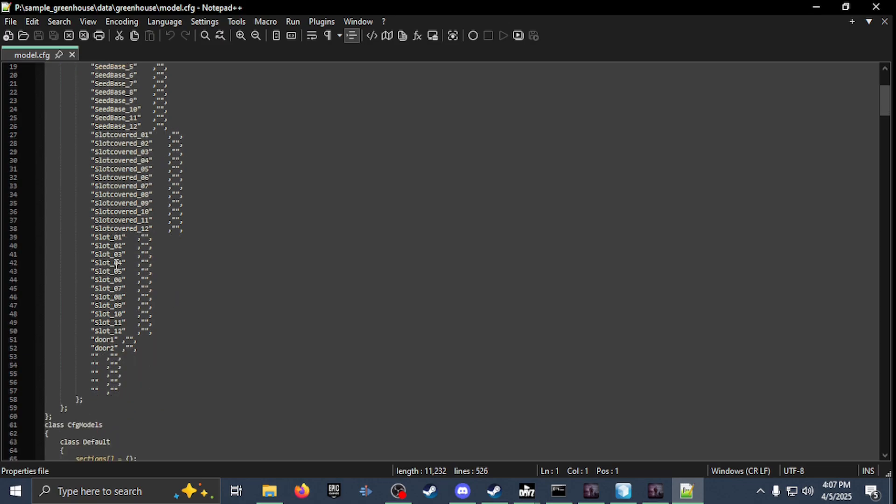
{"action": "scroll", "coordinate": [116, 263], "scroll_direction": "up", "scroll_amount": 2}
{"action": "scroll", "coordinate": [136, 237], "scroll_direction": "down", "scroll_amount": 1}
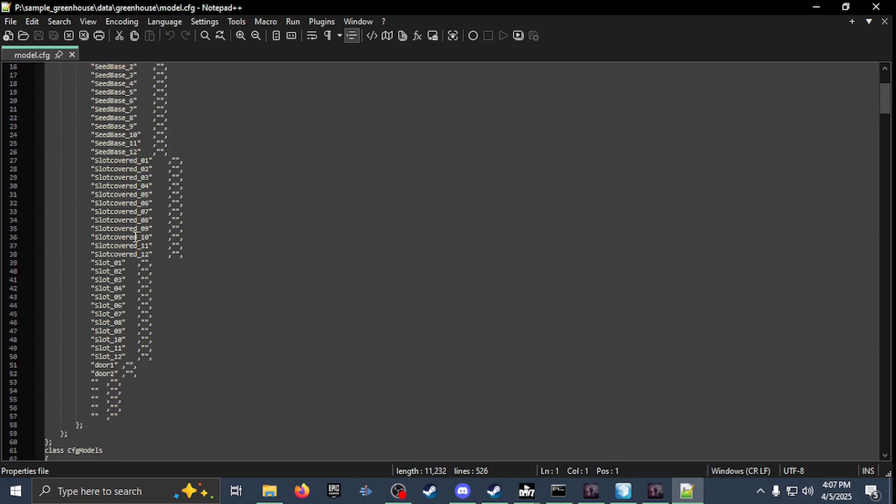
{"action": "scroll", "coordinate": [135, 237], "scroll_direction": "down", "scroll_amount": 2}
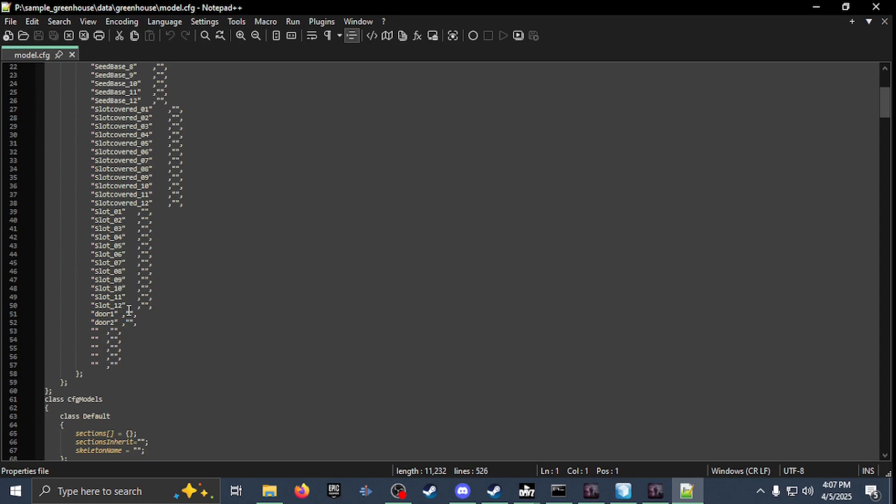
{"action": "scroll", "coordinate": [147, 299], "scroll_direction": "up", "scroll_amount": 4}
{"action": "scroll", "coordinate": [147, 297], "scroll_direction": "down", "scroll_amount": 13}
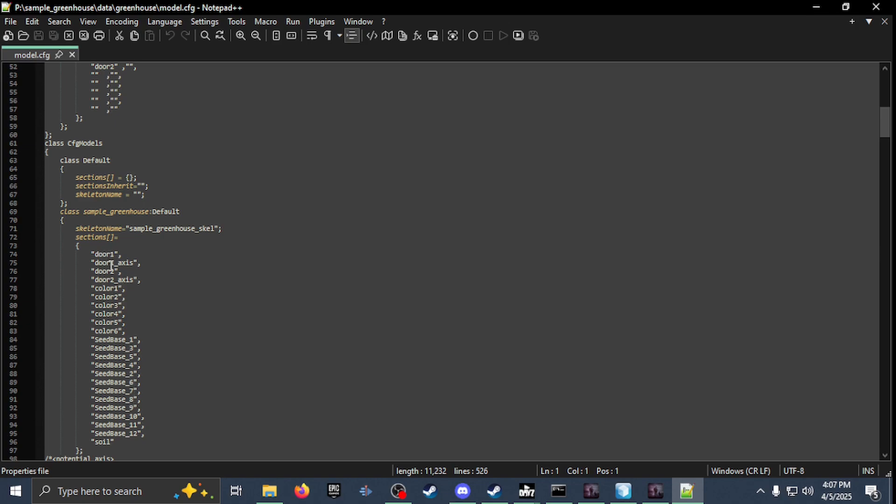
- Compare the sections and potential axis names in model.cfg with the 0.000 LOD's named selections in Object Builder
{"action": "scroll", "coordinate": [119, 275], "scroll_direction": "down", "scroll_amount": 12}
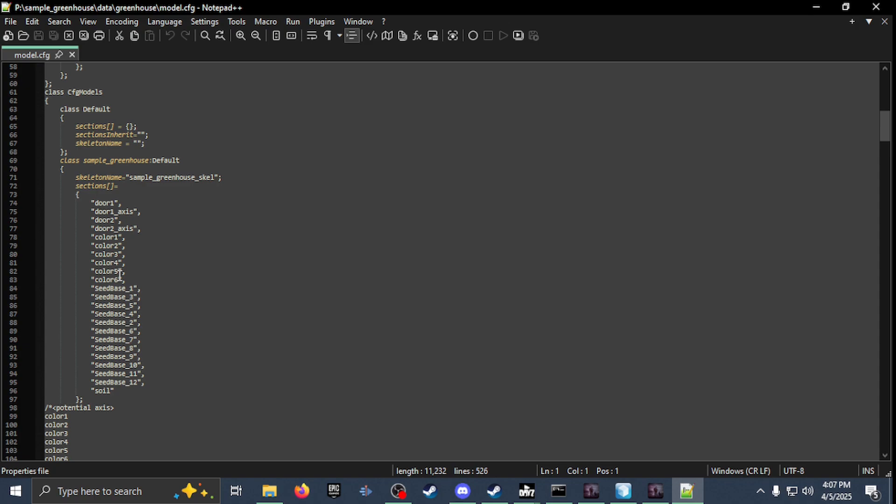
{"action": "scroll", "coordinate": [120, 276], "scroll_direction": "down", "scroll_amount": 3}
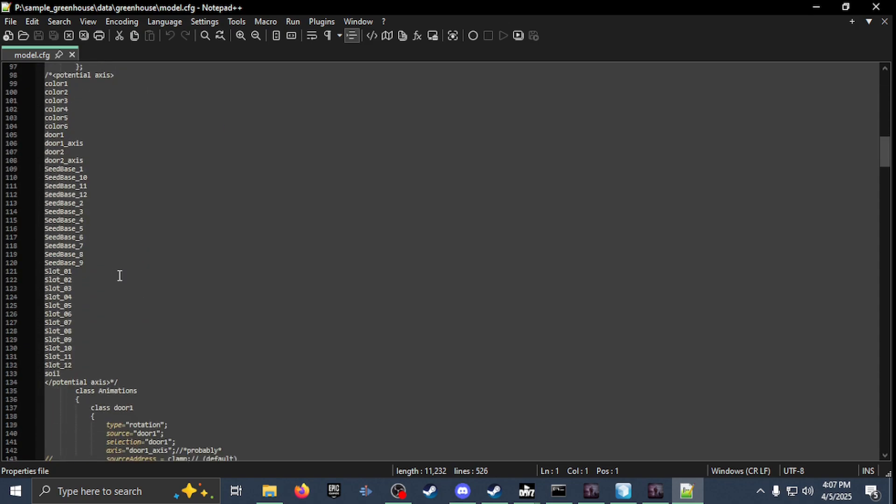
{"action": "scroll", "coordinate": [66, 201], "scroll_direction": "up", "scroll_amount": 1}
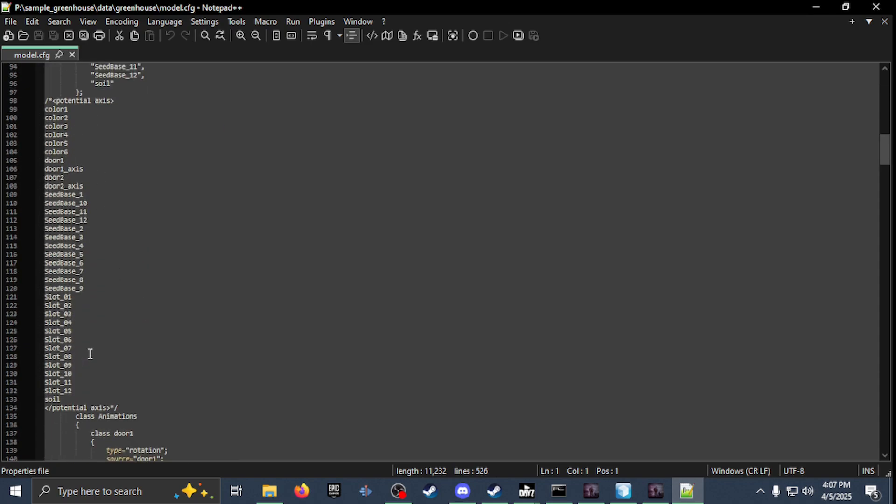
{"action": "left_click", "coordinate": [624, 491]}
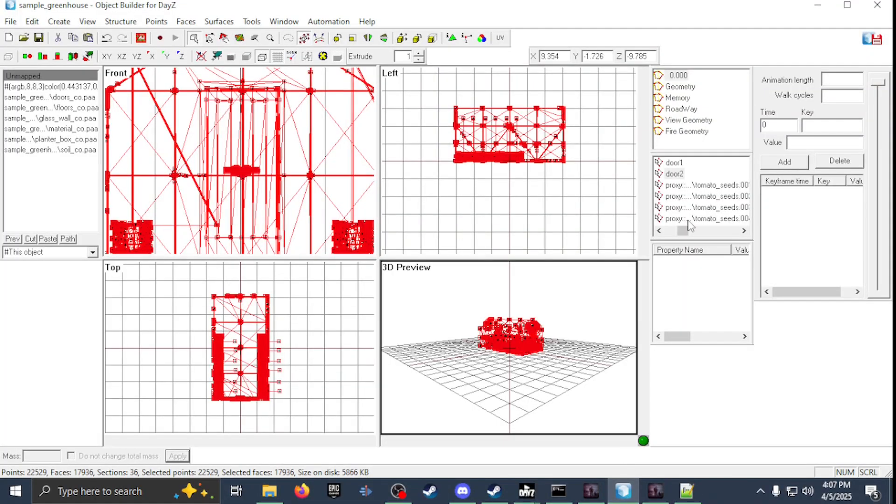
{"action": "left_click_drag", "start_coordinate": [685, 231], "coordinate": [752, 235]}
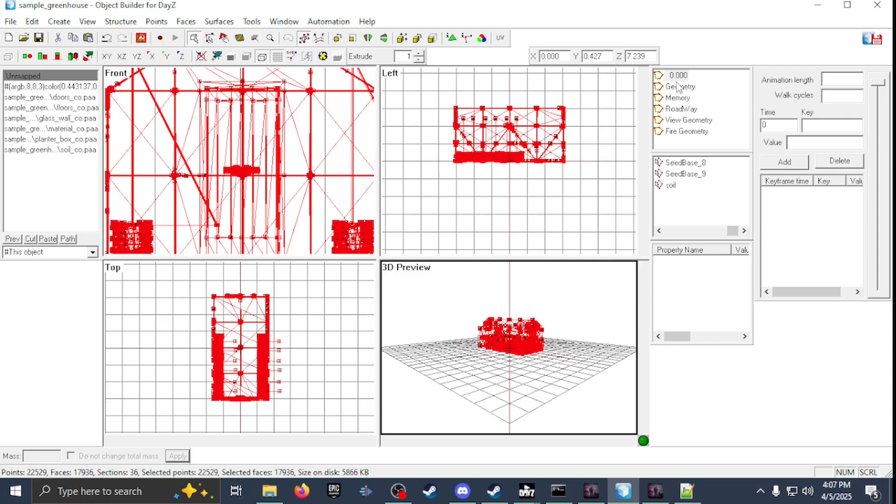
- Return to model.cfg in Notepad++ and examine the door1 animation's source, selection and axis entries
{"action": "left_click", "coordinate": [688, 491]}
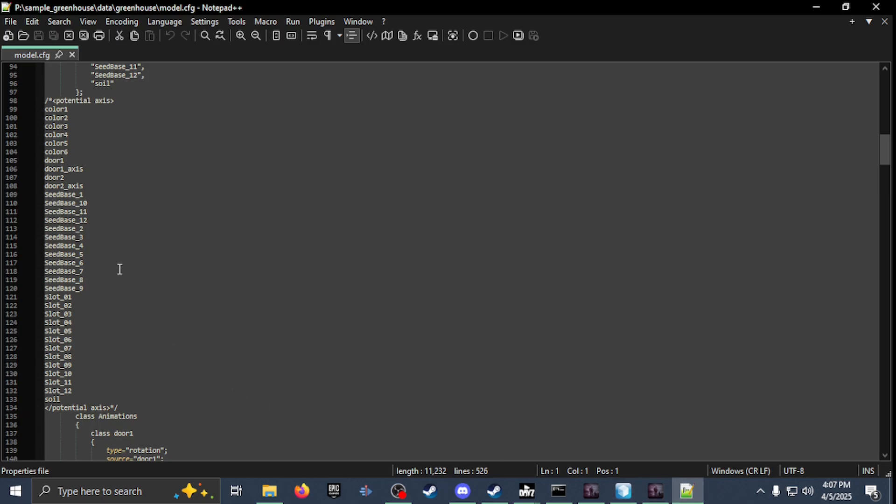
{"action": "scroll", "coordinate": [77, 365], "scroll_direction": "down", "scroll_amount": 10}
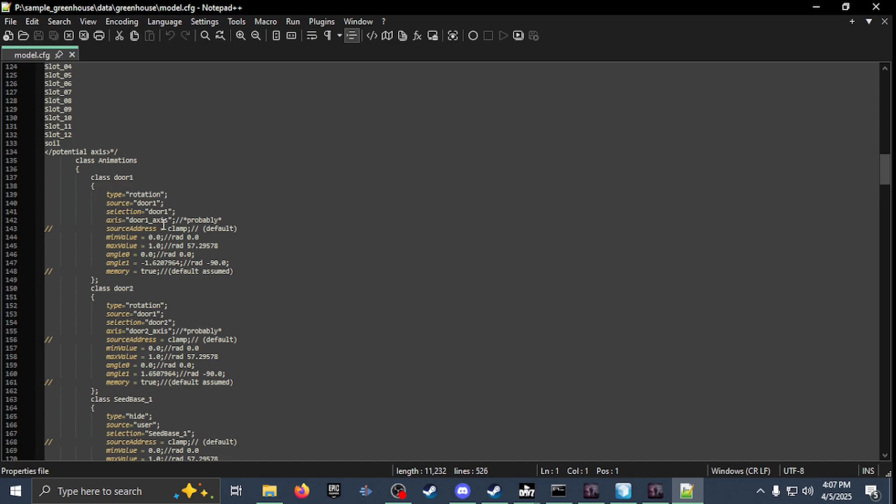
{"action": "scroll", "coordinate": [165, 237], "scroll_direction": "down", "scroll_amount": 1}
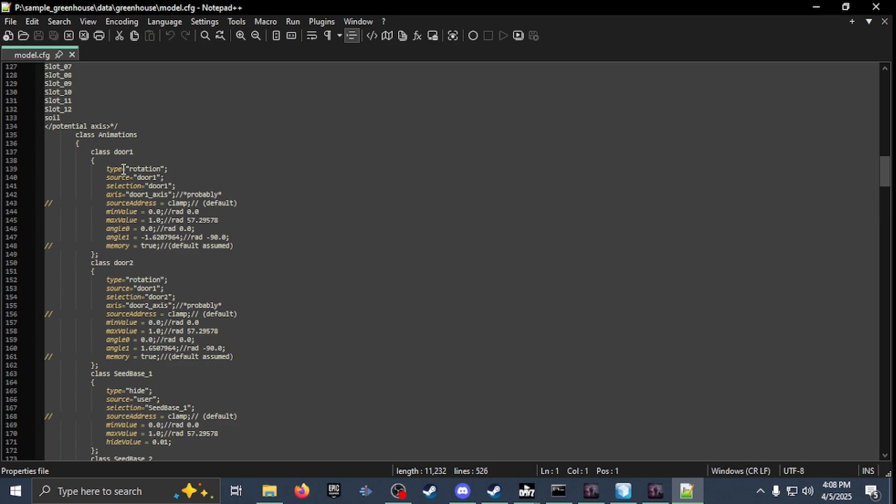
{"action": "left_click", "coordinate": [147, 183]}
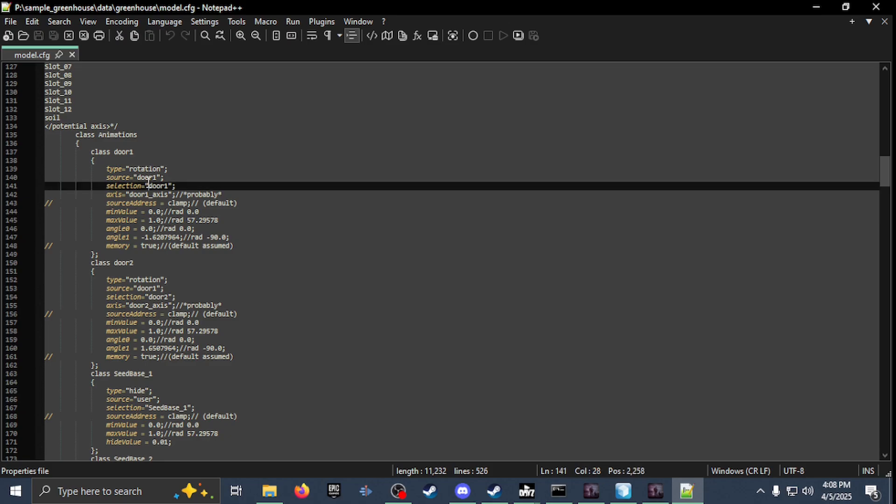
{"action": "double_click", "coordinate": [146, 179]}
{"action": "double_click", "coordinate": [157, 186]}
{"action": "double_click", "coordinate": [142, 202]}
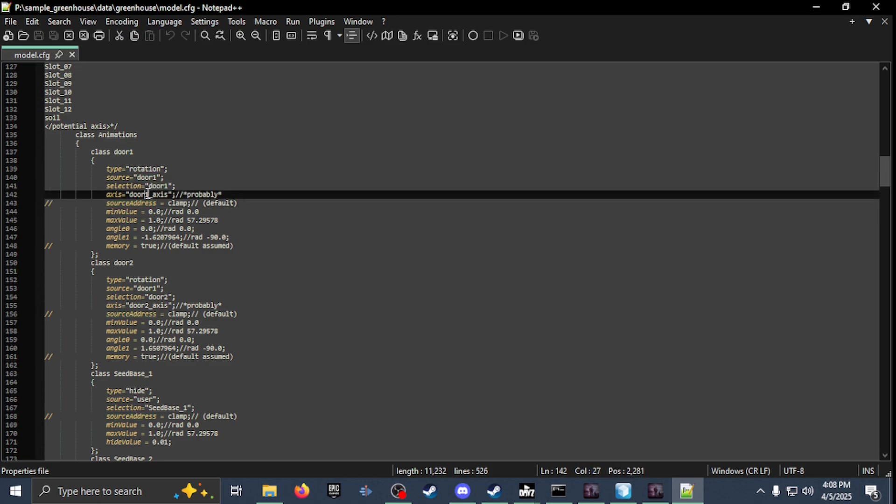
{"action": "double_click", "coordinate": [146, 194]}
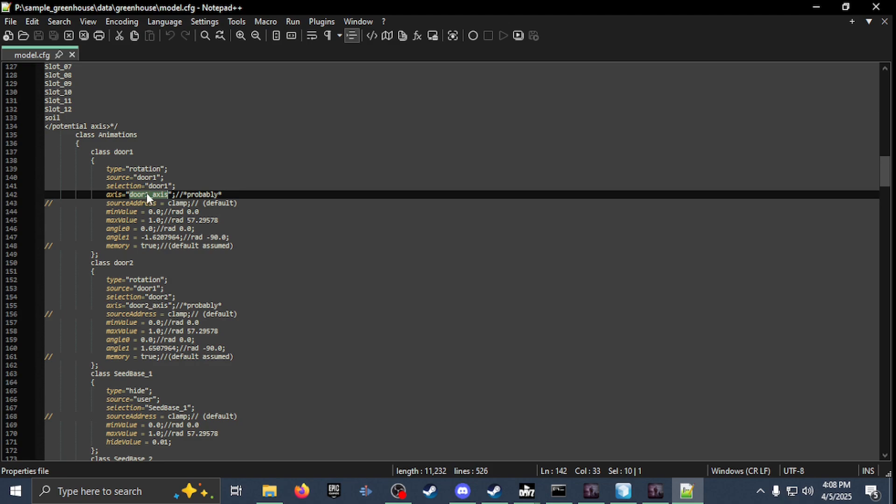
- Switch to Object Builder and show the Memory LOD around the greenhouse doors
{"action": "left_click", "coordinate": [616, 495]}
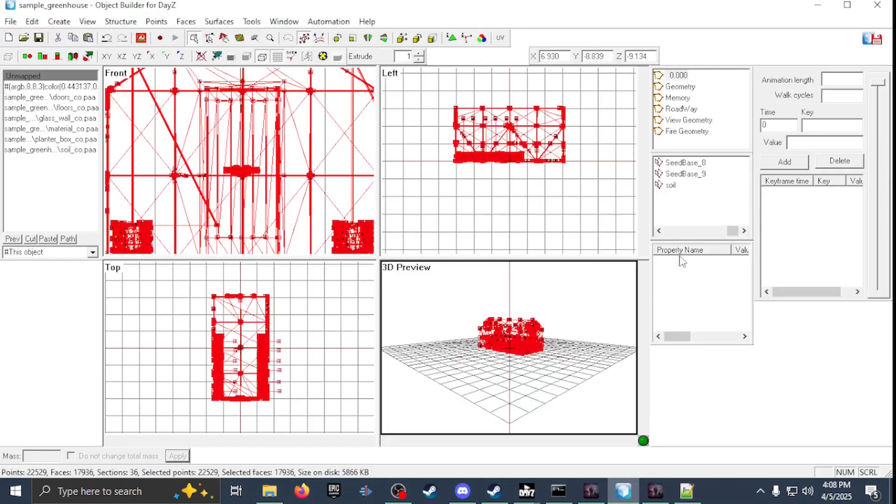
{"action": "left_click", "coordinate": [677, 98]}
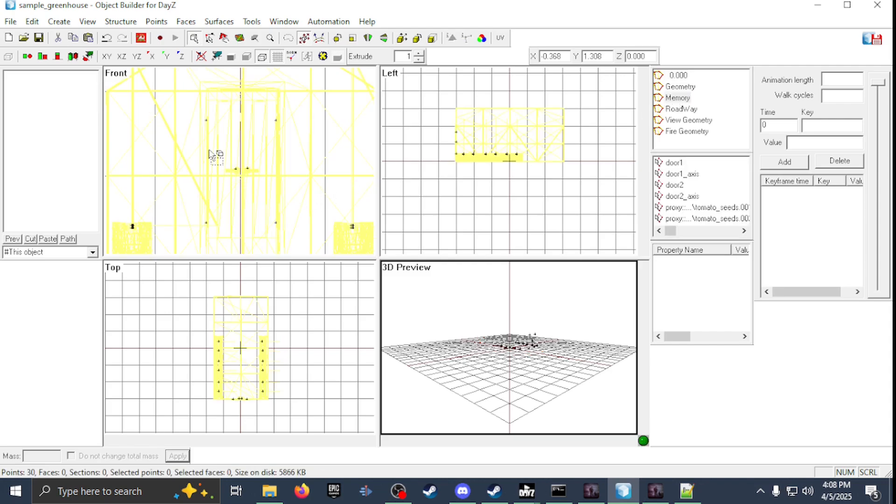
{"action": "scroll", "coordinate": [211, 154], "scroll_direction": "up", "scroll_amount": 2}
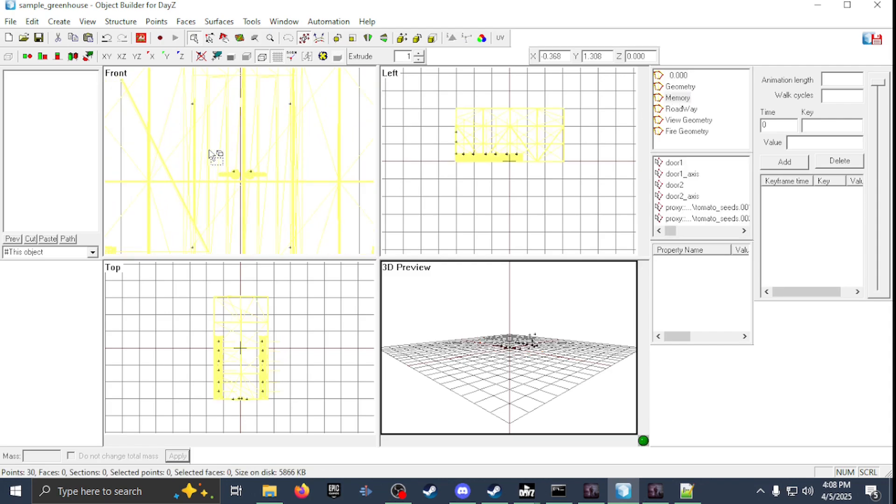
- Add a memory point at the left-hand door's upper hinge, bring it to the greenhouse front, and place a copy at the lower hinge
{"action": "left_click", "coordinate": [193, 108]}
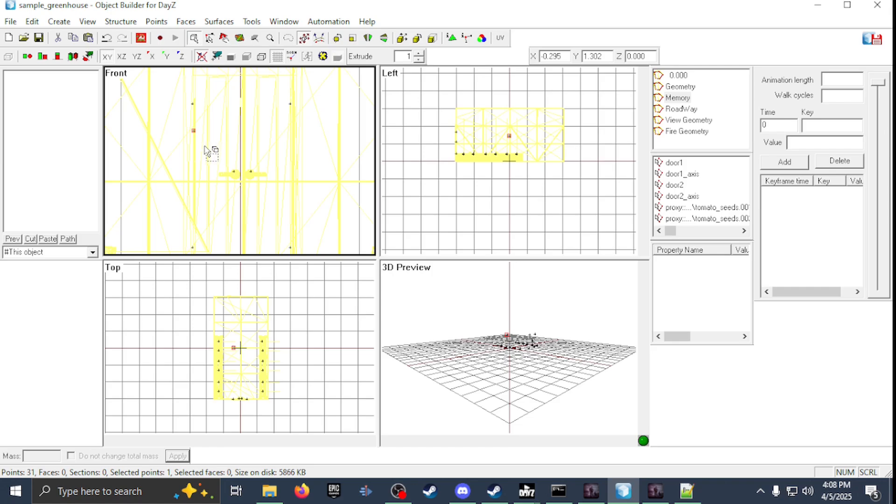
{"action": "left_click_drag", "start_coordinate": [195, 132], "coordinate": [203, 119]}
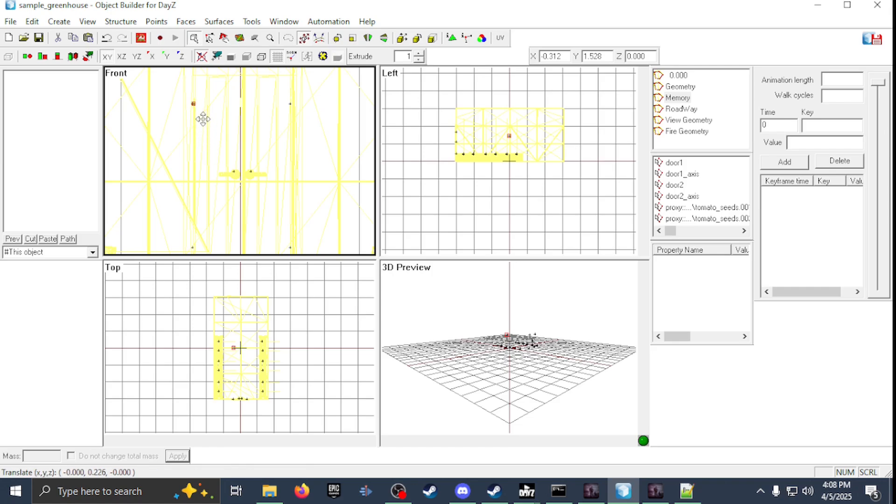
{"action": "left_click_drag", "start_coordinate": [234, 348], "coordinate": [234, 392]}
{"action": "left_click_drag", "start_coordinate": [206, 118], "coordinate": [205, 268]}
{"action": "key", "text": "ctrl+v"}
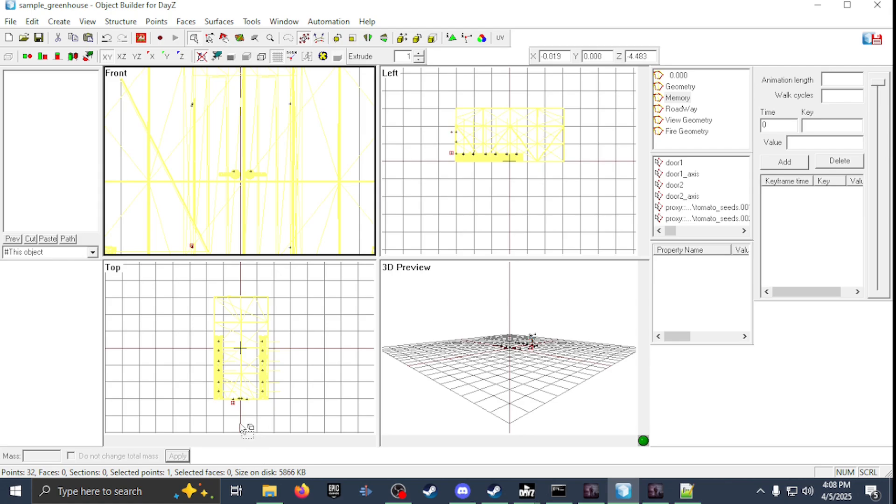
{"action": "left_click_drag", "start_coordinate": [240, 426], "coordinate": [243, 407]}
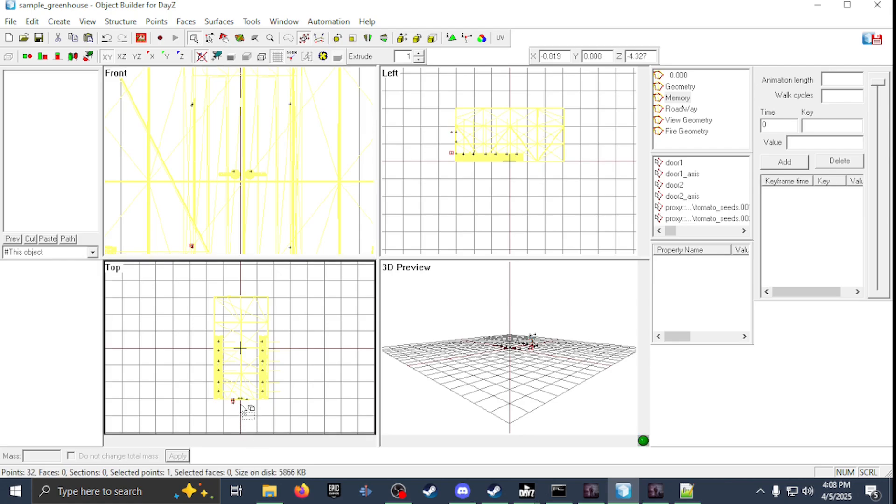
- Create a named selection from the two new hinge points, trying the name door_axis and discarding it
{"action": "left_click", "coordinate": [192, 112]}
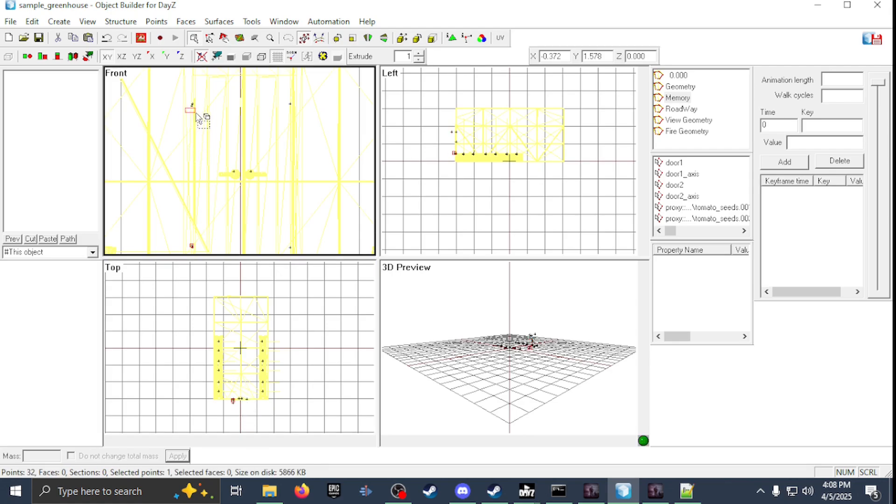
{"action": "left_click_drag", "start_coordinate": [199, 106], "coordinate": [202, 248]}
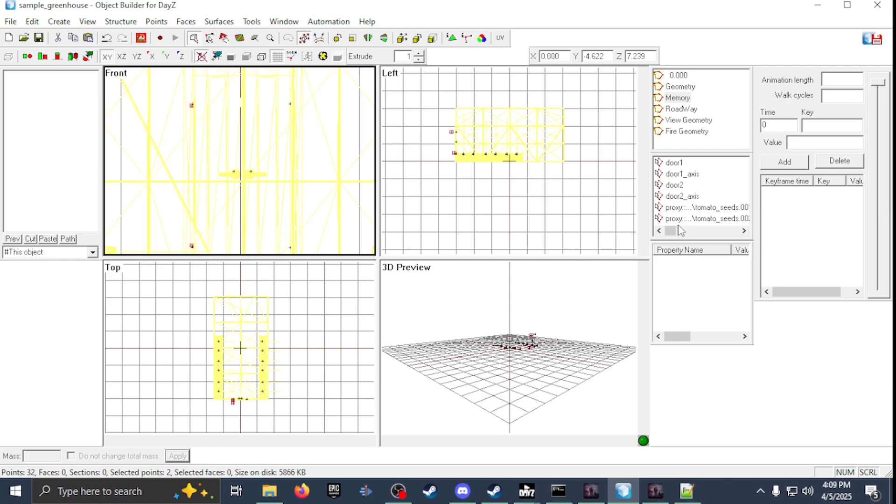
{"action": "right_click", "coordinate": [728, 168]}
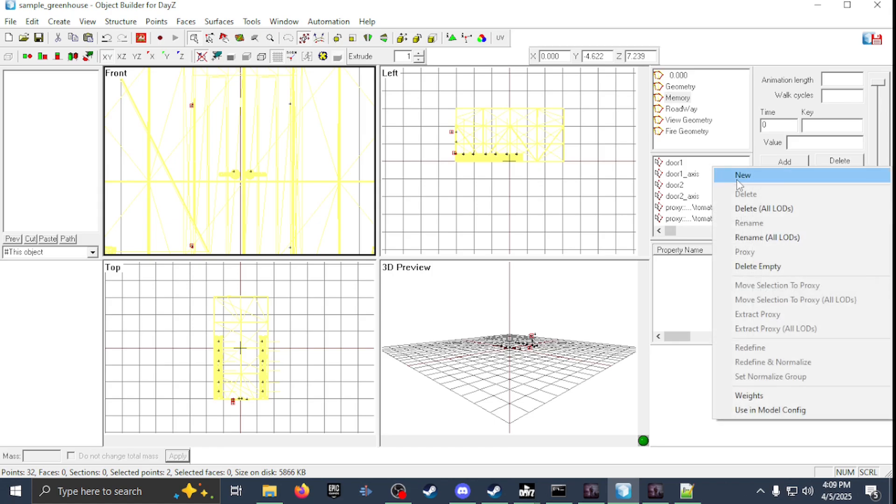
{"action": "left_click", "coordinate": [742, 176]}
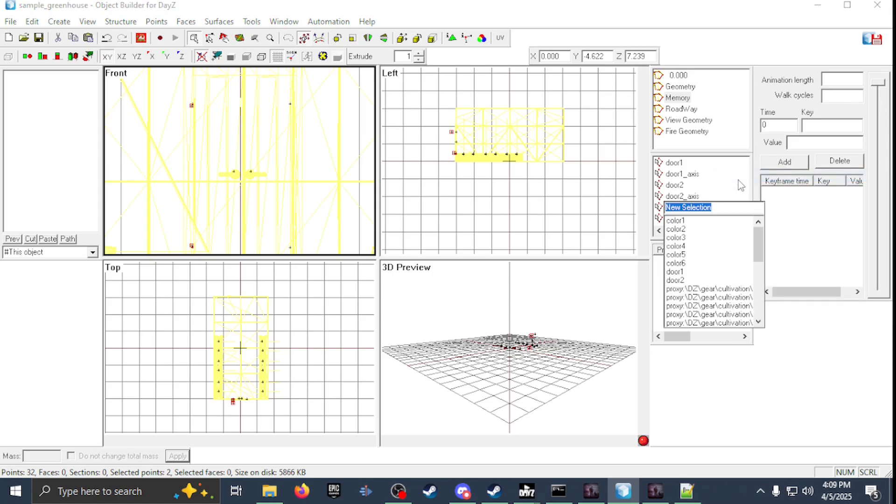
{"action": "type", "text": "door_axis"}
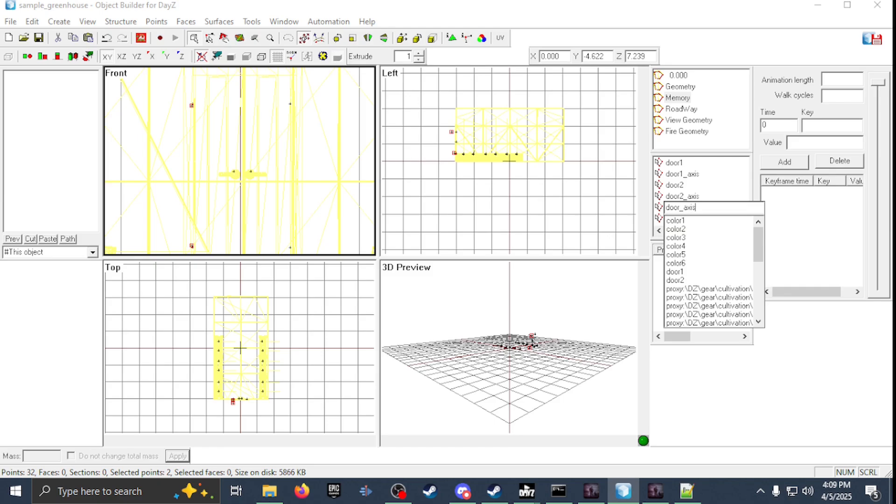
{"action": "key", "text": "BackSpace"}
{"action": "key", "text": "BackSpace"}
{"action": "key", "text": "BackSpace"}
{"action": "key", "text": "BackSpace"}
{"action": "key", "text": "BackSpace"}
{"action": "key", "text": "BackSpace"}
{"action": "key", "text": "BackSpace"}
{"action": "key", "text": "BackSpace"}
{"action": "left_click", "coordinate": [773, 435]}
- Delete the two added hinge points and the New Selection entry from the Memory LOD
{"action": "right_click", "coordinate": [706, 209]}
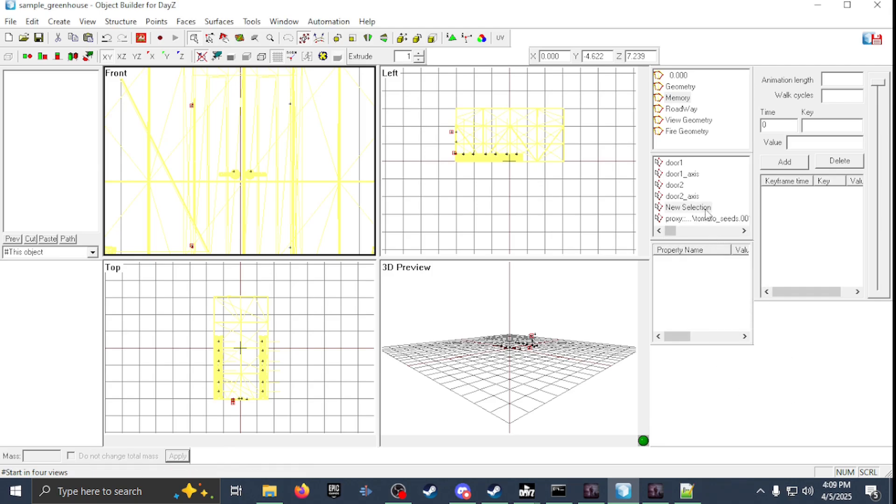
{"action": "key", "text": "Delete"}
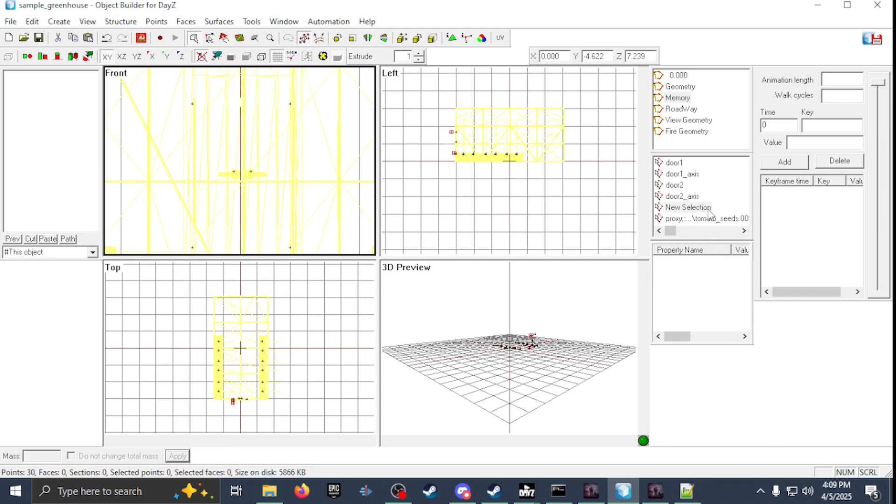
{"action": "right_click", "coordinate": [693, 209]}
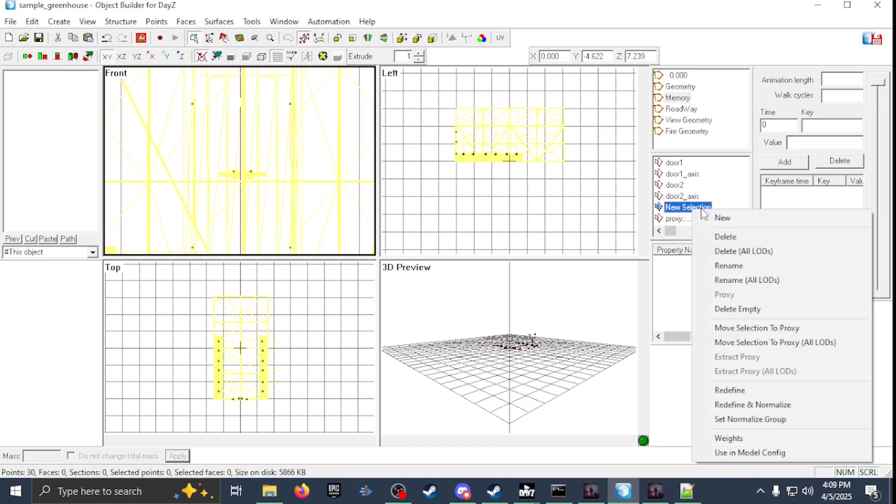
{"action": "left_click", "coordinate": [719, 235]}
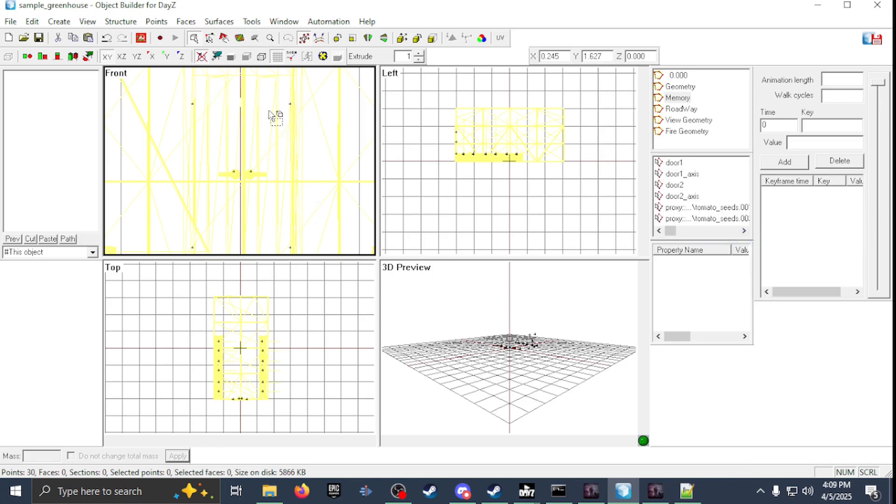
- Examine the right-hand hinge points and the handle memory points belonging to the door1 and door2 named selections
{"action": "left_click_drag", "start_coordinate": [276, 97], "coordinate": [329, 249]}
{"action": "left_click", "coordinate": [235, 170]}
{"action": "left_click", "coordinate": [234, 172]}
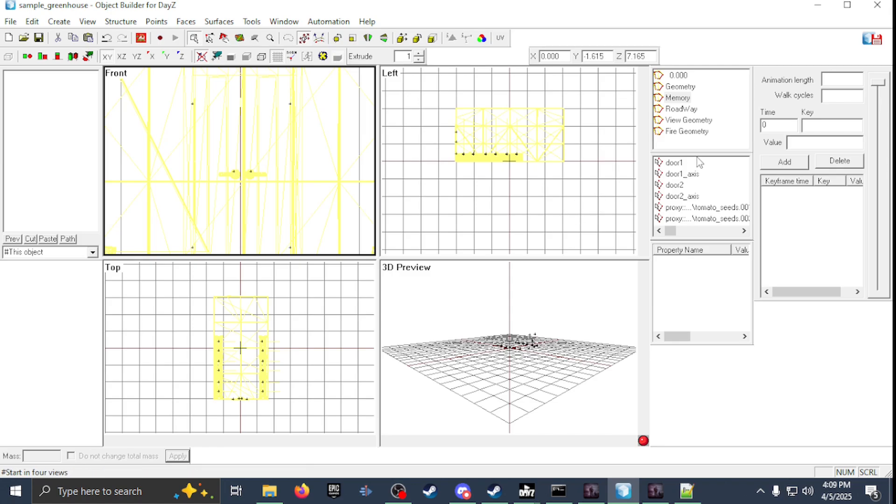
{"action": "left_click", "coordinate": [671, 163]}
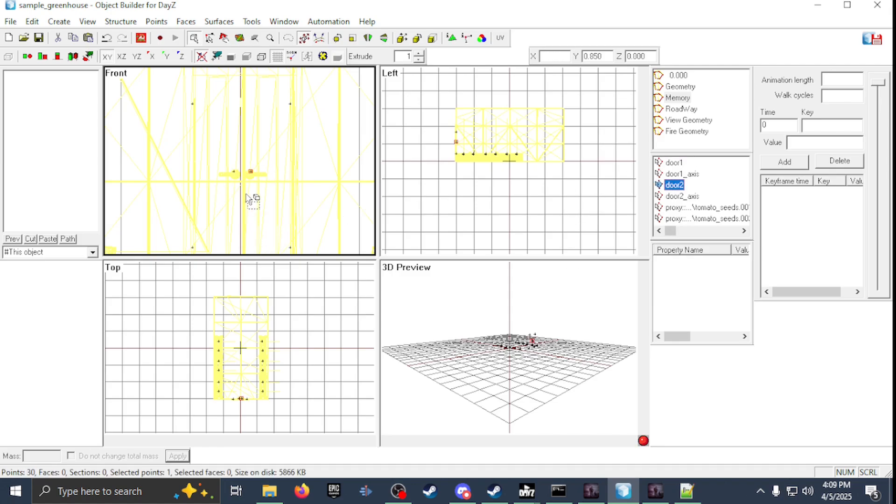
{"action": "scroll", "coordinate": [264, 417], "scroll_direction": "up", "scroll_amount": 1}
{"action": "scroll", "coordinate": [265, 420], "scroll_direction": "up", "scroll_amount": 1}
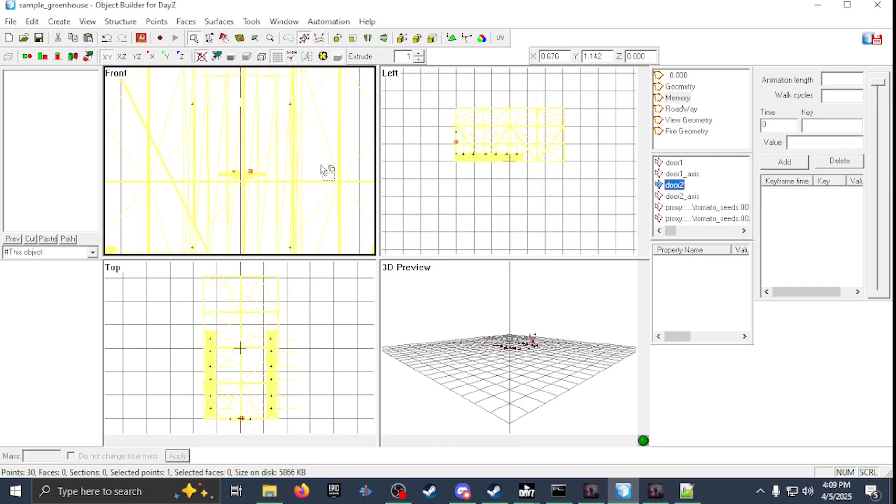
- Save the sample_greenhouse model and switch to the 0.000 resolution LOD
{"action": "left_click", "coordinate": [40, 38]}
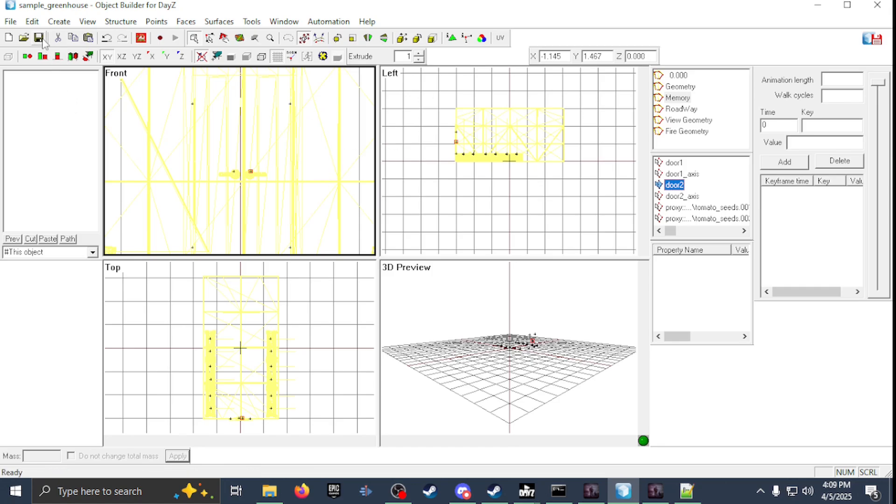
{"action": "left_click", "coordinate": [678, 76]}
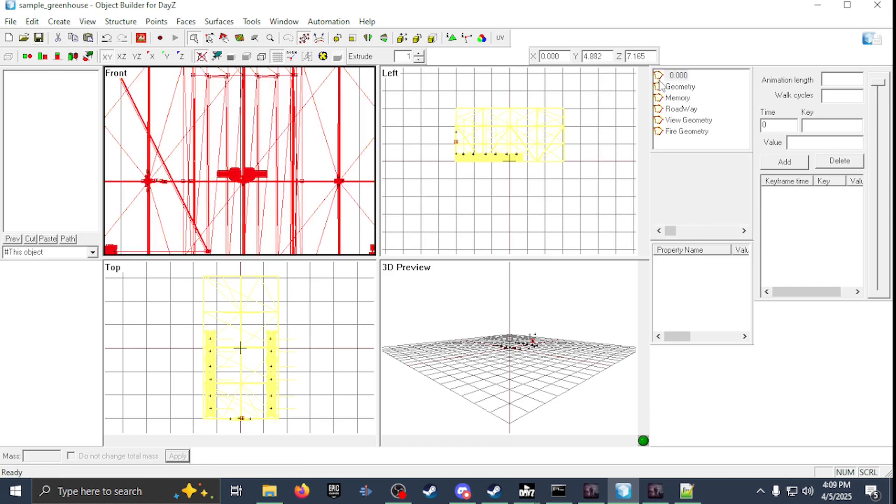
- Switch to Notepad++ and examine the door1 animation's selection entry and the door2 animation's rotation type
{"action": "left_click", "coordinate": [696, 499]}
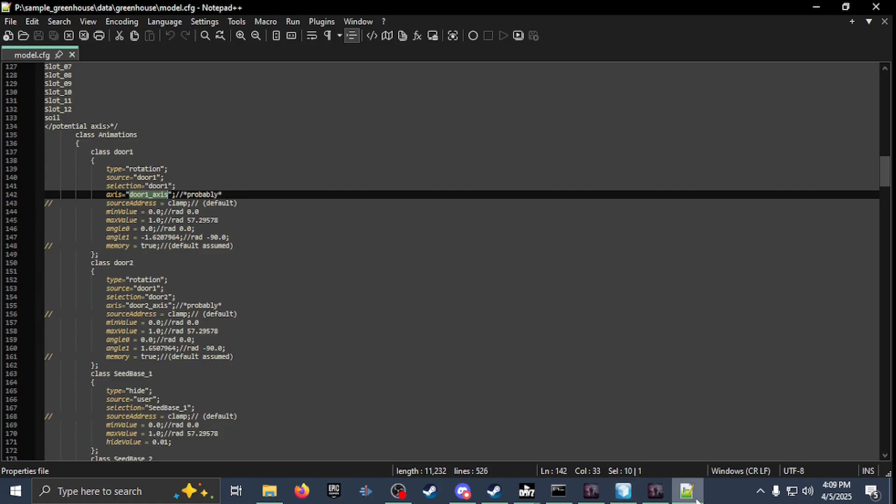
{"action": "double_click", "coordinate": [159, 187]}
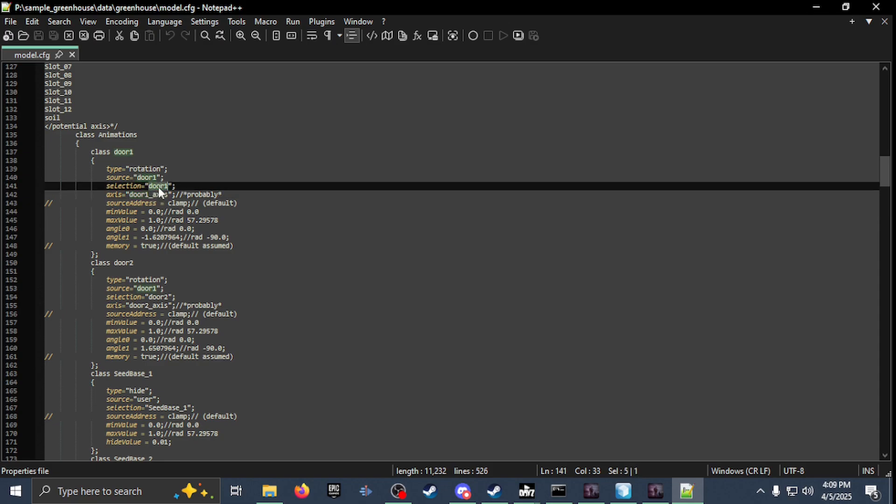
{"action": "double_click", "coordinate": [144, 280]}
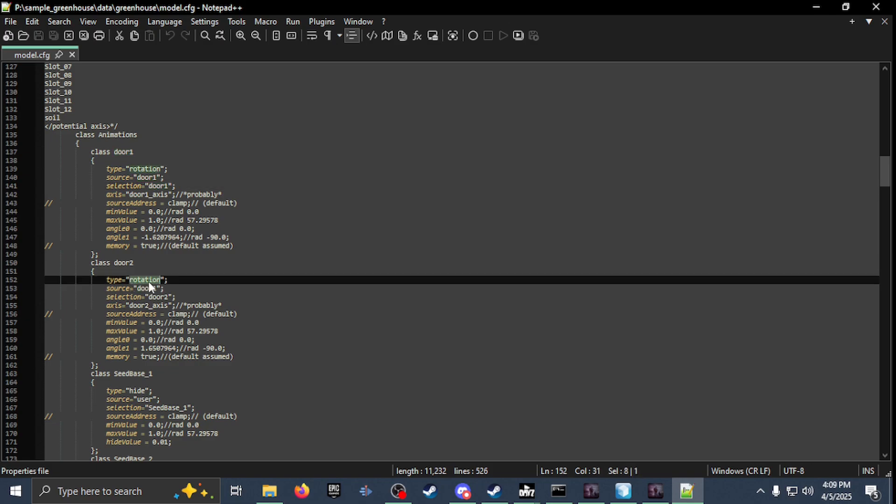
- Examine the door2 animation's source entry and compare the angle1 values of the door1 and door2 animations
{"action": "double_click", "coordinate": [148, 289]}
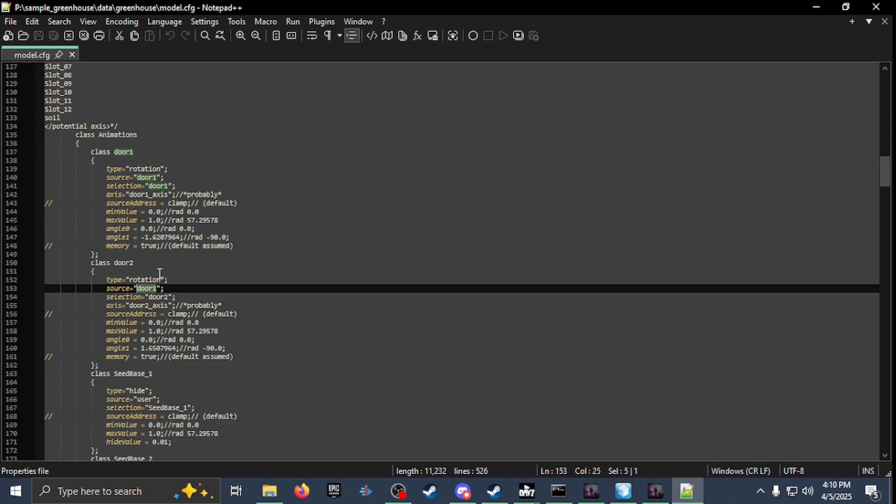
{"action": "left_click", "coordinate": [142, 238]}
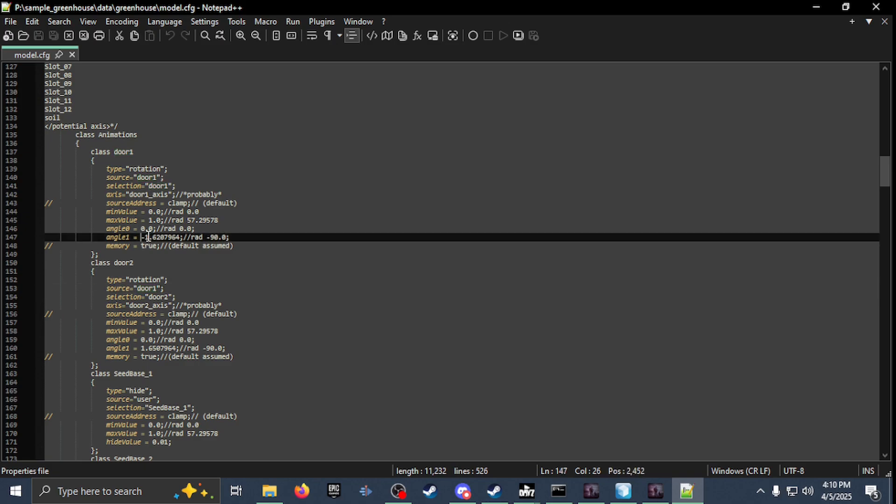
{"action": "left_click", "coordinate": [141, 348]}
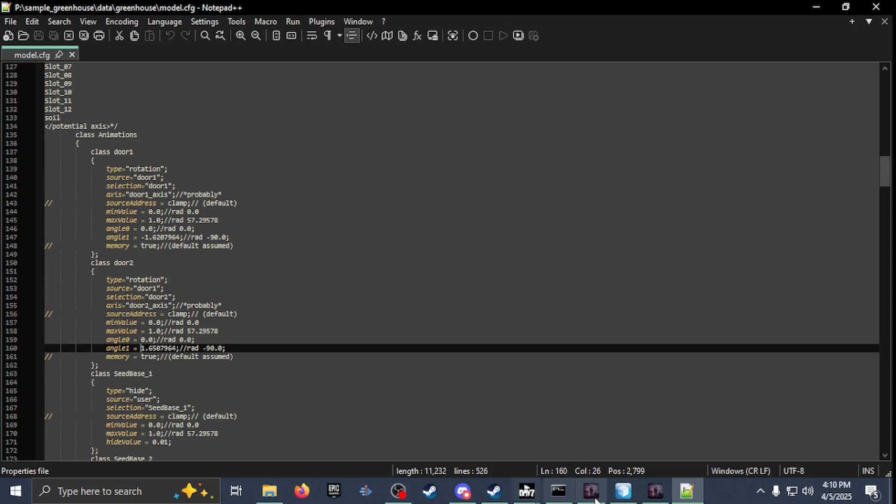
- Switch to the Buldozer preview and run the door1 animation back and forth to inspect both greenhouse doors opening and closing
{"action": "left_click", "coordinate": [624, 491]}
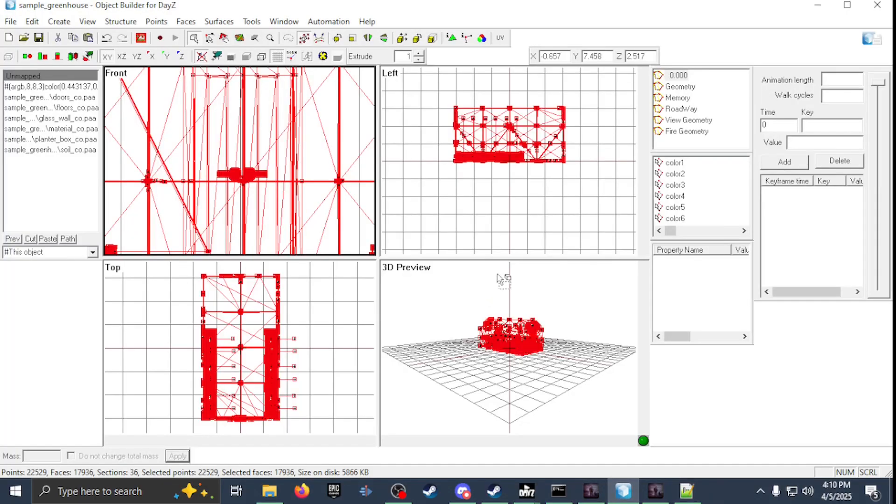
{"action": "left_click", "coordinate": [656, 491]}
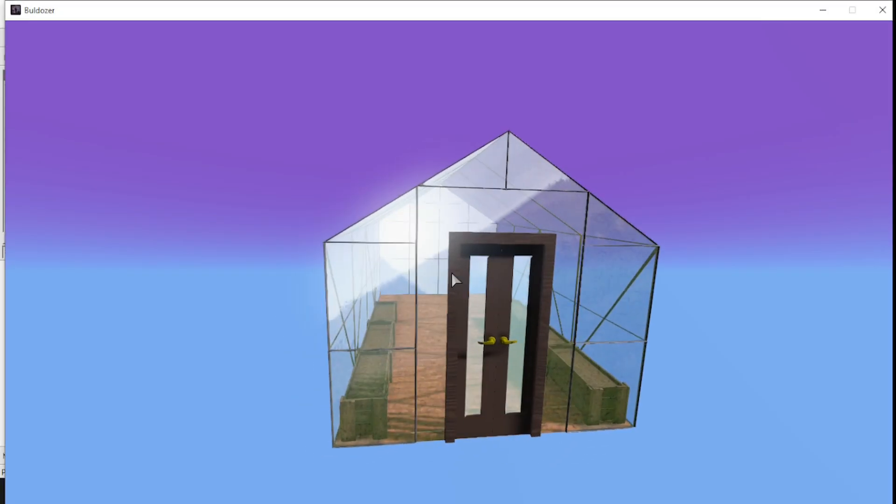
{"action": "scroll", "coordinate": [452, 273], "scroll_direction": "up", "scroll_amount": 8}
{"action": "scroll", "coordinate": [452, 272], "scroll_direction": "up", "scroll_amount": 3}
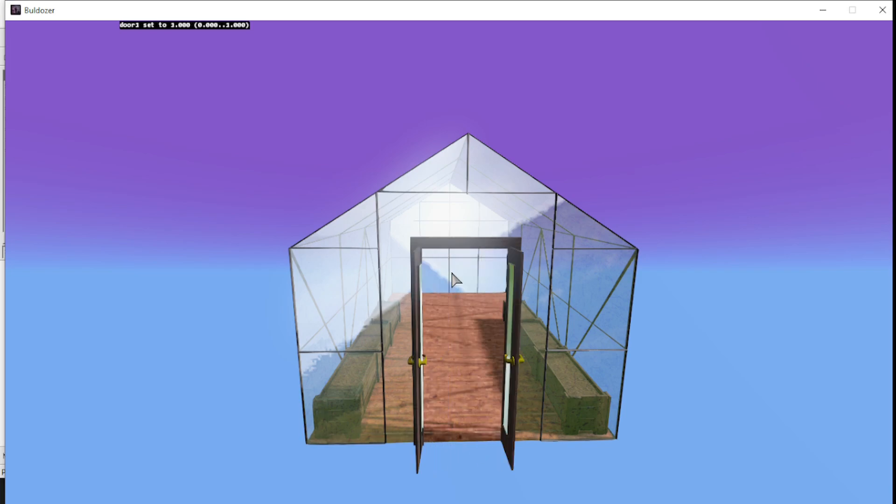
{"action": "scroll", "coordinate": [452, 273], "scroll_direction": "down", "scroll_amount": 10}
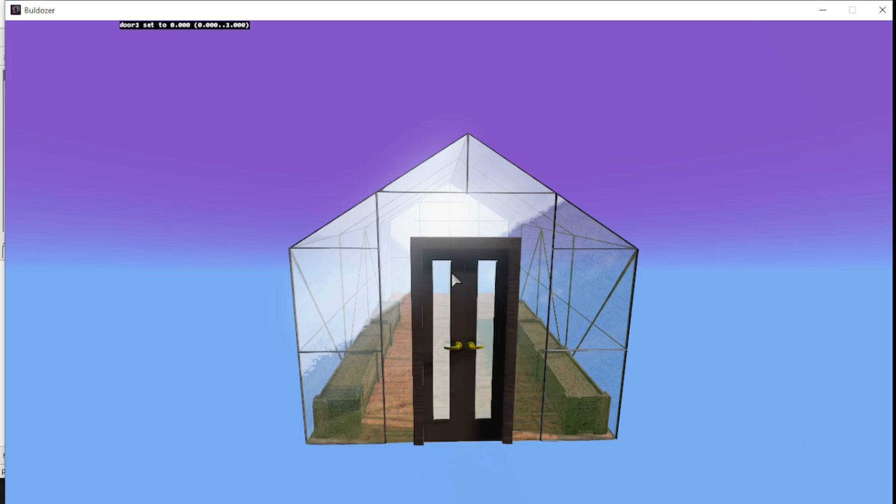
{"action": "scroll", "coordinate": [452, 274], "scroll_direction": "up", "scroll_amount": 7}
{"action": "scroll", "coordinate": [452, 273], "scroll_direction": "up", "scroll_amount": 4}
{"action": "scroll", "coordinate": [452, 273], "scroll_direction": "down", "scroll_amount": 10}
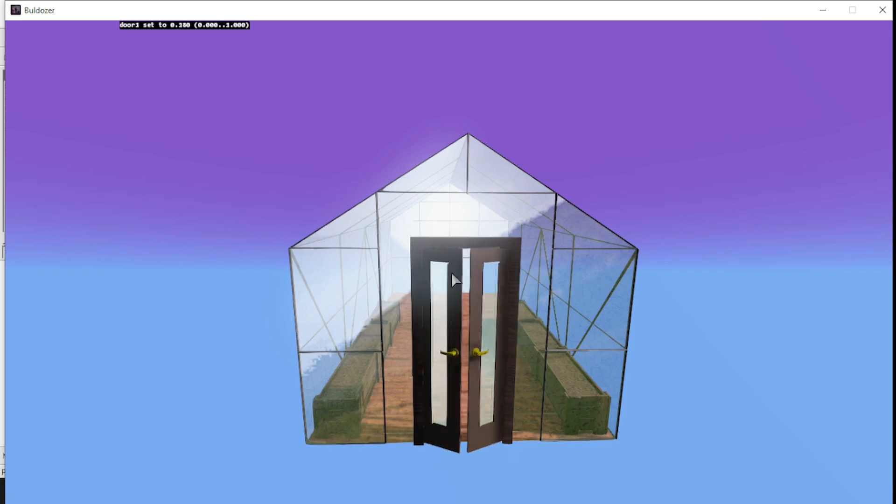
{"action": "left_click_drag", "start_coordinate": [452, 272], "coordinate": [452, 273]}
{"action": "key", "text": "alt+Tab"}
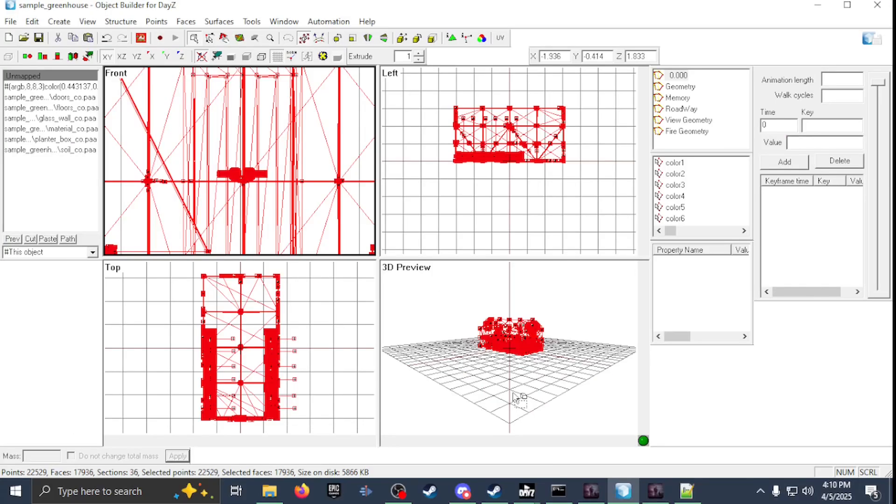
- Switch to Notepad++ and review the SeedBase_1 to SeedBase_12 animation classes in model.cfg
{"action": "left_click", "coordinate": [686, 491]}
{"action": "scroll", "coordinate": [246, 304], "scroll_direction": "down", "scroll_amount": 3}
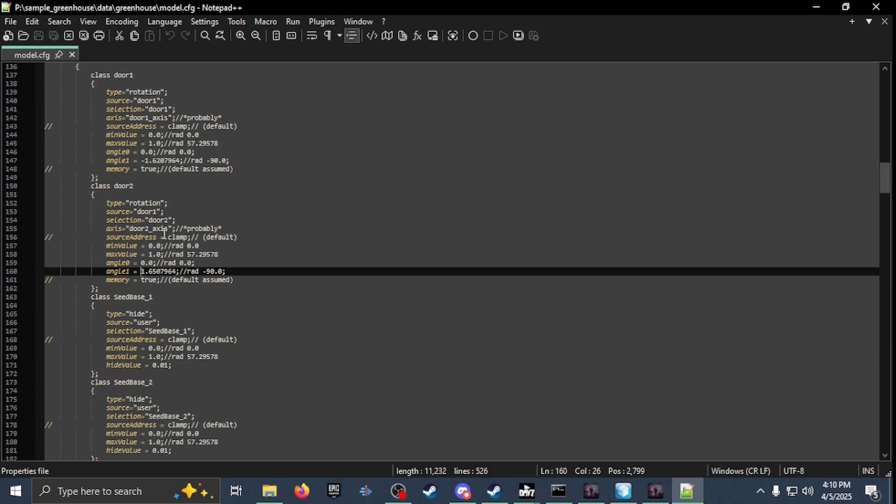
{"action": "scroll", "coordinate": [164, 233], "scroll_direction": "down", "scroll_amount": 4}
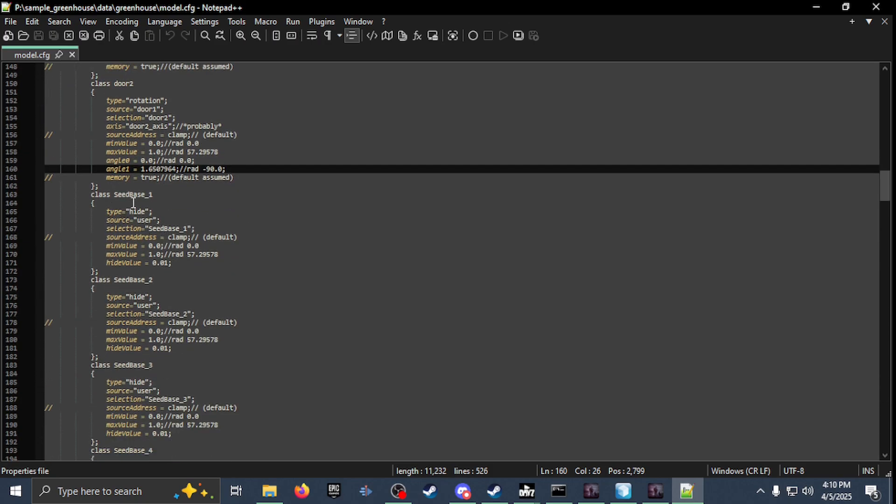
{"action": "scroll", "coordinate": [145, 204], "scroll_direction": "down", "scroll_amount": 20}
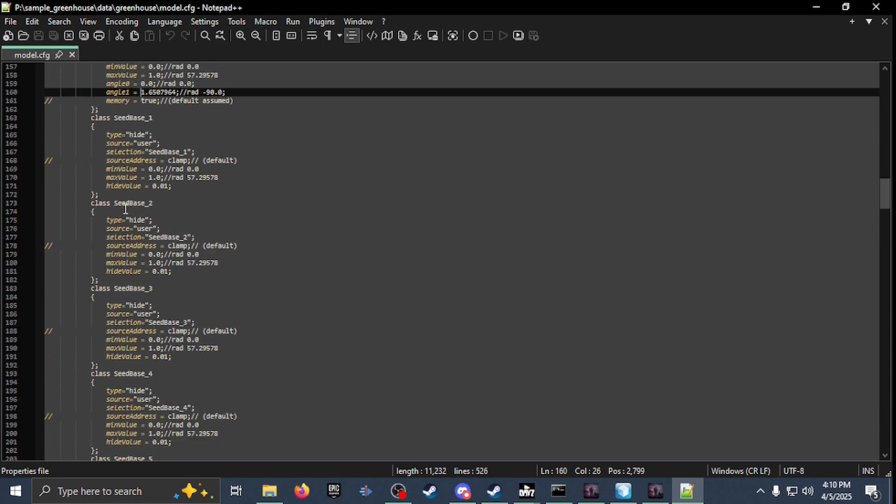
{"action": "scroll", "coordinate": [128, 201], "scroll_direction": "down", "scroll_amount": 8}
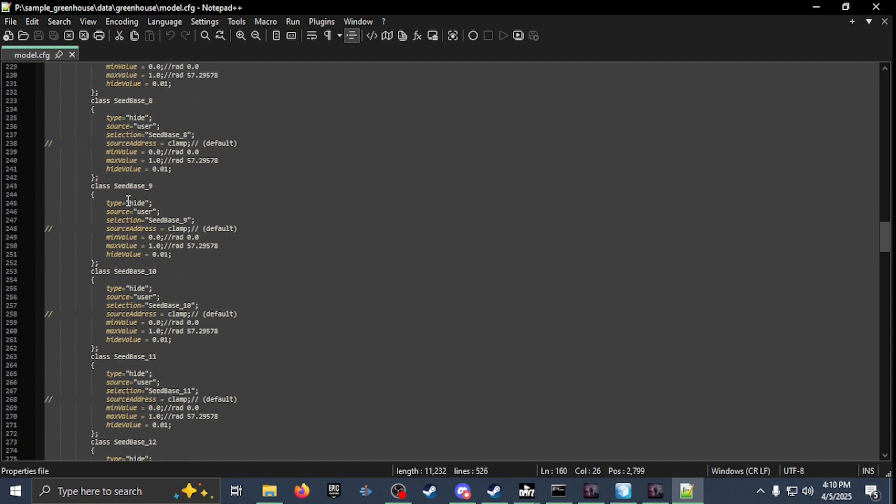
{"action": "scroll", "coordinate": [172, 257], "scroll_direction": "down", "scroll_amount": 3}
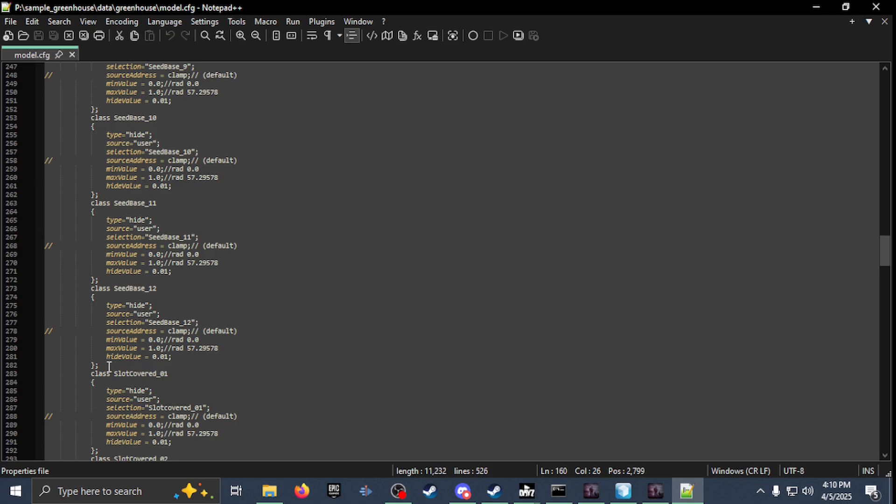
{"action": "left_click_drag", "start_coordinate": [109, 367], "coordinate": [6, 238]}
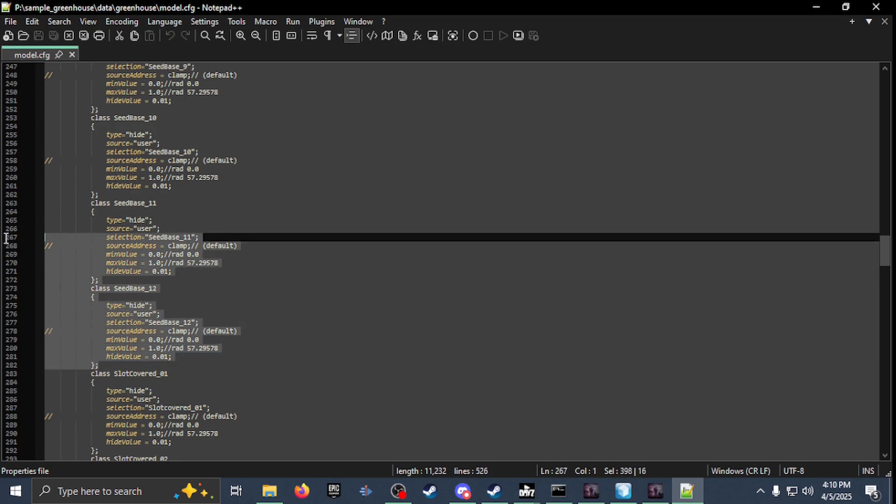
{"action": "scroll", "coordinate": [253, 243], "scroll_direction": "up", "scroll_amount": 20}
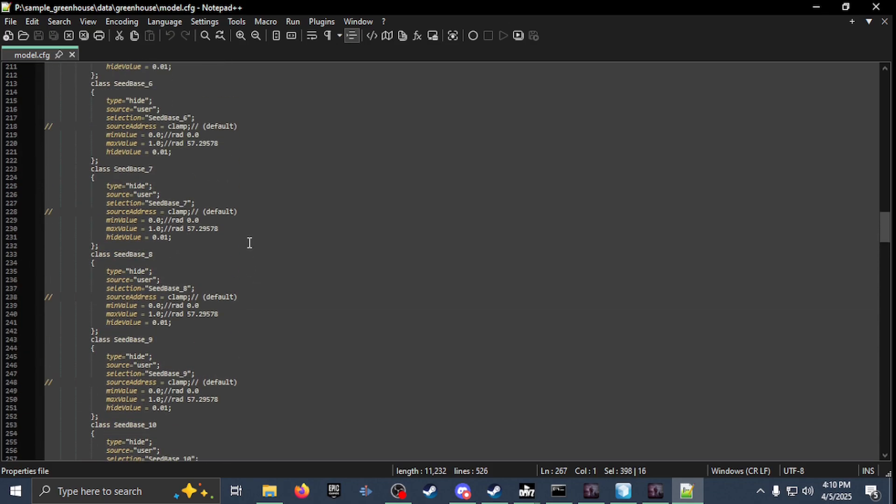
{"action": "scroll", "coordinate": [222, 256], "scroll_direction": "up", "scroll_amount": 4}
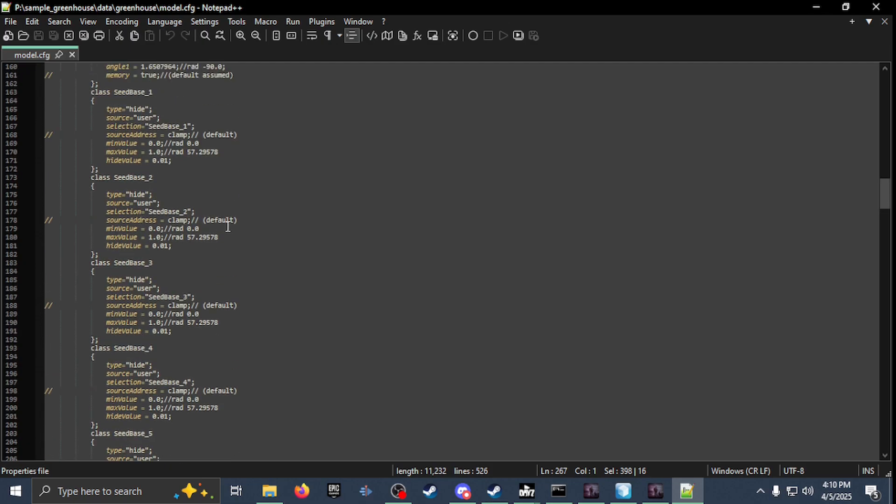
- Examine the SeedBase_1 animation's class name, matching selection and hideValue entry
{"action": "left_click", "coordinate": [228, 227]}
{"action": "scroll", "coordinate": [140, 171], "scroll_direction": "up", "scroll_amount": 2}
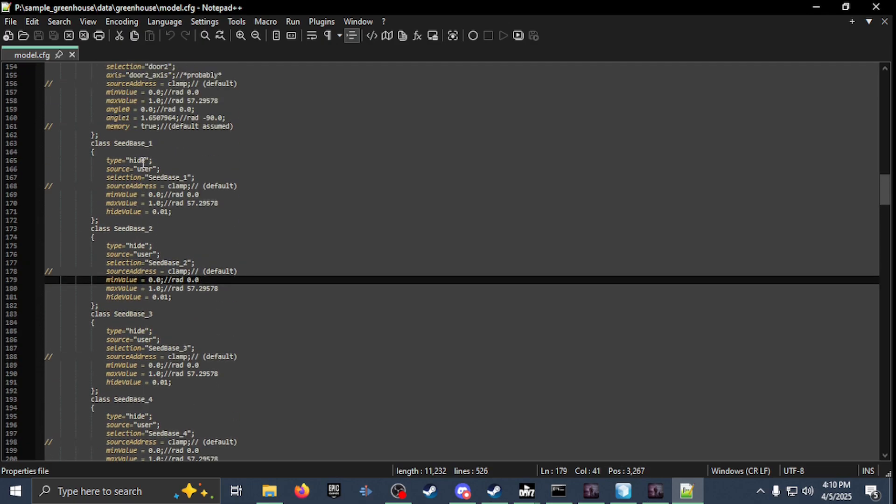
{"action": "double_click", "coordinate": [145, 145]}
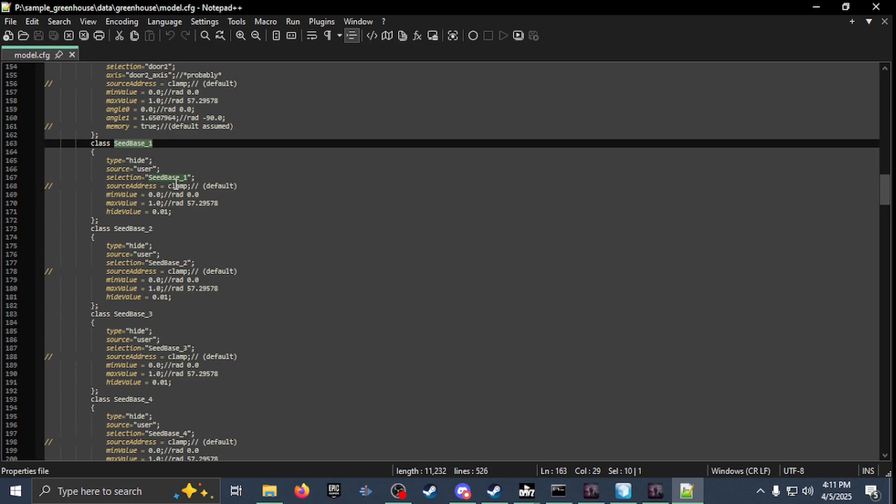
{"action": "left_click", "coordinate": [177, 211]}
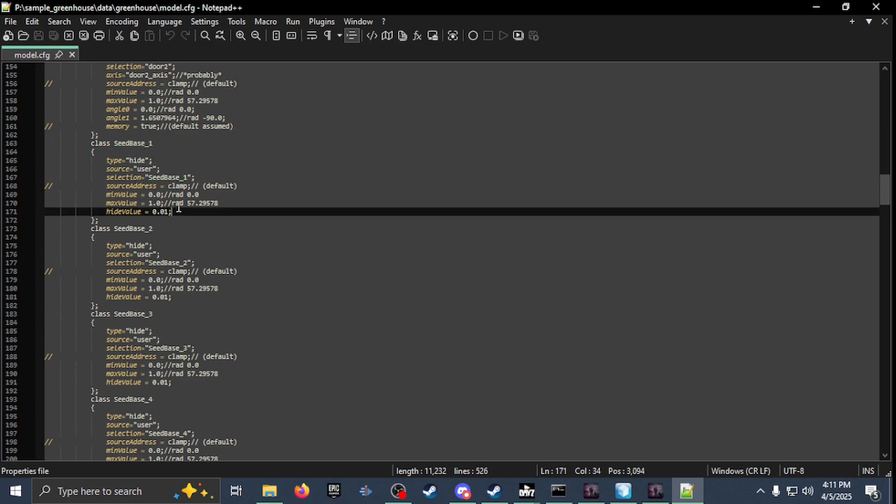
- Review the SlotCovered_01 to SlotCovered_12 and Slot_01 to Slot_12 hide animation classes through the end of model.cfg
{"action": "scroll", "coordinate": [166, 262], "scroll_direction": "down", "scroll_amount": 20}
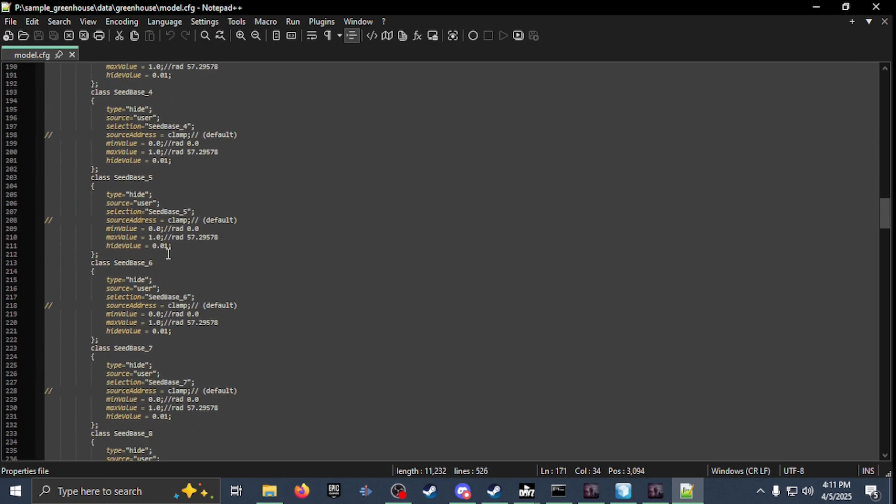
{"action": "scroll", "coordinate": [169, 251], "scroll_direction": "down", "scroll_amount": 18}
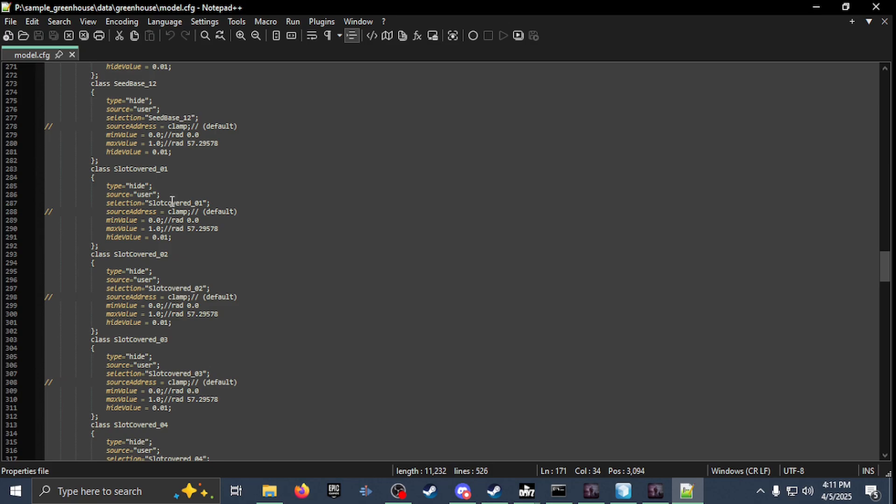
{"action": "scroll", "coordinate": [172, 192], "scroll_direction": "up", "scroll_amount": 4}
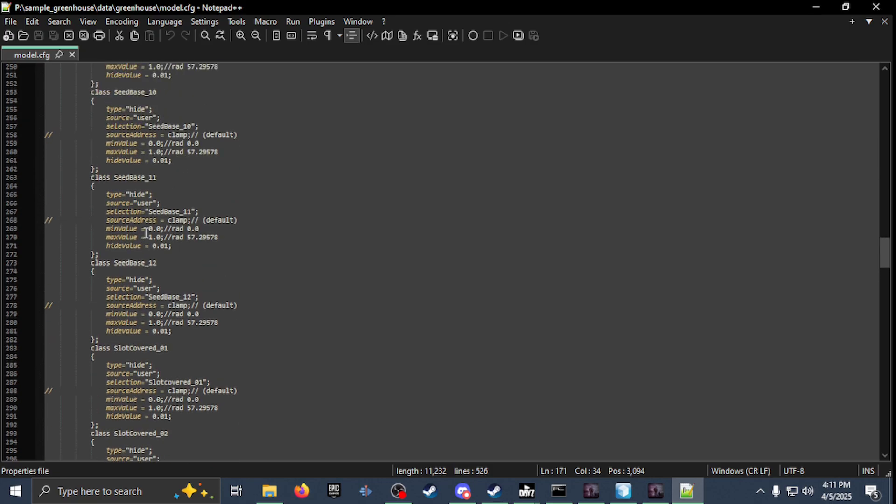
{"action": "scroll", "coordinate": [136, 201], "scroll_direction": "down", "scroll_amount": 3}
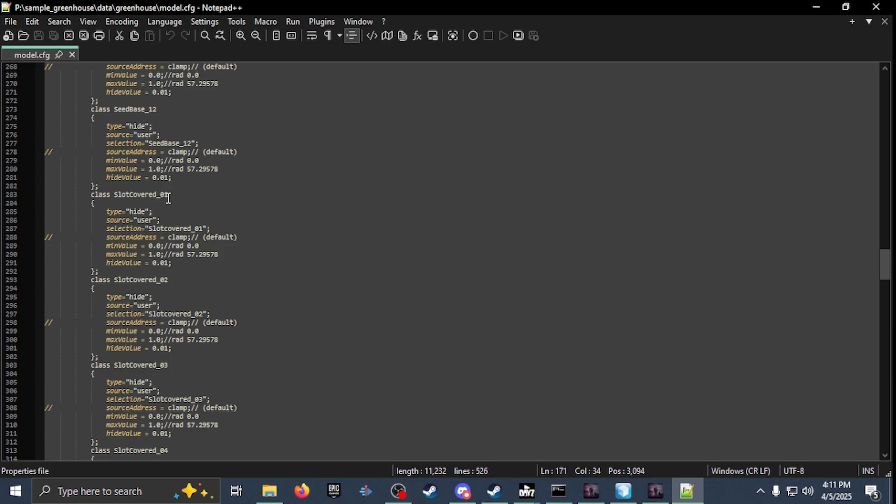
{"action": "scroll", "coordinate": [166, 195], "scroll_direction": "down", "scroll_amount": 20}
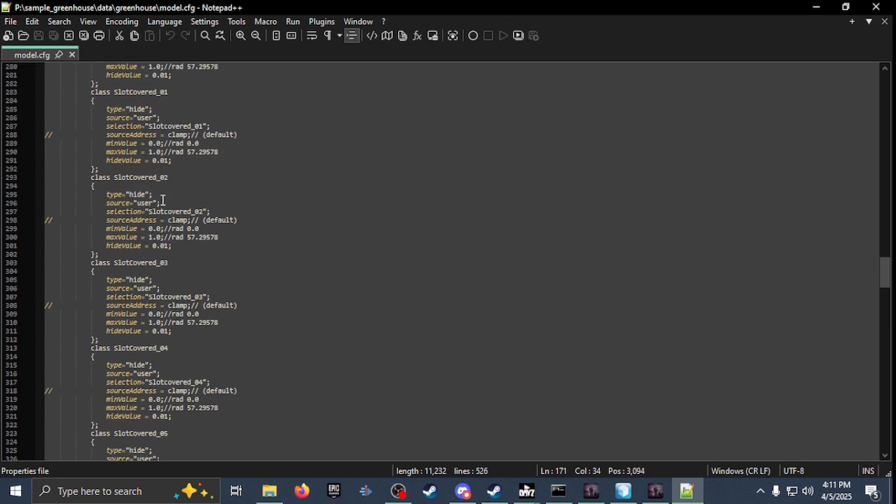
{"action": "scroll", "coordinate": [162, 200], "scroll_direction": "down", "scroll_amount": 16}
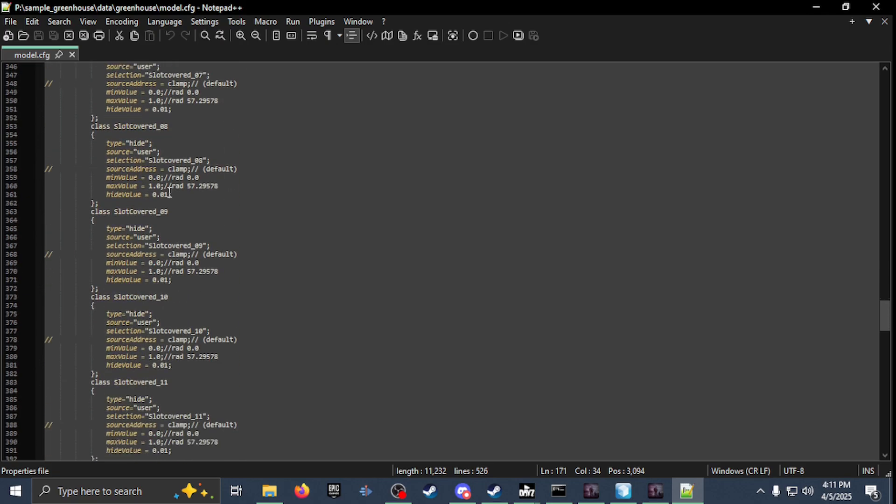
{"action": "scroll", "coordinate": [155, 259], "scroll_direction": "down", "scroll_amount": 4}
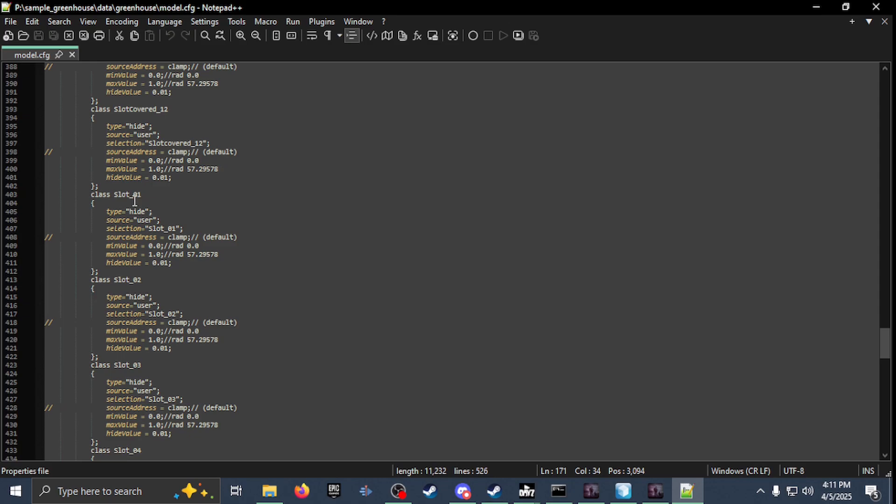
{"action": "scroll", "coordinate": [134, 200], "scroll_direction": "down", "scroll_amount": 20}
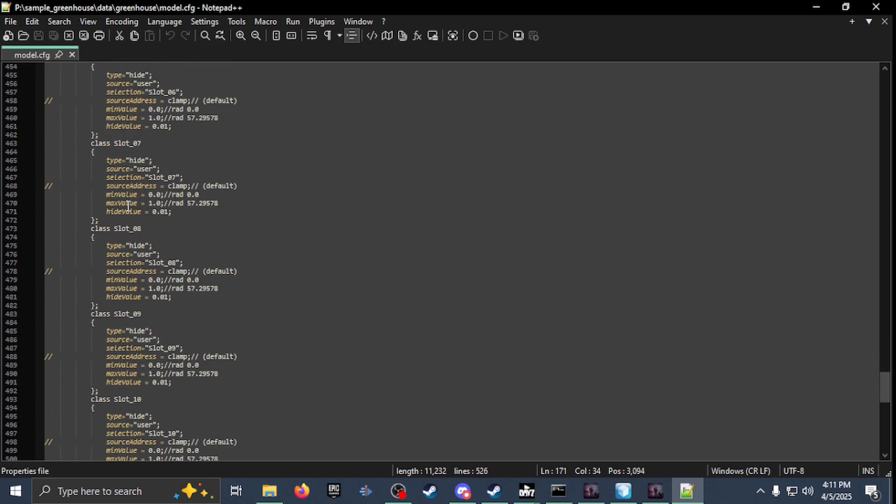
{"action": "scroll", "coordinate": [128, 205], "scroll_direction": "down", "scroll_amount": 8}
{"action": "scroll", "coordinate": [124, 291], "scroll_direction": "down", "scroll_amount": 3}
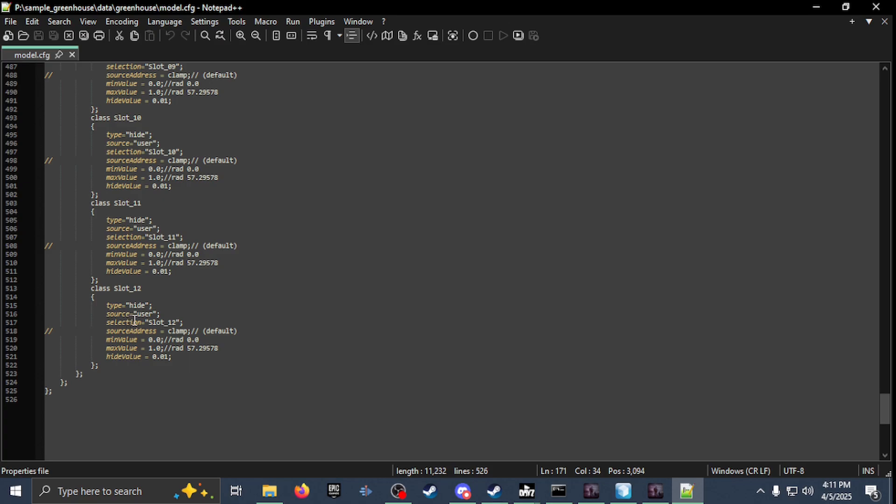
{"action": "scroll", "coordinate": [143, 320], "scroll_direction": "up", "scroll_amount": 12}
{"action": "scroll", "coordinate": [148, 309], "scroll_direction": "down", "scroll_amount": 14}
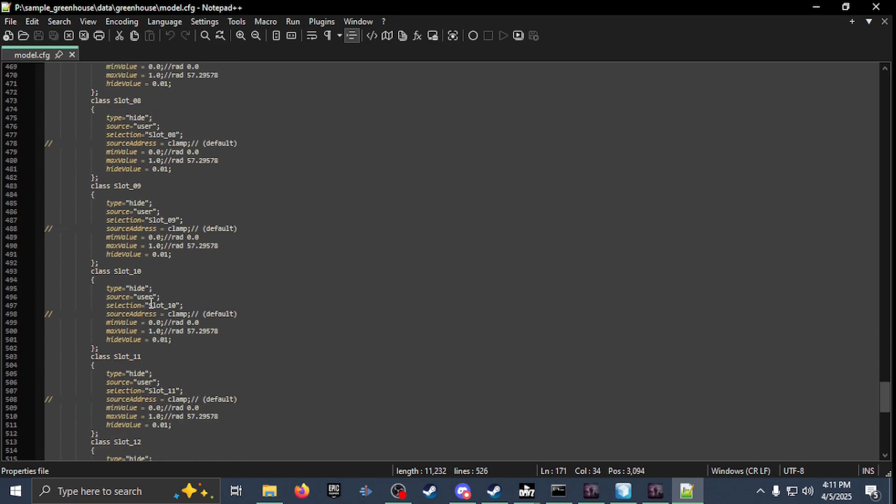
- Highlight the color, door and SeedBase name groups in the potential axis comment, and switch back to Object Builder
{"action": "left_click_drag", "start_coordinate": [886, 413], "coordinate": [871, 144]}
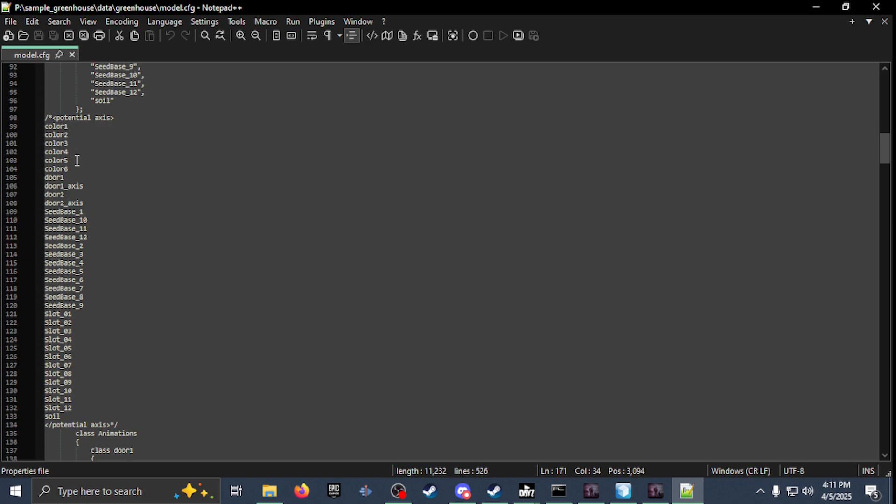
{"action": "left_click_drag", "start_coordinate": [74, 173], "coordinate": [30, 129]}
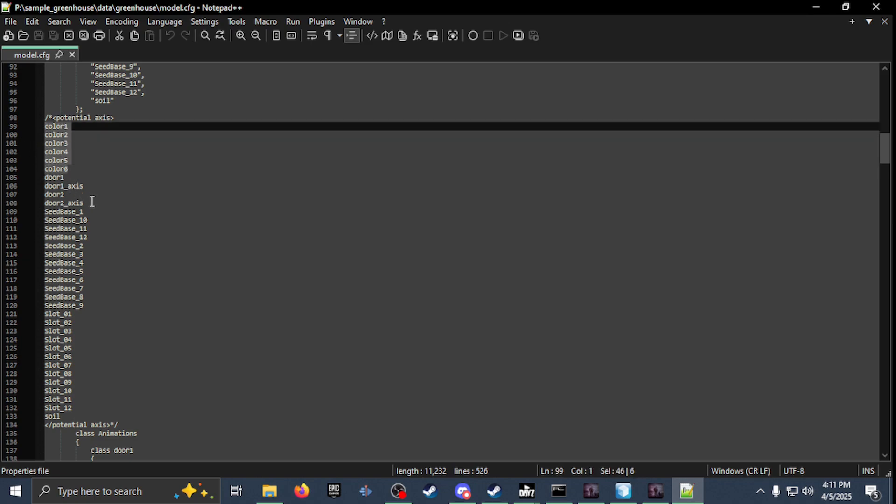
{"action": "left_click_drag", "start_coordinate": [84, 203], "coordinate": [43, 180]}
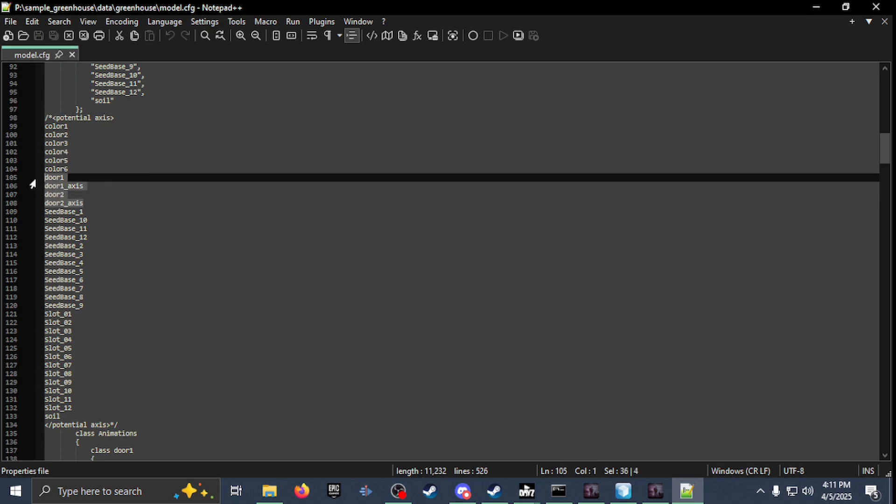
{"action": "left_click_drag", "start_coordinate": [82, 309], "coordinate": [16, 214]}
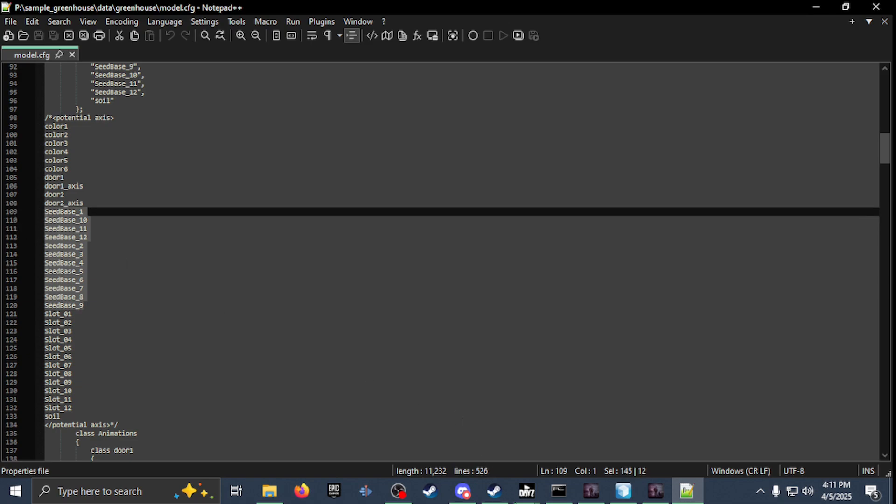
{"action": "left_click", "coordinate": [623, 491]}
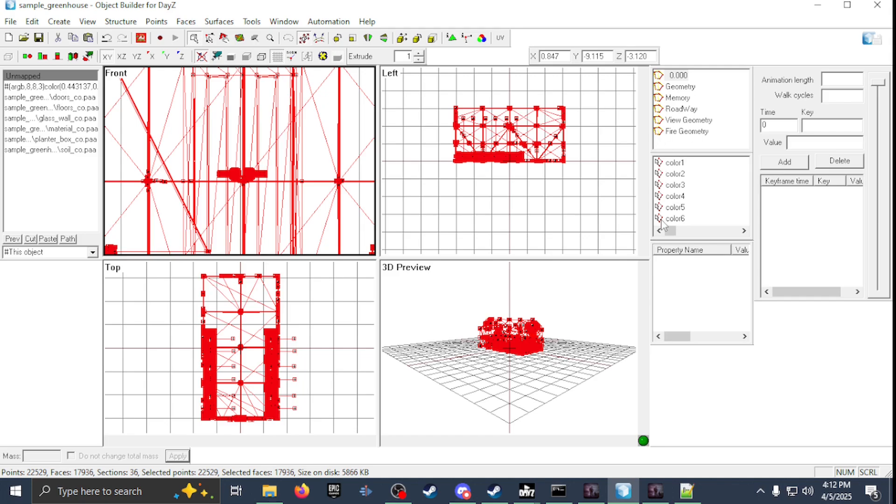
- Select the SeedBase_1 named selection, and check it against the SeedBase and Slot names in the potential axis comment of model.cfg in Notepad++
{"action": "left_click_drag", "start_coordinate": [673, 231], "coordinate": [707, 214]}
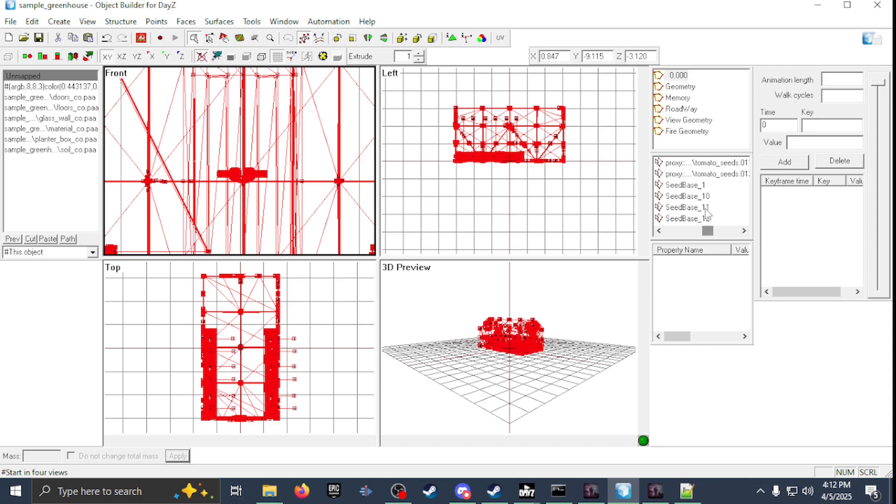
{"action": "left_click", "coordinate": [687, 186]}
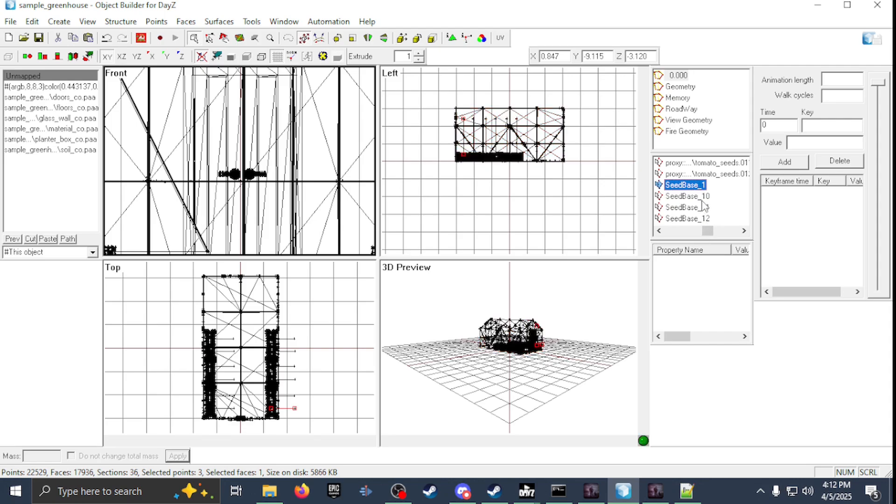
{"action": "left_click", "coordinate": [689, 490]}
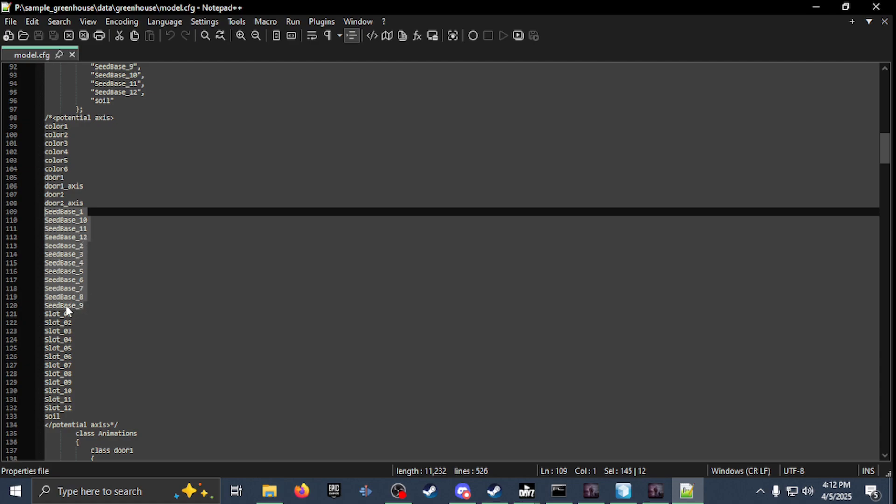
{"action": "left_click", "coordinate": [78, 323]}
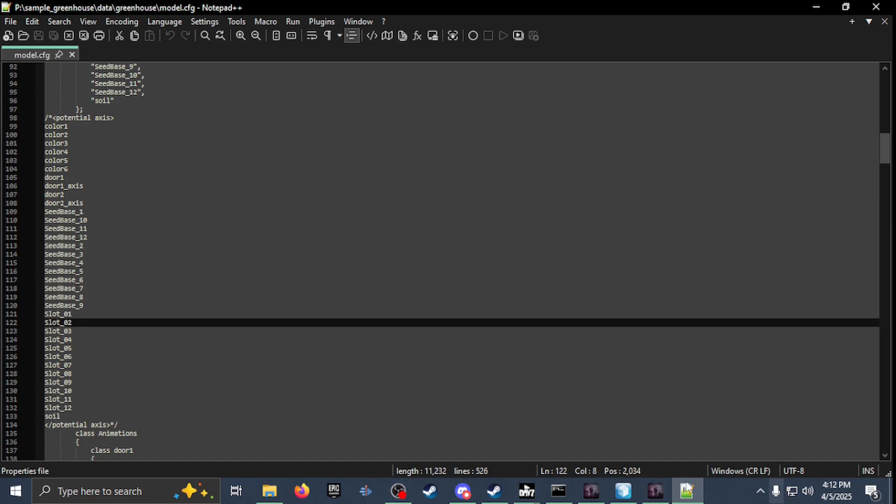
- View the greenhouse preview in Buldozer, and return to Object Builder
{"action": "left_click", "coordinate": [657, 494]}
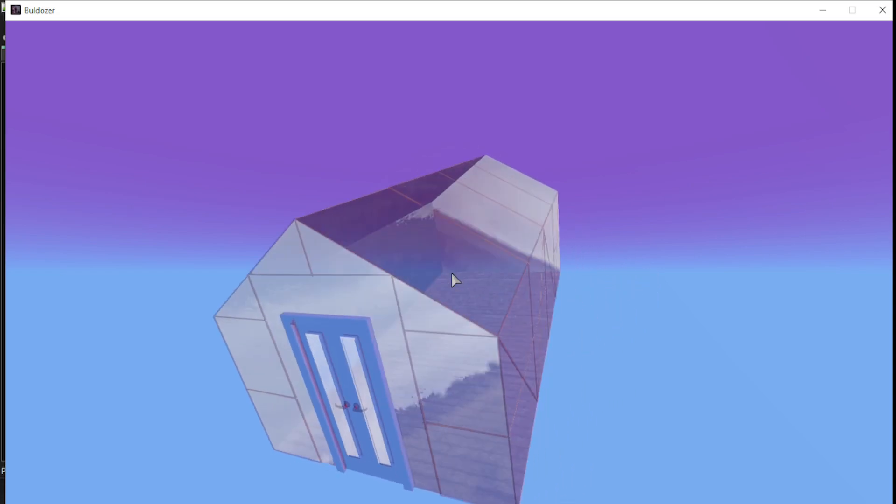
{"action": "key", "text": "alt+Tab"}
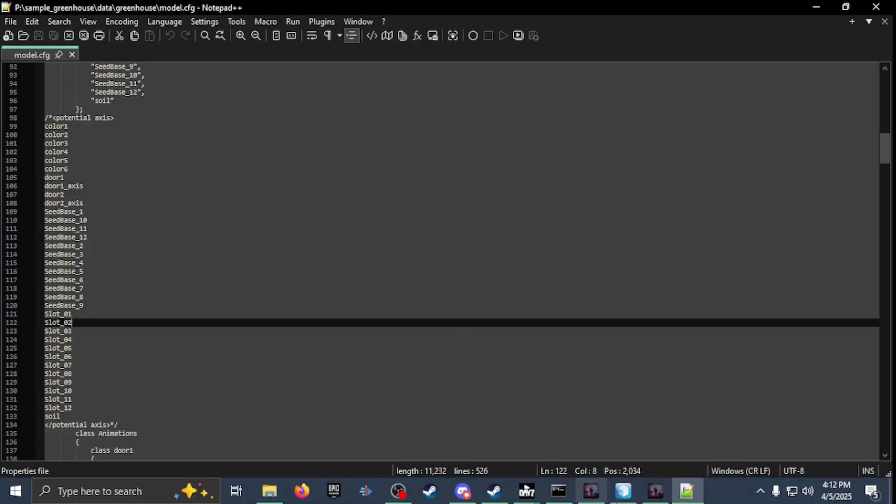
{"action": "key", "text": "alt+Tab"}
- Select the soil named selection and examine its faces along both planter rows in the Top view
{"action": "scroll", "coordinate": [280, 351], "scroll_direction": "up", "scroll_amount": 2}
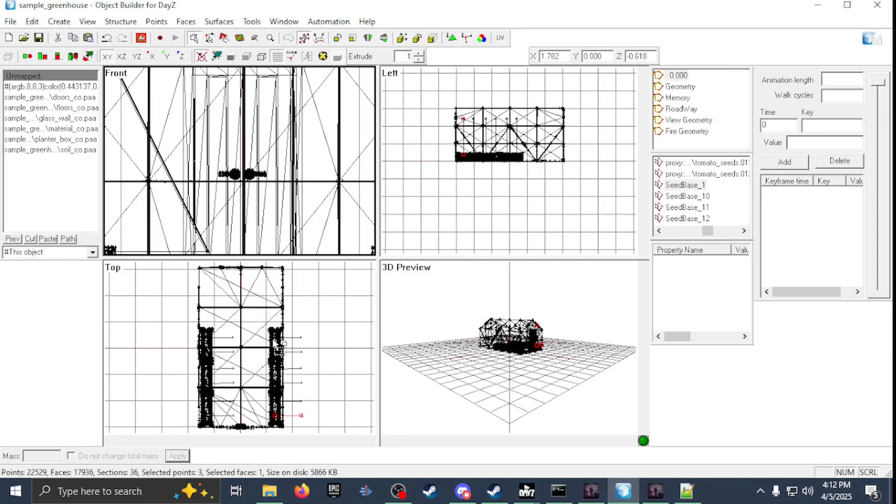
{"action": "left_click_drag", "start_coordinate": [709, 231], "coordinate": [733, 231]}
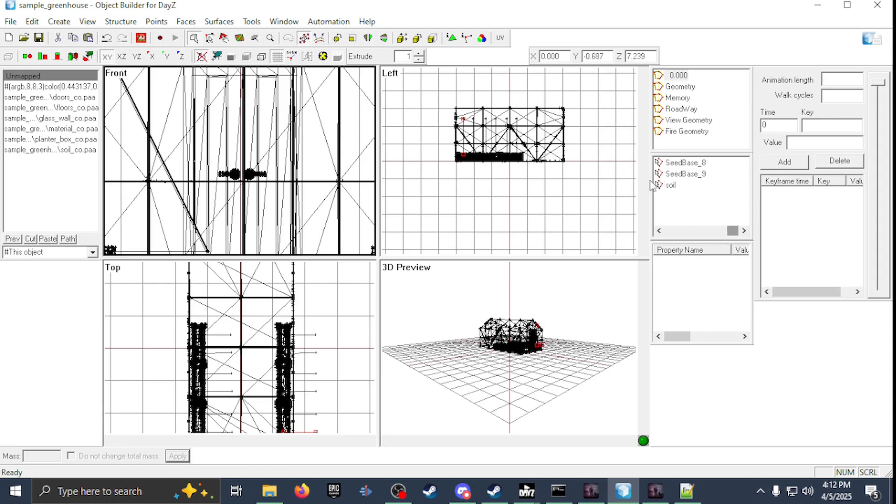
{"action": "left_click", "coordinate": [671, 185]}
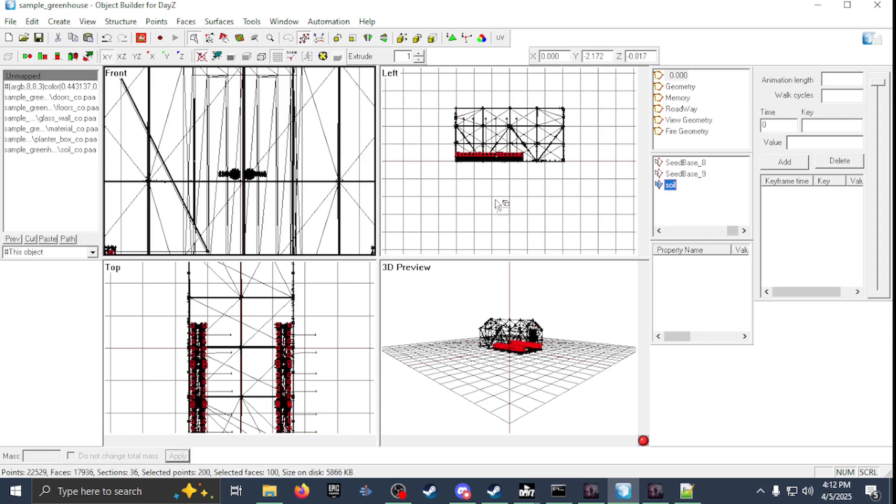
{"action": "scroll", "coordinate": [496, 200], "scroll_direction": "up", "scroll_amount": 1}
{"action": "left_click", "coordinate": [272, 404]}
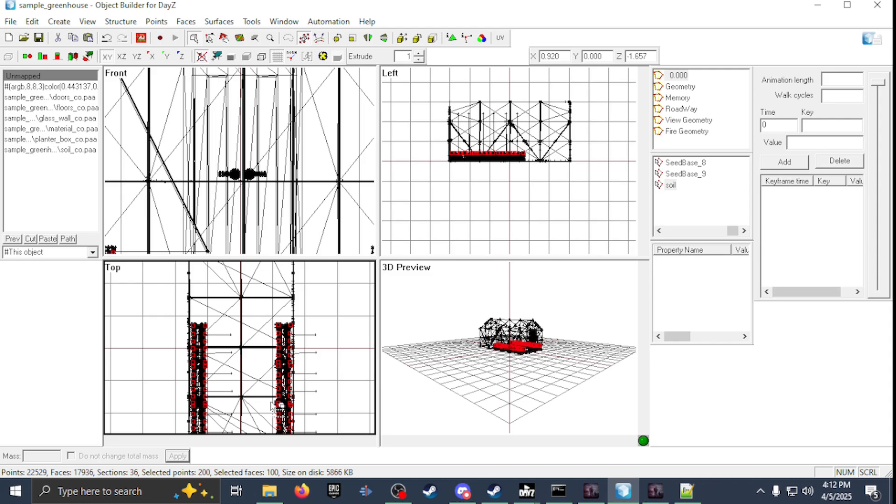
{"action": "scroll", "coordinate": [272, 403], "scroll_direction": "down", "scroll_amount": 2}
{"action": "scroll", "coordinate": [248, 266], "scroll_direction": "up", "scroll_amount": 1}
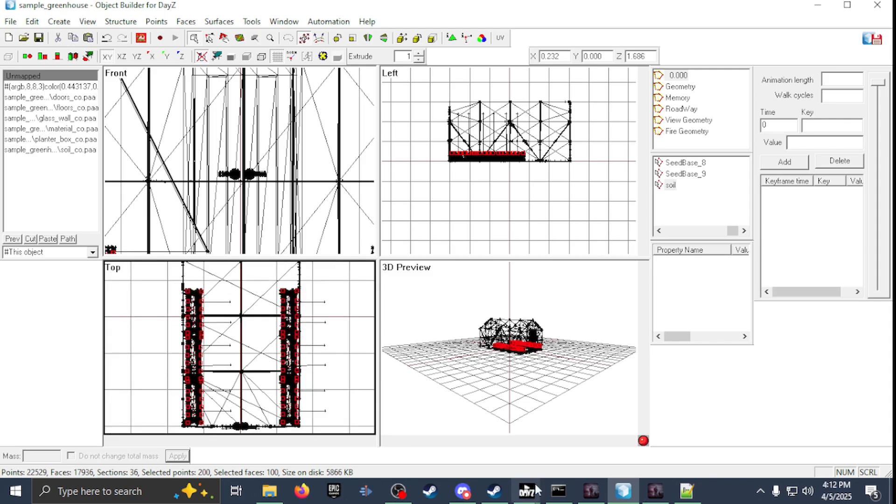
- Switch to Buldozer, inspect the selected soil in the planter boxes from inside the greenhouse, and return to Object Builder
{"action": "left_click", "coordinate": [656, 491]}
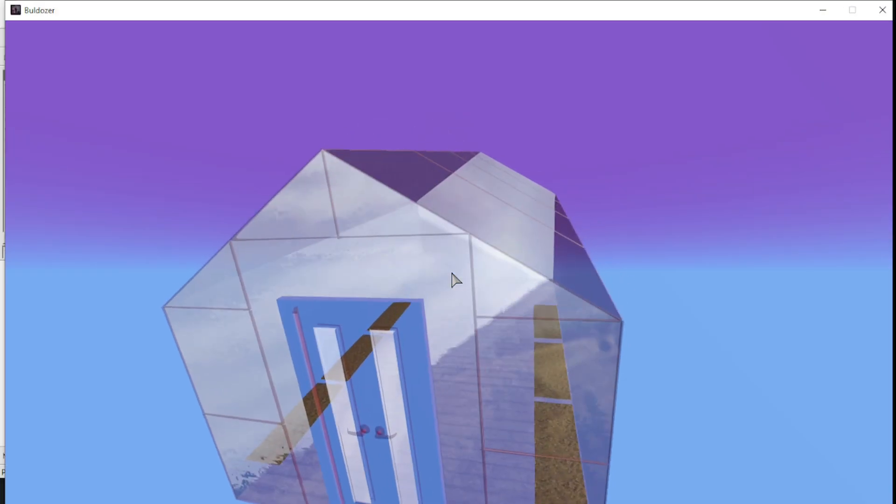
{"action": "key", "text": "w"}
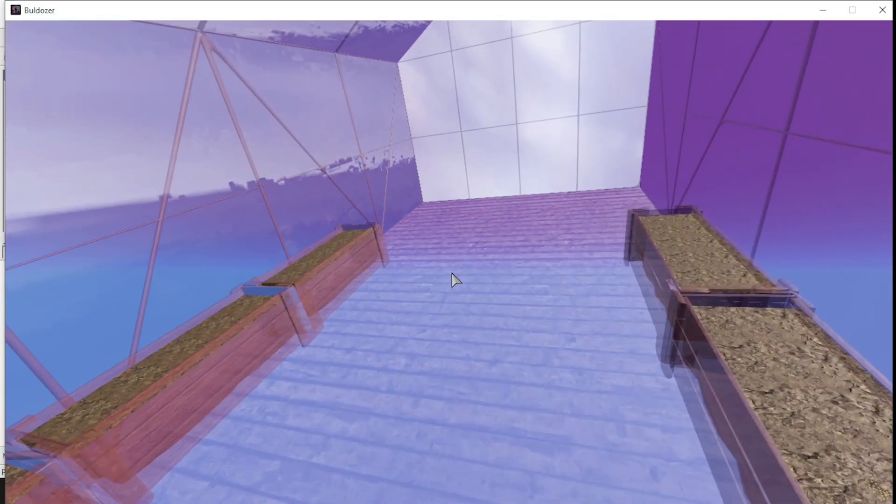
{"action": "key", "text": "a"}
{"action": "key", "text": "w"}
{"action": "key", "text": "q"}
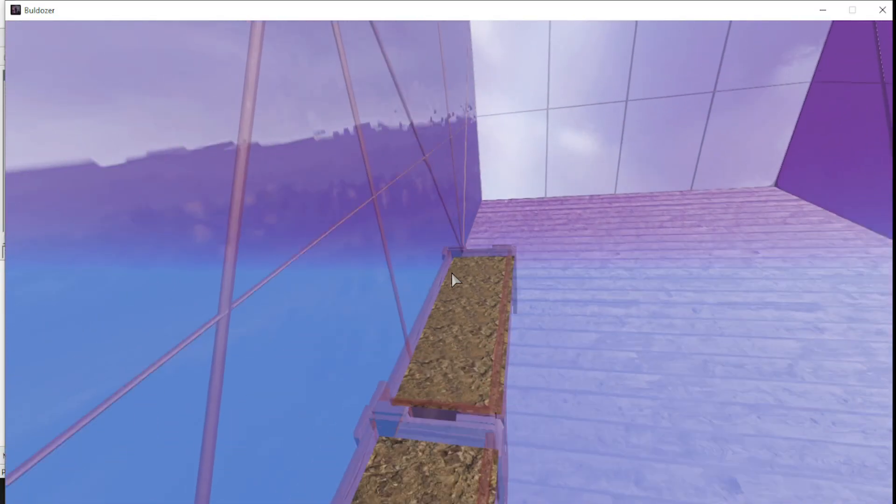
{"action": "key", "text": "q"}
{"action": "key", "text": "d"}
{"action": "key", "text": "a"}
{"action": "key", "text": "w"}
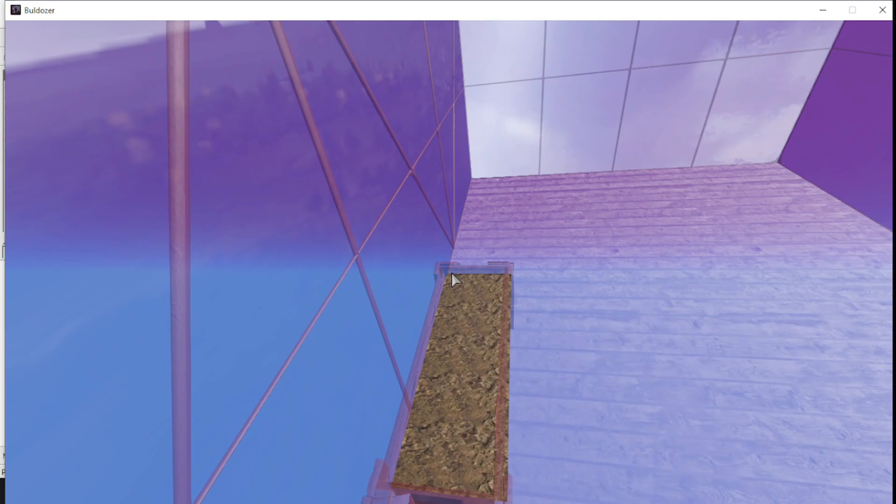
{"action": "key", "text": "s"}
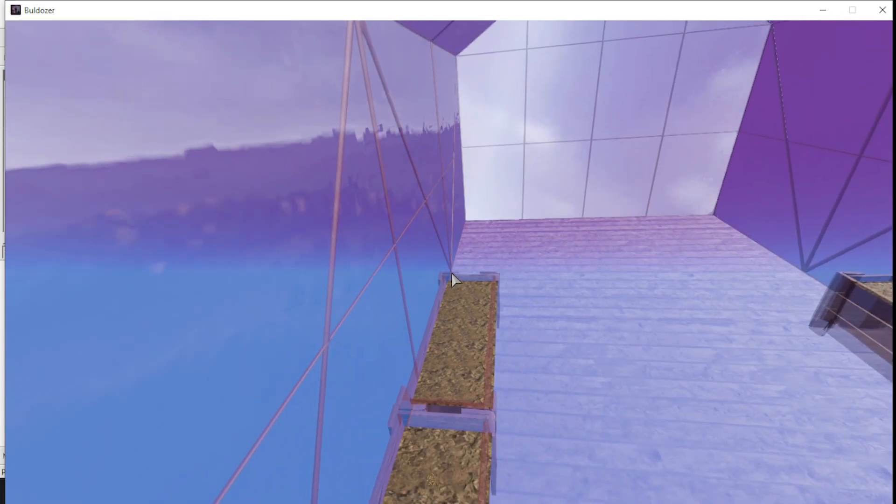
{"action": "key", "text": "s"}
{"action": "key", "text": "alt+Tab"}
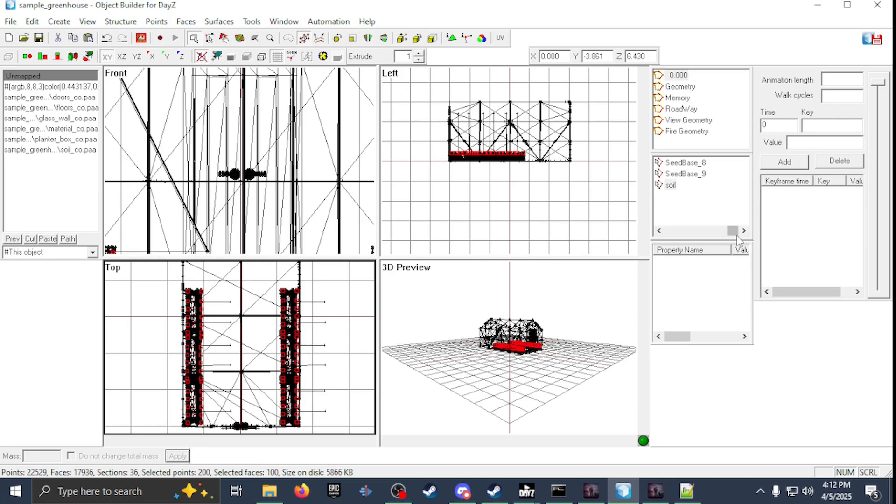
- Select the first tomato_seeds proxy selection and examine its location beside the planter box in the Left and Top views
{"action": "left_click_drag", "start_coordinate": [733, 230], "coordinate": [673, 236]}
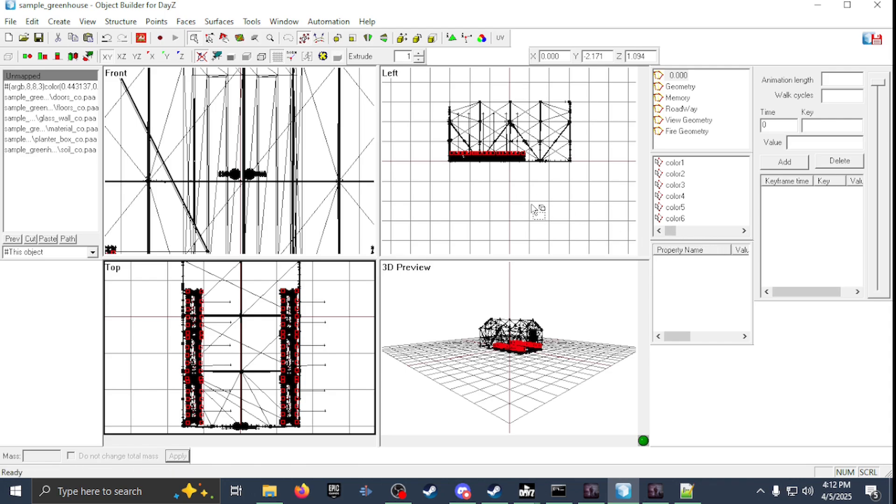
{"action": "scroll", "coordinate": [540, 206], "scroll_direction": "down", "scroll_amount": 1}
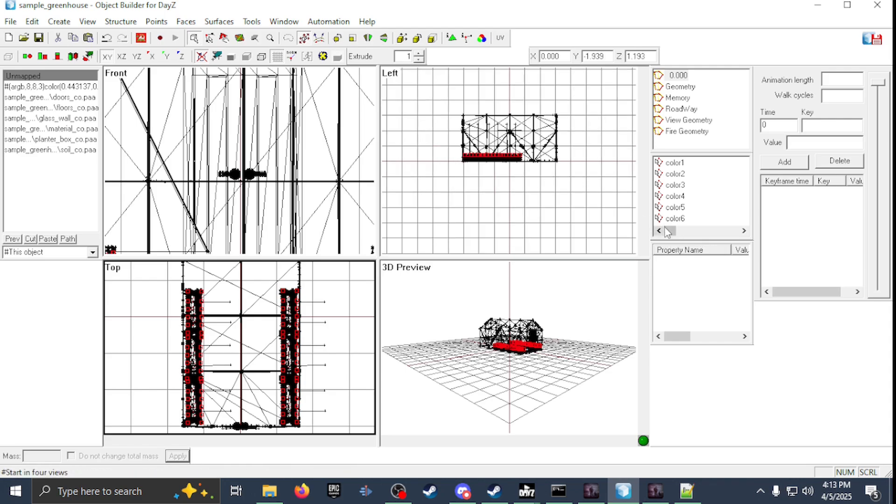
{"action": "left_click_drag", "start_coordinate": [668, 233], "coordinate": [656, 184]}
{"action": "left_click_drag", "start_coordinate": [673, 234], "coordinate": [684, 235]}
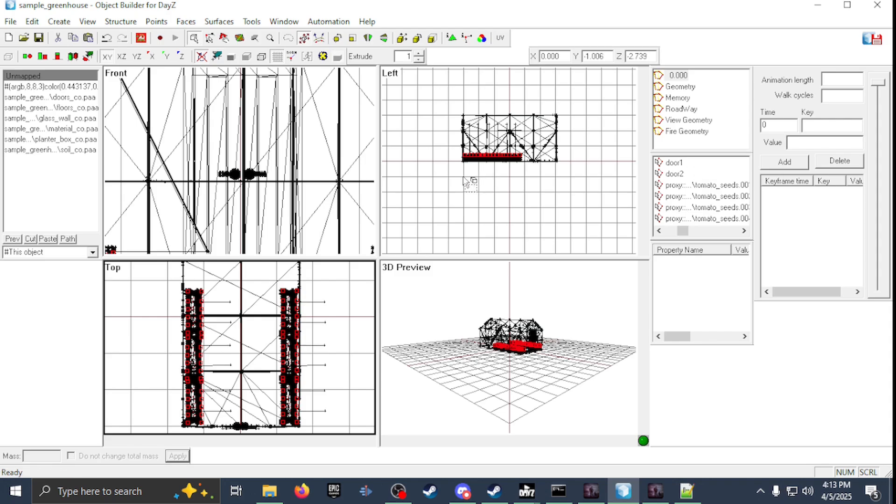
{"action": "left_click", "coordinate": [710, 186]}
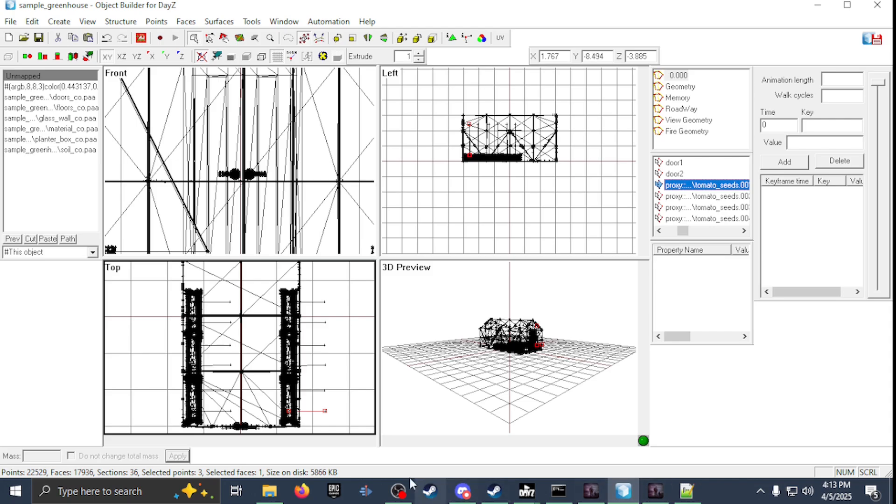
{"action": "scroll", "coordinate": [508, 318], "scroll_direction": "up", "scroll_amount": 2}
{"action": "scroll", "coordinate": [468, 158], "scroll_direction": "up", "scroll_amount": 1}
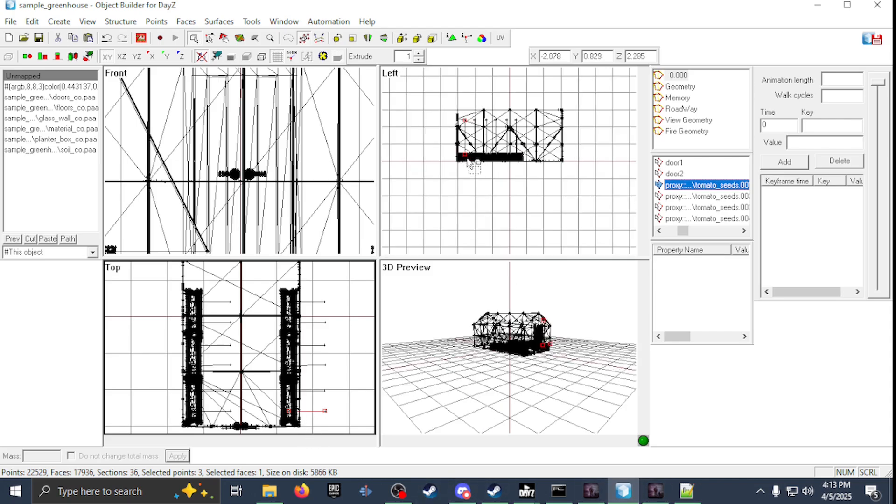
{"action": "scroll", "coordinate": [468, 161], "scroll_direction": "up", "scroll_amount": 4}
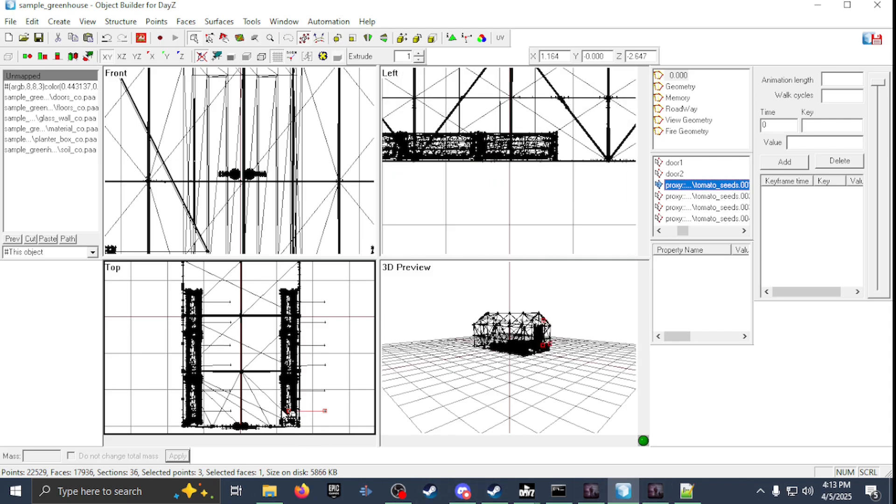
{"action": "scroll", "coordinate": [286, 411], "scroll_direction": "up", "scroll_amount": 3}
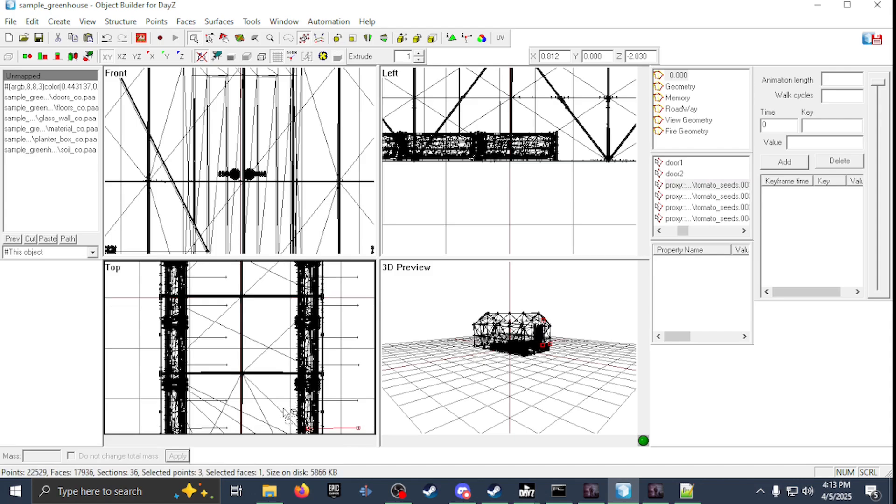
{"action": "scroll", "coordinate": [283, 410], "scroll_direction": "down", "scroll_amount": 6}
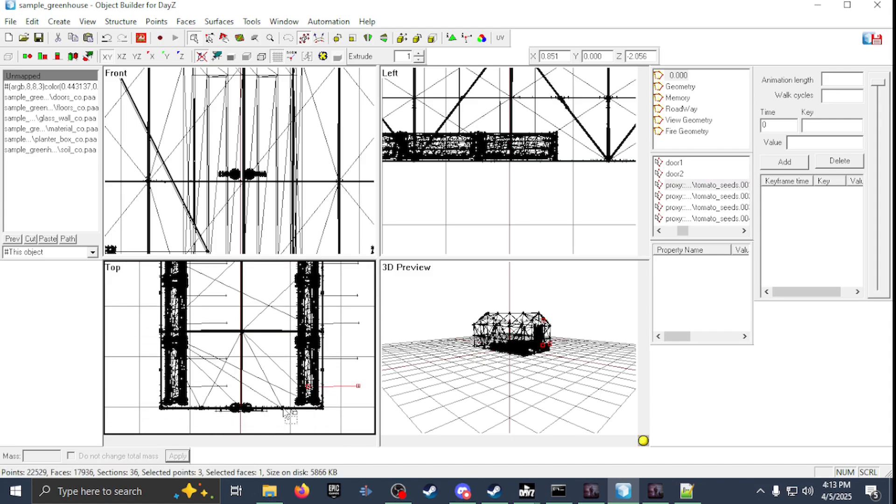
{"action": "scroll", "coordinate": [286, 411], "scroll_direction": "up", "scroll_amount": 2}
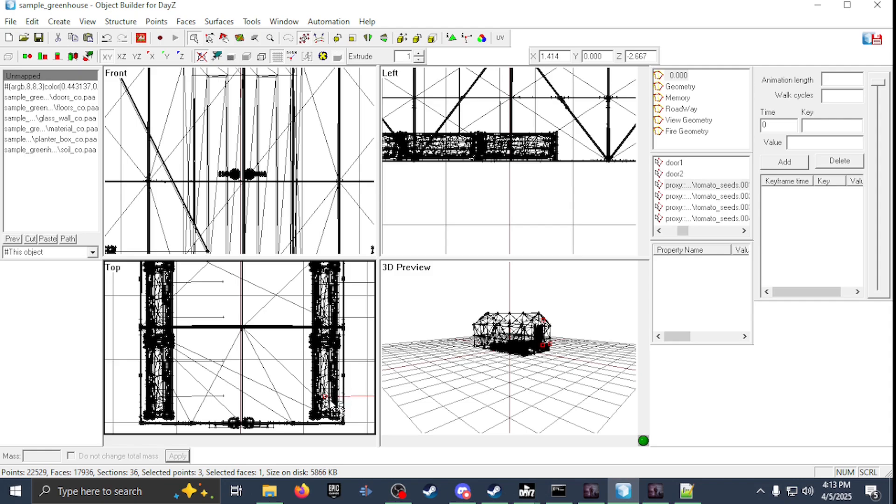
- Create a new named selection called SeedBase_01 from the selected tomato_seeds proxy
{"action": "right_click", "coordinate": [712, 185]}
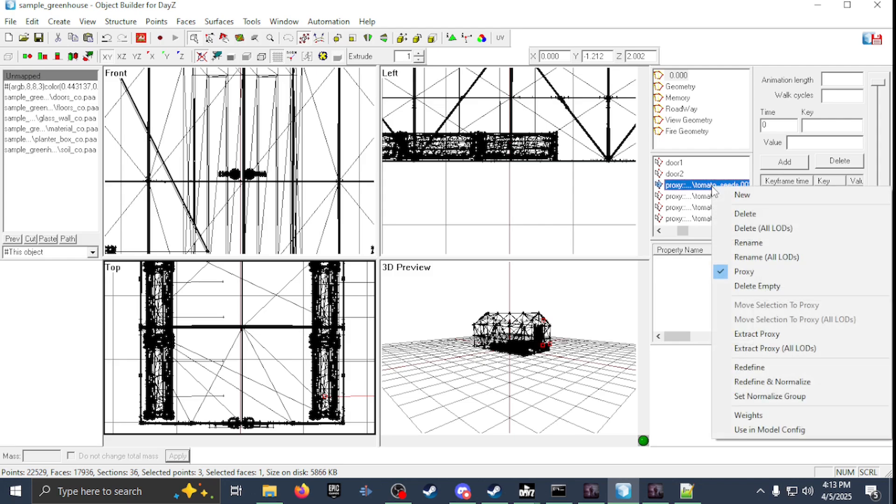
{"action": "left_click", "coordinate": [735, 198]}
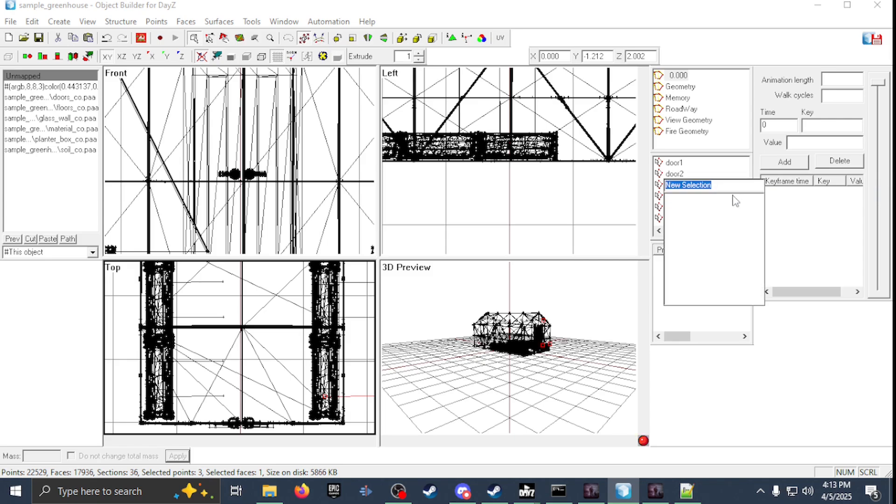
{"action": "type", "text": "SeedBase_01"}
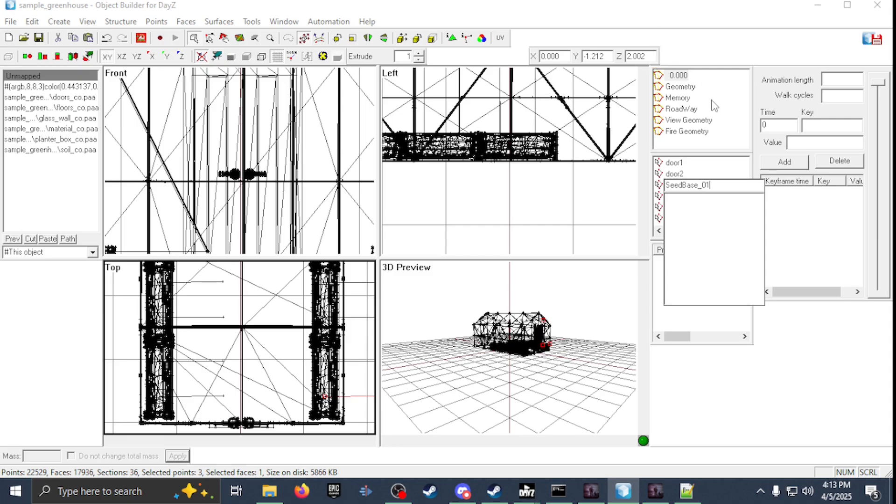
{"action": "key", "text": "Return"}
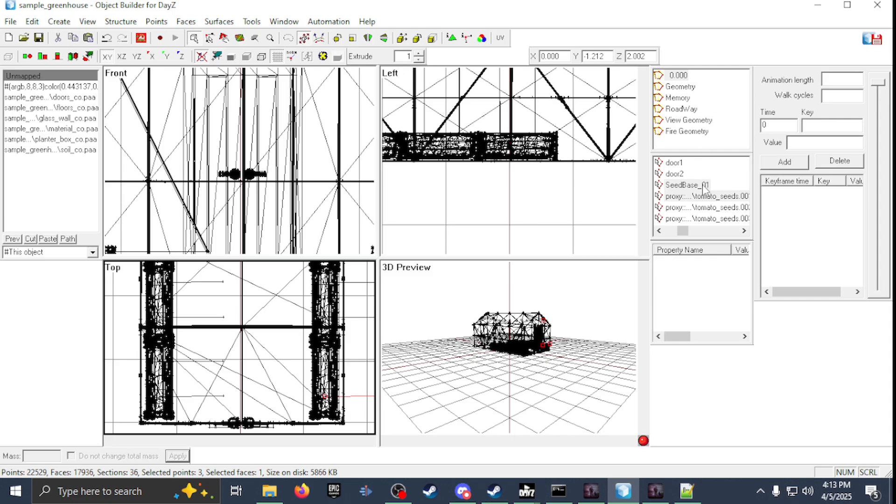
- Compare the geometry of SeedBase_01 with the first tomato_seeds proxy selection, leaving SeedBase_01 selected
{"action": "left_click", "coordinate": [701, 186]}
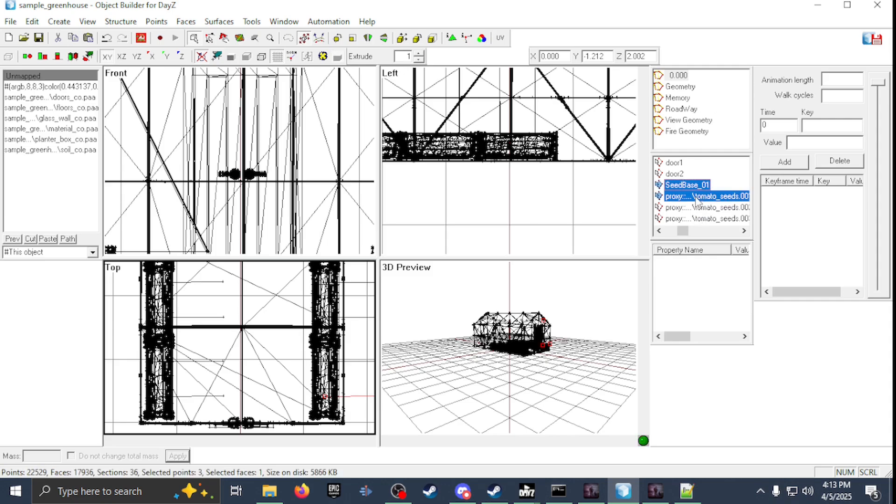
{"action": "left_click", "coordinate": [695, 198]}
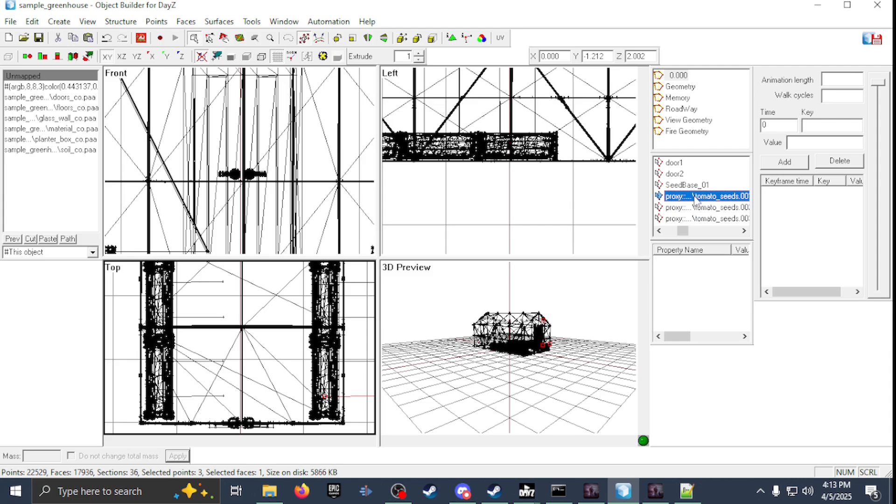
{"action": "left_click", "coordinate": [691, 186]}
{"action": "scroll", "coordinate": [346, 390], "scroll_direction": "down", "scroll_amount": 1}
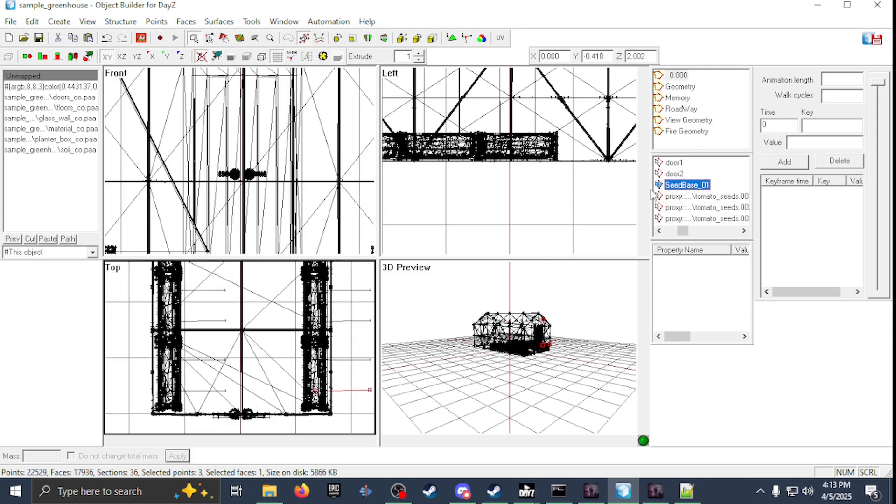
{"action": "key", "text": "Down"}
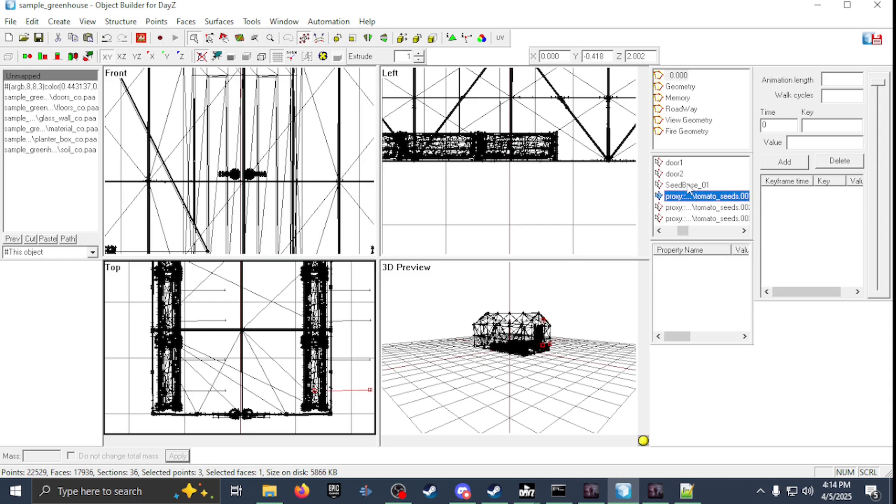
{"action": "left_click", "coordinate": [687, 188]}
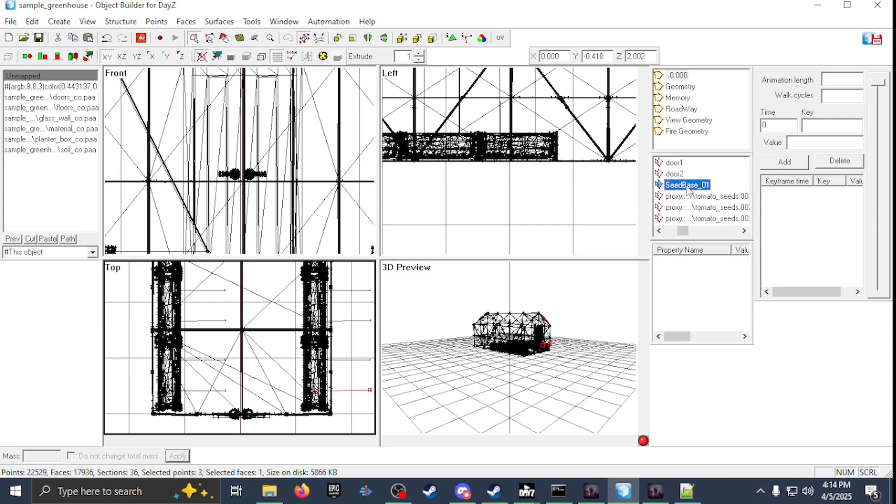
- Delete the SeedBase_01 named selection
{"action": "right_click", "coordinate": [699, 188]}
{"action": "left_click", "coordinate": [698, 212]}
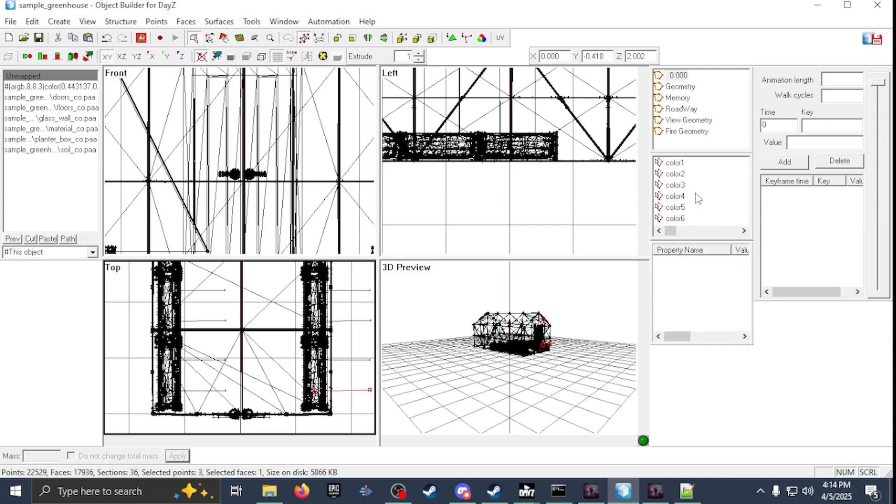
- Select the second tomato_seeds proxy and then SeedBase_1, examining where each sits along the planter boxes
{"action": "mouse_move", "coordinate": [677, 233]}
{"action": "left_mouse_down"}
{"action": "mouse_move", "coordinate": [699, 234]}
{"action": "mouse_move", "coordinate": [689, 234]}
{"action": "left_mouse_up"}
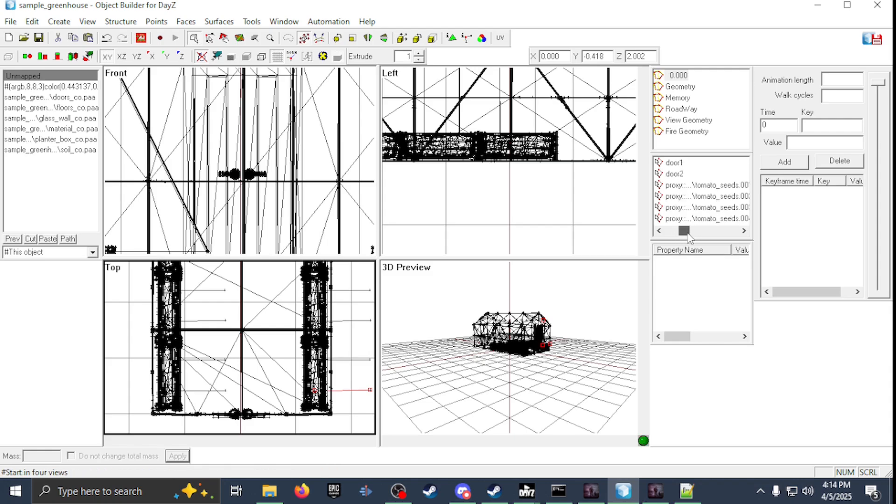
{"action": "left_click", "coordinate": [706, 197]}
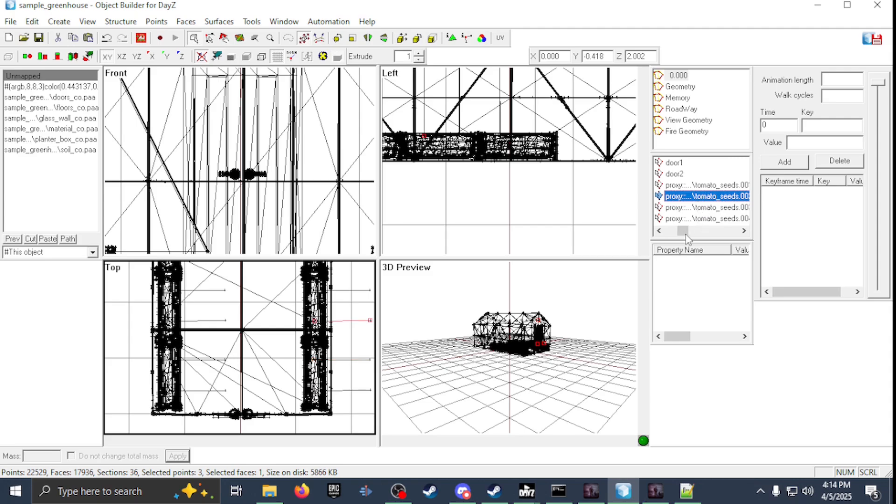
{"action": "left_click_drag", "start_coordinate": [686, 233], "coordinate": [706, 238]}
{"action": "left_click", "coordinate": [699, 189]}
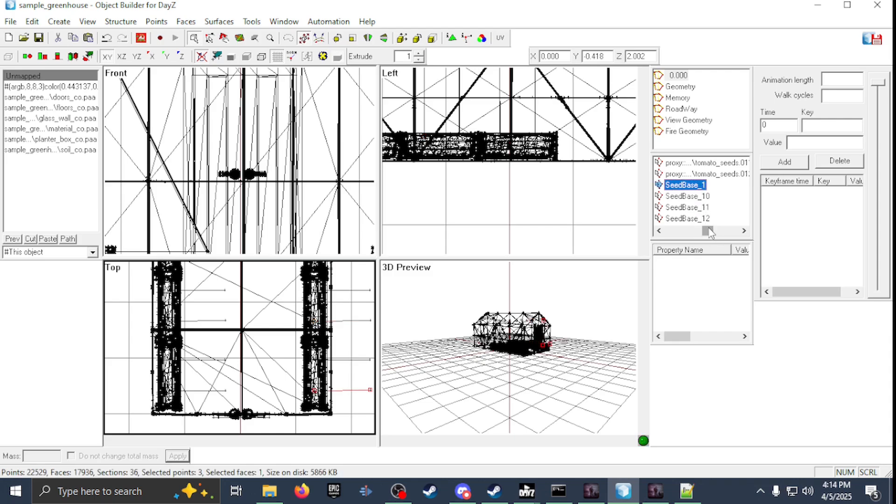
{"action": "left_click_drag", "start_coordinate": [709, 233], "coordinate": [706, 235]}
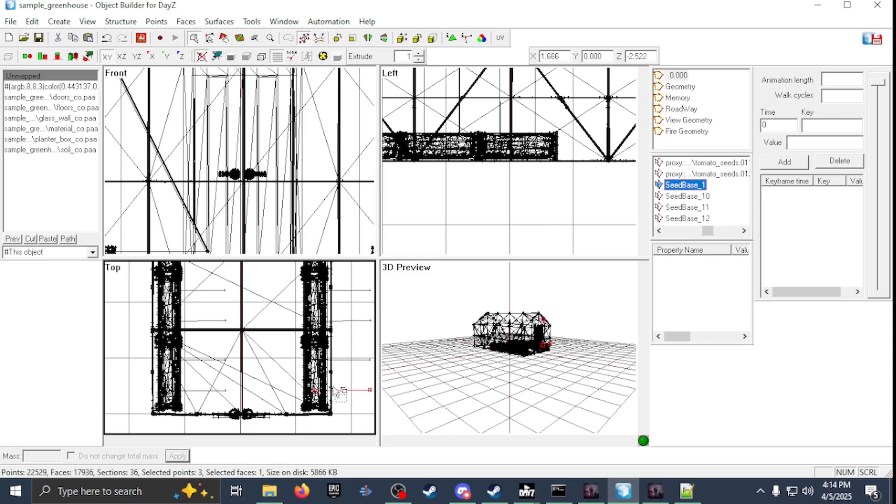
{"action": "scroll", "coordinate": [341, 394], "scroll_direction": "down", "scroll_amount": 1}
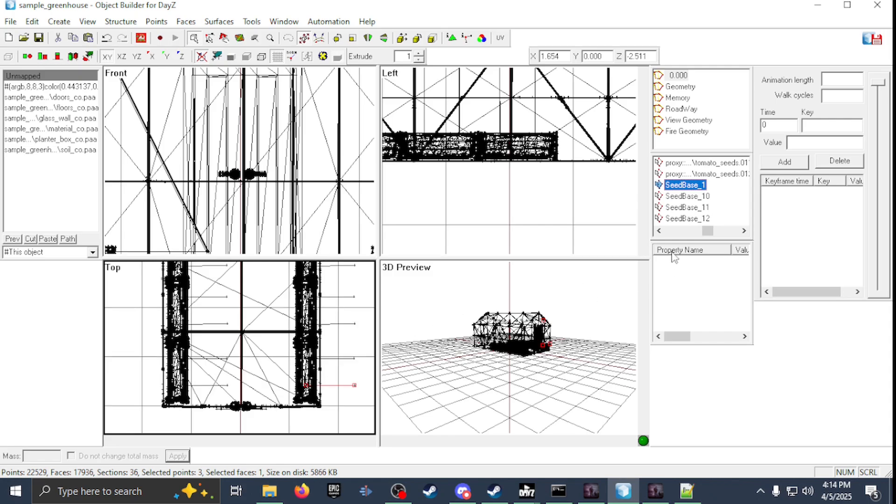
- Step through SeedBase_10, SeedBase_11 and SeedBase_12 to examine their positions in the Top view and 3D Preview
{"action": "left_click", "coordinate": [695, 197]}
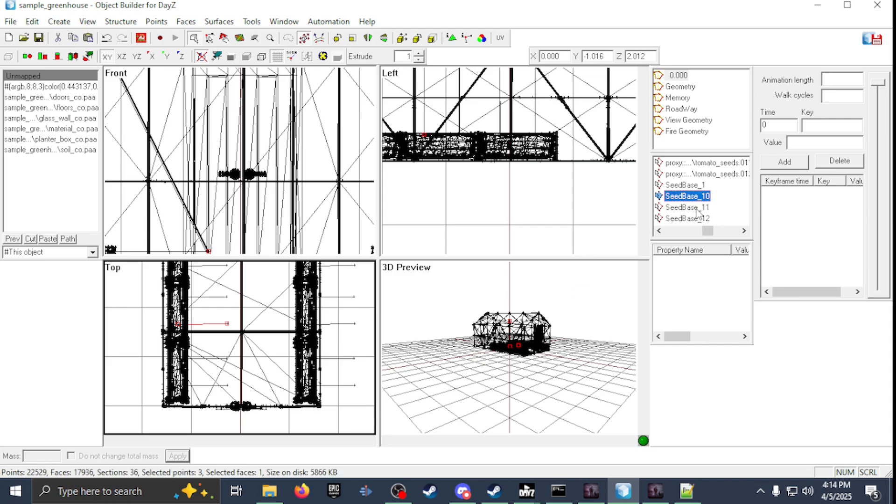
{"action": "key", "text": "Down"}
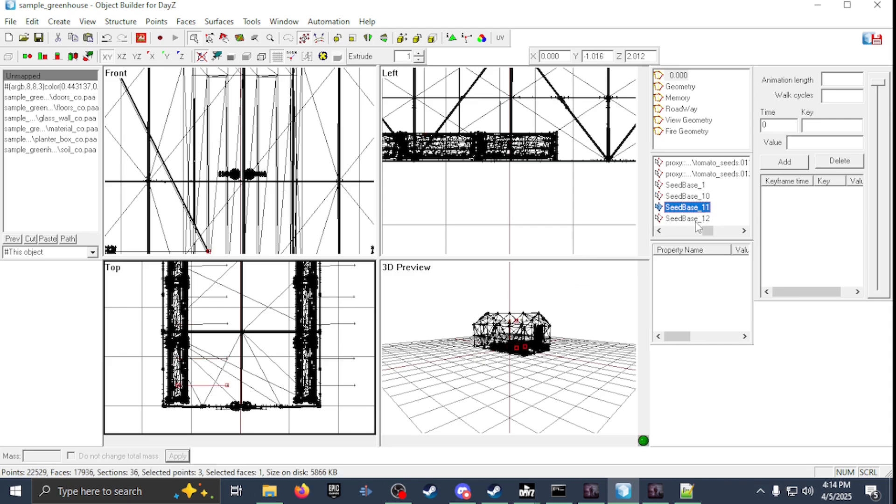
{"action": "left_click", "coordinate": [696, 220]}
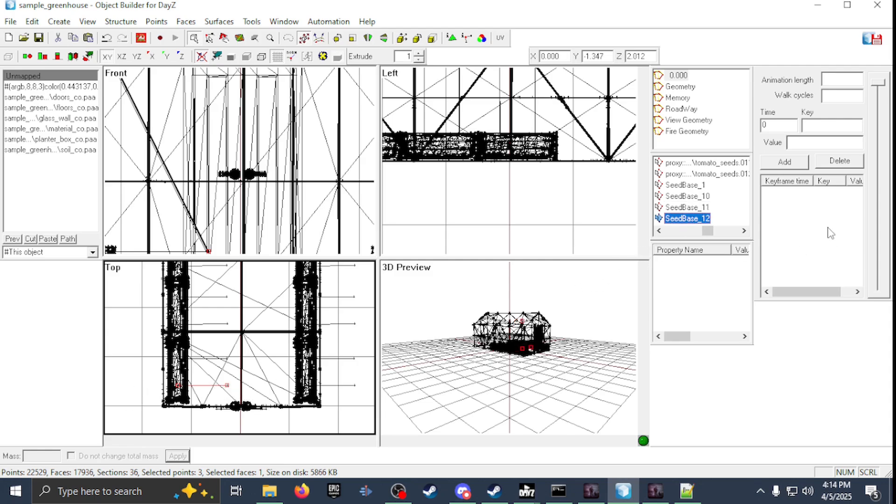
- Step through the SeedBase_2 to SeedBase_9 selections, examining each proxy's position along the planter boxes
{"action": "left_click", "coordinate": [745, 231]}
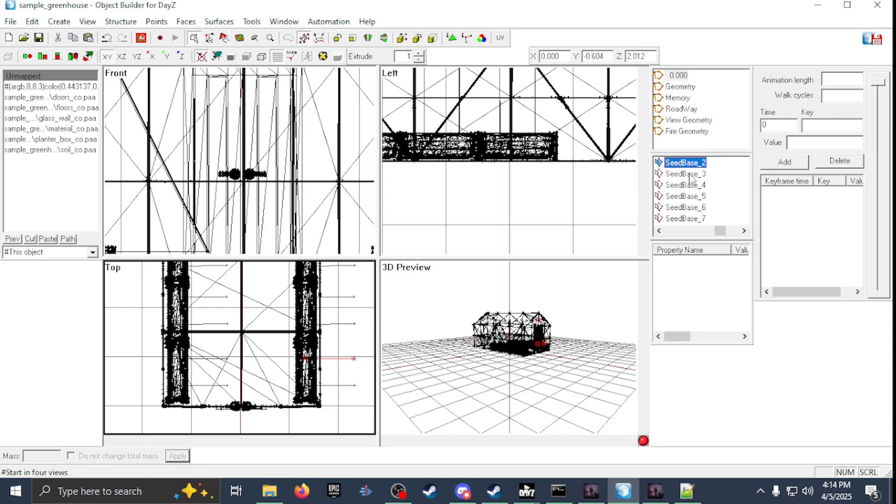
{"action": "key", "text": "Down"}
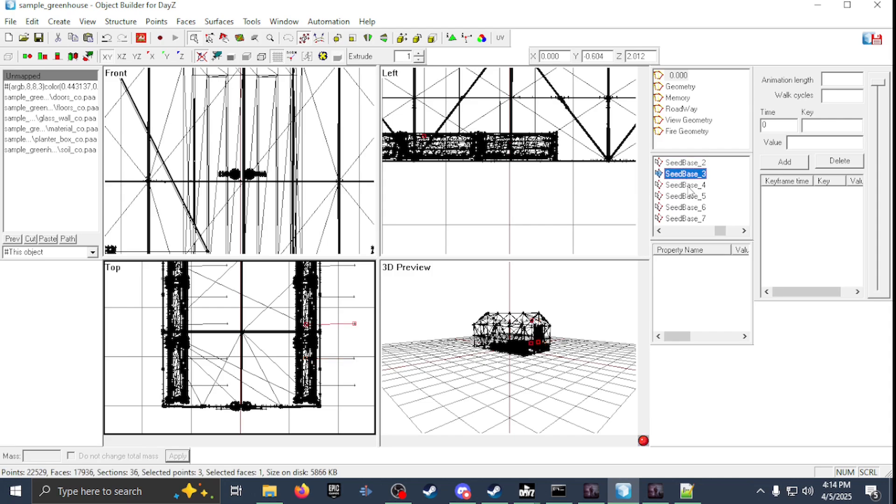
{"action": "key", "text": "Down"}
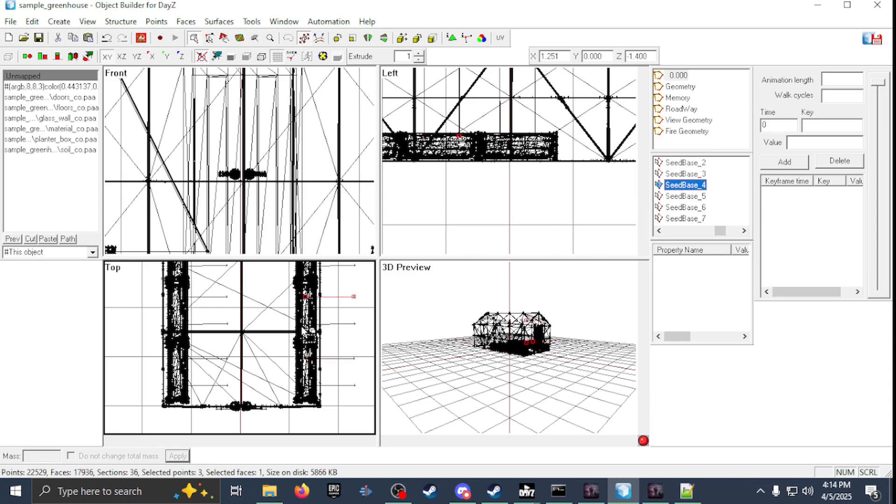
{"action": "scroll", "coordinate": [355, 287], "scroll_direction": "down", "scroll_amount": 2}
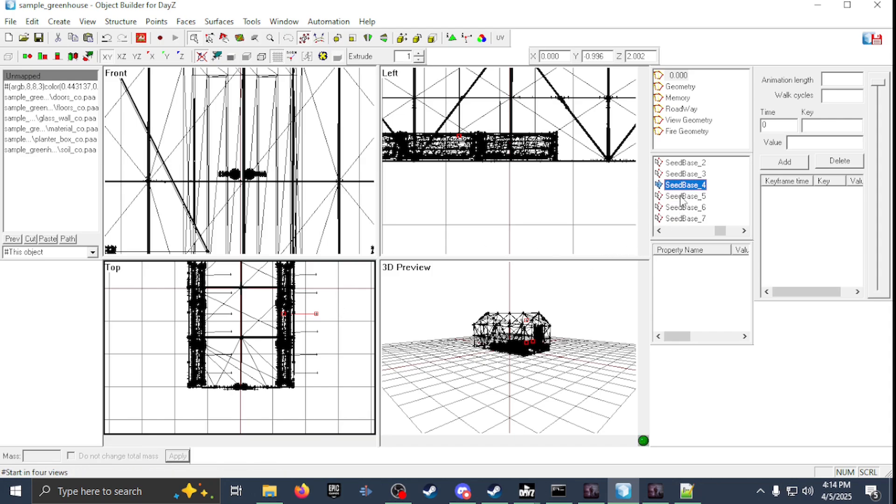
{"action": "key", "text": "Down"}
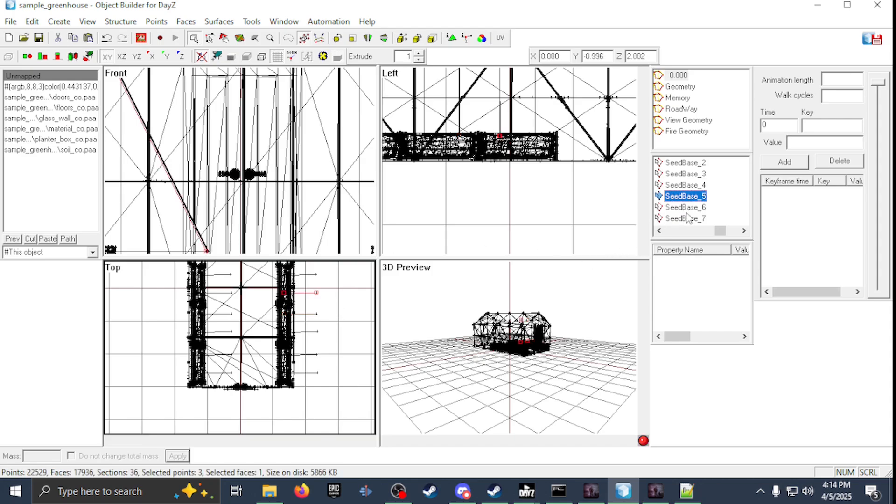
{"action": "key", "text": "Down"}
{"action": "key", "text": "Down"}
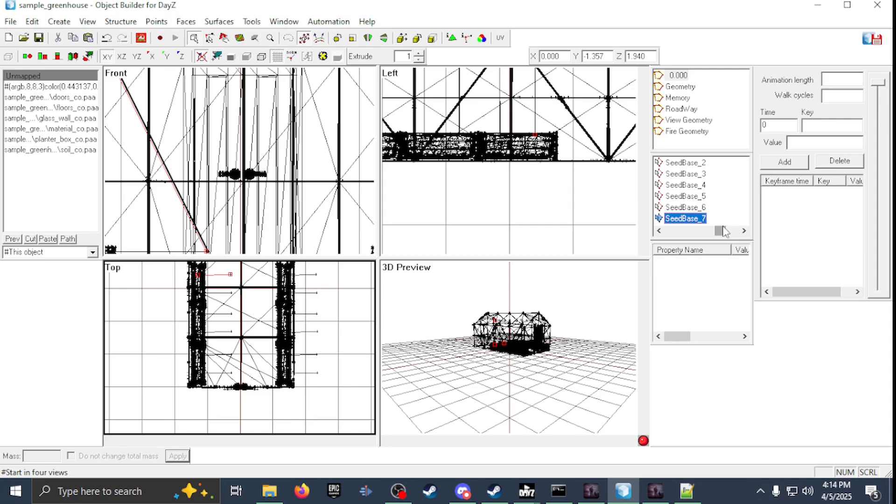
{"action": "left_click", "coordinate": [744, 231]}
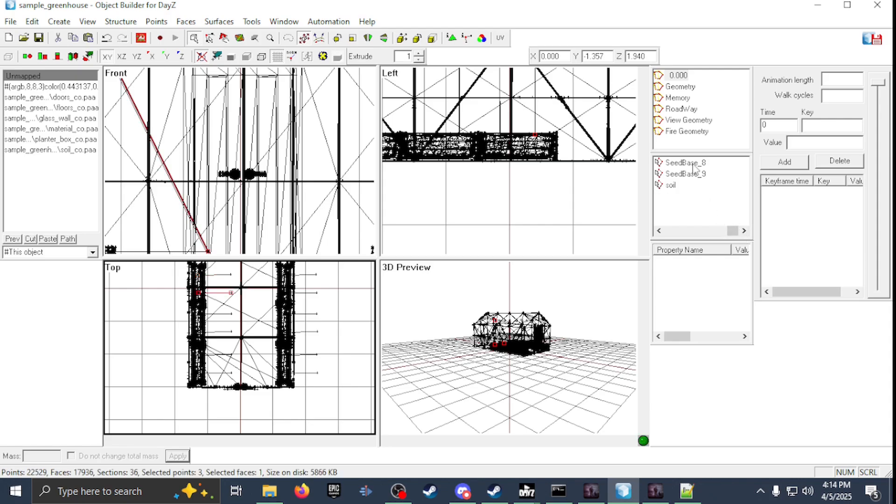
{"action": "key", "text": "Down"}
{"action": "key", "text": "Down"}
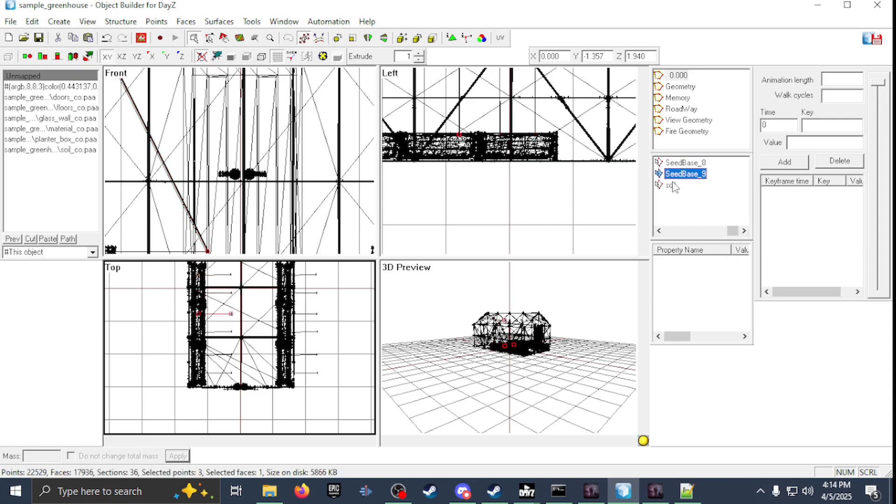
{"action": "left_click_drag", "start_coordinate": [732, 230], "coordinate": [670, 231]}
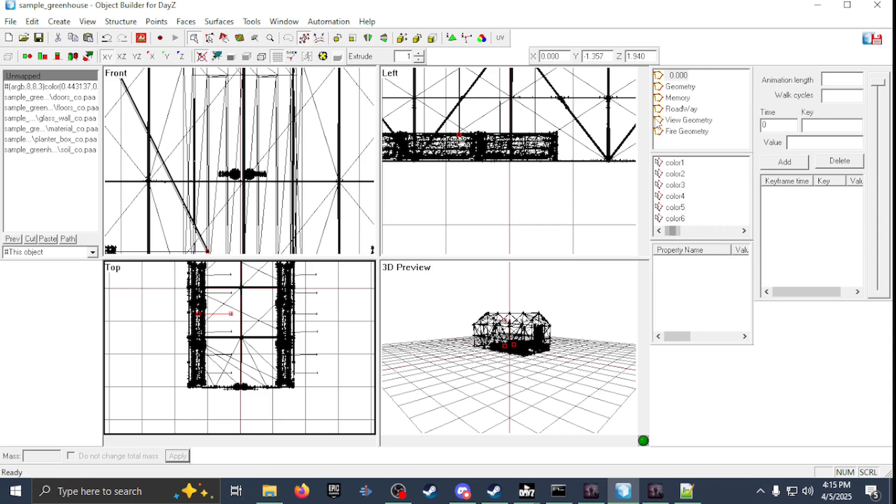
- Switch to the Geometry LOD and examine the greenhouse's simplified collision shape in the Front view and 3D Preview
{"action": "left_click", "coordinate": [682, 87]}
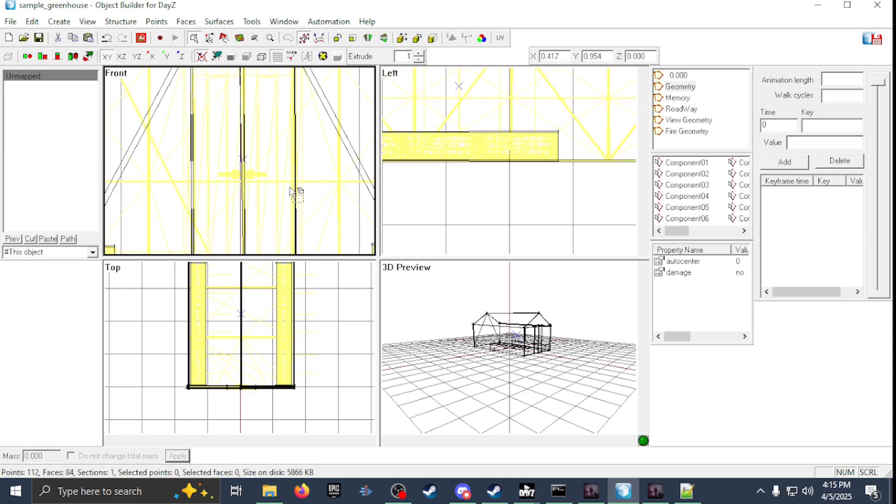
{"action": "scroll", "coordinate": [290, 190], "scroll_direction": "down", "scroll_amount": 8}
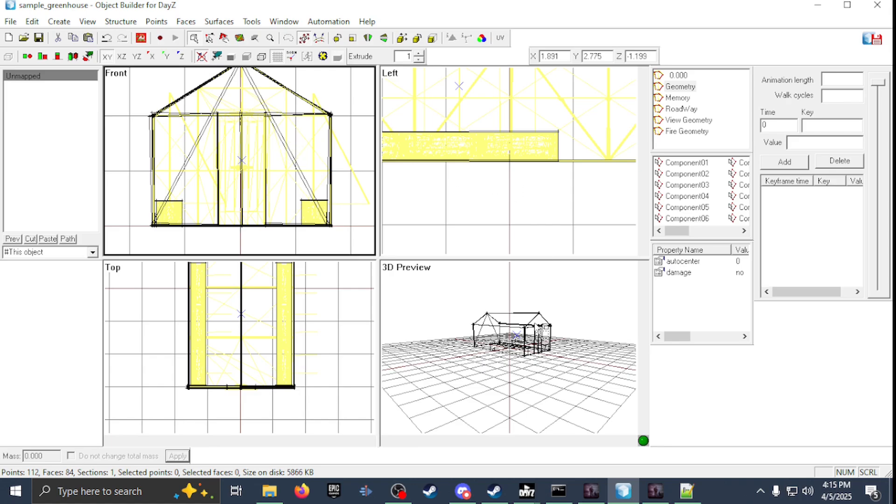
{"action": "scroll", "coordinate": [536, 317], "scroll_direction": "up", "scroll_amount": 1}
{"action": "scroll", "coordinate": [537, 314], "scroll_direction": "up", "scroll_amount": 5}
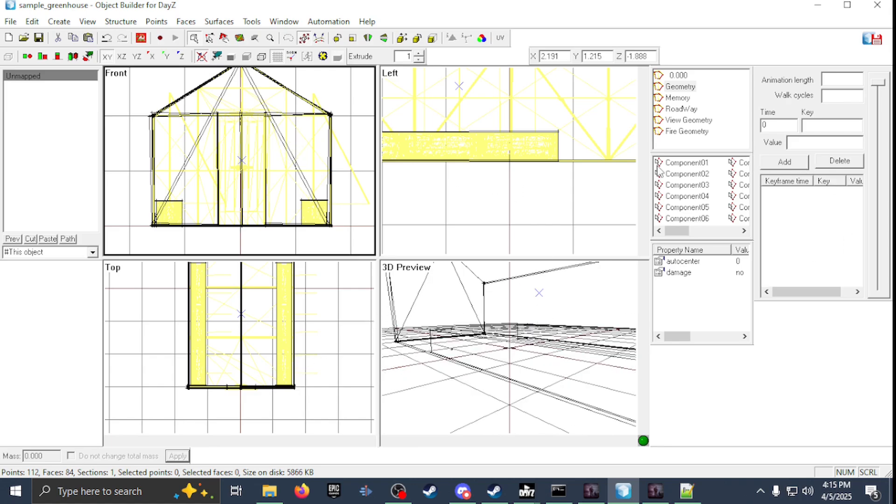
{"action": "left_click", "coordinate": [600, 205]}
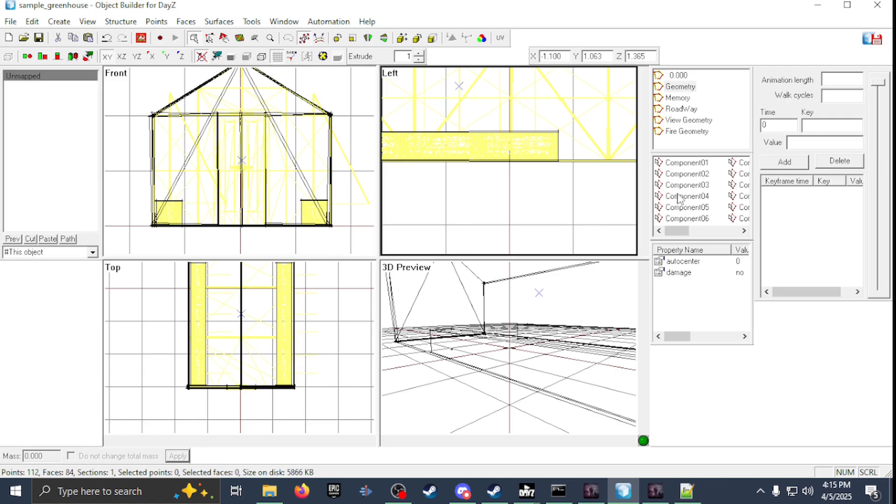
- Locate the Find Components command among the topology tools without running it
{"action": "left_click", "coordinate": [120, 21]}
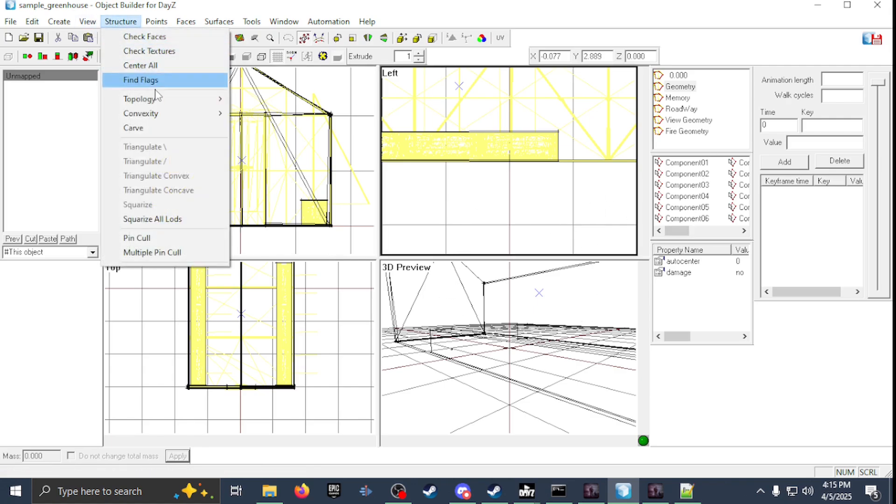
{"action": "mouse_move", "coordinate": [157, 99]}
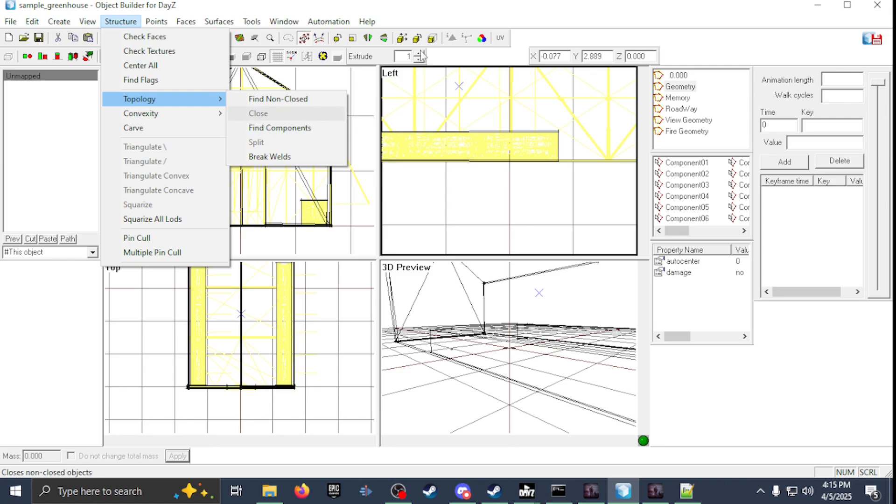
{"action": "left_click", "coordinate": [508, 3]}
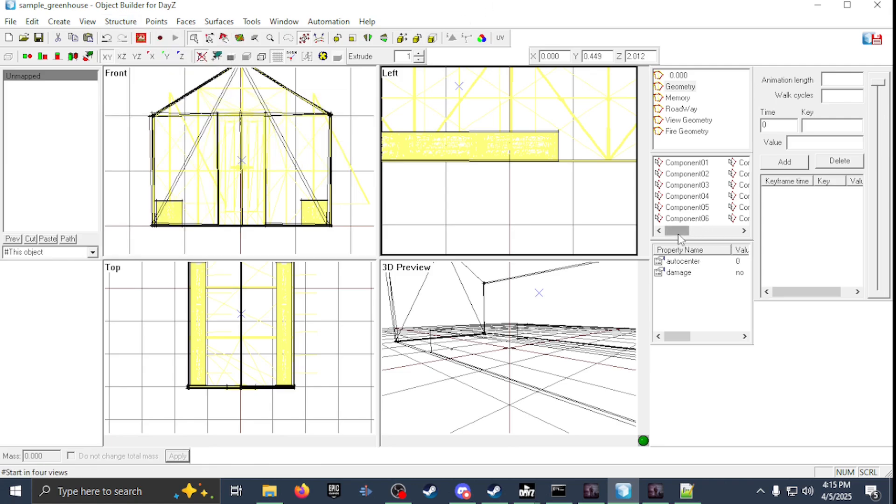
- Select door1 and then door2 in the Geometry LOD to examine the geometry assigned to each door
{"action": "left_click_drag", "start_coordinate": [679, 234], "coordinate": [736, 230]}
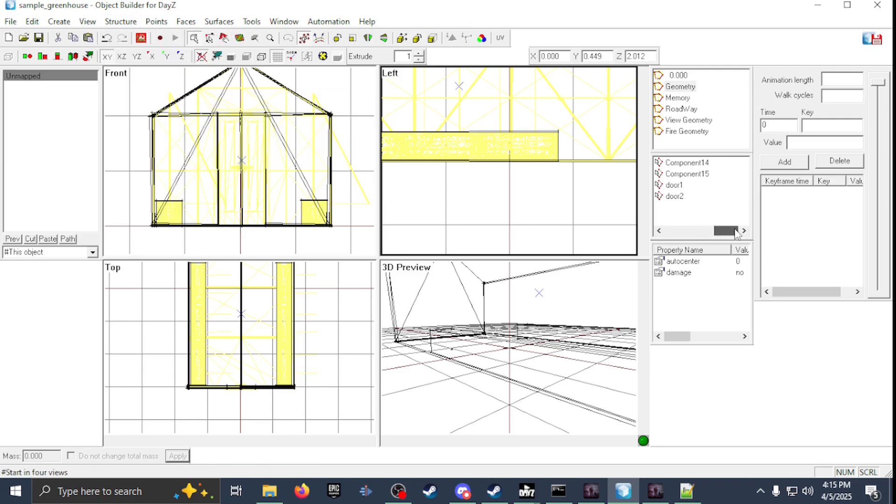
{"action": "left_click", "coordinate": [677, 186]}
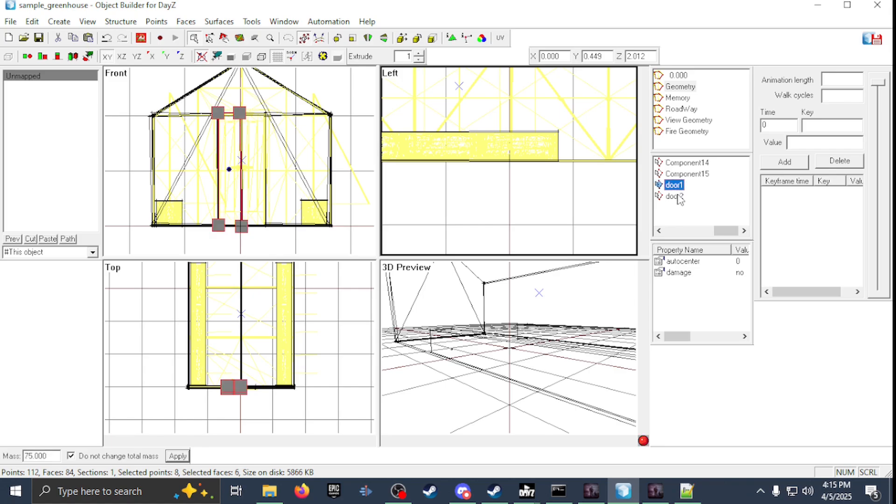
{"action": "left_click", "coordinate": [677, 196]}
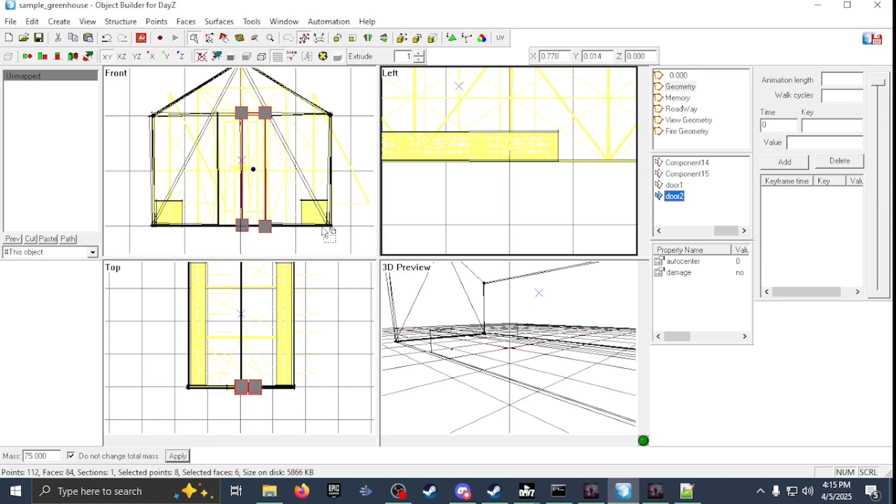
- Review the Geometry LOD's autocenter and damage properties, opening damage for editing and accepting it with the value no
{"action": "left_click", "coordinate": [700, 265]}
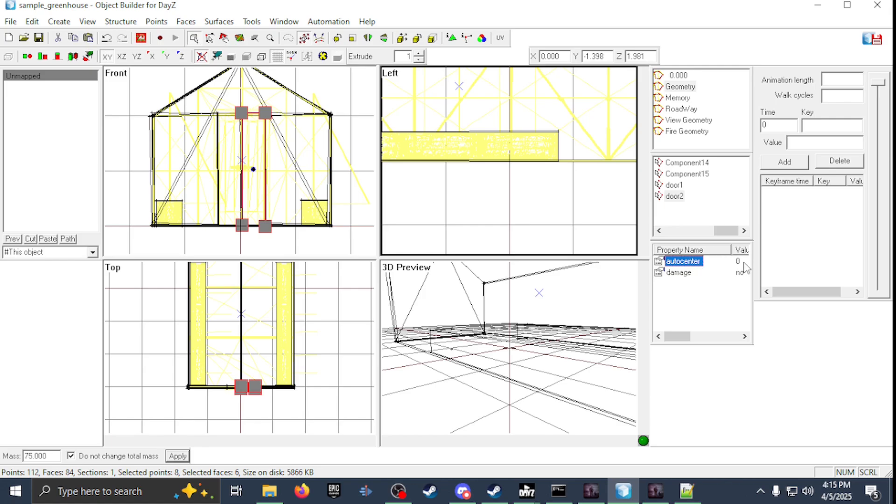
{"action": "double_click", "coordinate": [679, 273]}
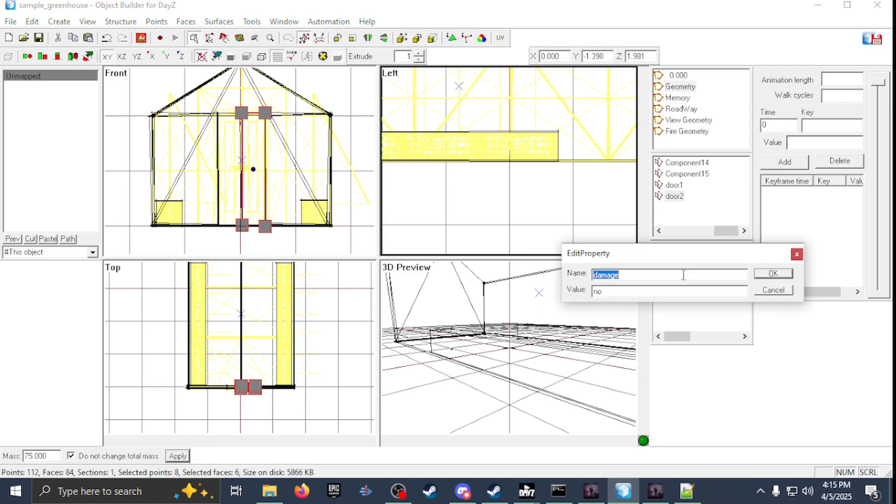
{"action": "left_click", "coordinate": [628, 293]}
{"action": "left_click", "coordinate": [774, 275]}
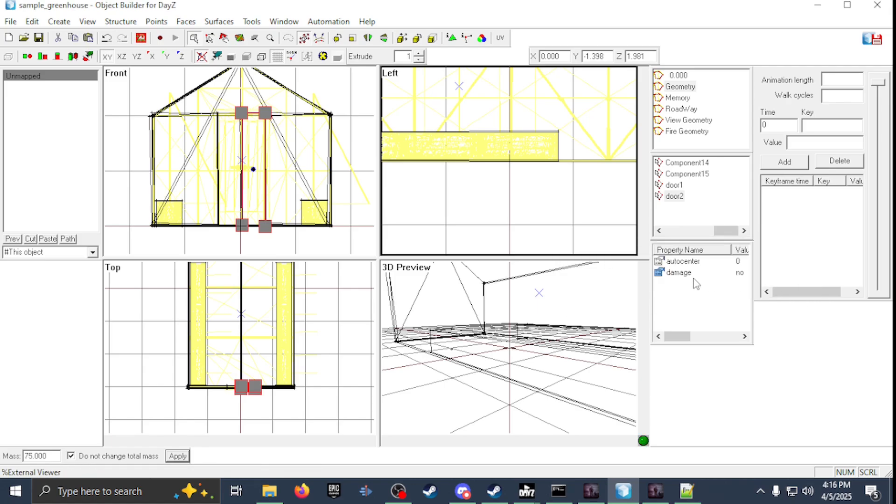
{"action": "left_click_drag", "start_coordinate": [725, 230], "coordinate": [663, 231]}
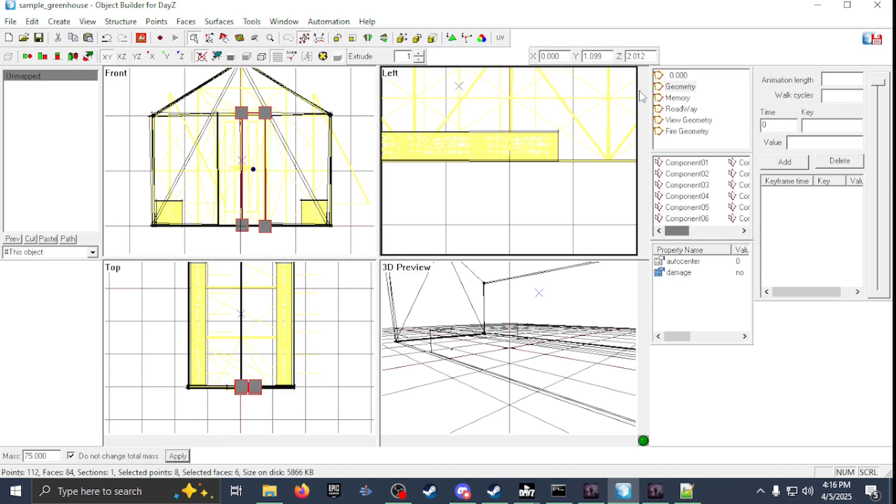
- Switch to the Memory LOD and select the first tomato_seeds proxy to examine its memory point in the Top view
{"action": "left_click", "coordinate": [678, 98]}
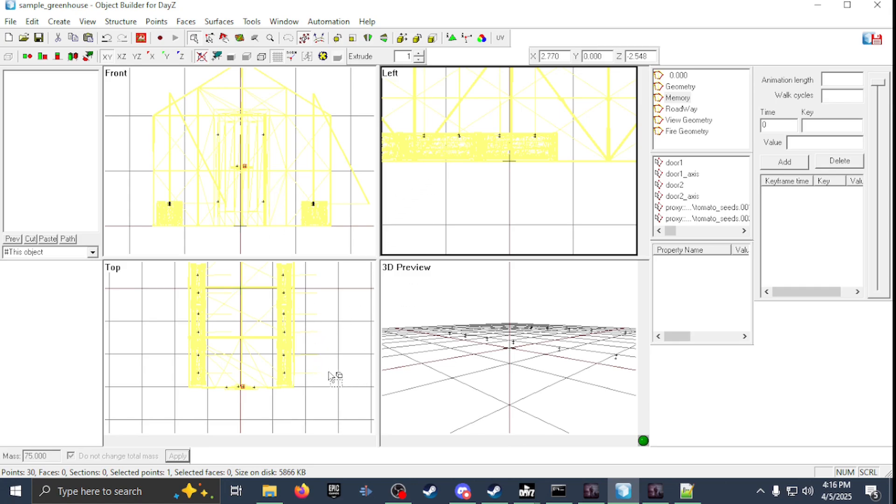
{"action": "scroll", "coordinate": [304, 383], "scroll_direction": "up", "scroll_amount": 3}
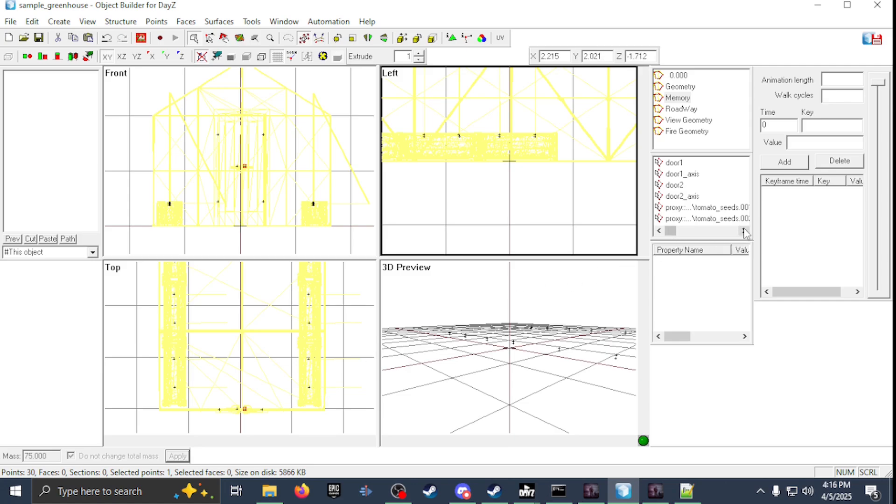
{"action": "left_click", "coordinate": [722, 211]}
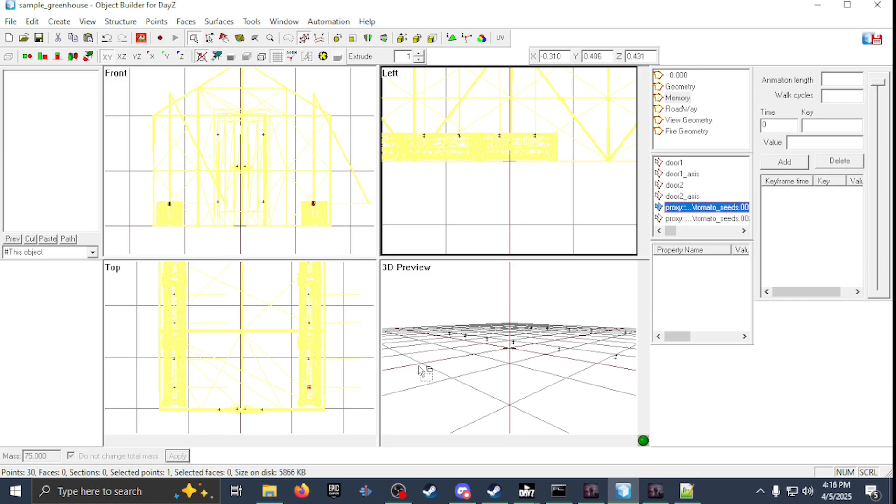
- Create a new LOD 1.000 from the 0.000 LOD list and switch to it
{"action": "left_click", "coordinate": [678, 76]}
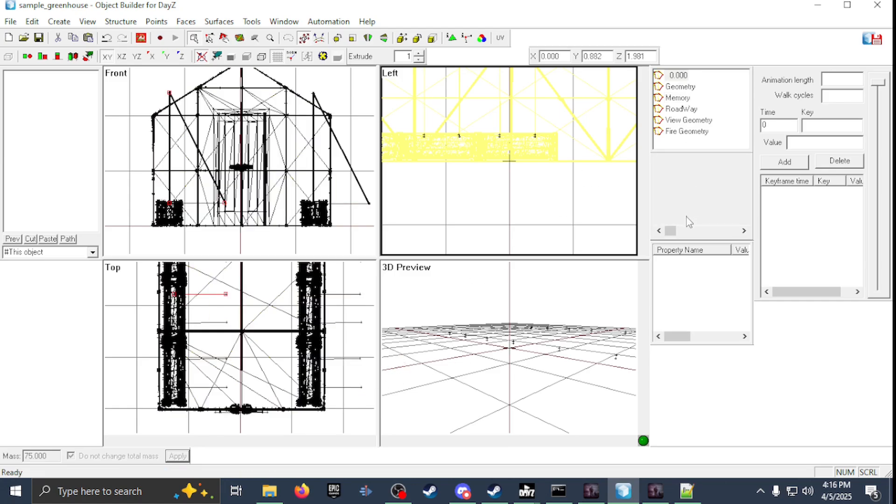
{"action": "right_click", "coordinate": [718, 82]}
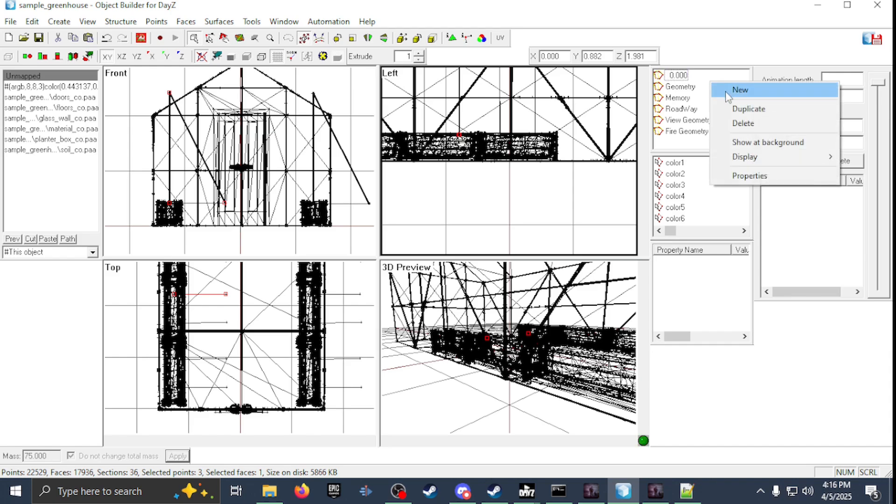
{"action": "left_click", "coordinate": [731, 89]}
{"action": "left_click", "coordinate": [679, 87]}
{"action": "right_click", "coordinate": [679, 88]}
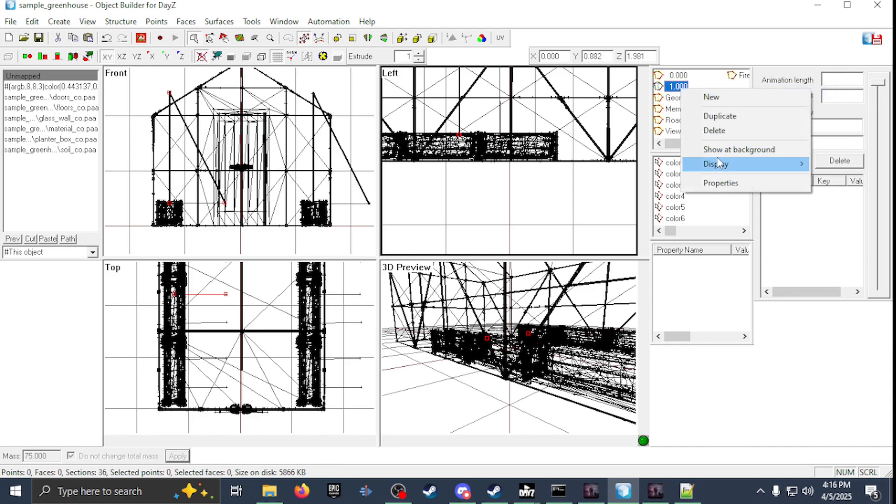
{"action": "left_click", "coordinate": [677, 86]}
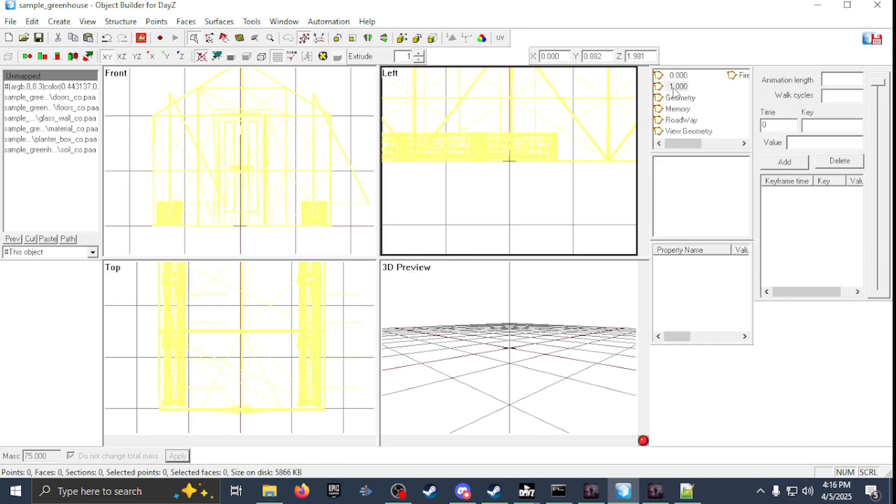
- Select all the tomato_seeds proxies in the 0.000 LOD and copy them into the 1.000 LOD
{"action": "left_click", "coordinate": [678, 75]}
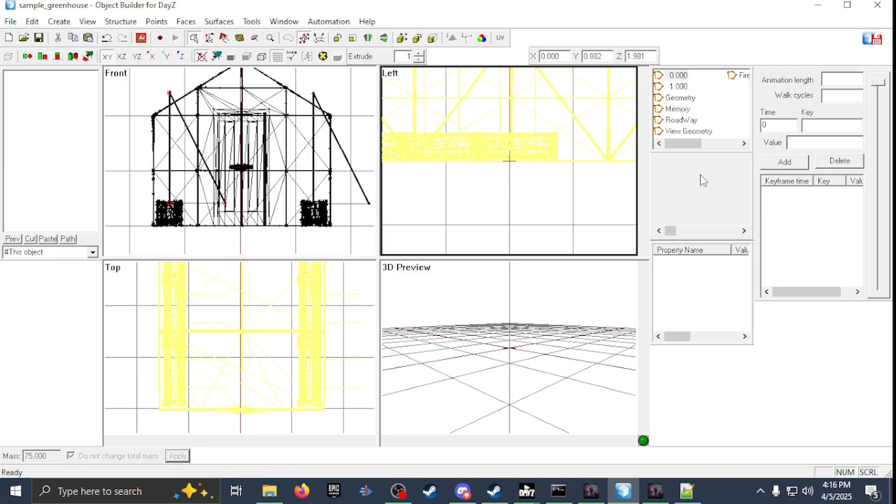
{"action": "mouse_move", "coordinate": [696, 144]}
{"action": "left_mouse_down"}
{"action": "mouse_move", "coordinate": [723, 148]}
{"action": "mouse_move", "coordinate": [700, 146]}
{"action": "left_mouse_up"}
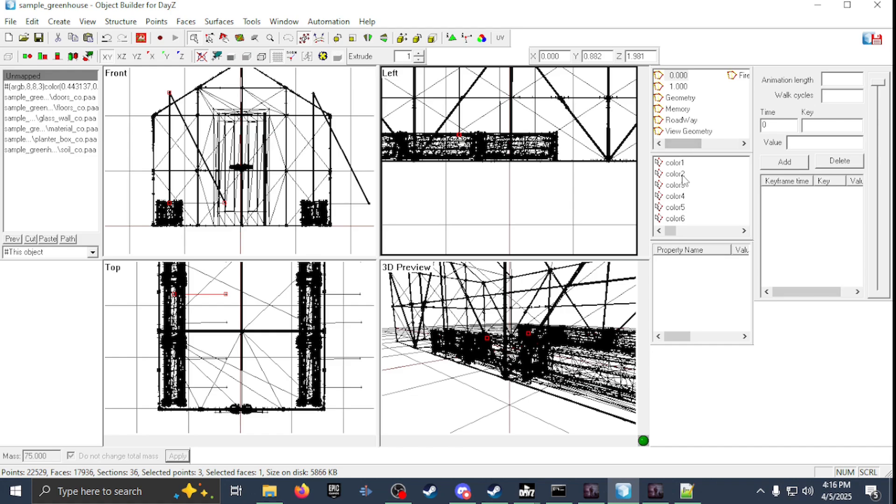
{"action": "left_click_drag", "start_coordinate": [672, 231], "coordinate": [686, 232]}
{"action": "left_click", "coordinate": [707, 185]}
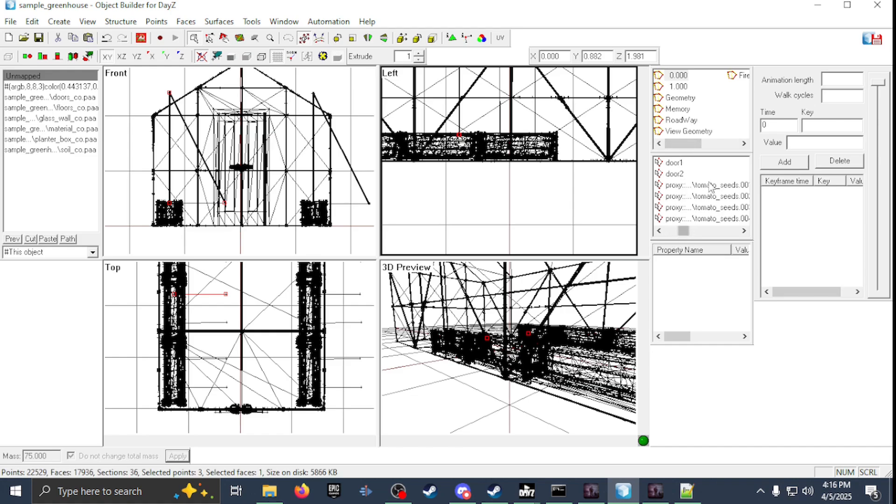
{"action": "left_click", "coordinate": [744, 230]}
{"action": "left_click", "coordinate": [743, 231]}
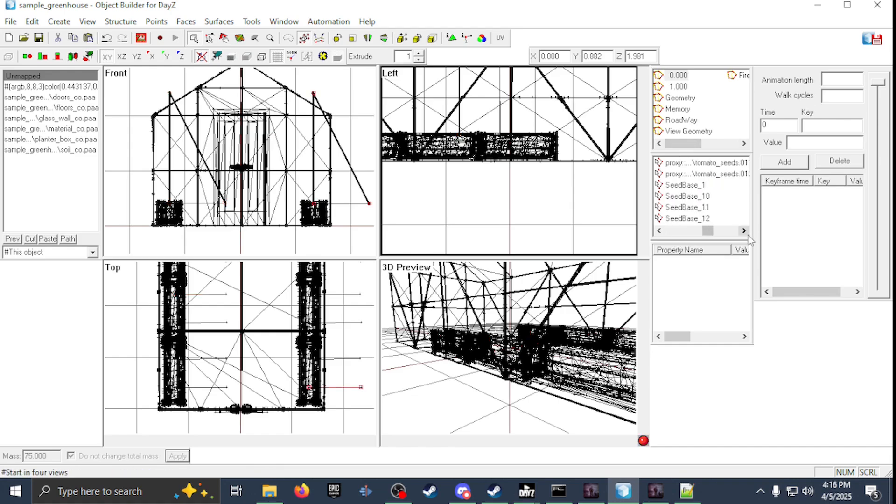
{"action": "left_click", "coordinate": [725, 174], "text": "shift"}
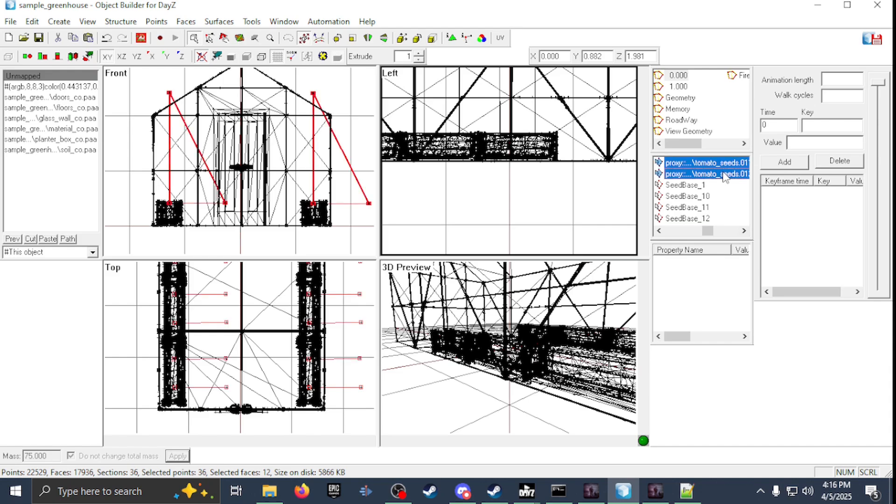
{"action": "left_click", "coordinate": [685, 89]}
{"action": "key", "text": "ctrl+v"}
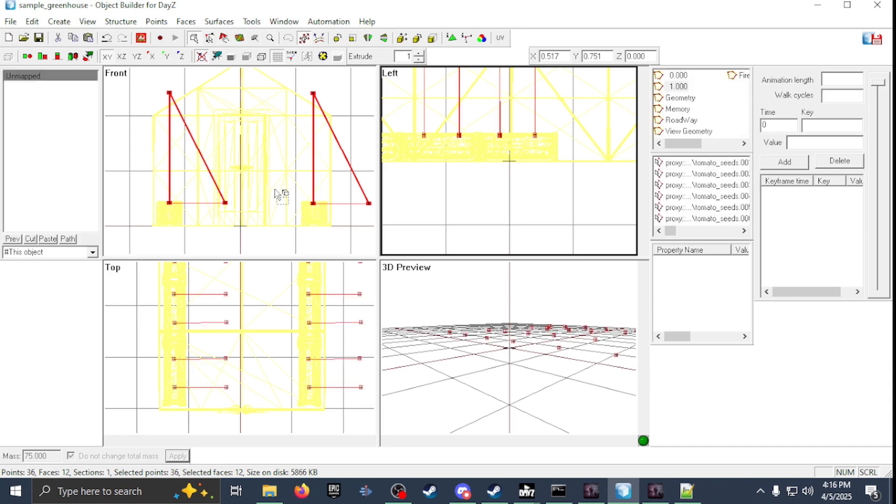
- Delete the upper and outer vertices of both rows of proxy triangles, keeping only each proxy's origin point at the planters
{"action": "left_click", "coordinate": [210, 39]}
{"action": "left_click_drag", "start_coordinate": [157, 86], "coordinate": [220, 133]}
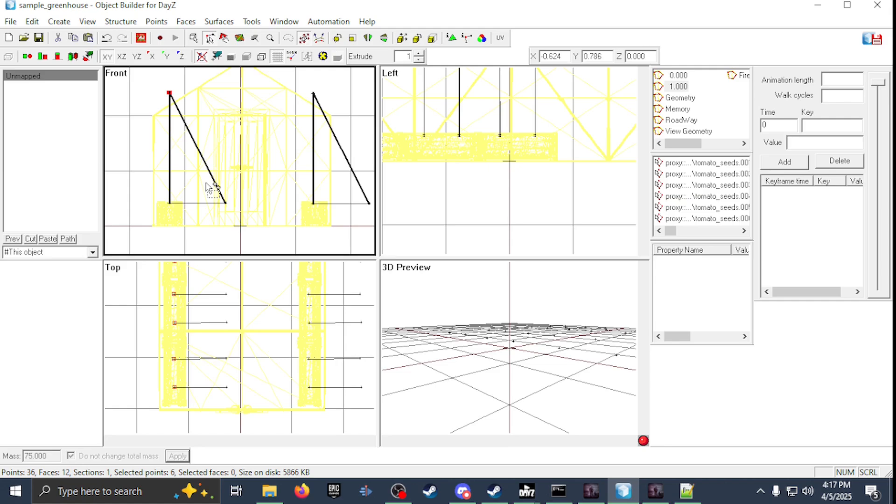
{"action": "left_click_drag", "start_coordinate": [208, 187], "coordinate": [254, 233], "text": "shift"}
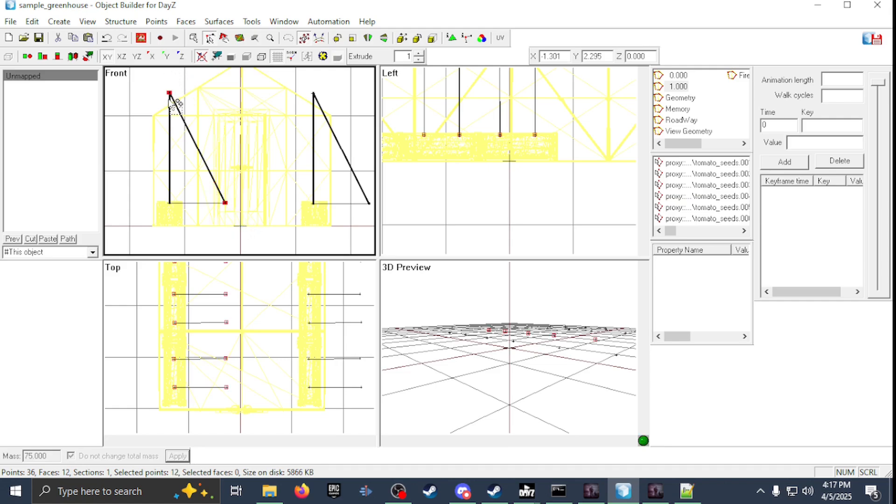
{"action": "left_click_drag", "start_coordinate": [296, 79], "coordinate": [339, 128], "text": "shift"}
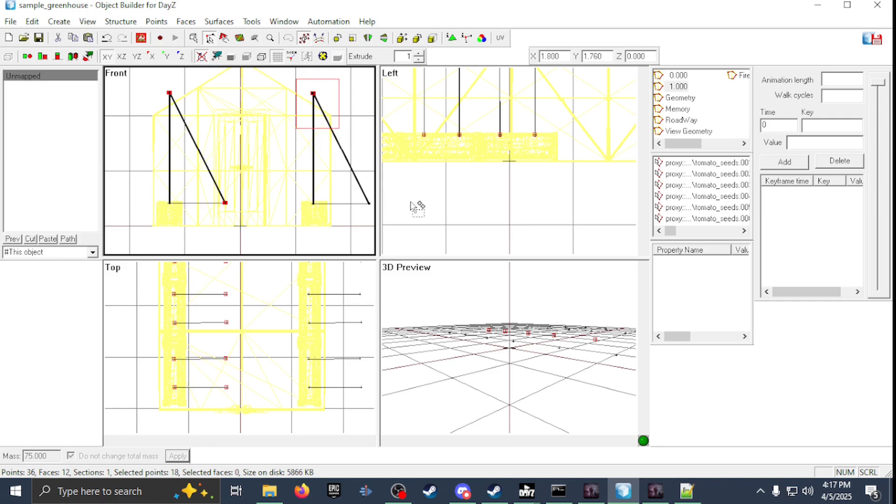
{"action": "left_click_drag", "start_coordinate": [366, 184], "coordinate": [338, 223], "text": "shift"}
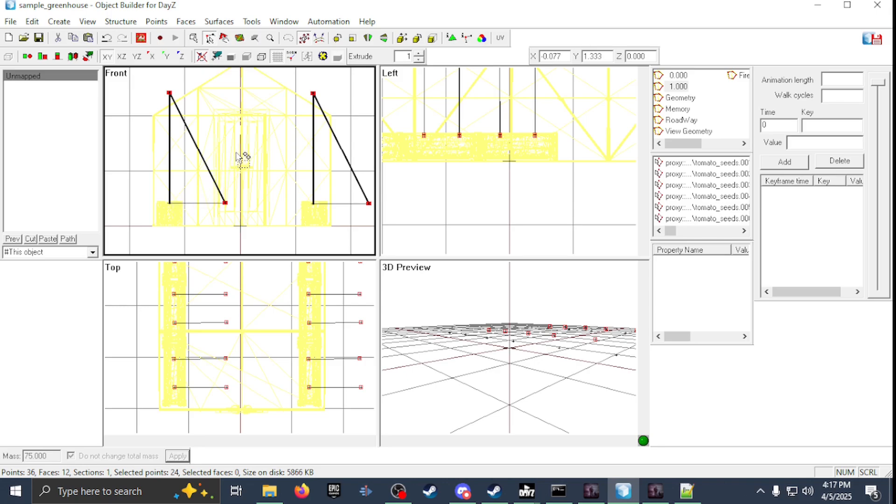
{"action": "key", "text": "Delete"}
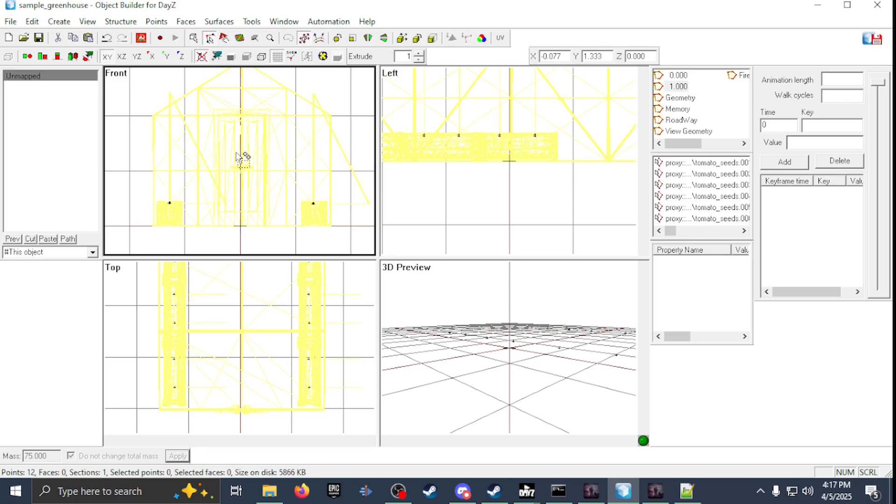
- Inspect the proxy points in the Left view and review the LOD types offered for the Memory LOD without changing it
{"action": "scroll", "coordinate": [555, 167], "scroll_direction": "down", "scroll_amount": 1}
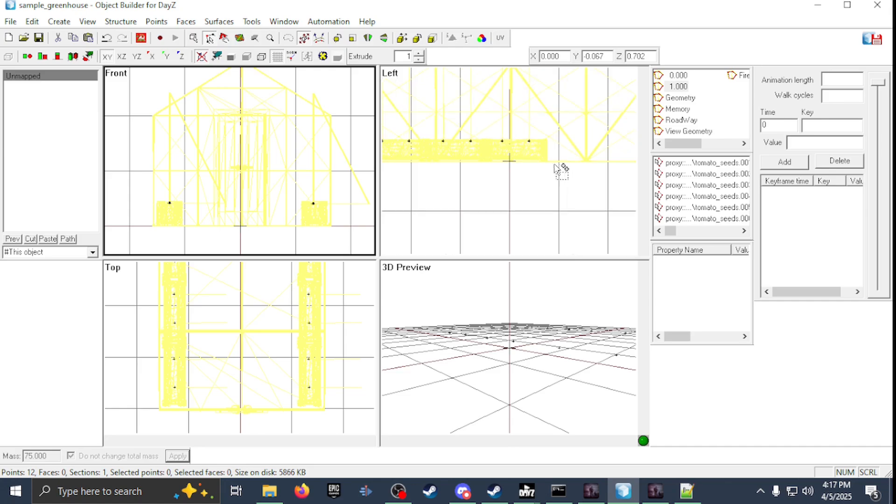
{"action": "scroll", "coordinate": [537, 165], "scroll_direction": "down", "scroll_amount": 1}
{"action": "scroll", "coordinate": [443, 158], "scroll_direction": "down", "scroll_amount": 1}
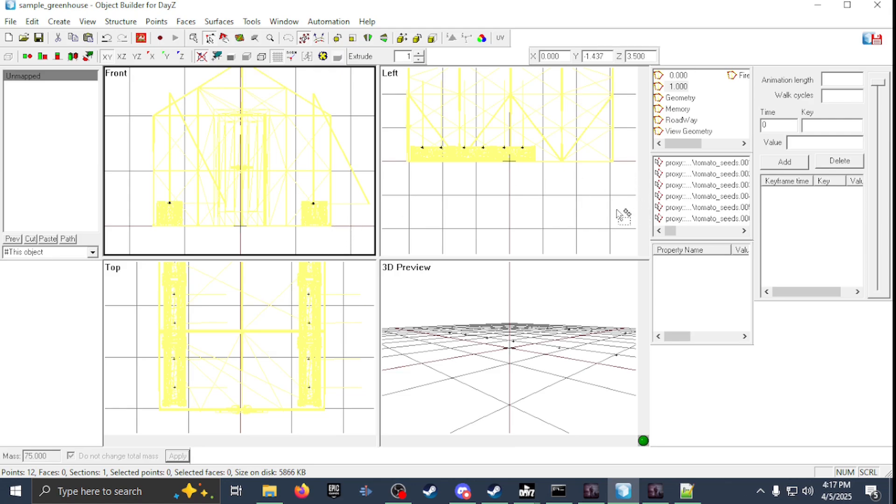
{"action": "left_click", "coordinate": [671, 112]}
{"action": "double_click", "coordinate": [671, 113]}
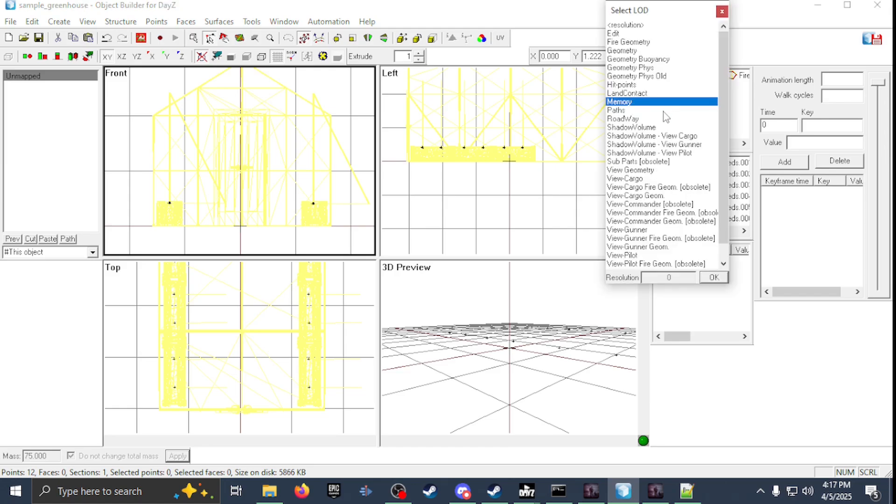
{"action": "left_click", "coordinate": [819, 6]}
{"action": "key", "text": "alt+Tab"}
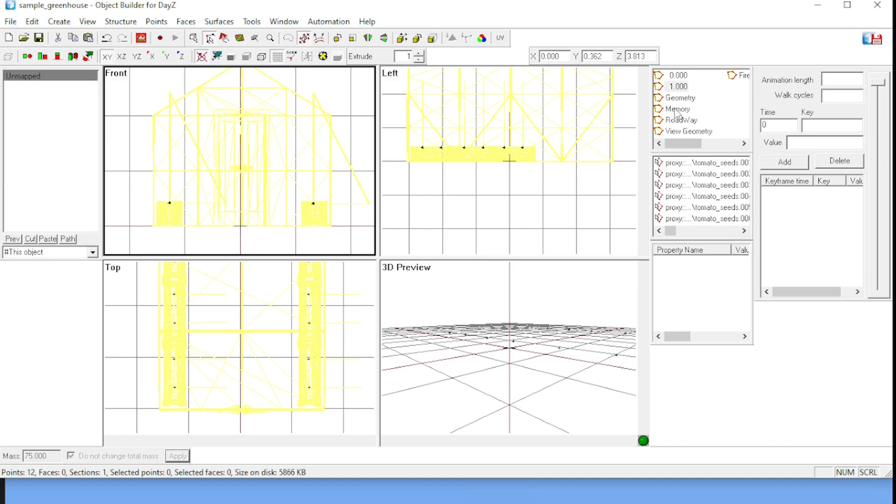
- Switch to the Memory LOD and select SeedBase_1 to examine its memory point
{"action": "left_click", "coordinate": [675, 111]}
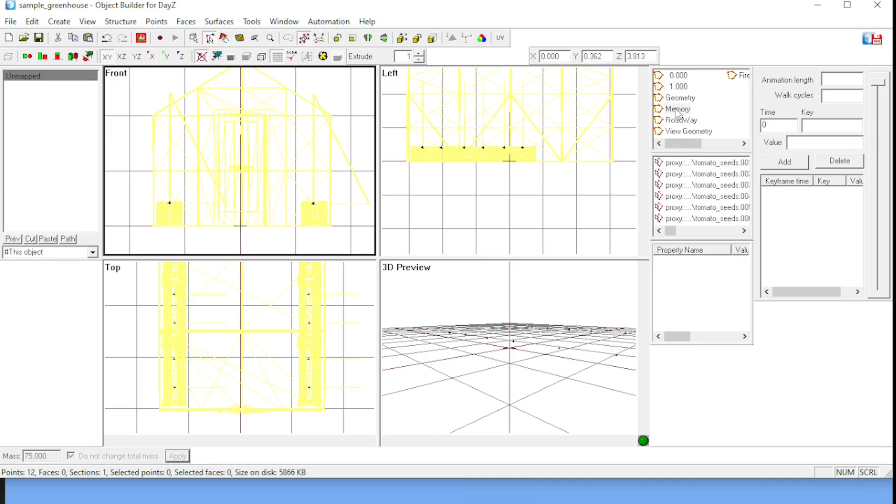
{"action": "left_click", "coordinate": [745, 232]}
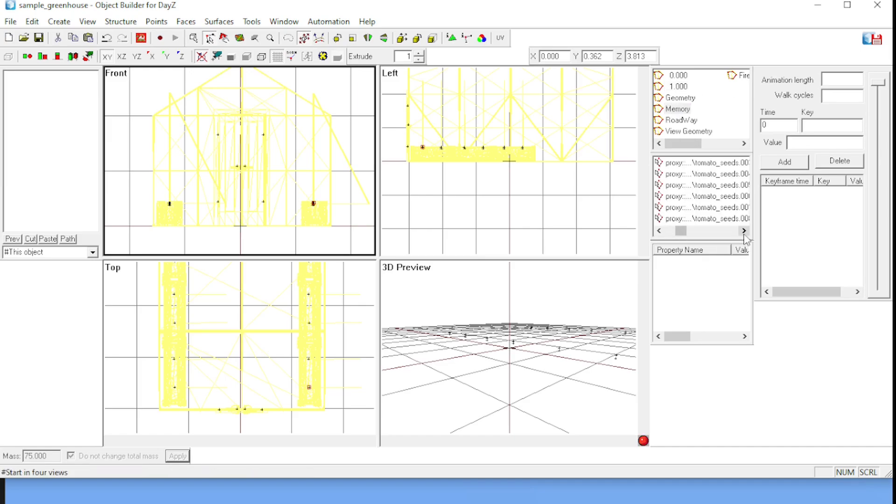
{"action": "left_click", "coordinate": [659, 231]}
{"action": "left_click", "coordinate": [690, 208]}
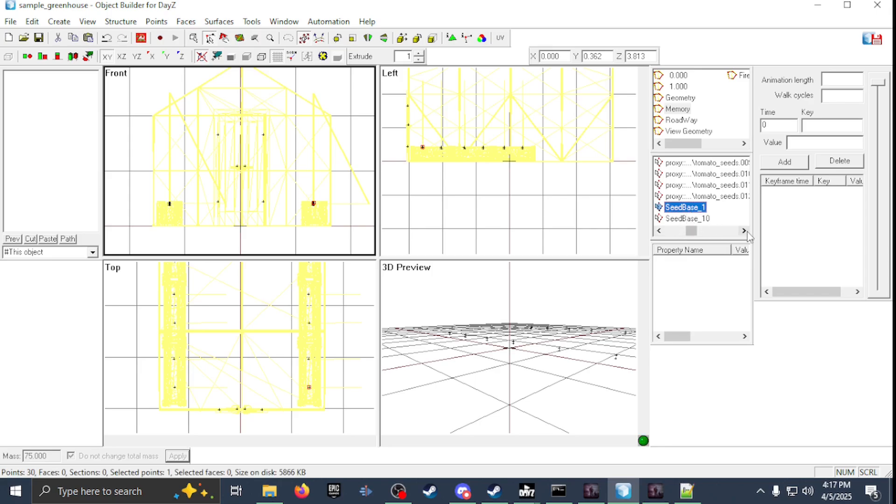
- Return to the 1.000 LOD and review the SeedBase selections copied with the proxies
{"action": "left_click", "coordinate": [681, 98]}
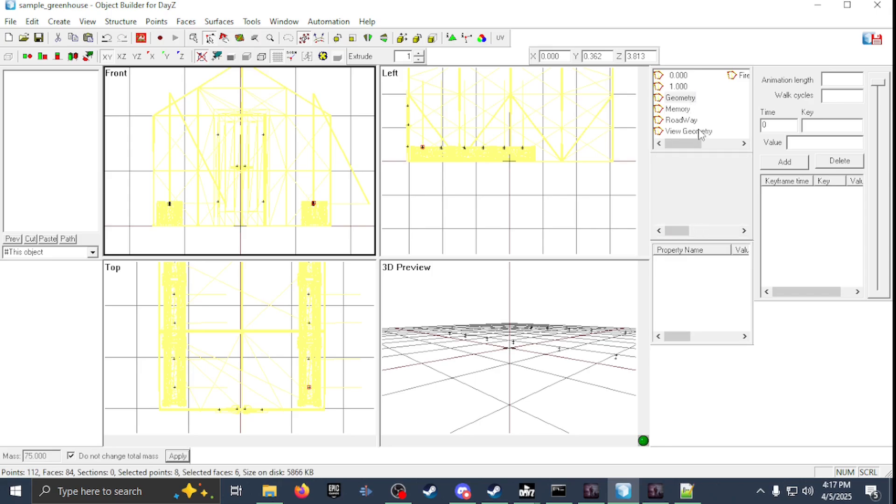
{"action": "left_click", "coordinate": [681, 88]}
{"action": "left_click", "coordinate": [745, 231]}
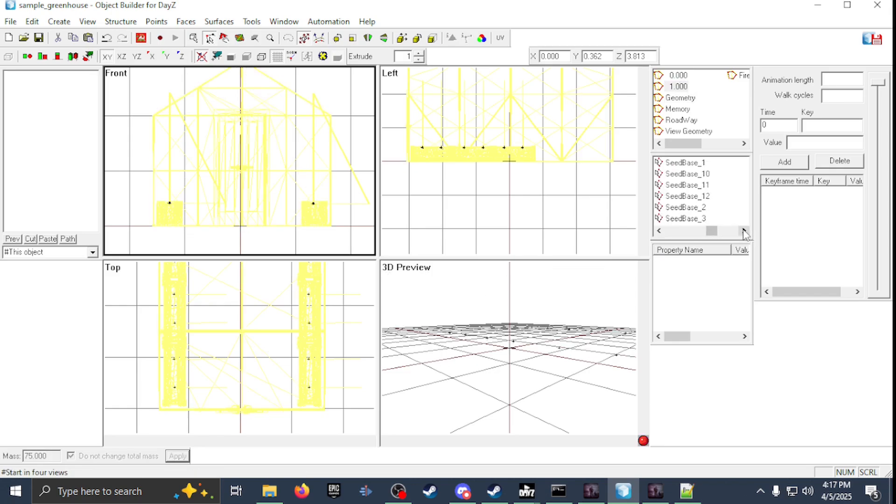
{"action": "left_click", "coordinate": [744, 231]}
- Examine the memory points assigned to Slot_01 and Slot_02 in the Memory LOD
{"action": "left_click", "coordinate": [678, 108]}
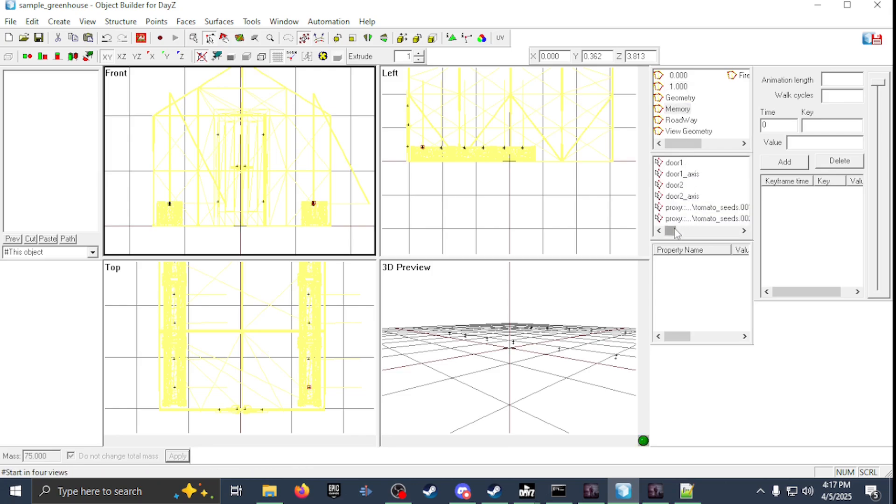
{"action": "left_click_drag", "start_coordinate": [675, 232], "coordinate": [719, 235]}
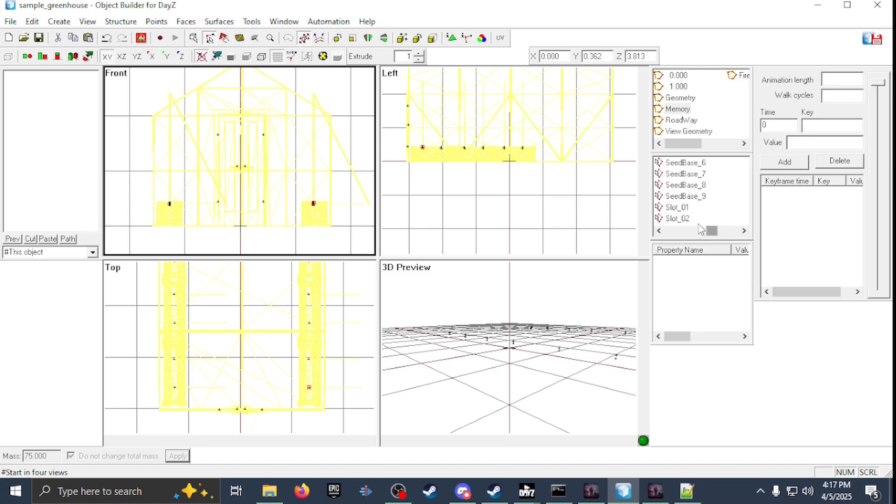
{"action": "left_click", "coordinate": [680, 207]}
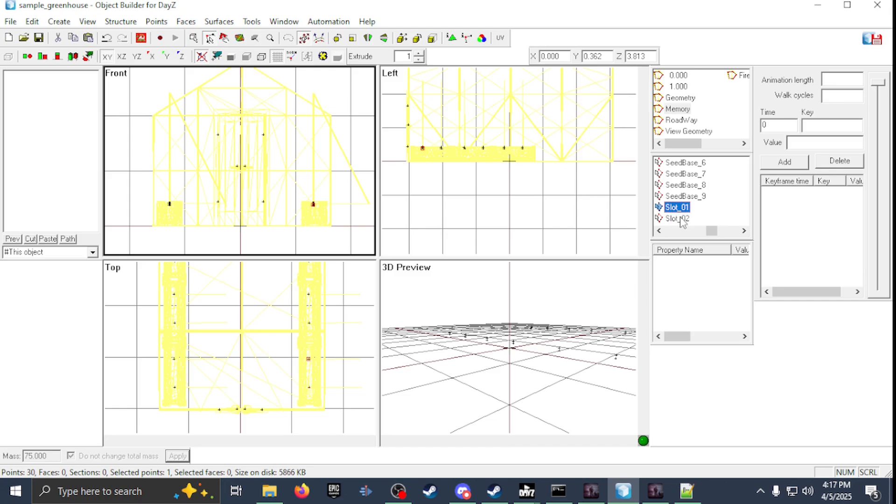
{"action": "left_click", "coordinate": [681, 220]}
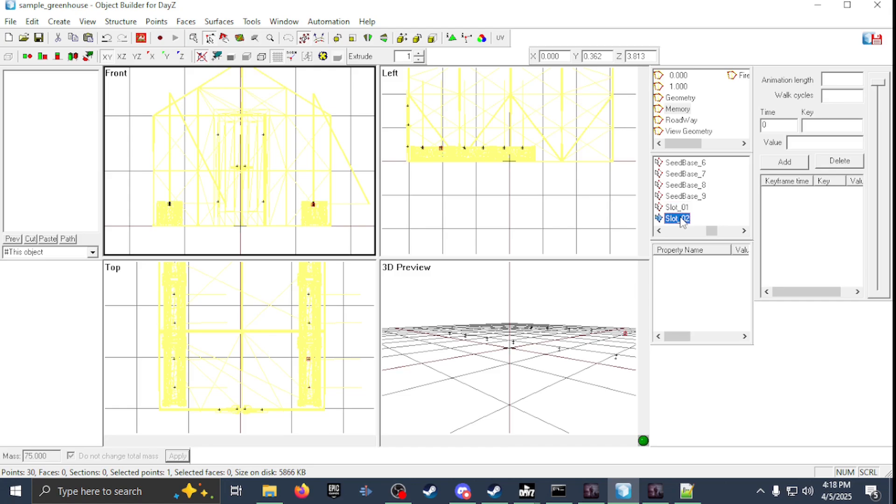
{"action": "mouse_move", "coordinate": [711, 233]}
{"action": "left_mouse_down"}
{"action": "mouse_move", "coordinate": [731, 236]}
{"action": "mouse_move", "coordinate": [706, 237]}
{"action": "left_mouse_up"}
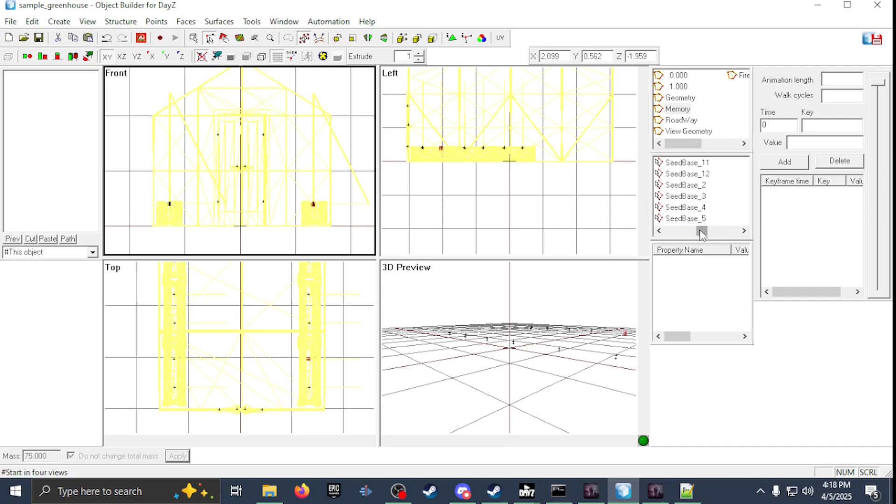
- Select the planter points nearest the door on the positive X side in the Top view and create a selection named slot_01 from them
{"action": "left_click_drag", "start_coordinate": [306, 377], "coordinate": [348, 418]}
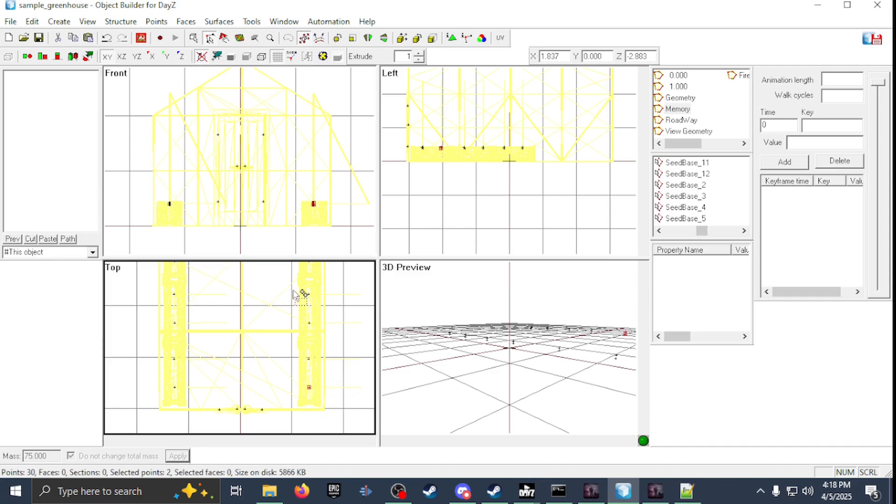
{"action": "scroll", "coordinate": [430, 149], "scroll_direction": "up", "scroll_amount": 2}
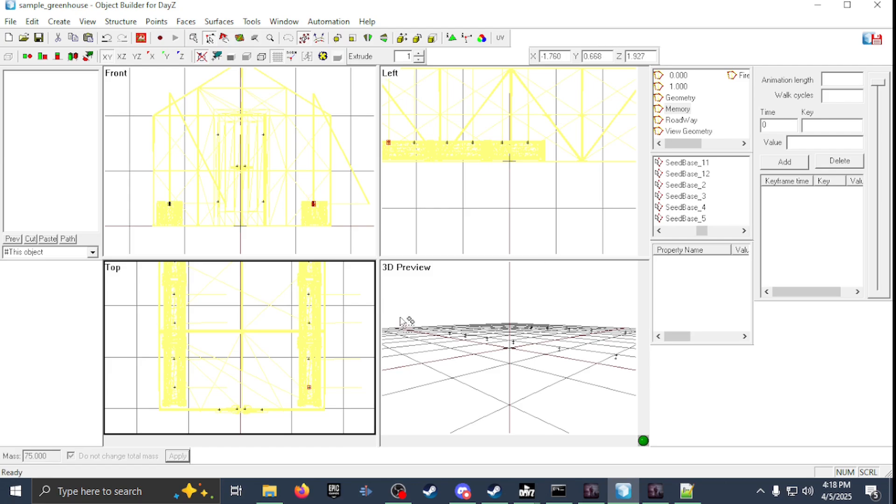
{"action": "right_click", "coordinate": [735, 194]}
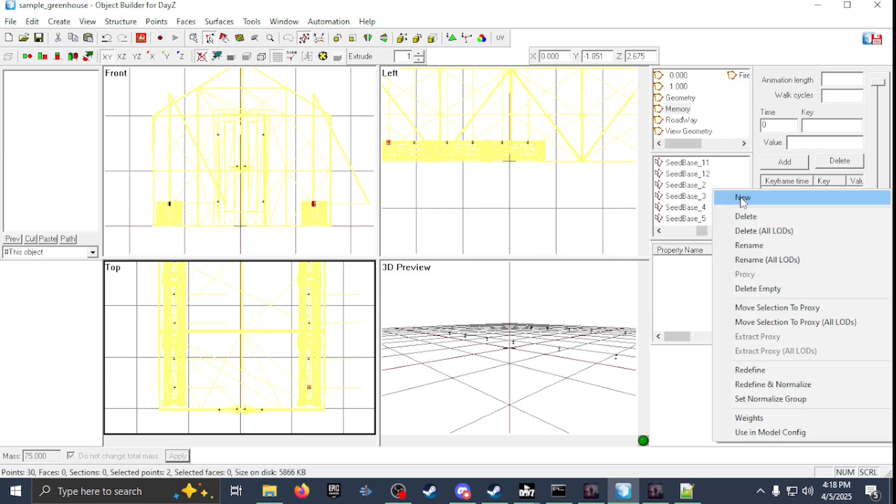
{"action": "left_click", "coordinate": [741, 198]}
{"action": "type", "text": "slot_01"}
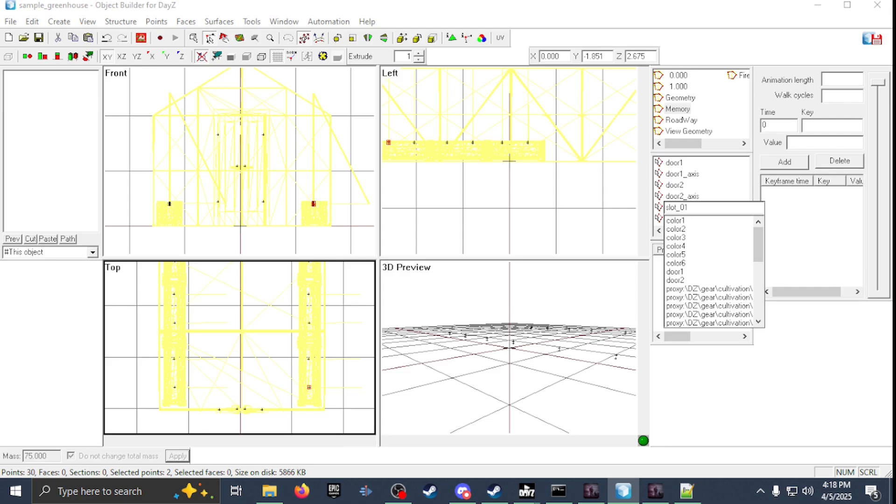
{"action": "scroll", "coordinate": [758, 246], "scroll_direction": "down", "scroll_amount": 7}
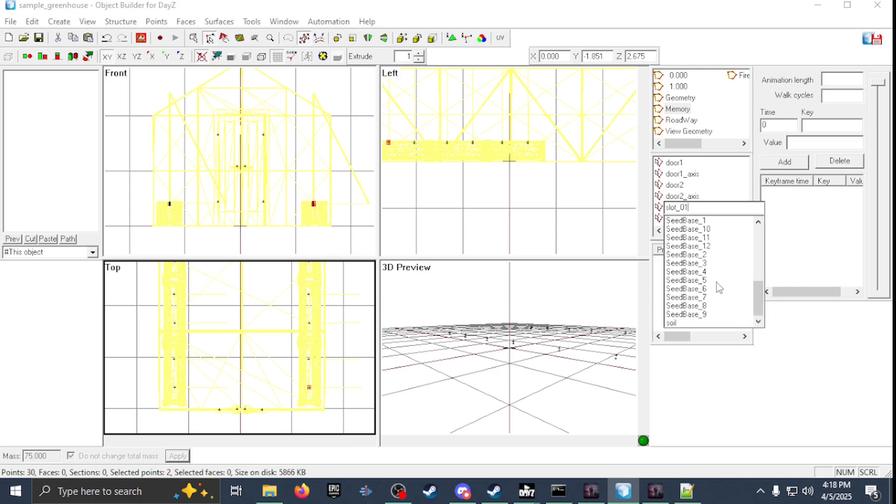
{"action": "scroll", "coordinate": [719, 288], "scroll_direction": "up", "scroll_amount": 7}
{"action": "key", "text": "Return"}
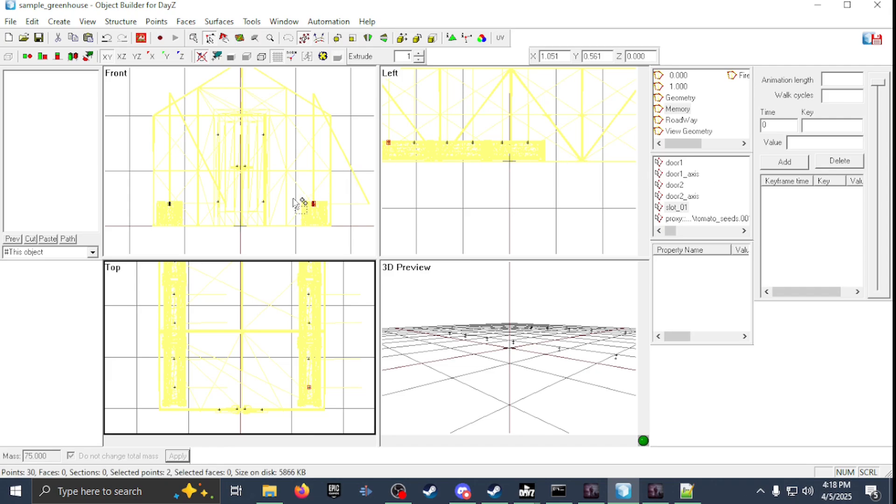
- Select the second planter points from the door on the positive X side in the Top view and create a selection named slor_02
{"action": "left_click_drag", "start_coordinate": [298, 354], "coordinate": [326, 366]}
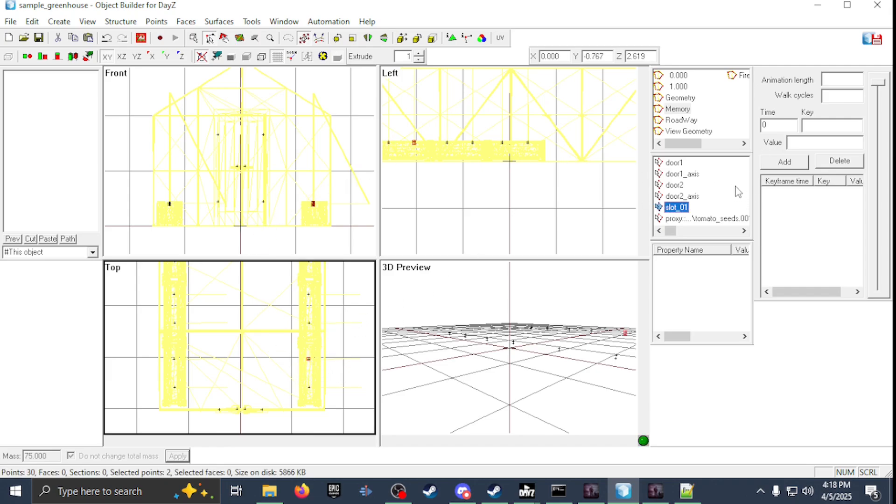
{"action": "right_click", "coordinate": [746, 199]}
{"action": "left_click", "coordinate": [753, 199]}
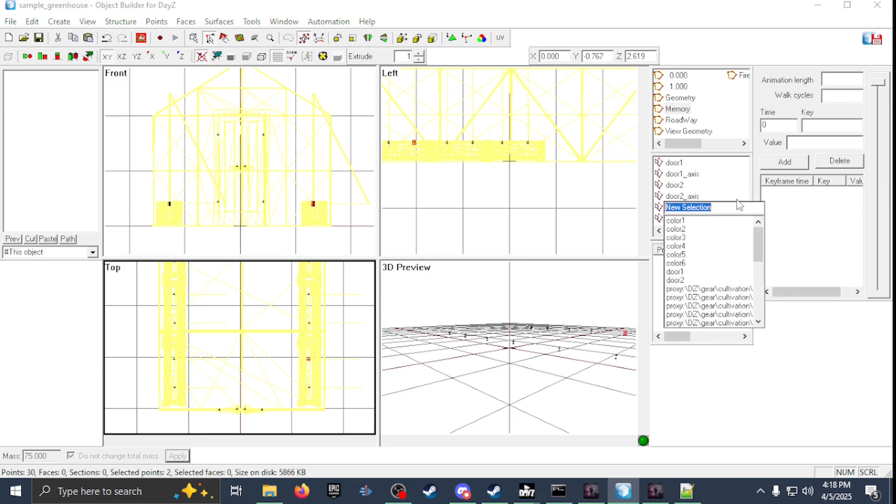
{"action": "type", "text": "slot_02"}
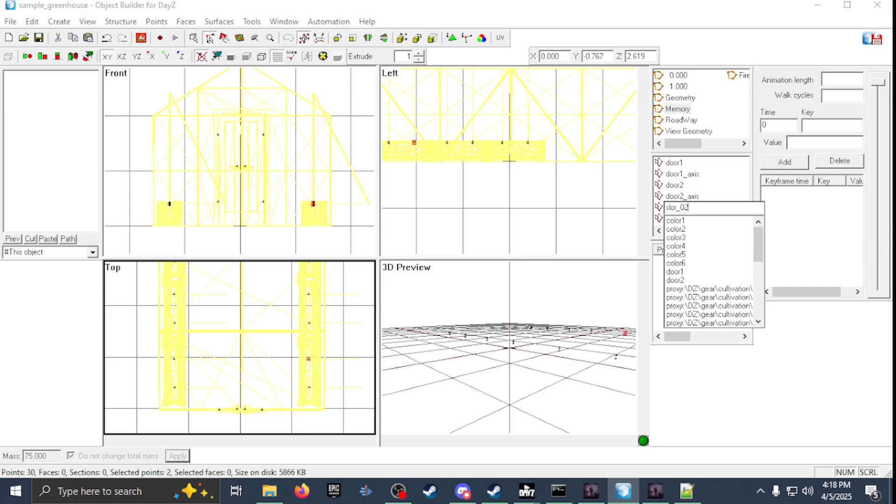
{"action": "key", "text": "Return"}
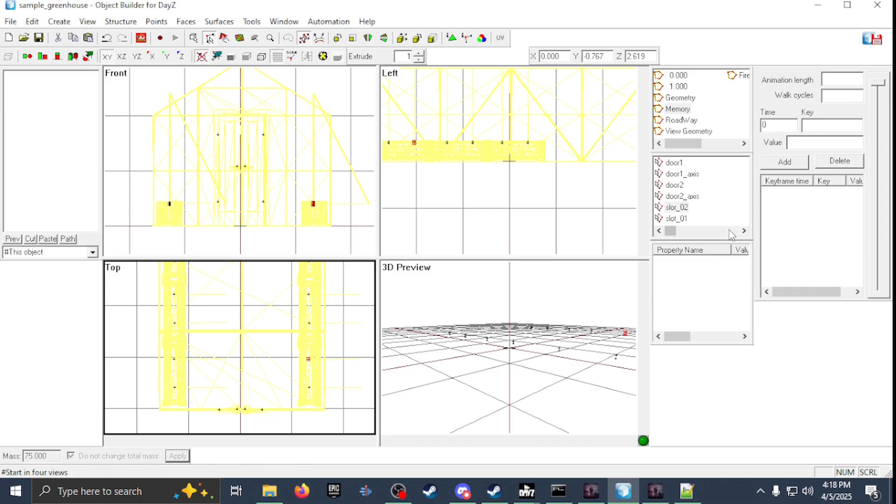
- Examine the existing slot selections, highlighting Slot_01, Slot_02 and Slot_04 to locate their memory points
{"action": "left_click", "coordinate": [746, 225]}
{"action": "left_click", "coordinate": [744, 230]}
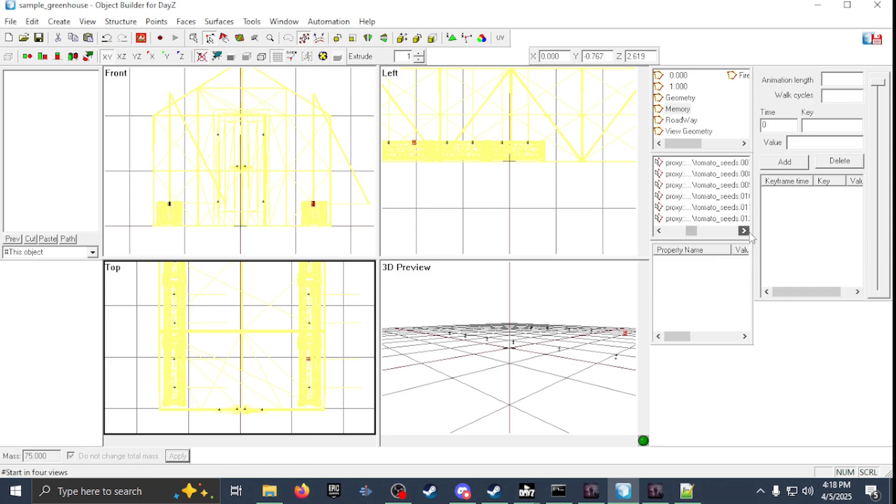
{"action": "left_click", "coordinate": [746, 231]}
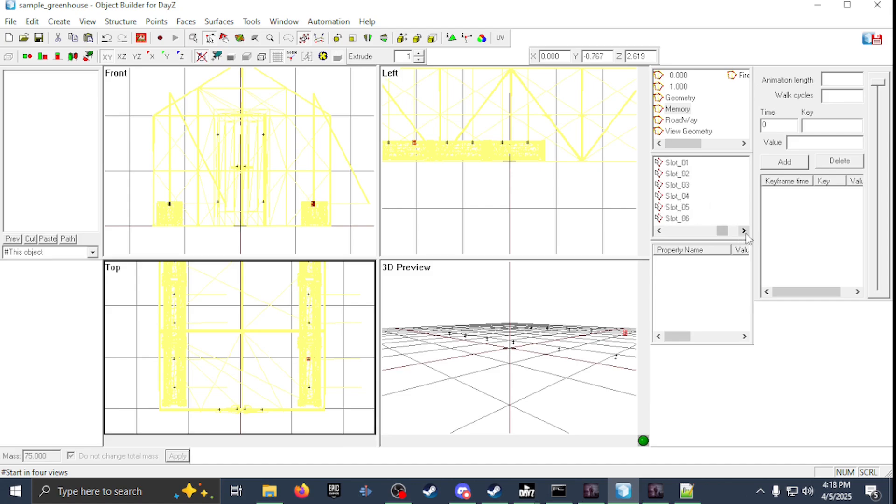
{"action": "left_click", "coordinate": [658, 231]}
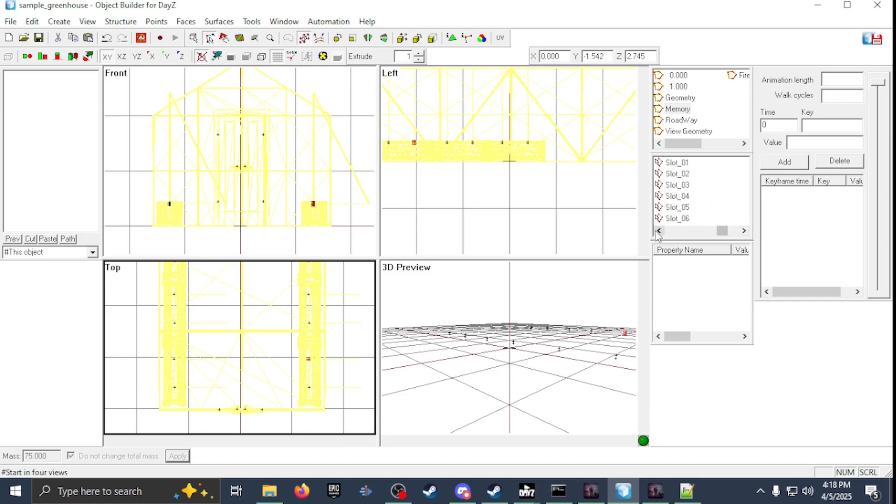
{"action": "left_click", "coordinate": [744, 231]}
{"action": "left_click", "coordinate": [678, 163]}
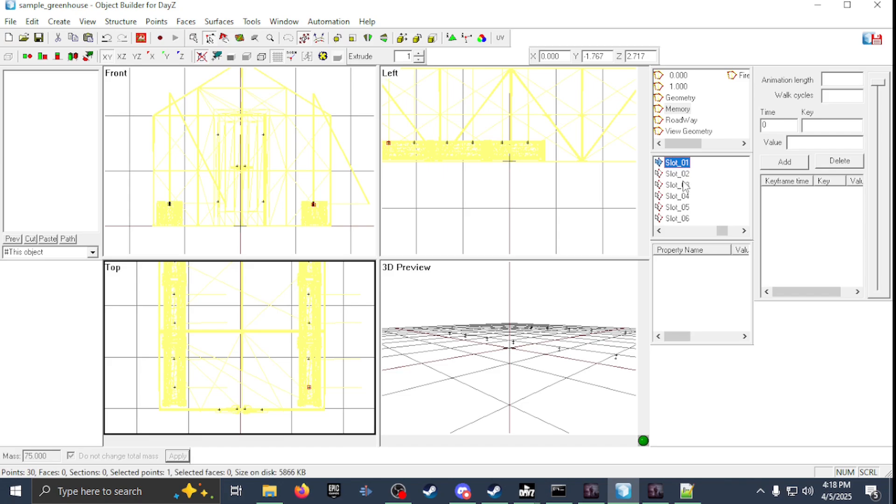
{"action": "key", "text": "Down"}
{"action": "left_click", "coordinate": [685, 196]}
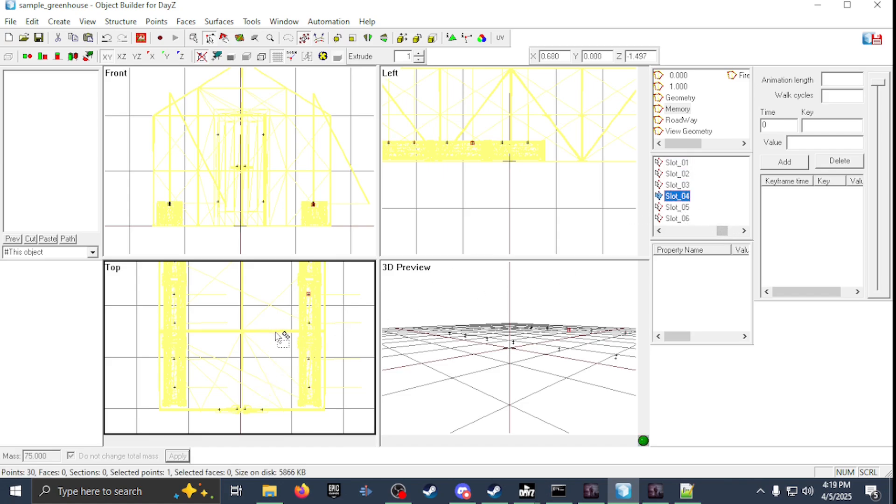
{"action": "left_click", "coordinate": [740, 232]}
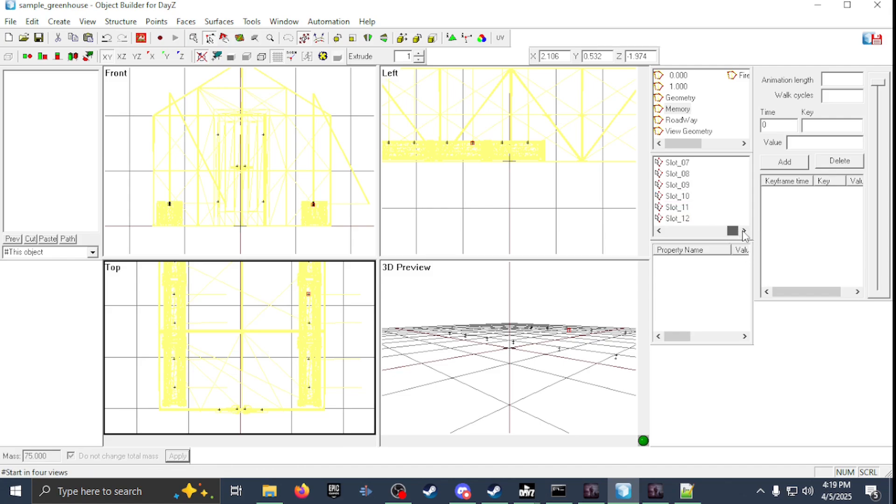
- Review the SeedBase and tomato_seeds proxy selections in the Memory LOD, returning to the start of the selection list
{"action": "left_click", "coordinate": [659, 230]}
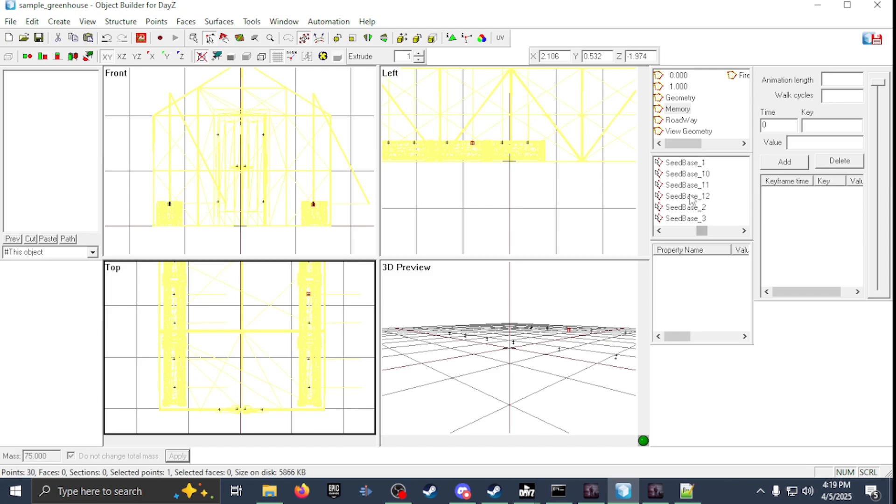
{"action": "left_click", "coordinate": [660, 231]}
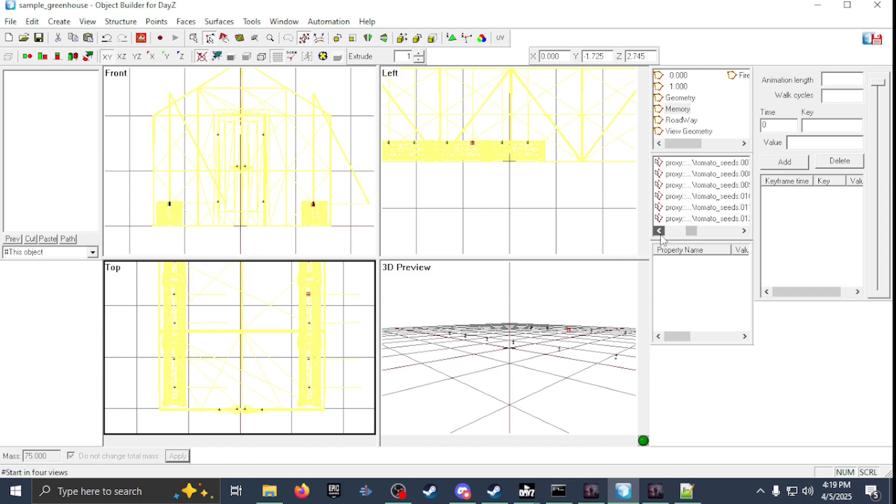
{"action": "left_click_drag", "start_coordinate": [699, 240], "coordinate": [723, 237]}
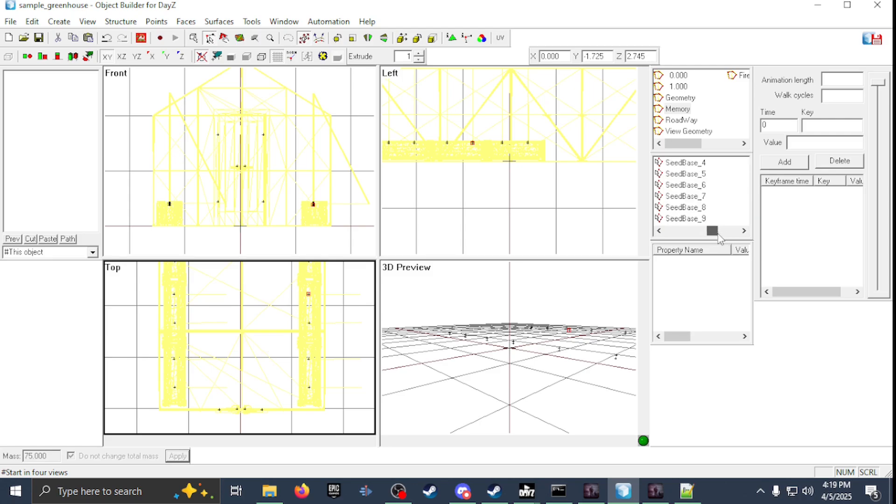
{"action": "mouse_move", "coordinate": [717, 239]}
{"action": "left_mouse_down"}
{"action": "mouse_move", "coordinate": [692, 244]}
{"action": "mouse_move", "coordinate": [715, 243]}
{"action": "left_mouse_up"}
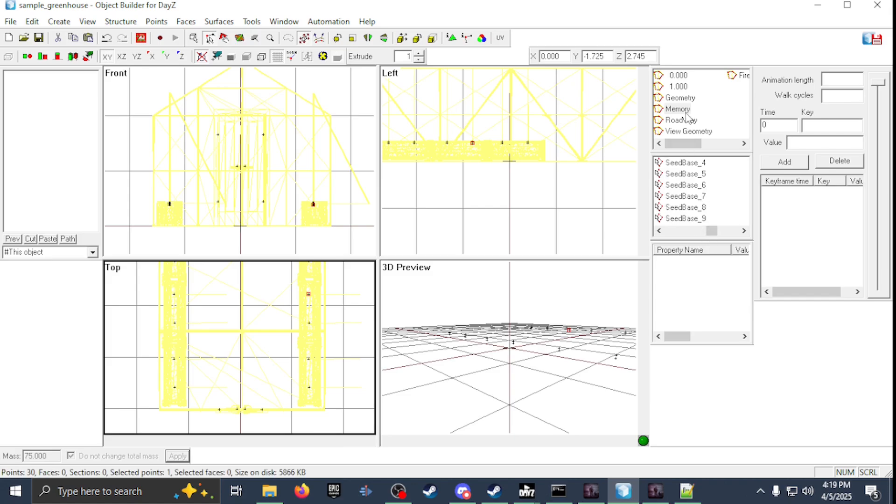
{"action": "left_click_drag", "start_coordinate": [709, 230], "coordinate": [648, 215]}
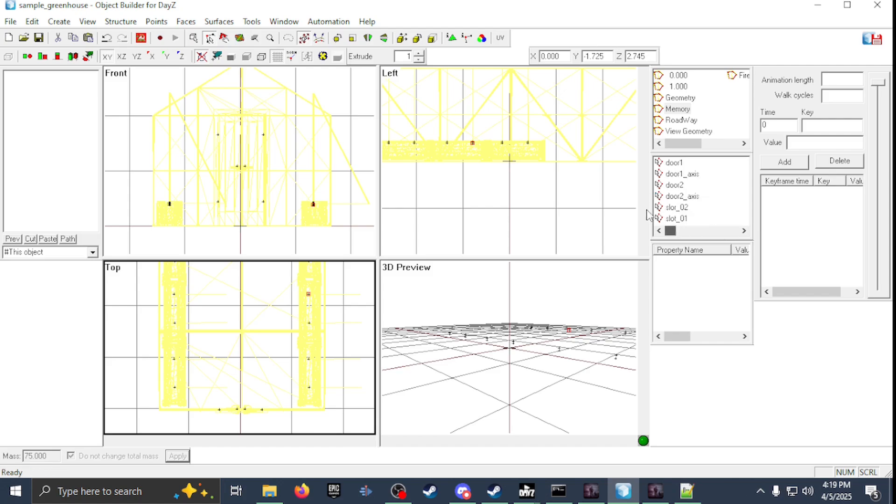
- Switch to the RoadWay LOD and examine its floor, planter and roof surfaces in the Left view
{"action": "left_click", "coordinate": [669, 122]}
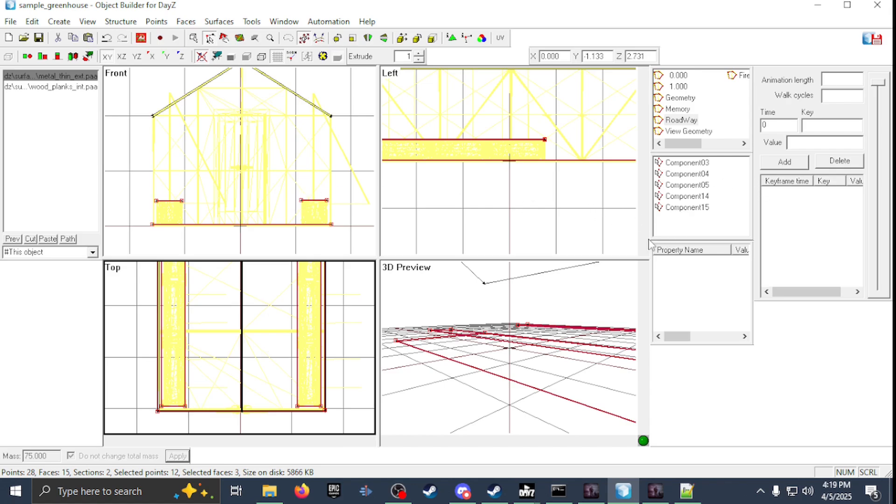
{"action": "scroll", "coordinate": [434, 191], "scroll_direction": "down", "scroll_amount": 2}
{"action": "scroll", "coordinate": [234, 360], "scroll_direction": "down", "scroll_amount": 2}
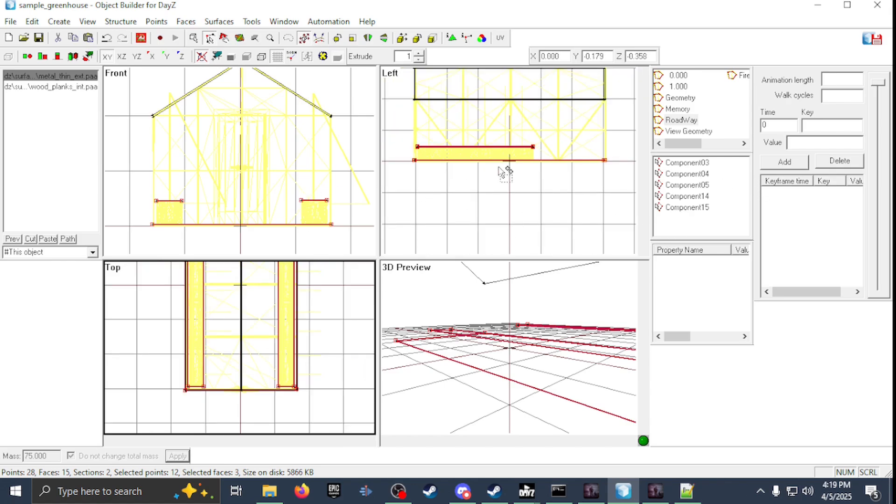
{"action": "scroll", "coordinate": [503, 172], "scroll_direction": "down", "scroll_amount": 2}
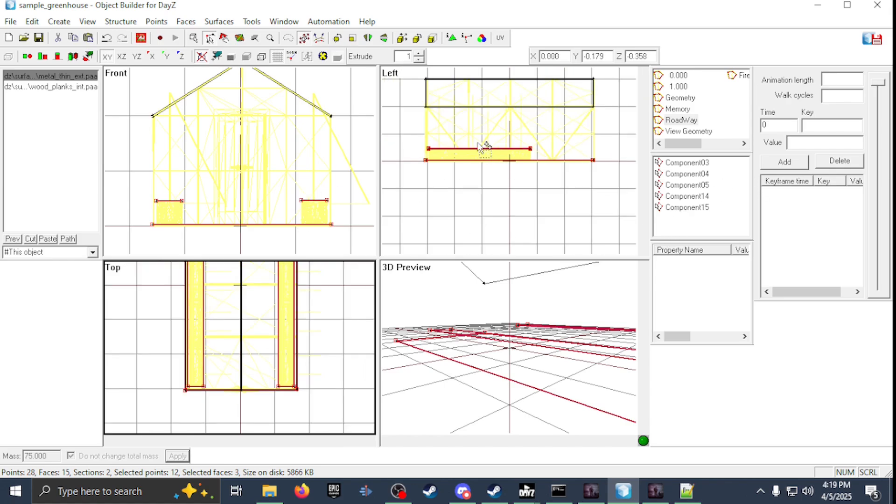
- Create a plane of size 1 by 1 with one segment in each direction, centred to the pin, in the Left view
{"action": "left_click", "coordinate": [600, 124]}
{"action": "left_click", "coordinate": [59, 21]}
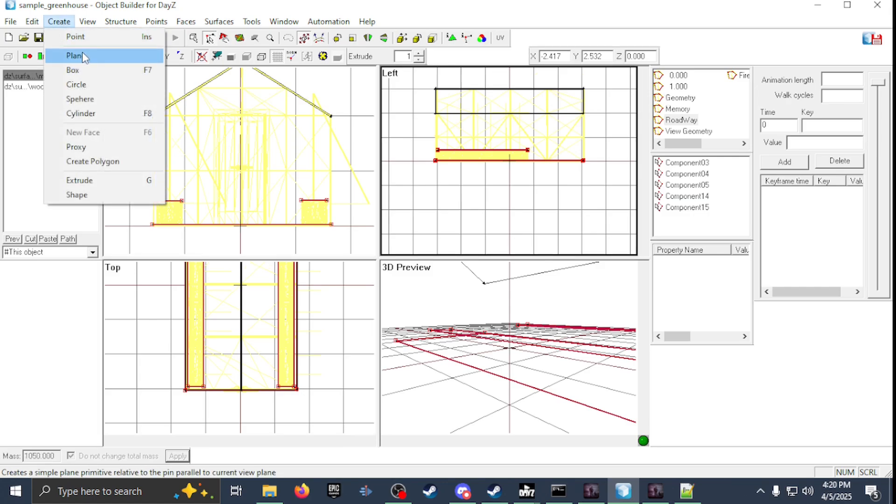
{"action": "left_click", "coordinate": [75, 55]}
{"action": "left_click", "coordinate": [425, 327]}
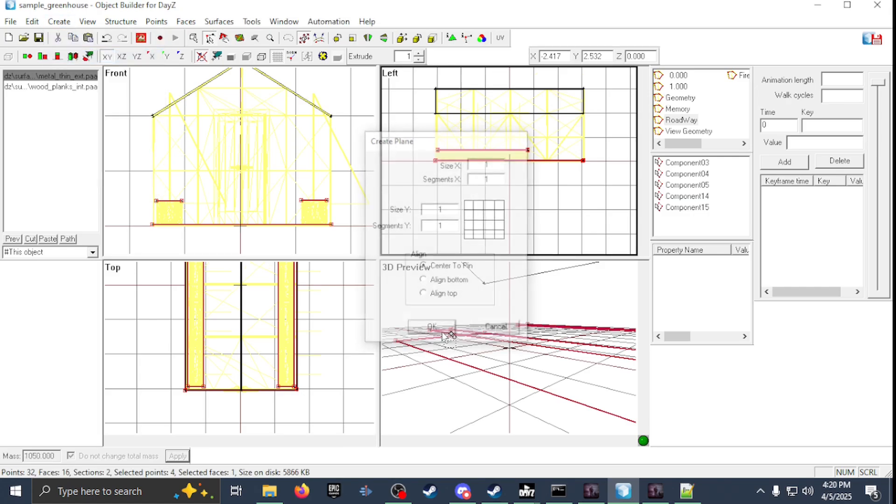
- Rotate the new plane to horizontal in the Front view and fit it along the roof ridge in the Left view
{"action": "left_click_drag", "start_coordinate": [258, 206], "coordinate": [258, 147]}
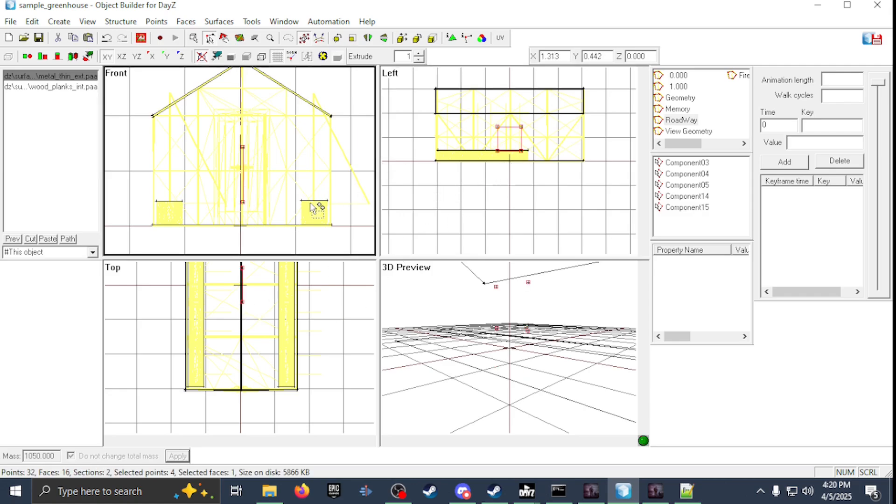
{"action": "right_click_drag", "start_coordinate": [266, 205], "coordinate": [361, 90]}
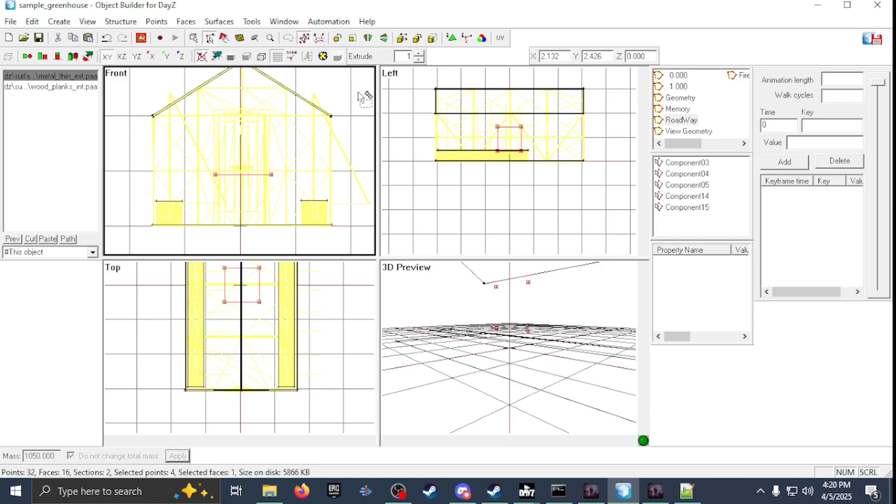
{"action": "left_click_drag", "start_coordinate": [462, 195], "coordinate": [404, 140]}
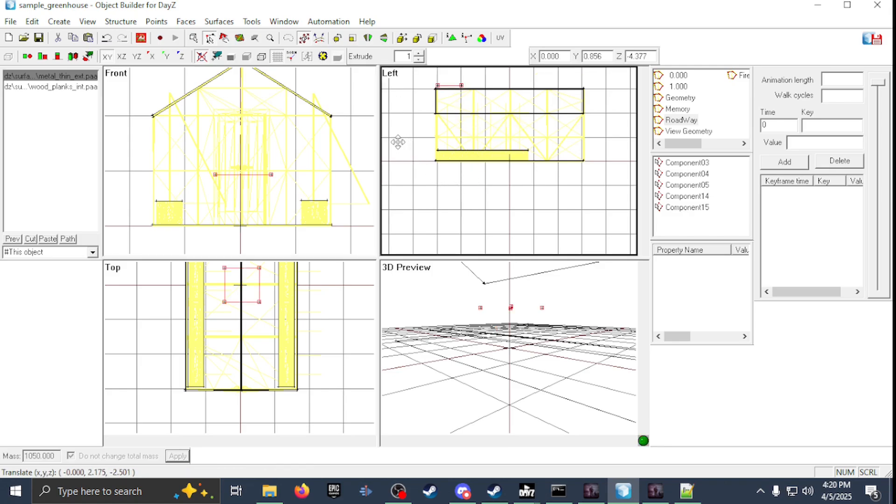
{"action": "right_click_drag", "start_coordinate": [398, 145], "coordinate": [399, 147]}
{"action": "left_click_drag", "start_coordinate": [452, 77], "coordinate": [607, 93]}
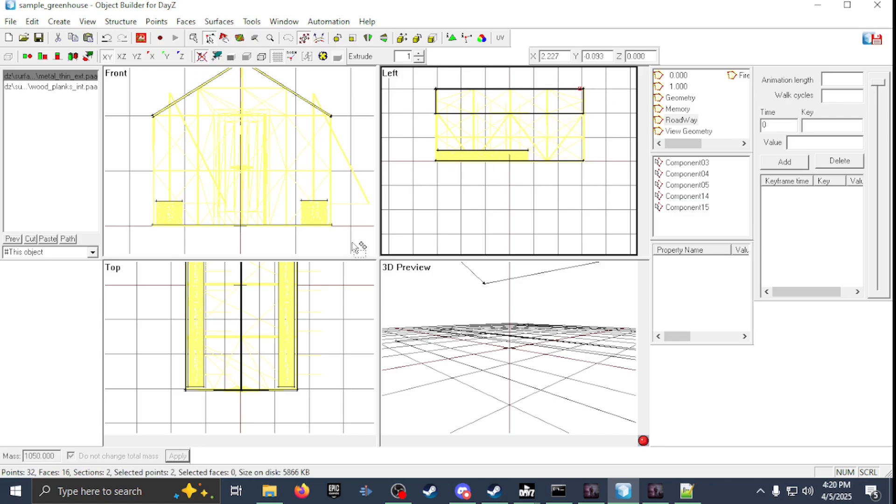
- Check the plane in the 3D preview and undo its positioning, rotation and creation
{"action": "mouse_move", "coordinate": [477, 290]}
{"action": "left_mouse_down"}
{"action": "mouse_move", "coordinate": [475, 282]}
{"action": "mouse_move", "coordinate": [491, 299]}
{"action": "left_mouse_up"}
{"action": "left_click", "coordinate": [516, 329]}
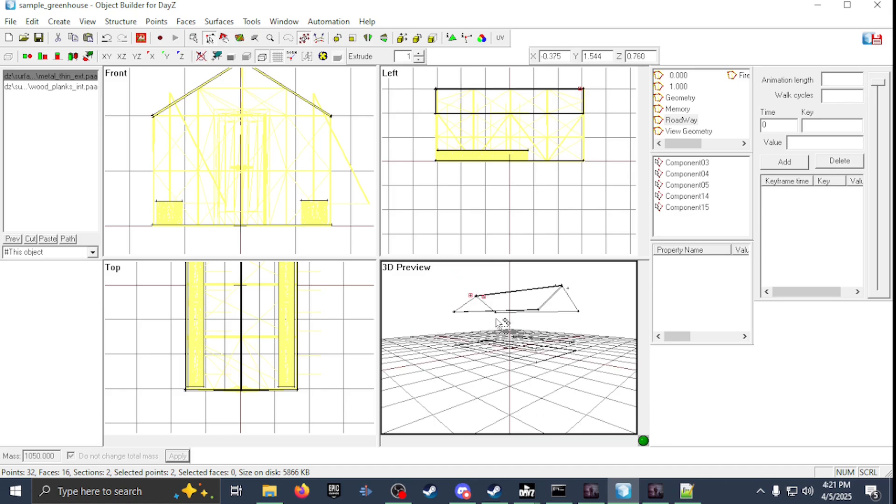
{"action": "left_click", "coordinate": [502, 319]}
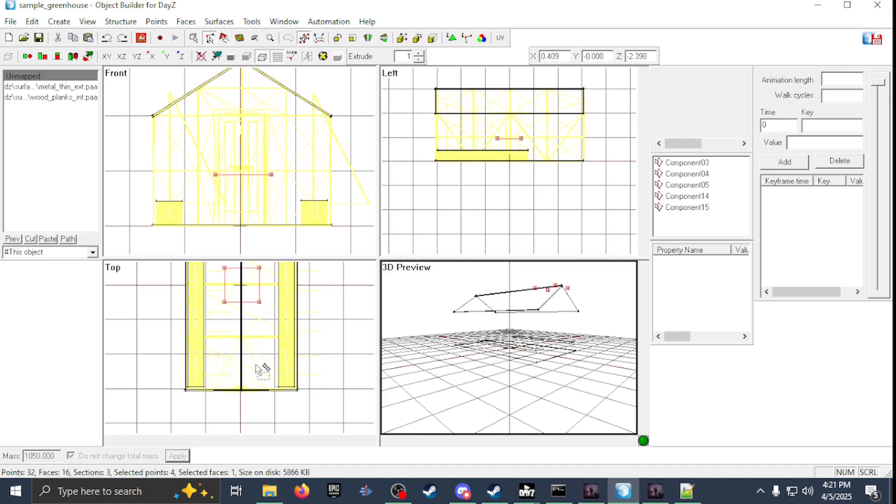
{"action": "key", "text": "ctrl+z"}
{"action": "key", "text": "ctrl+z"}
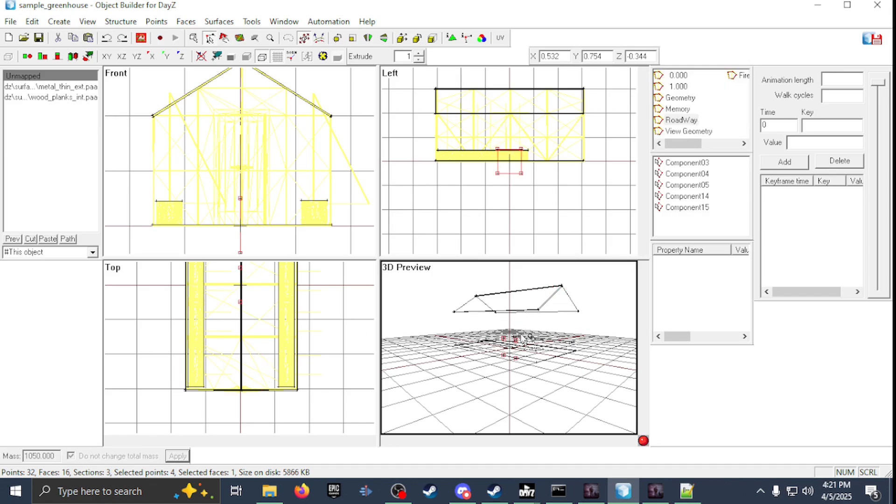
{"action": "key", "text": "ctrl+z"}
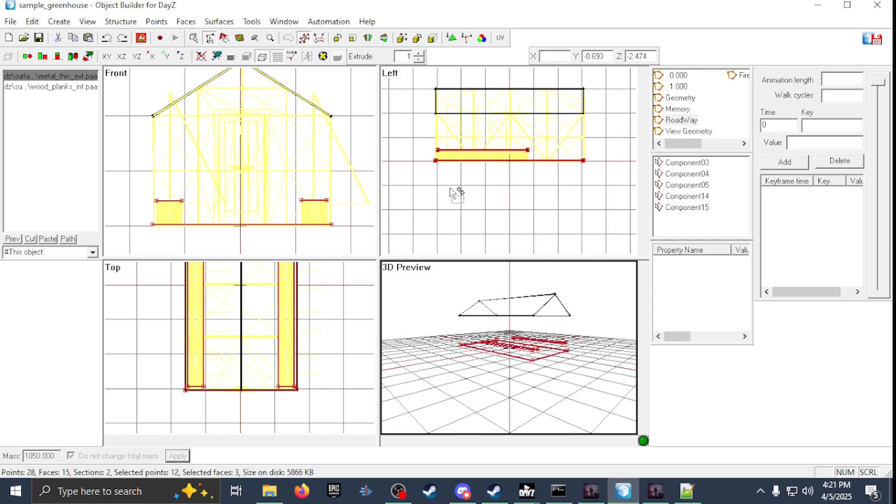
- Deselect the roadway points and switch to Buldozer to examine the textured roof and floor surfaces, returning to Object Builder
{"action": "left_click", "coordinate": [442, 155]}
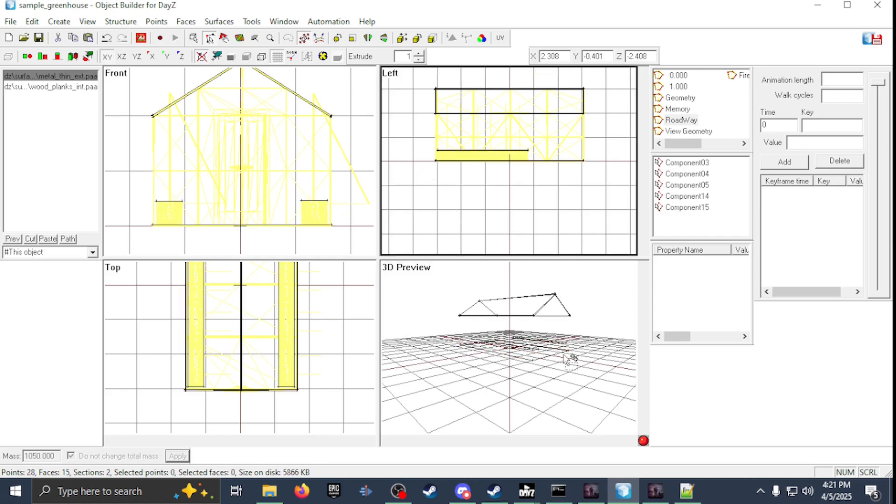
{"action": "scroll", "coordinate": [571, 361], "scroll_direction": "down", "scroll_amount": 2}
{"action": "scroll", "coordinate": [566, 356], "scroll_direction": "up", "scroll_amount": 4}
{"action": "scroll", "coordinate": [568, 355], "scroll_direction": "down", "scroll_amount": 3}
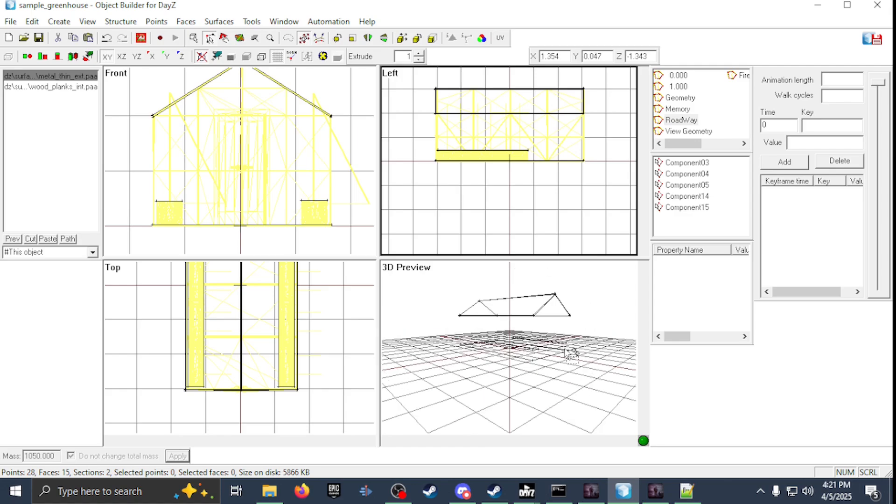
{"action": "left_click_drag", "start_coordinate": [598, 405], "coordinate": [434, 210]}
{"action": "left_click", "coordinate": [656, 490]}
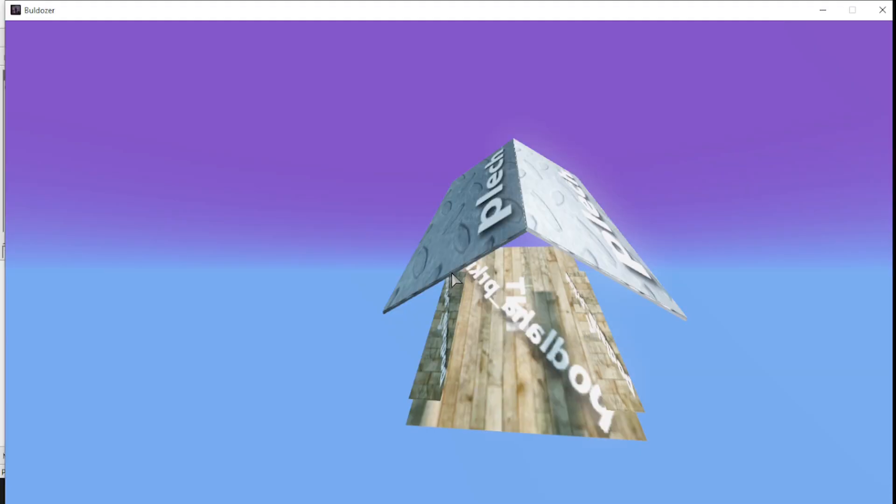
{"action": "left_click_drag", "start_coordinate": [438, 272], "coordinate": [452, 273]}
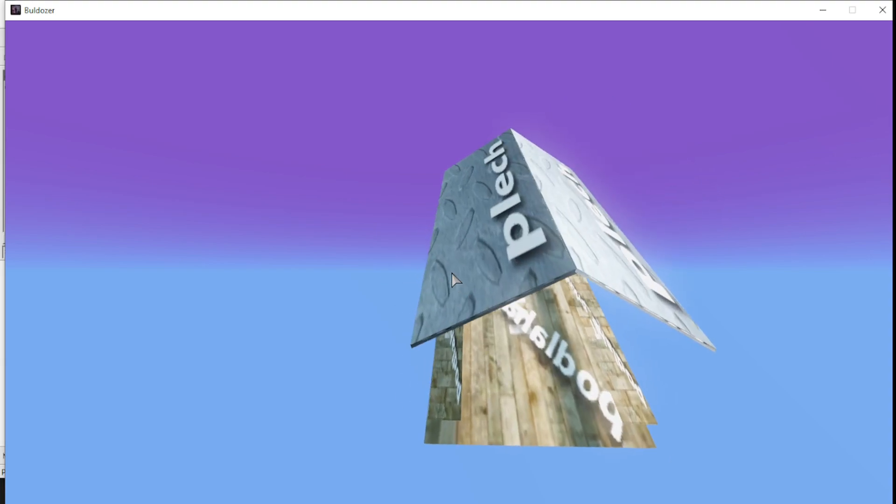
{"action": "key", "text": "alt+Tab"}
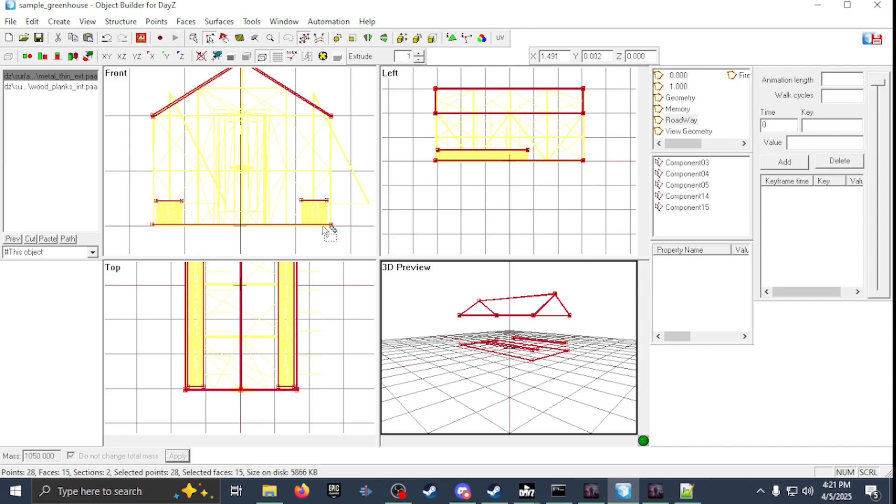
- Select all roof points of the RoadWay LOD in the Front view
{"action": "scroll", "coordinate": [322, 227], "scroll_direction": "up", "scroll_amount": 1}
{"action": "scroll", "coordinate": [220, 125], "scroll_direction": "down", "scroll_amount": 2}
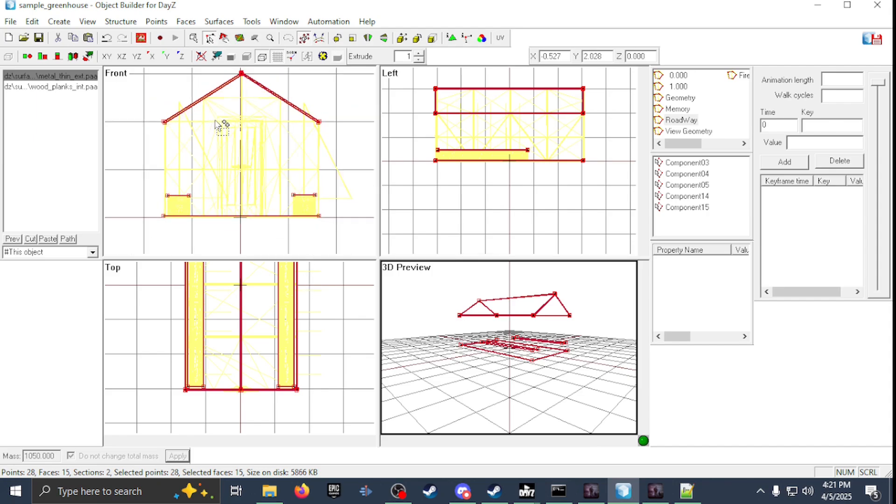
{"action": "left_click", "coordinate": [161, 75]}
{"action": "left_click_drag", "start_coordinate": [163, 70], "coordinate": [332, 139]}
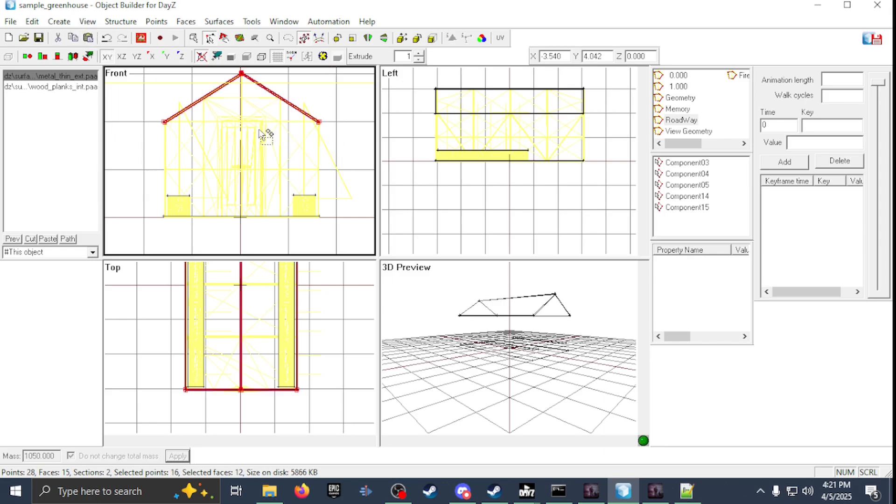
- Open the face properties of the selected roof faces and browse for their texture in P:\DZ\surfaces\data\roadway
{"action": "key", "text": "e"}
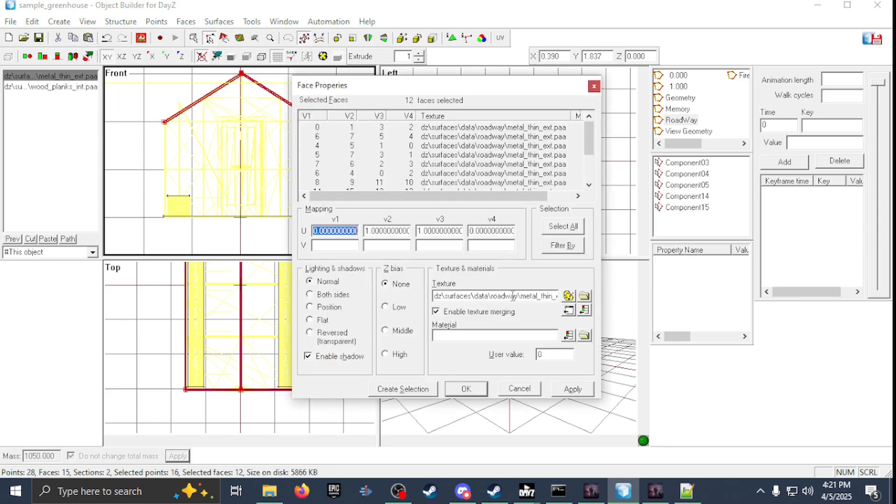
{"action": "left_click_drag", "start_coordinate": [508, 296], "coordinate": [560, 297]}
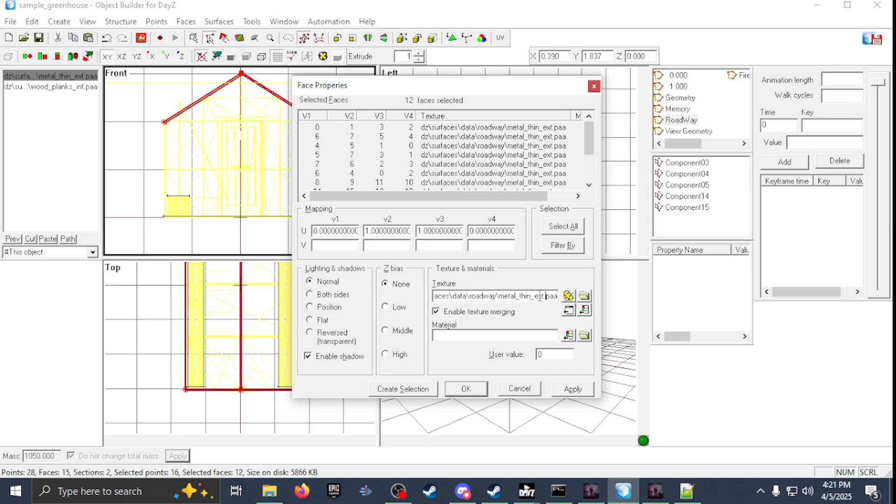
{"action": "left_click", "coordinate": [584, 296]}
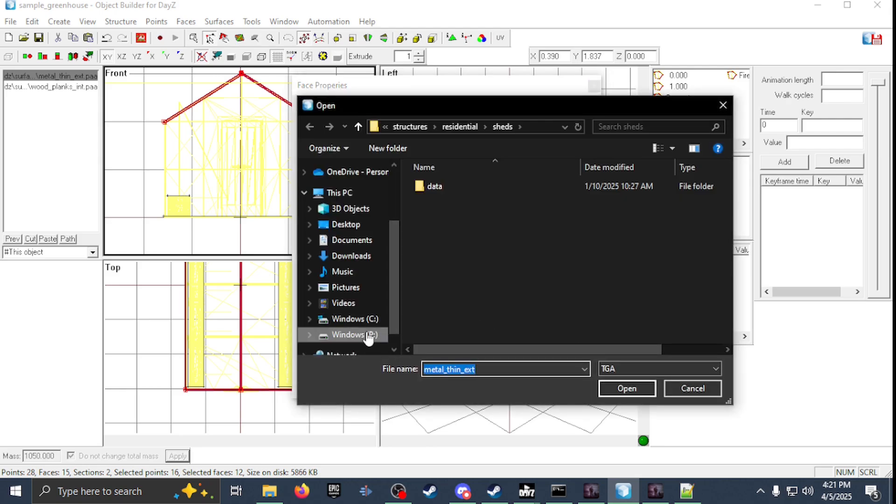
{"action": "left_click", "coordinate": [369, 336]}
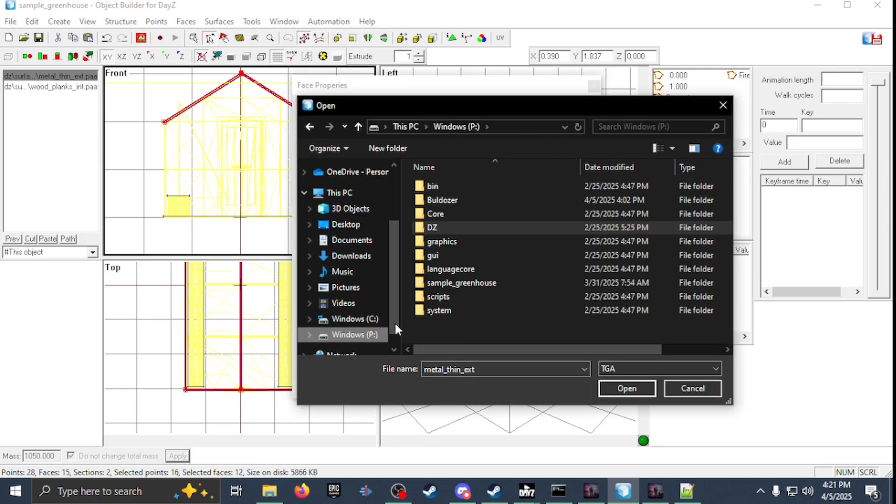
{"action": "double_click", "coordinate": [464, 225]}
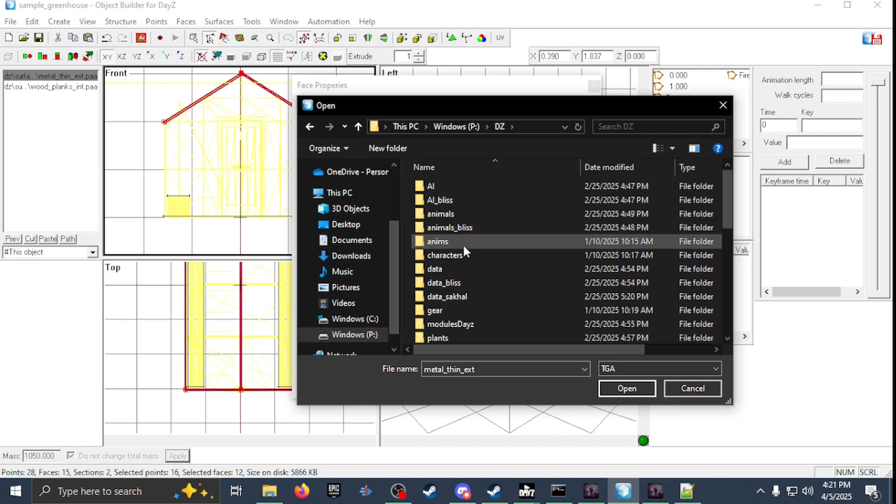
{"action": "scroll", "coordinate": [459, 261], "scroll_direction": "down", "scroll_amount": 6}
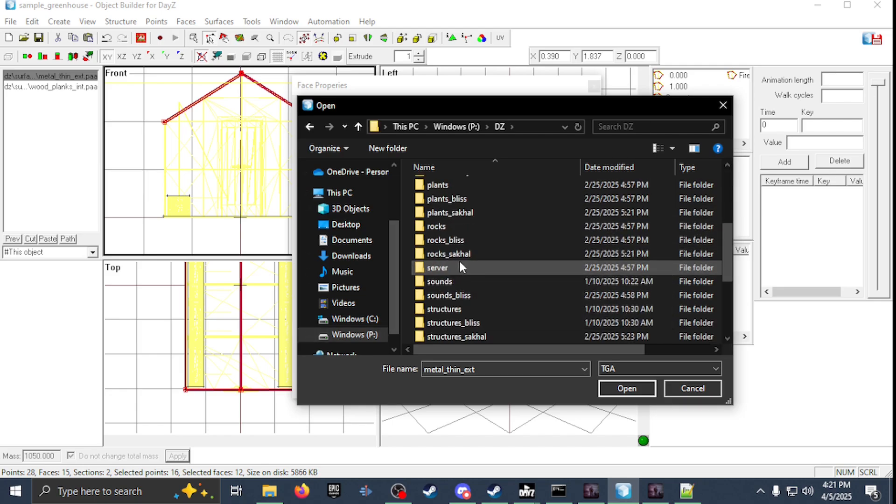
{"action": "double_click", "coordinate": [443, 267]}
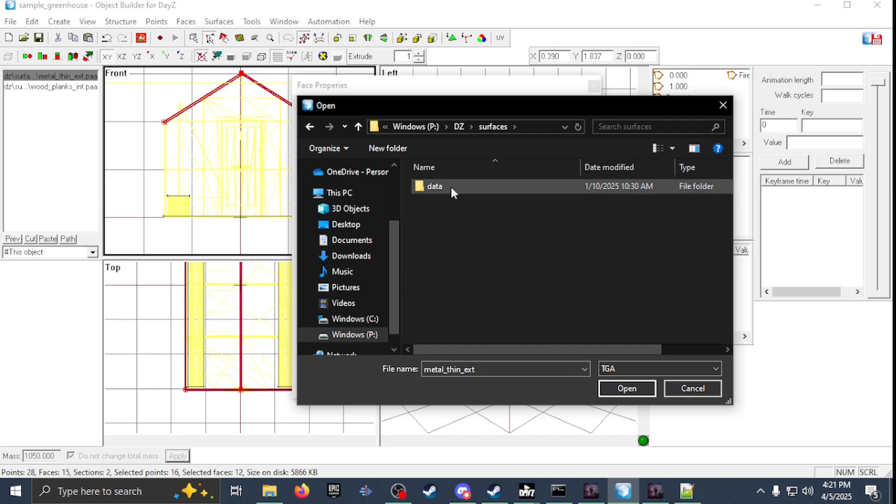
{"action": "double_click", "coordinate": [451, 186]}
{"action": "double_click", "coordinate": [466, 185]}
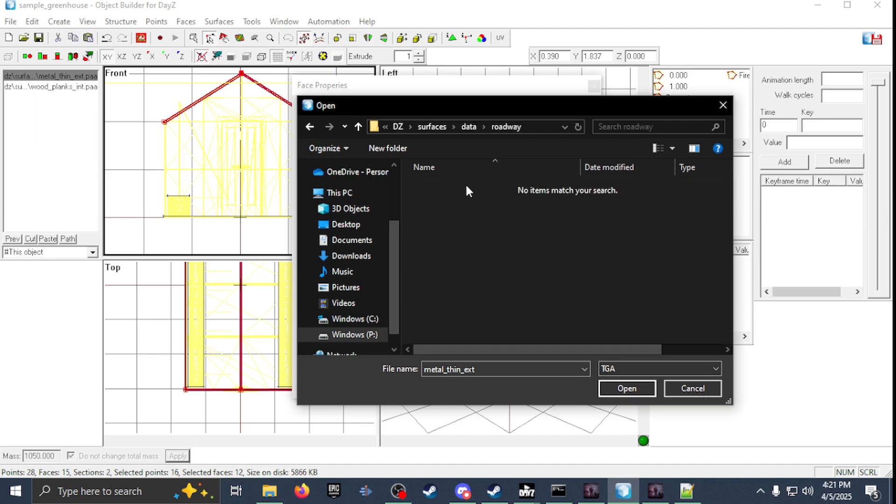
- List the Pac & Paa files in the roadway folder and examine the available _ext and _int surface textures
{"action": "left_click", "coordinate": [644, 367]}
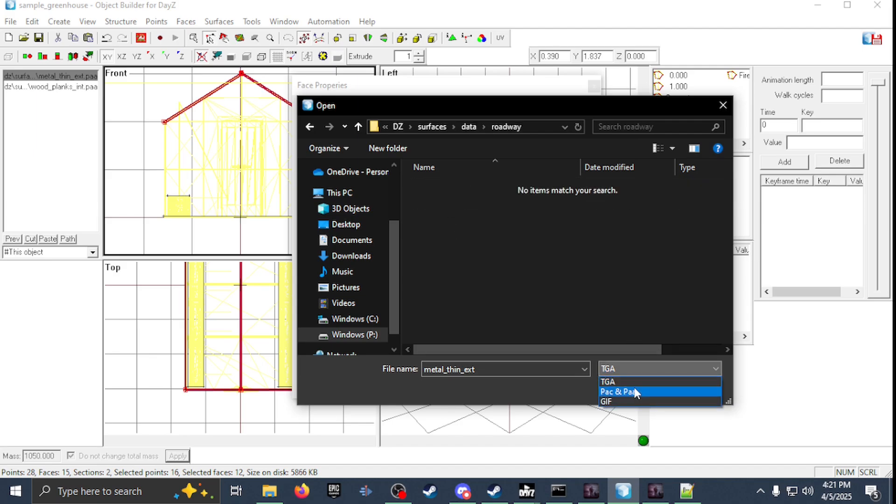
{"action": "left_click", "coordinate": [634, 389]}
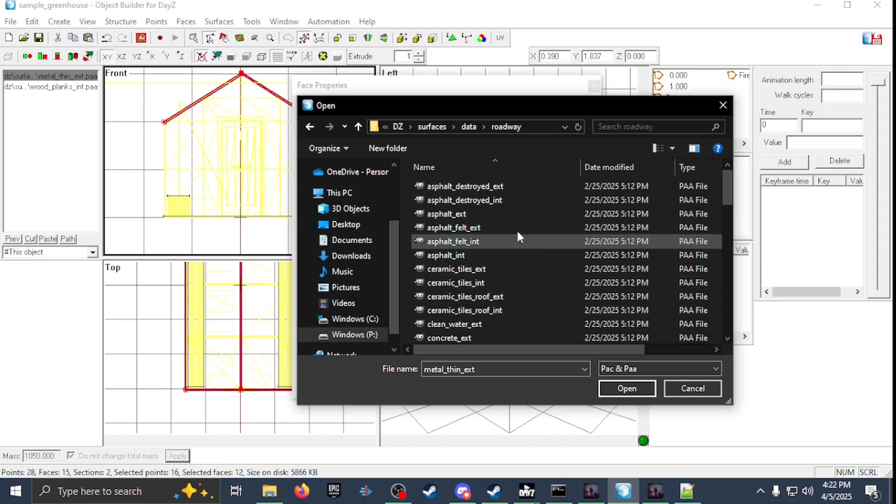
{"action": "scroll", "coordinate": [508, 195], "scroll_direction": "down", "scroll_amount": 8}
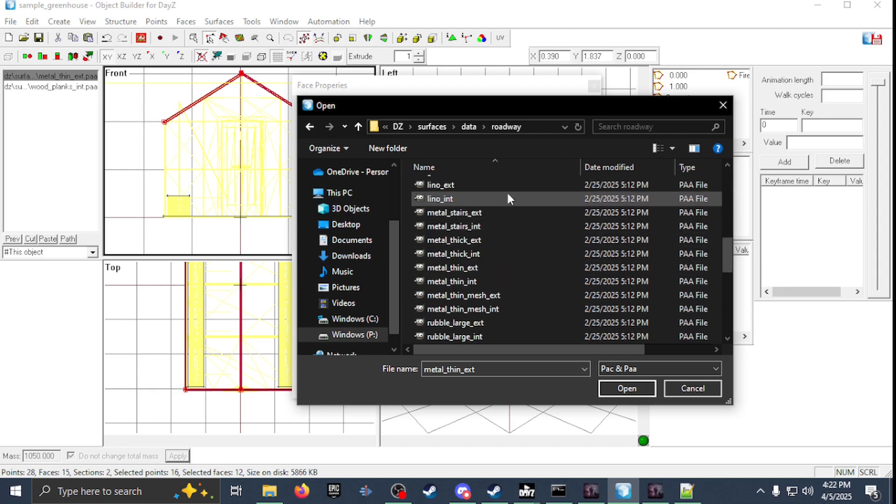
{"action": "scroll", "coordinate": [498, 215], "scroll_direction": "up", "scroll_amount": 4}
{"action": "scroll", "coordinate": [498, 215], "scroll_direction": "down", "scroll_amount": 2}
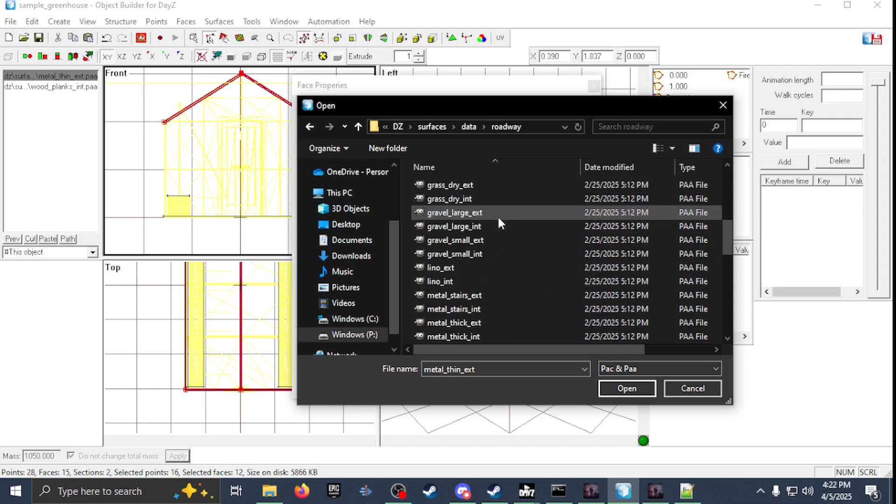
{"action": "scroll", "coordinate": [479, 301], "scroll_direction": "down", "scroll_amount": 9}
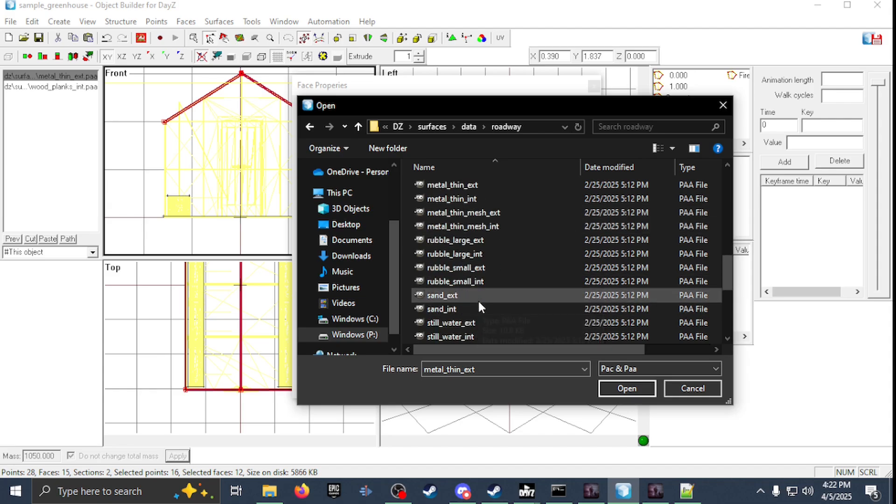
{"action": "scroll", "coordinate": [479, 302], "scroll_direction": "up", "scroll_amount": 10}
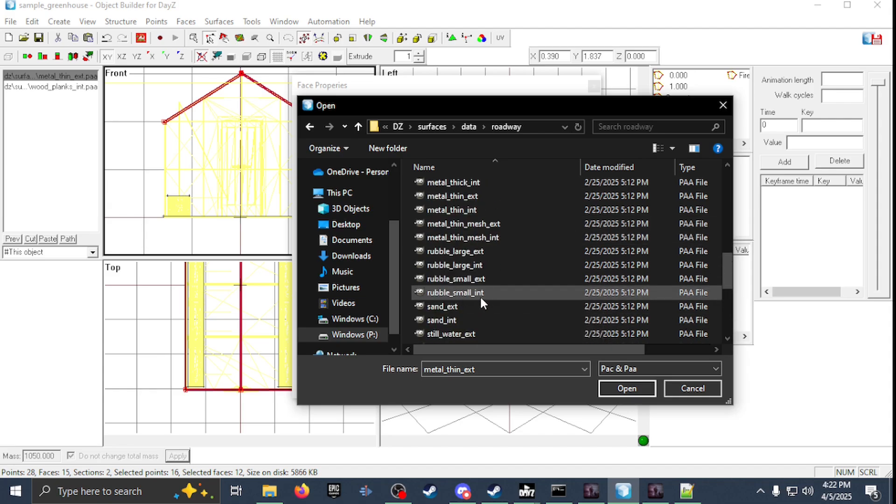
{"action": "scroll", "coordinate": [480, 295], "scroll_direction": "up", "scroll_amount": 5}
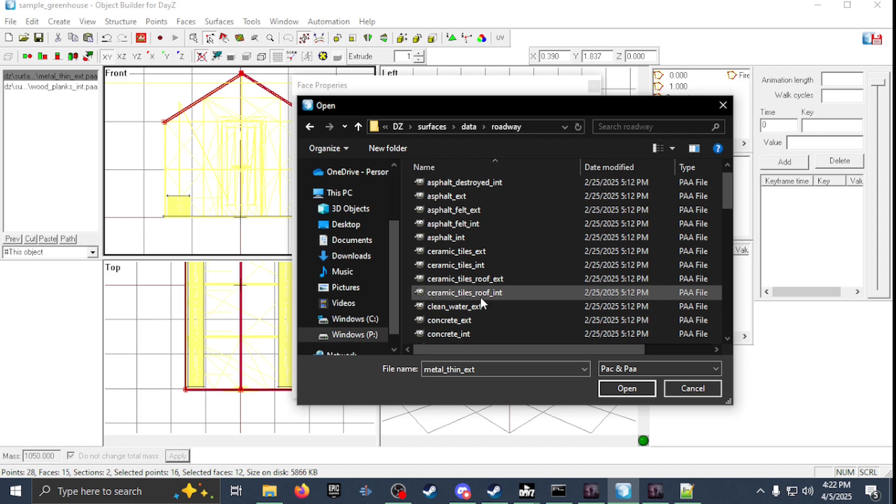
{"action": "scroll", "coordinate": [480, 296], "scroll_direction": "down", "scroll_amount": 4}
{"action": "scroll", "coordinate": [480, 236], "scroll_direction": "up", "scroll_amount": 2}
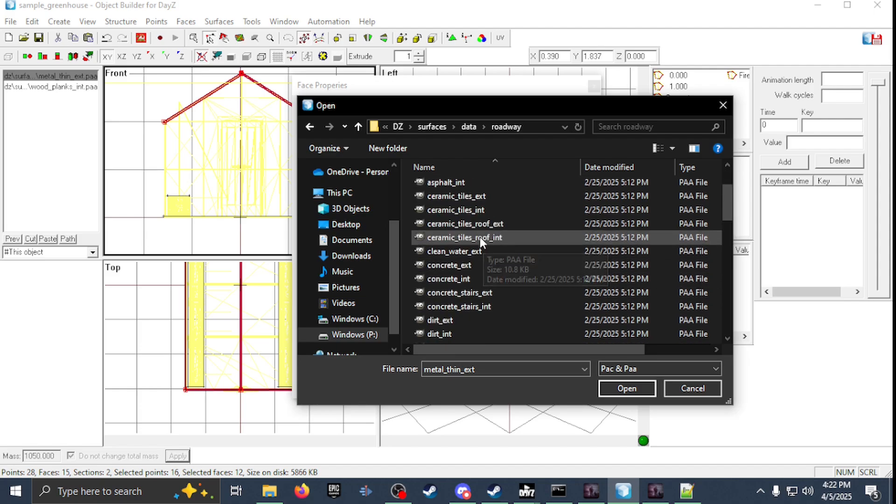
{"action": "scroll", "coordinate": [475, 280], "scroll_direction": "down", "scroll_amount": 3}
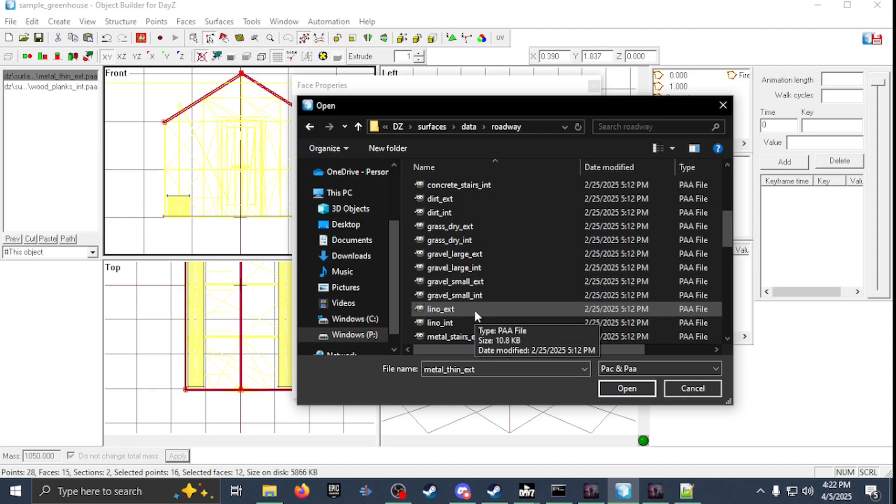
- Try ceramic_tiles_ext as the texture of the roof faces and discard the face property changes
{"action": "scroll", "coordinate": [475, 309], "scroll_direction": "down", "scroll_amount": 1}
{"action": "scroll", "coordinate": [475, 308], "scroll_direction": "up", "scroll_amount": 4}
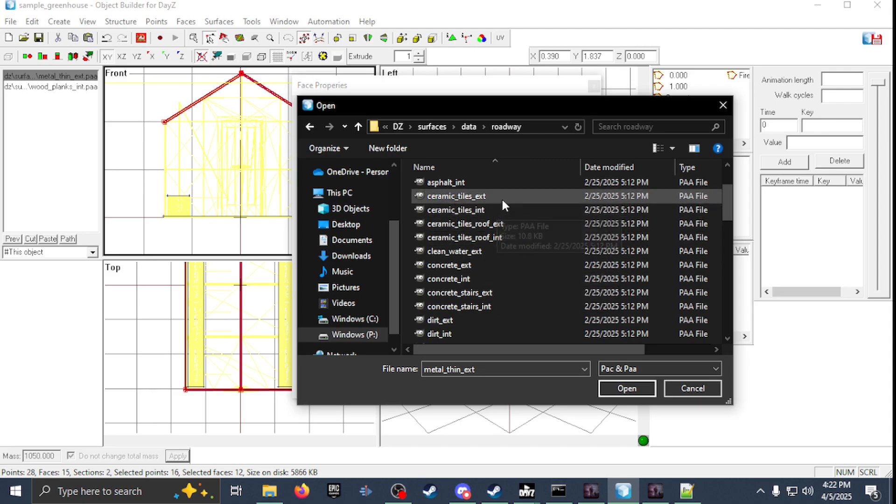
{"action": "double_click", "coordinate": [489, 199]}
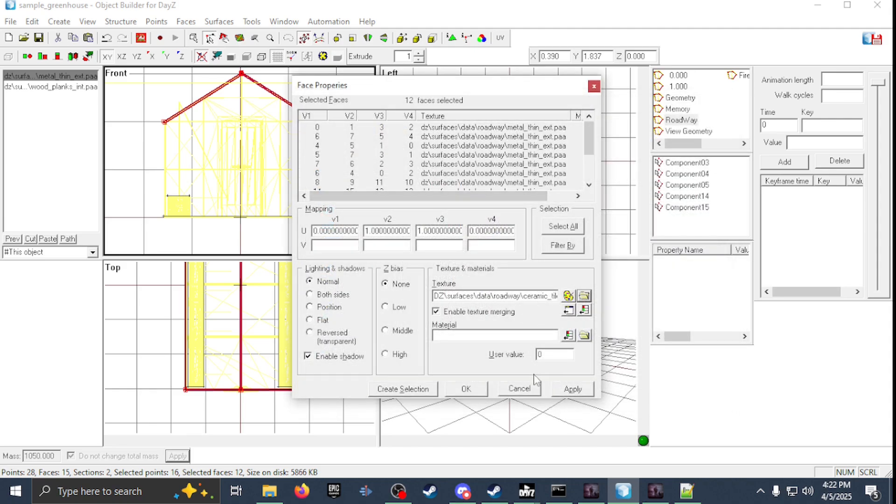
{"action": "left_click", "coordinate": [519, 389]}
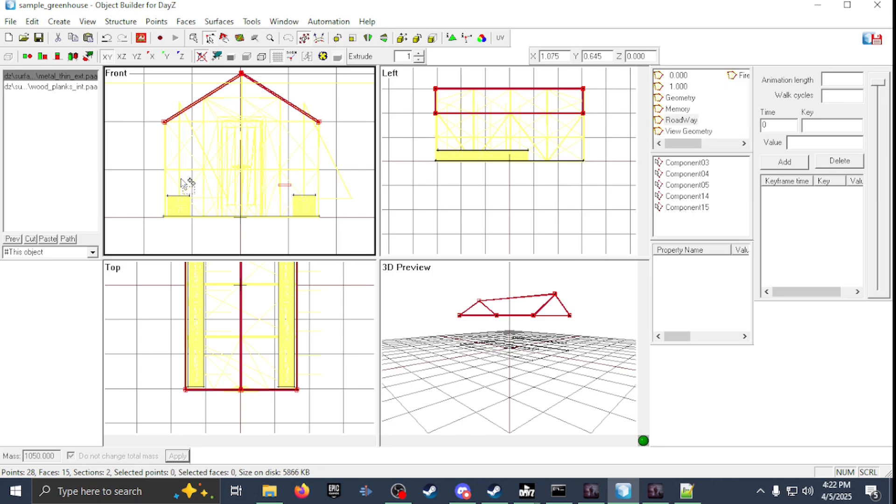
- Select the floor and planter faces in the Front view and look up their wood_planks_int texture in the roadway folder, without changing it
{"action": "left_click_drag", "start_coordinate": [107, 170], "coordinate": [369, 244]}
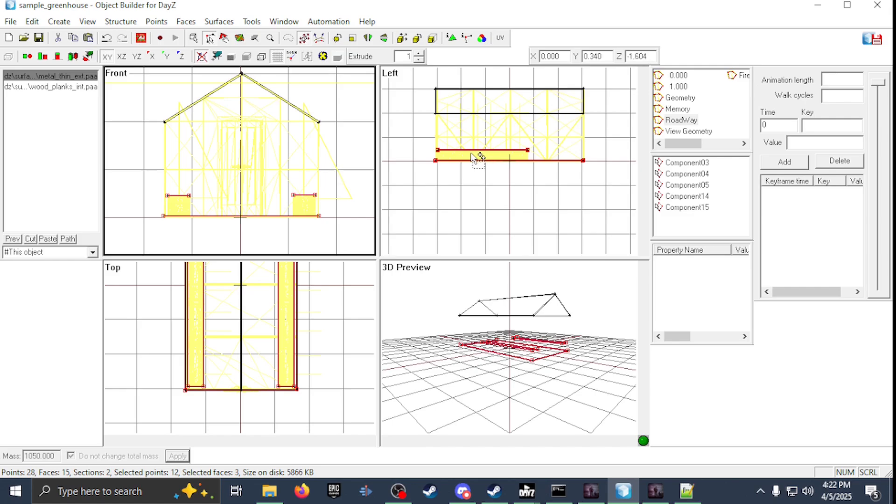
{"action": "key", "text": "e"}
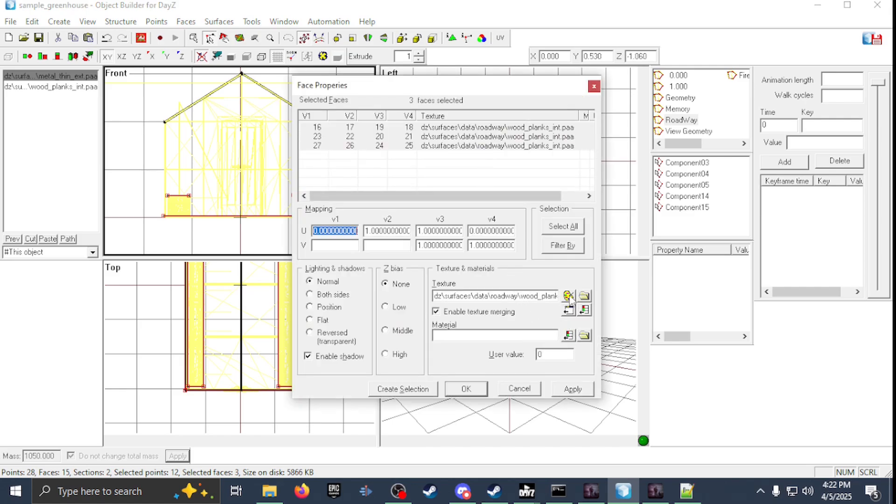
{"action": "left_click", "coordinate": [586, 297]}
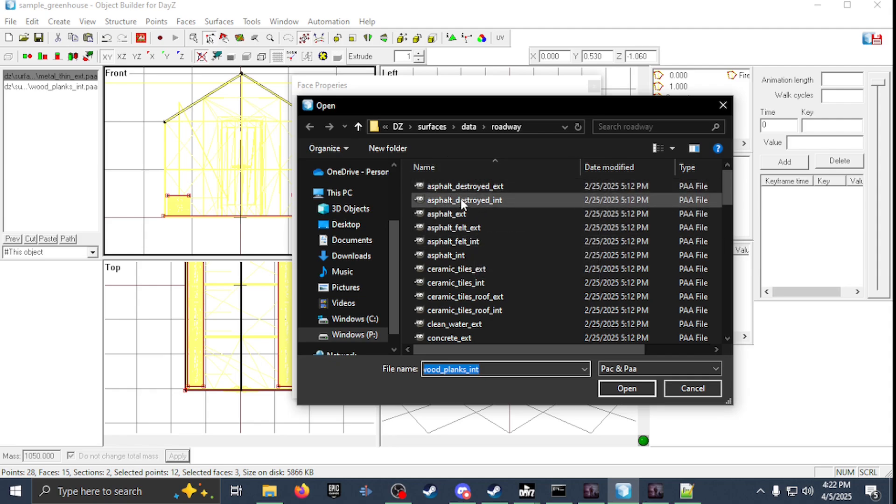
{"action": "scroll", "coordinate": [469, 195], "scroll_direction": "down", "scroll_amount": 10}
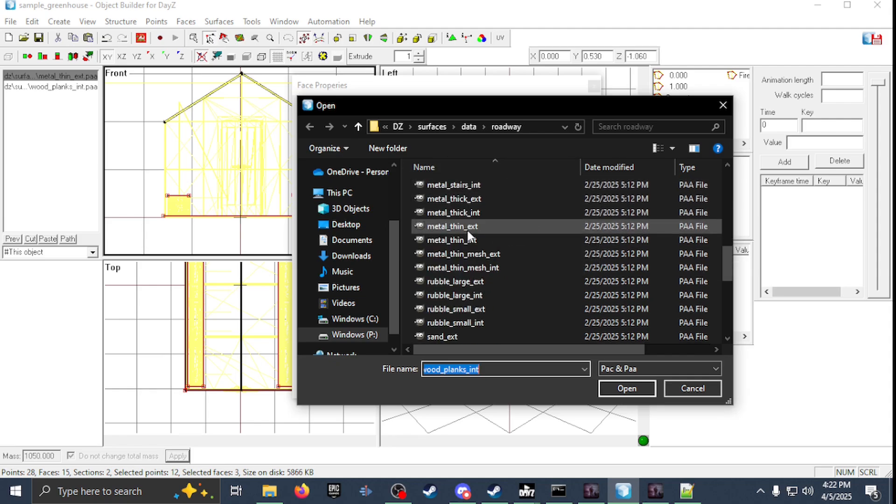
{"action": "scroll", "coordinate": [469, 238], "scroll_direction": "down", "scroll_amount": 3}
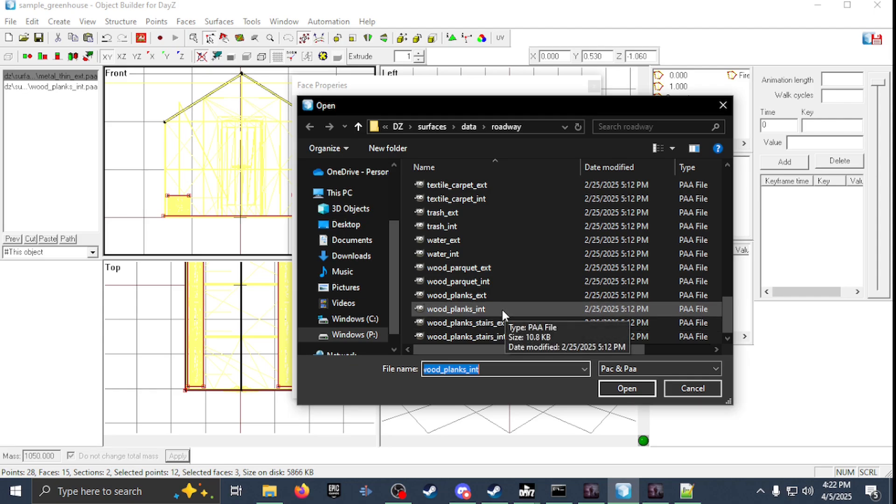
{"action": "left_click", "coordinate": [698, 391]}
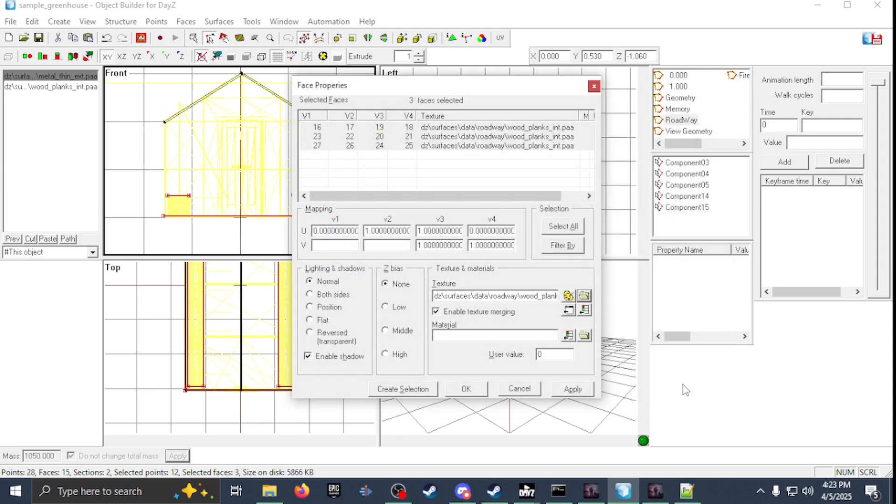
{"action": "left_click", "coordinate": [521, 389]}
- Select all RoadWay points in the Left view, and compare the Geometry LOD with the View Geometry LOD and its component selections
{"action": "left_click_drag", "start_coordinate": [428, 76], "coordinate": [621, 184]}
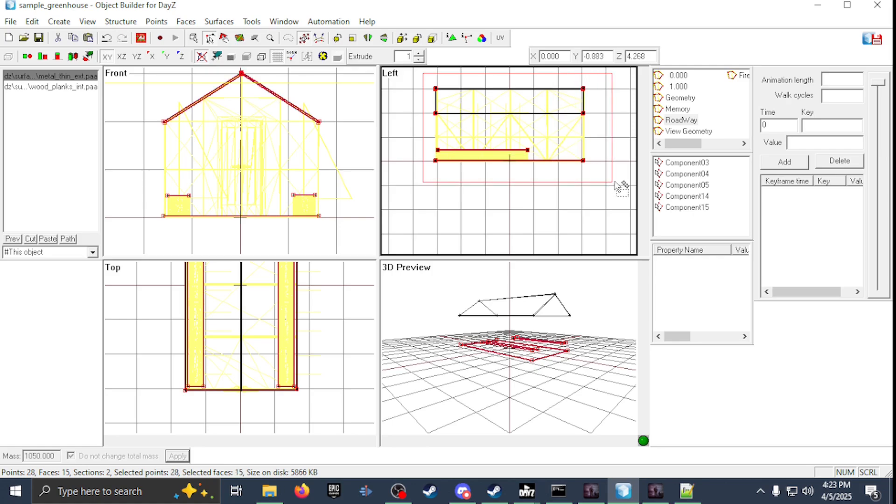
{"action": "left_click", "coordinate": [686, 99]}
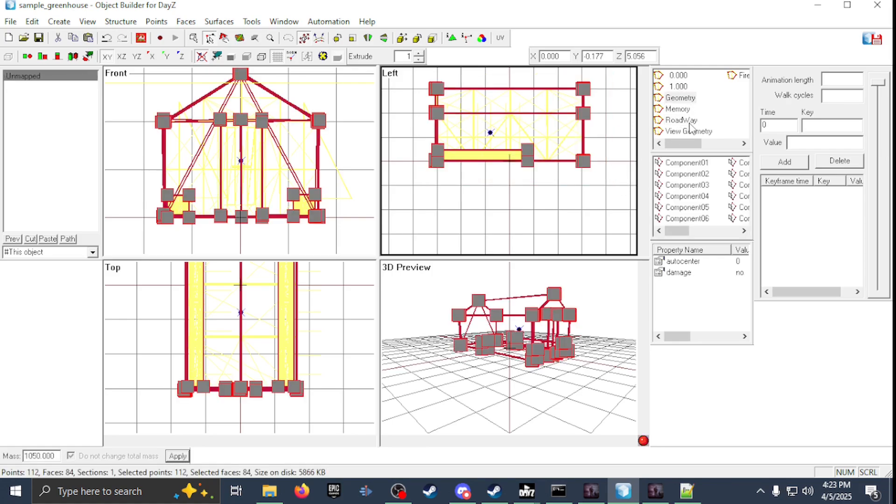
{"action": "left_click", "coordinate": [687, 120]}
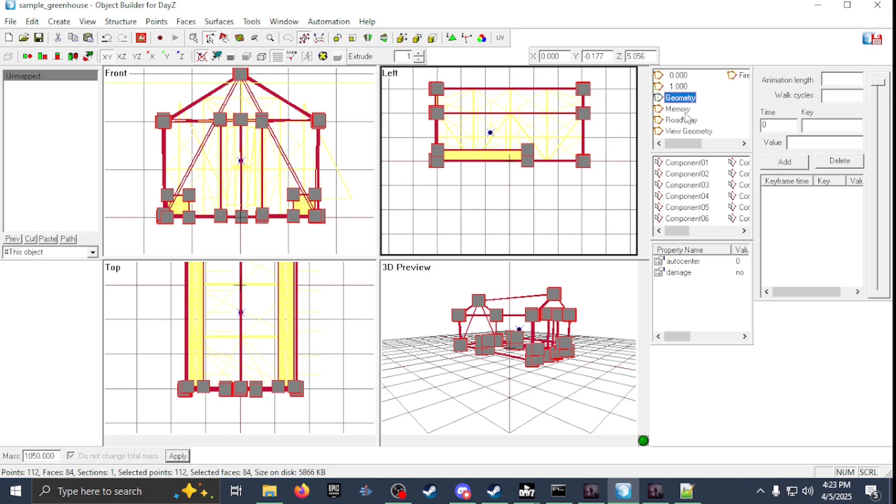
{"action": "left_click", "coordinate": [689, 133]}
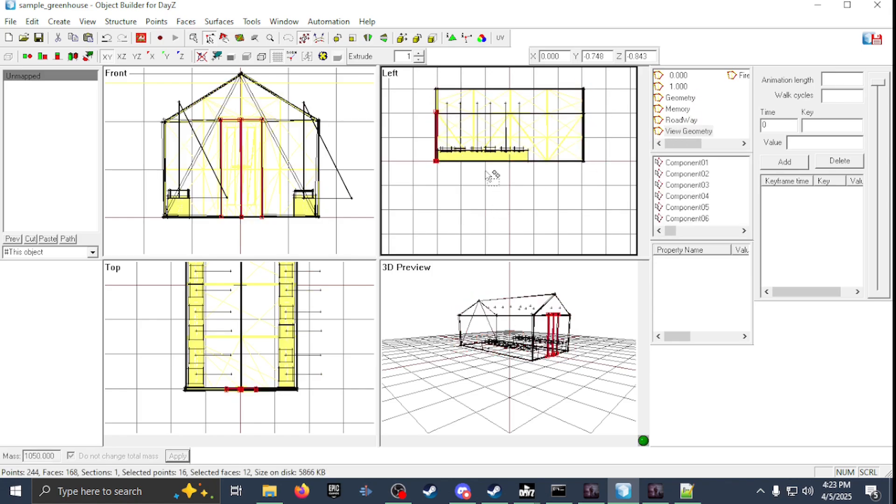
{"action": "left_click", "coordinate": [685, 100]}
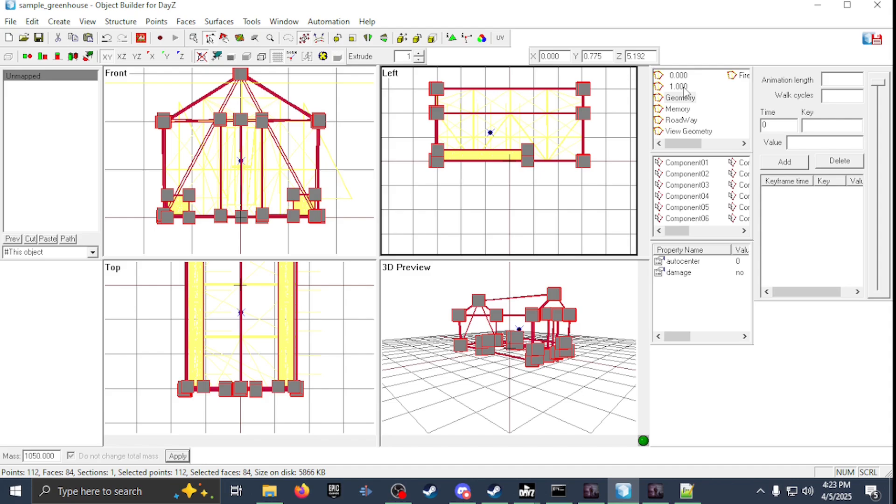
{"action": "left_click", "coordinate": [683, 131]}
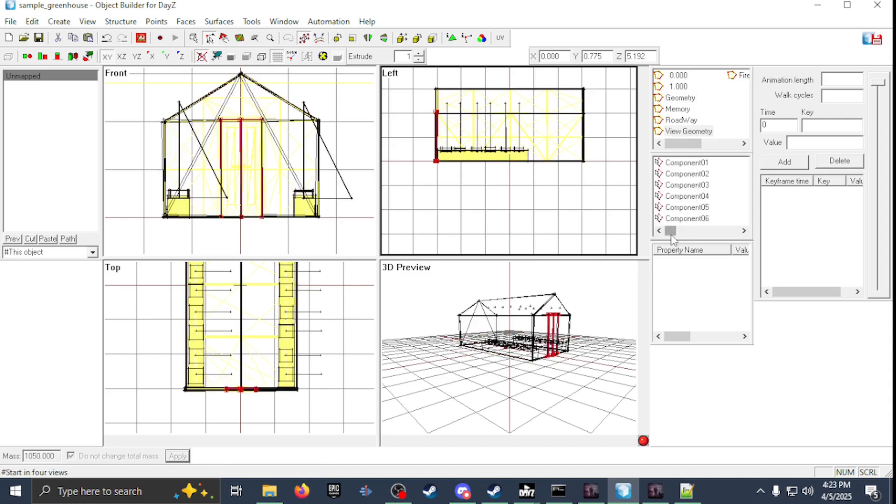
{"action": "left_click_drag", "start_coordinate": [671, 231], "coordinate": [733, 236]}
- Switch to the 0.000 LOD and inspect the first tomato_seeds proxy and the other proxies among its named selections
{"action": "left_click", "coordinate": [679, 76]}
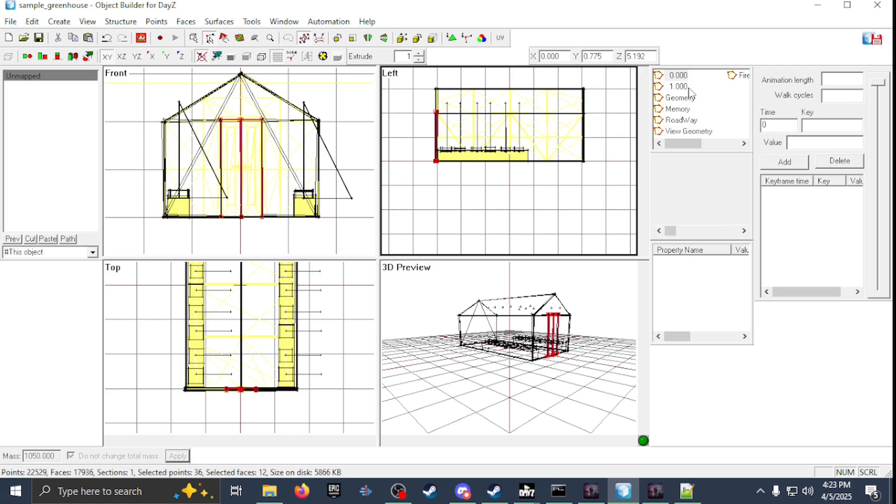
{"action": "mouse_move", "coordinate": [671, 236]}
{"action": "left_mouse_down"}
{"action": "mouse_move", "coordinate": [728, 235]}
{"action": "mouse_move", "coordinate": [671, 245]}
{"action": "mouse_move", "coordinate": [680, 244]}
{"action": "left_mouse_up"}
{"action": "left_click", "coordinate": [707, 185]}
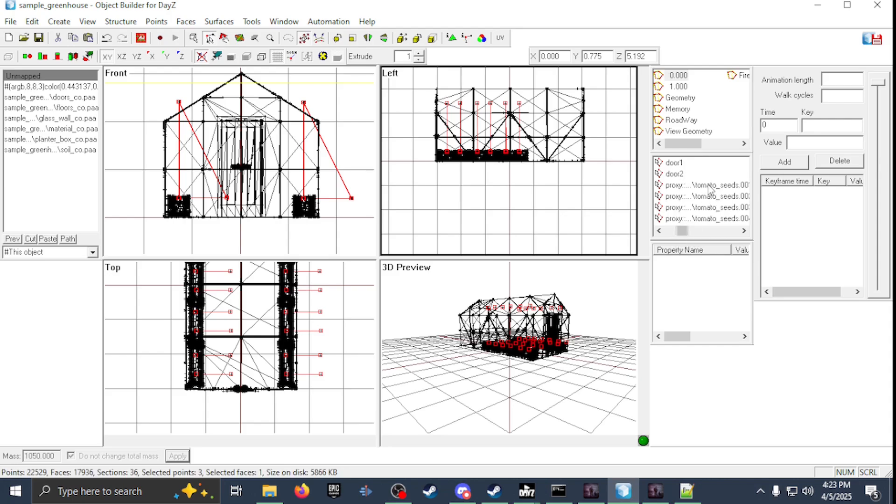
{"action": "left_click", "coordinate": [744, 231]}
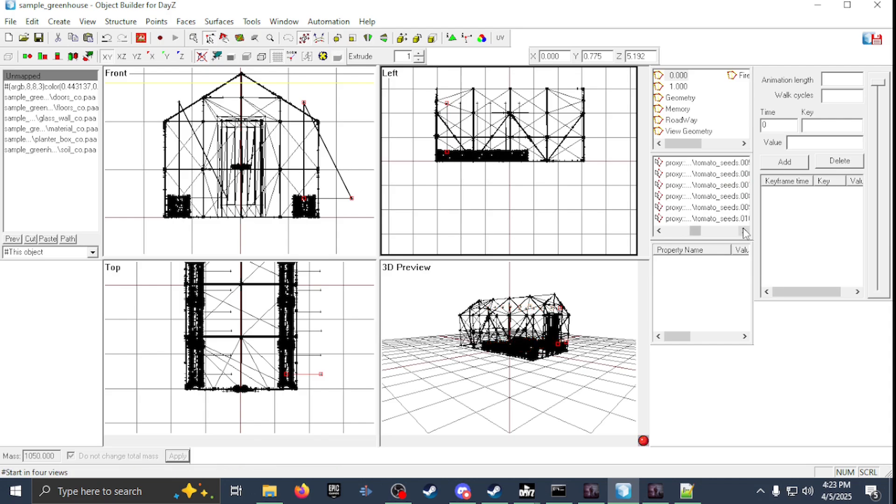
- Select all the tomato_seeds proxy selections in the 0.000 LOD to examine where the proxies sit in the planters
{"action": "left_click", "coordinate": [744, 231]}
{"action": "left_click", "coordinate": [744, 231]}
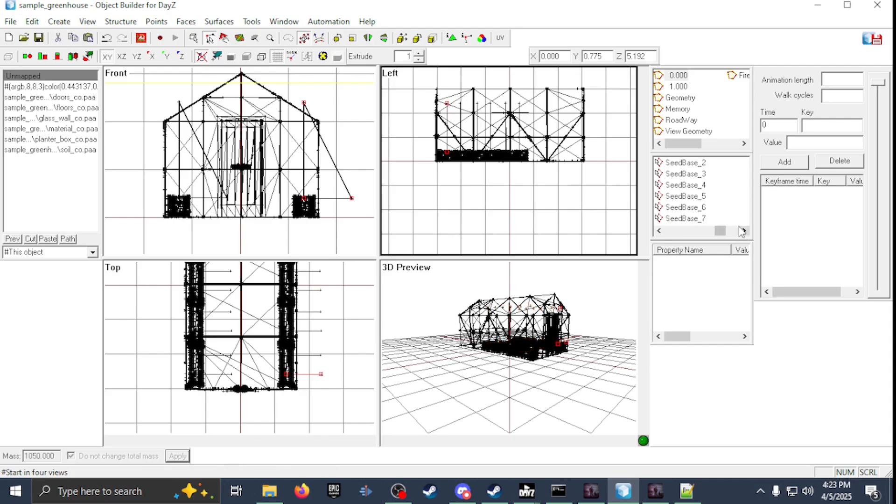
{"action": "left_click", "coordinate": [663, 231]}
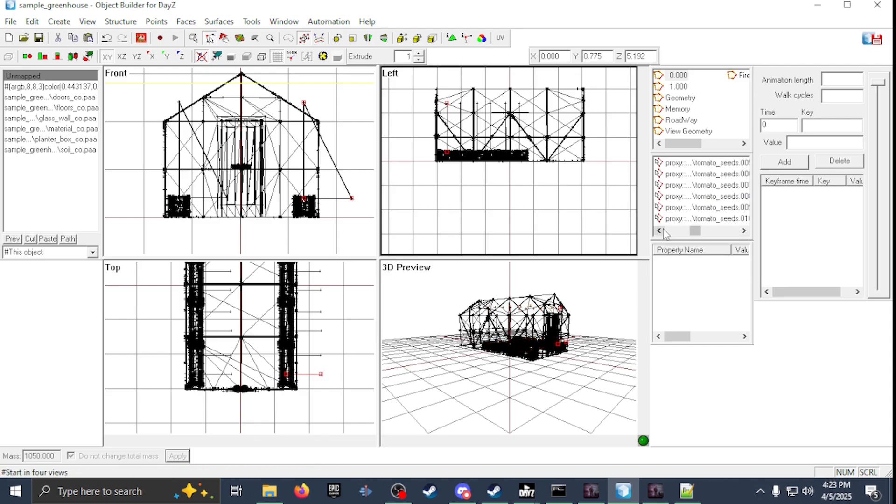
{"action": "left_click", "coordinate": [744, 231]}
{"action": "left_click", "coordinate": [710, 175], "text": "shift"}
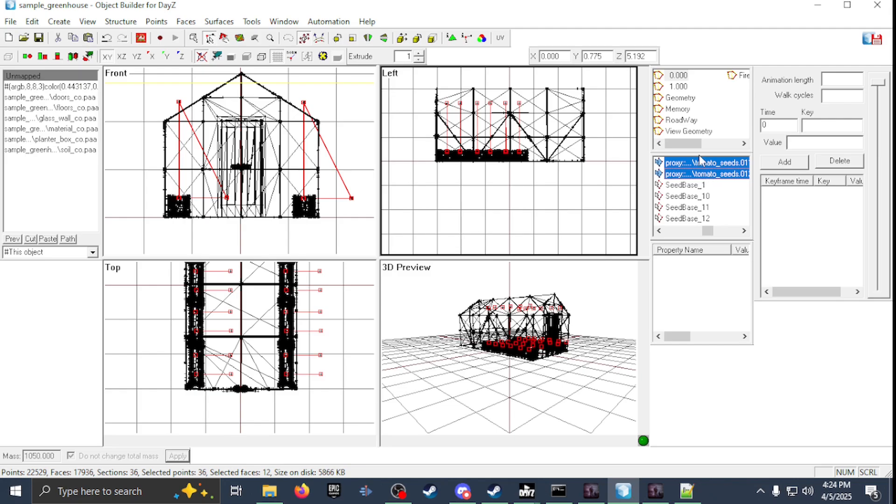
- Switch to the View Geometry LOD and examine the Slot_02 and Slot_01 selections, viewing Slot_01 up close in the Top and Left views
{"action": "left_click", "coordinate": [689, 131]}
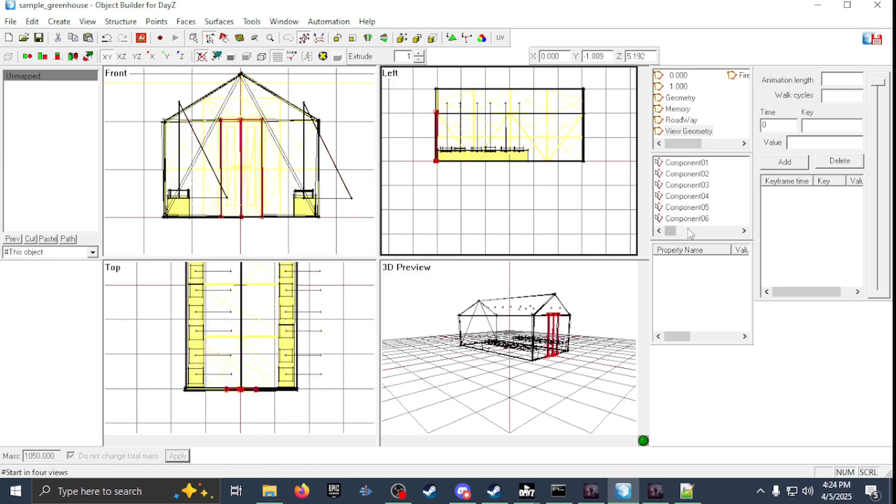
{"action": "left_click_drag", "start_coordinate": [667, 233], "coordinate": [715, 233]}
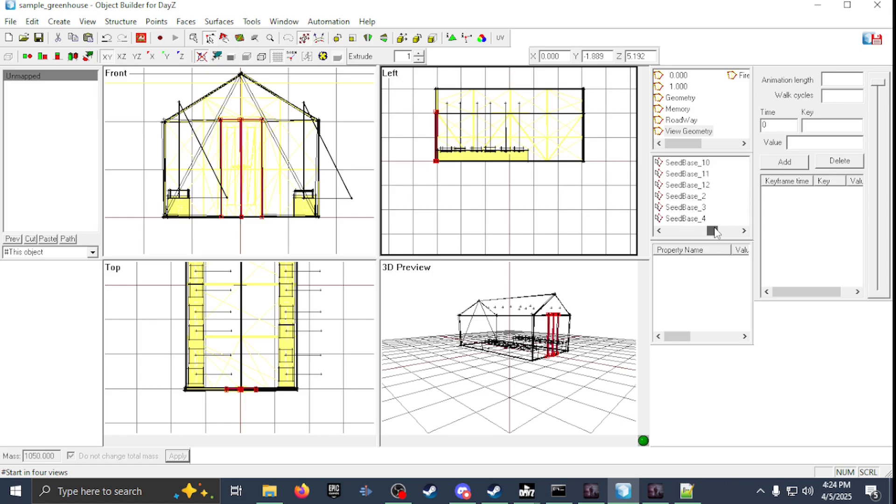
{"action": "left_click_drag", "start_coordinate": [718, 233], "coordinate": [730, 233]}
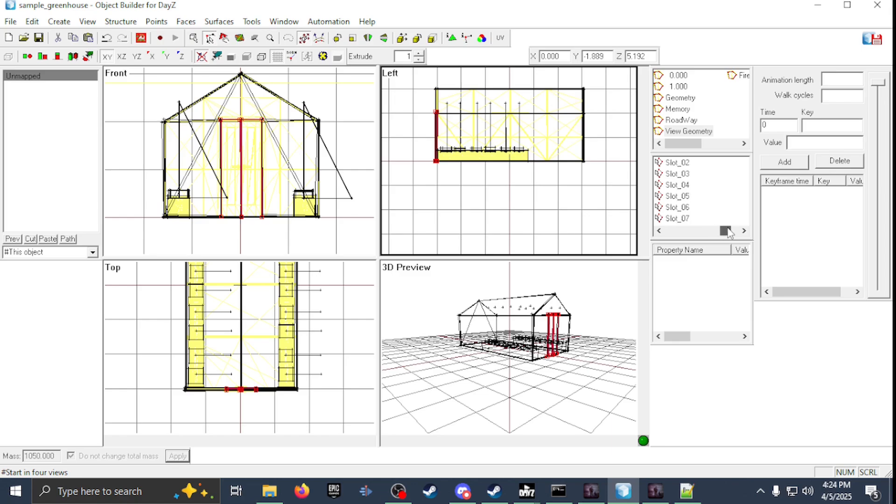
{"action": "left_click", "coordinate": [678, 162]}
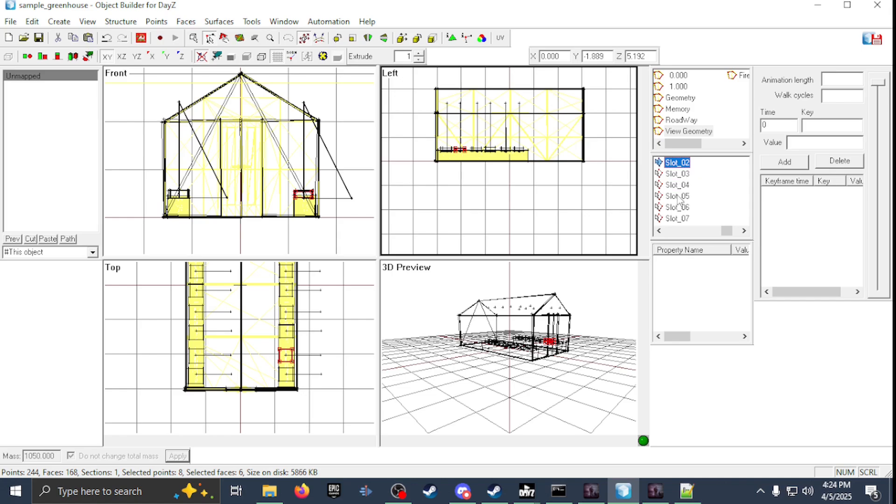
{"action": "left_click", "coordinate": [659, 230]}
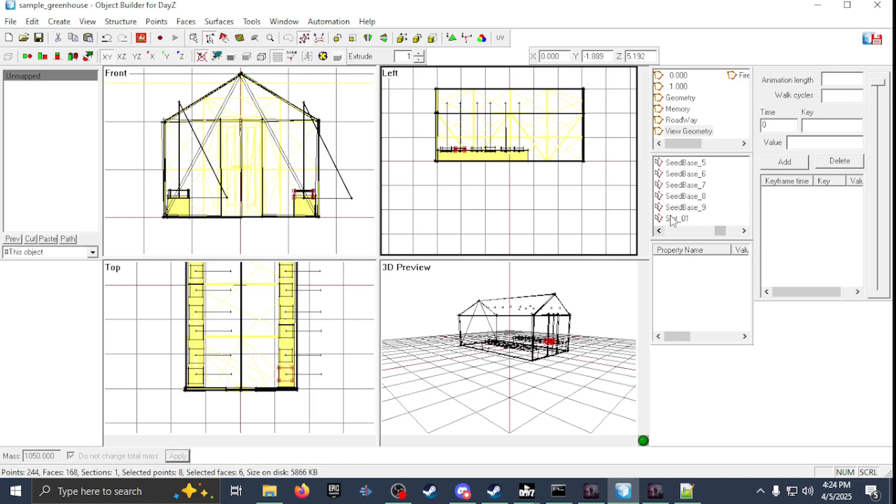
{"action": "left_click", "coordinate": [676, 218]}
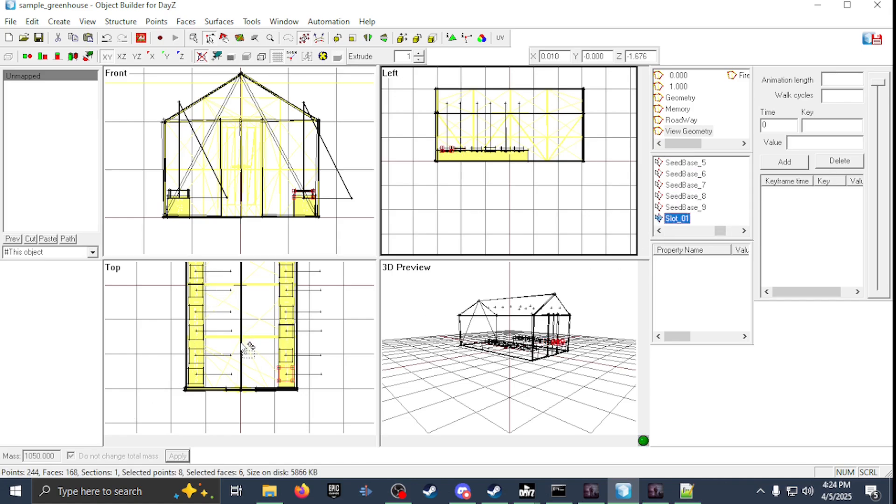
{"action": "scroll", "coordinate": [292, 166], "scroll_direction": "up", "scroll_amount": 5}
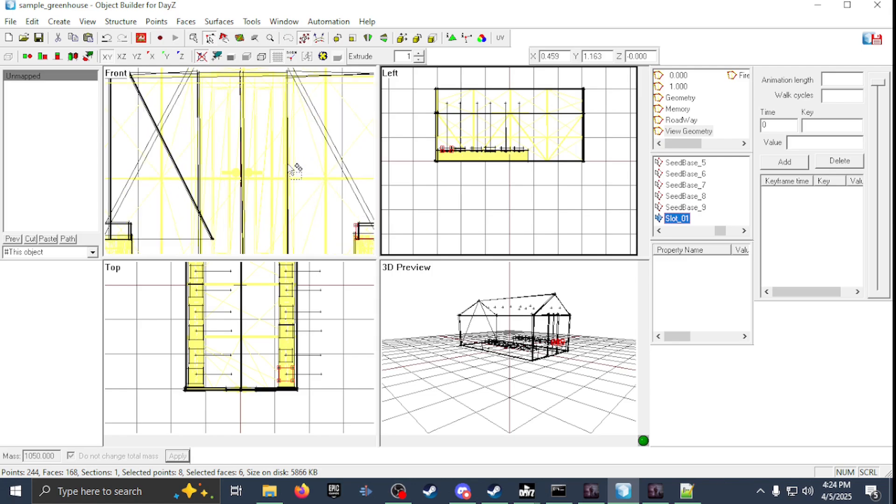
{"action": "left_click", "coordinate": [274, 391]}
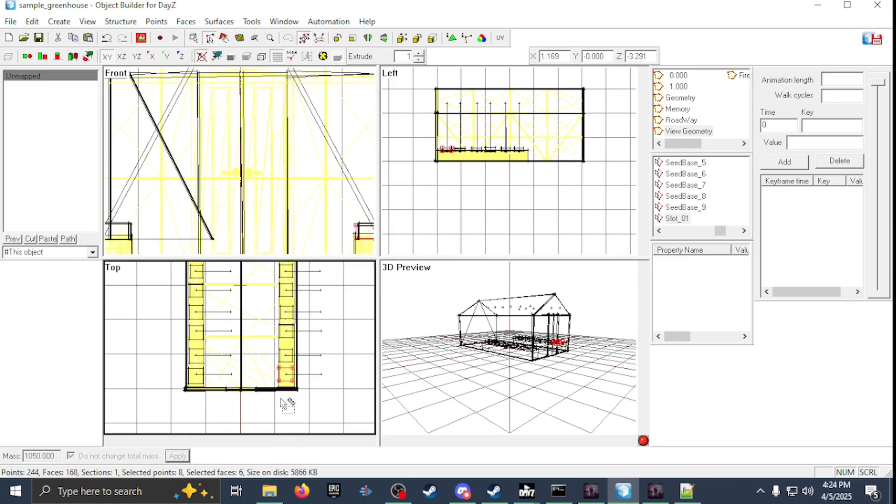
{"action": "scroll", "coordinate": [281, 399], "scroll_direction": "down", "scroll_amount": 1}
{"action": "scroll", "coordinate": [287, 404], "scroll_direction": "up", "scroll_amount": 3}
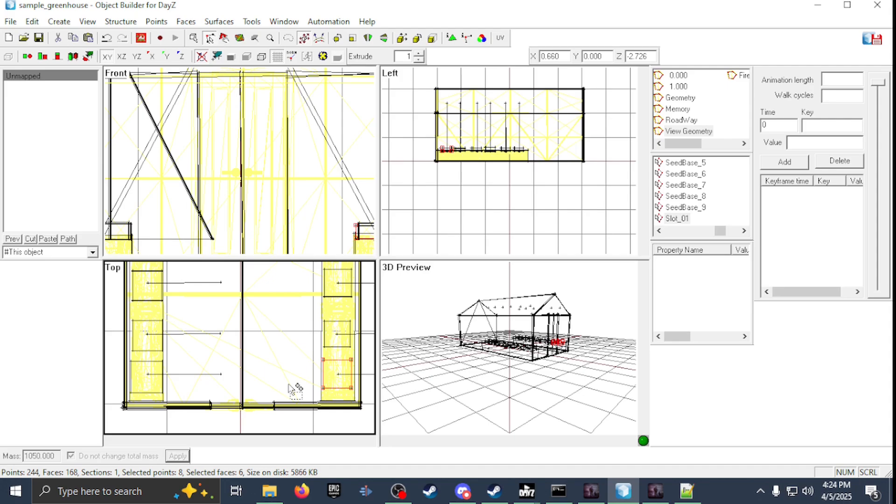
{"action": "scroll", "coordinate": [438, 157], "scroll_direction": "up", "scroll_amount": 5}
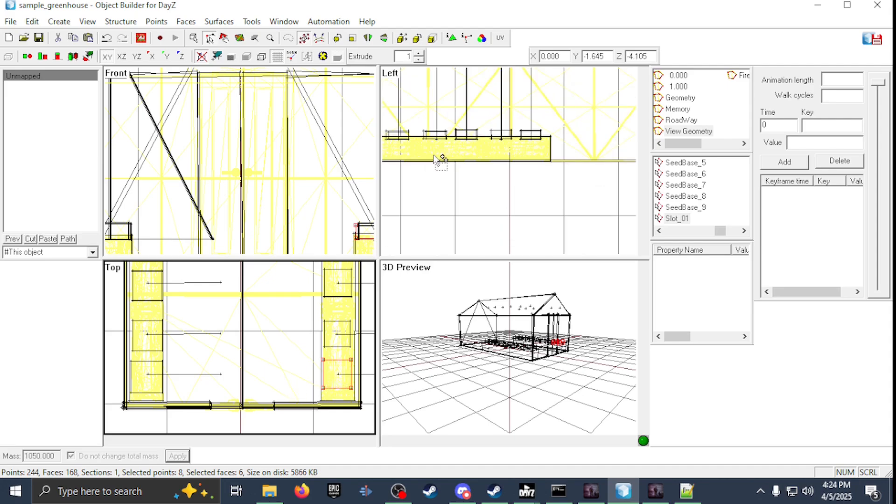
{"action": "middle_click_drag", "start_coordinate": [434, 156], "coordinate": [477, 158]}
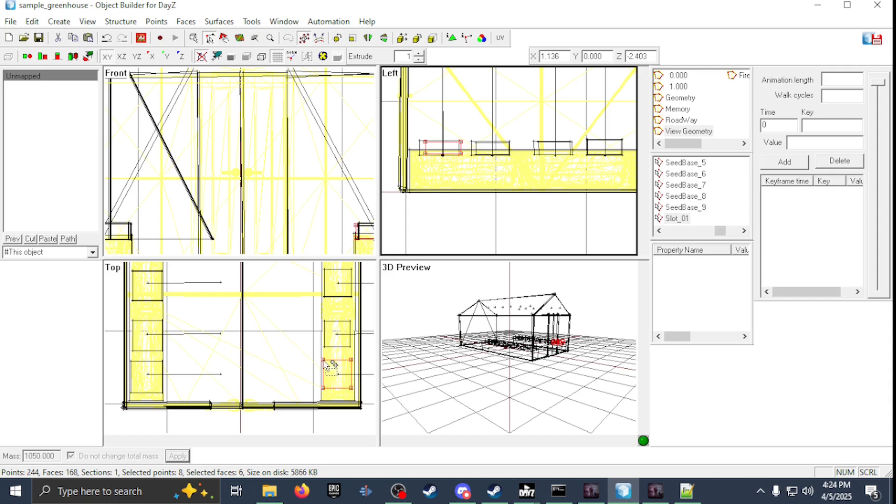
- Create a box of size 1 on every axis, centered to the pin, and move it over the Slot_01 position in the planter
{"action": "left_click", "coordinate": [59, 21]}
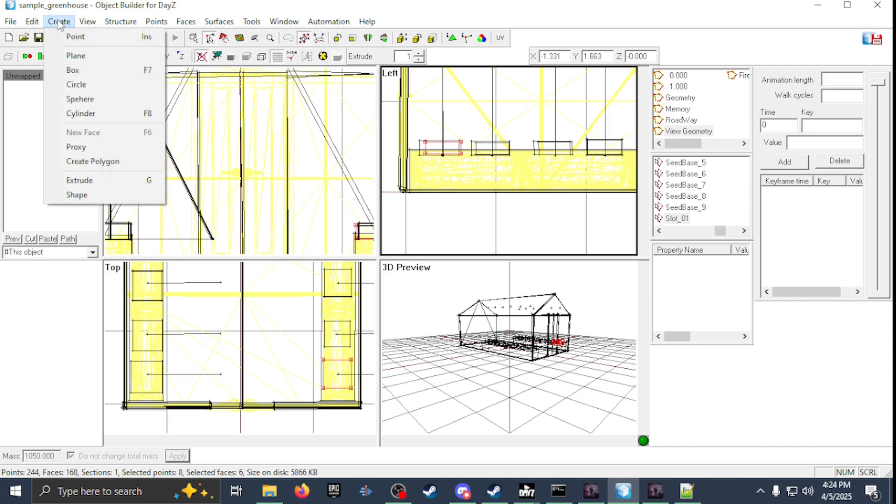
{"action": "left_click", "coordinate": [75, 70]}
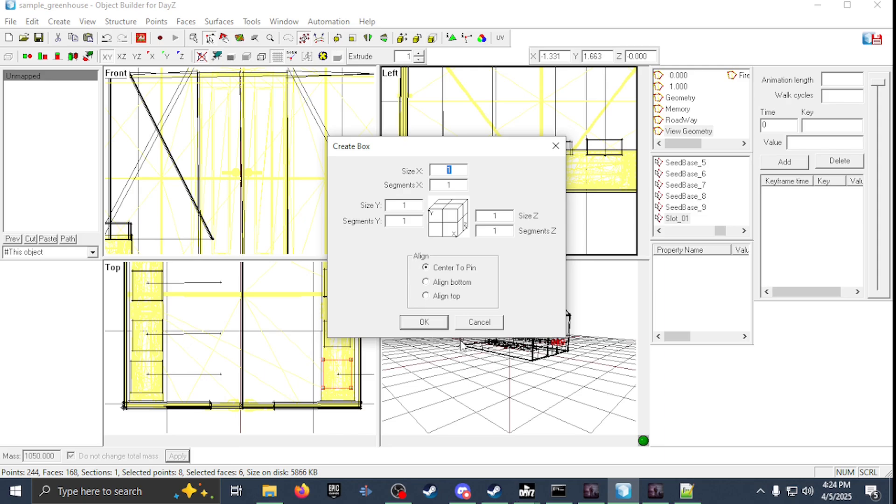
{"action": "left_click", "coordinate": [443, 327]}
{"action": "left_click_drag", "start_coordinate": [294, 164], "coordinate": [316, 177]}
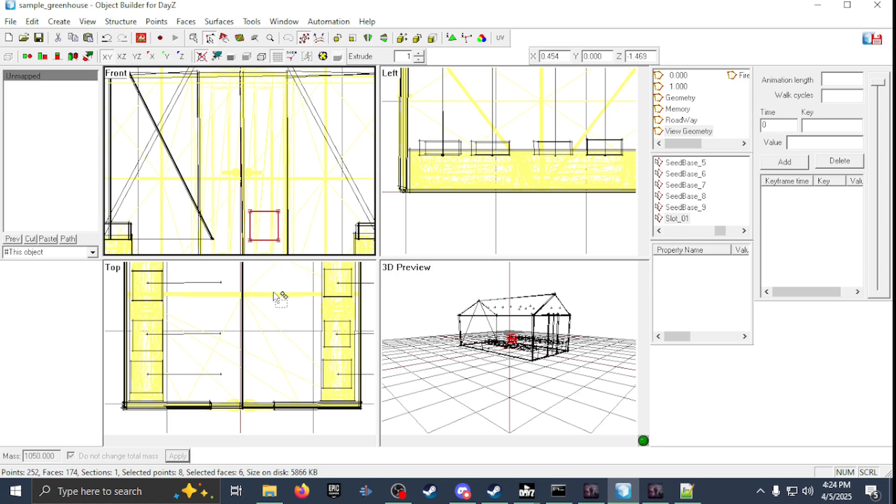
{"action": "left_click_drag", "start_coordinate": [273, 296], "coordinate": [328, 423]}
{"action": "left_click_drag", "start_coordinate": [329, 372], "coordinate": [352, 422]}
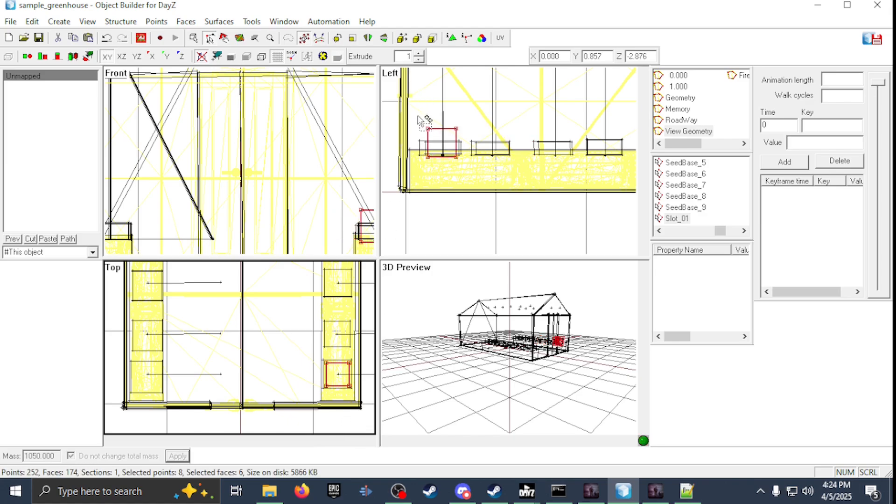
- Lower the new box's top face to the height of the Slot_01 box in the Left view and select the whole box
{"action": "left_click_drag", "start_coordinate": [418, 116], "coordinate": [451, 131]}
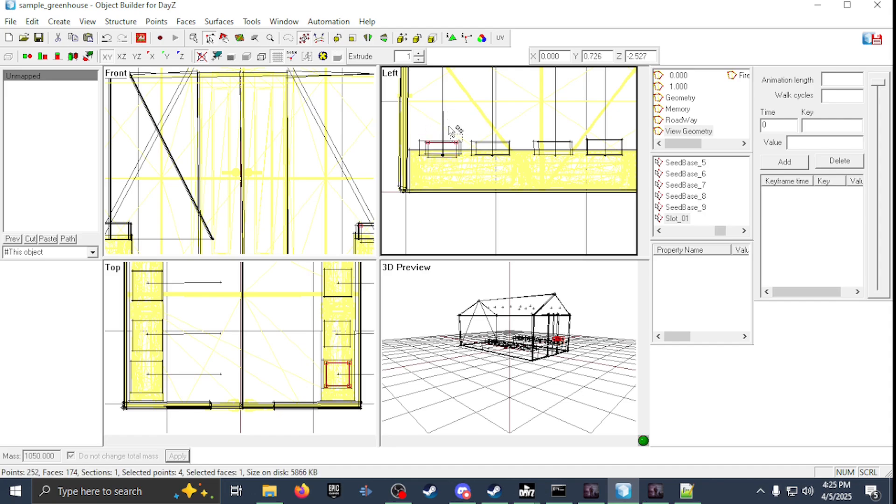
{"action": "left_click", "coordinate": [193, 38]}
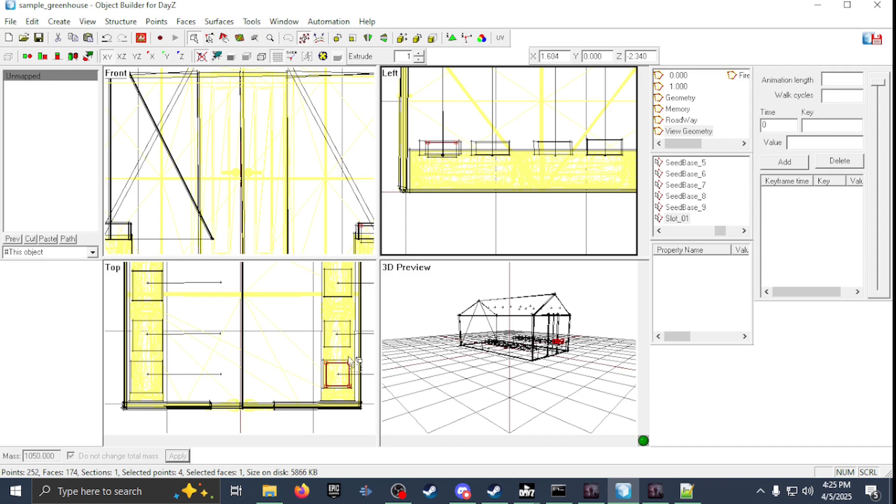
{"action": "left_click", "coordinate": [332, 370]}
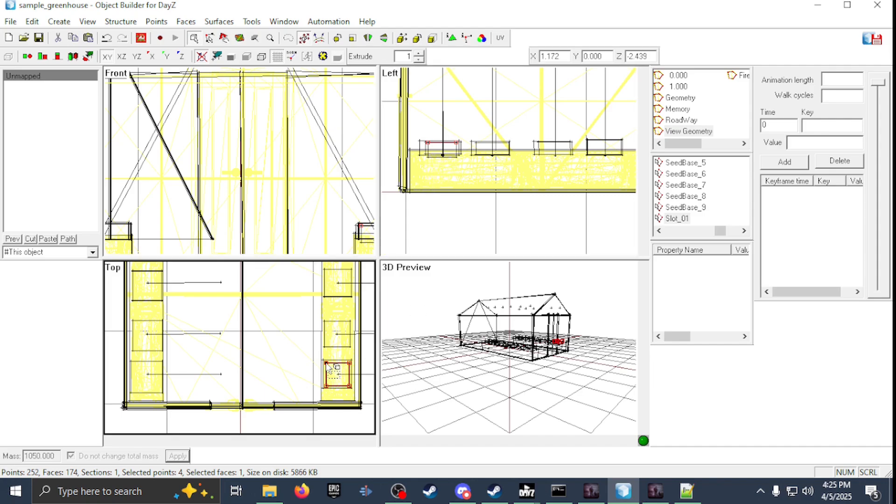
{"action": "left_click", "coordinate": [326, 363]}
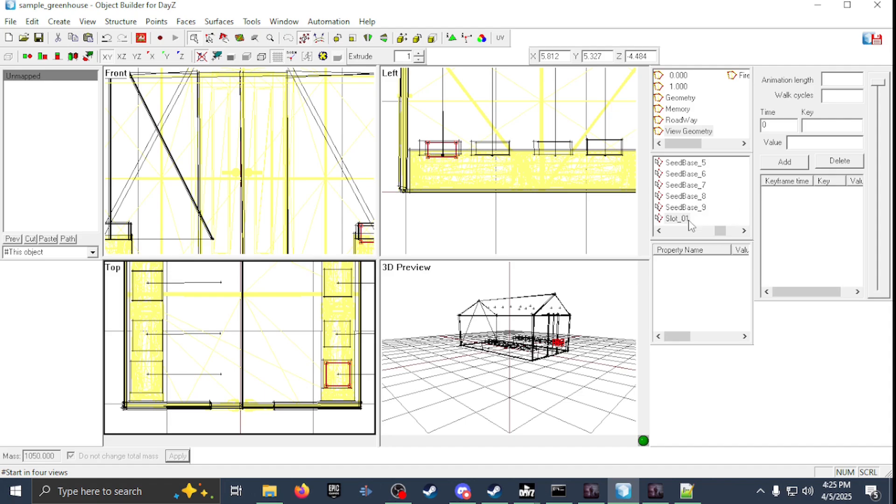
- Add a new named selection for the box with the default name, and remove both the box and the selection again
{"action": "right_click", "coordinate": [719, 203]}
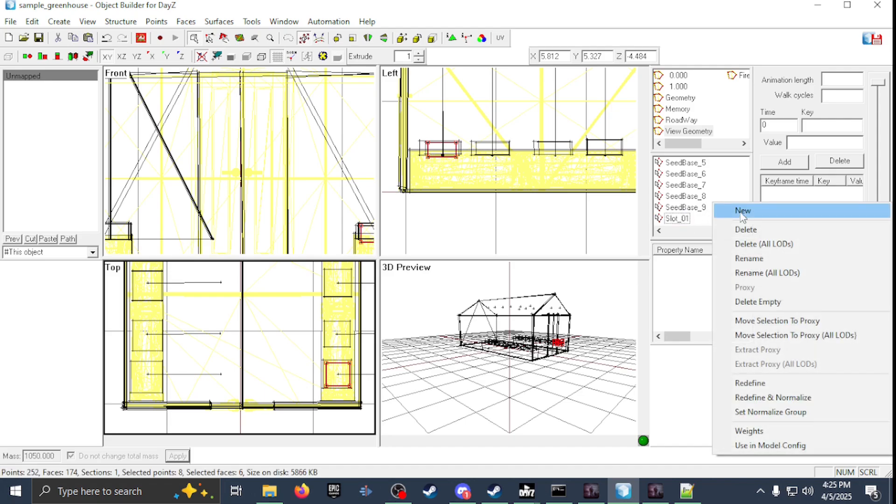
{"action": "left_click", "coordinate": [743, 211]}
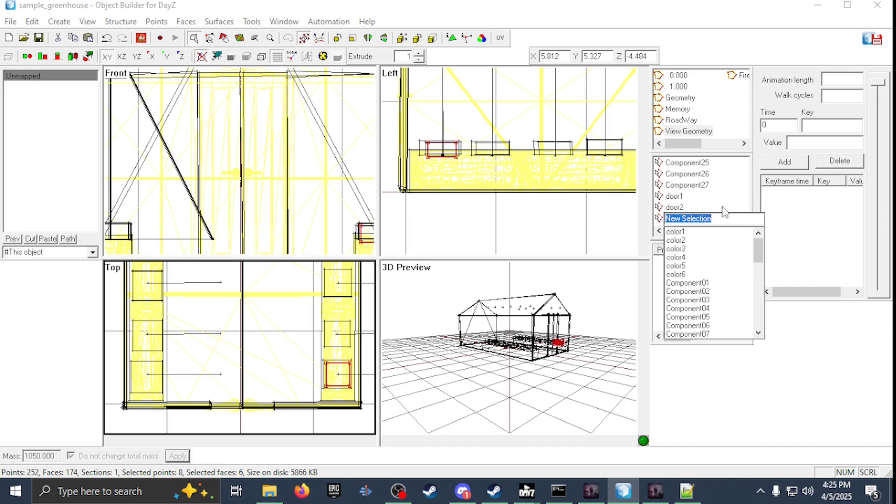
{"action": "left_click", "coordinate": [709, 215]}
{"action": "left_click", "coordinate": [702, 216]}
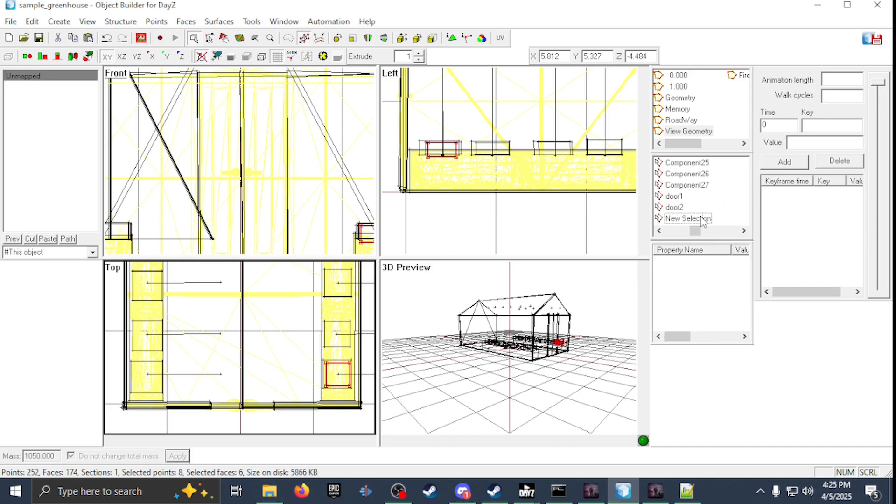
{"action": "left_click", "coordinate": [703, 219]}
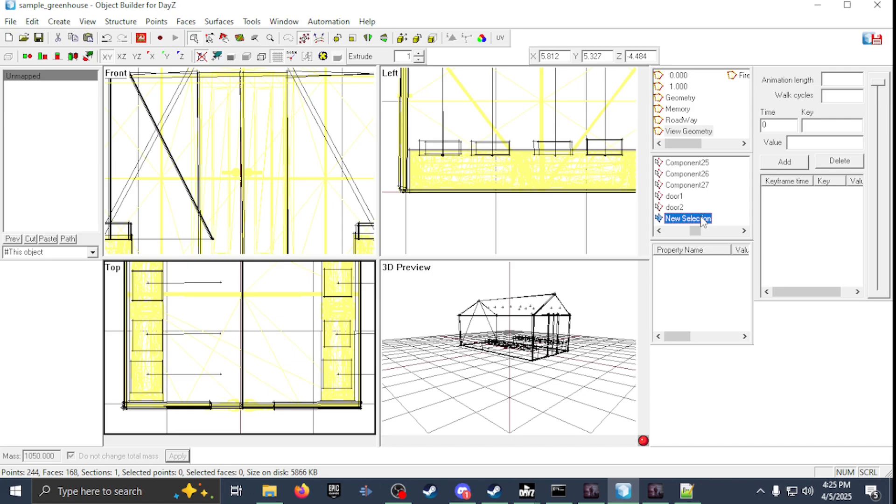
{"action": "right_click", "coordinate": [703, 221]}
{"action": "left_click", "coordinate": [731, 243]}
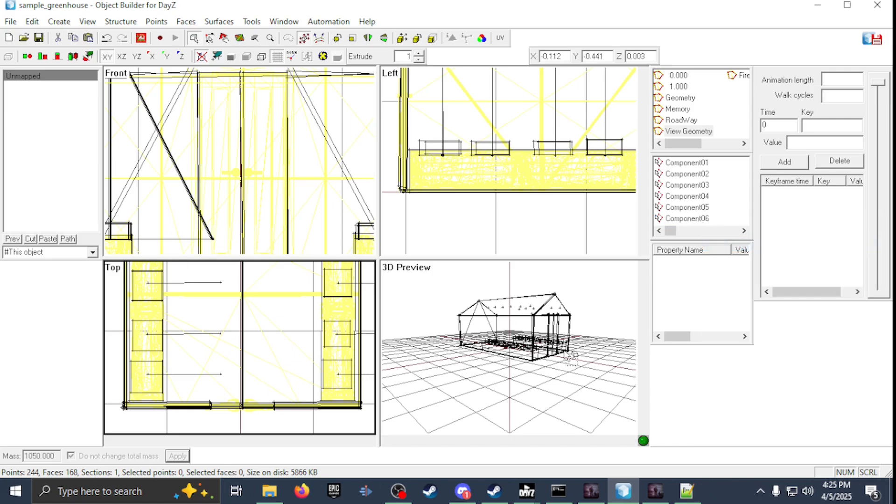
- Select Slot_01, Slot_02, Slot_03 and Slot_05 one after another to examine each slot's position along the planter
{"action": "left_click", "coordinate": [744, 230]}
{"action": "scroll", "coordinate": [253, 334], "scroll_direction": "down", "scroll_amount": 4}
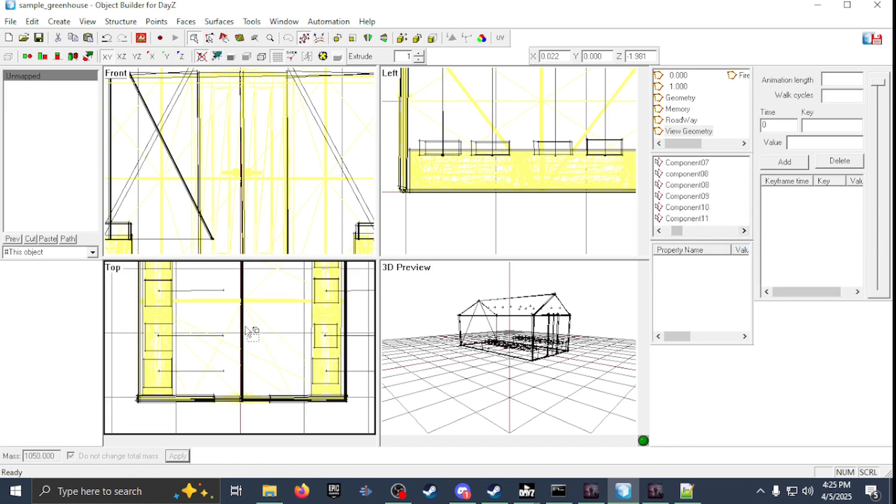
{"action": "scroll", "coordinate": [354, 351], "scroll_direction": "up", "scroll_amount": 2}
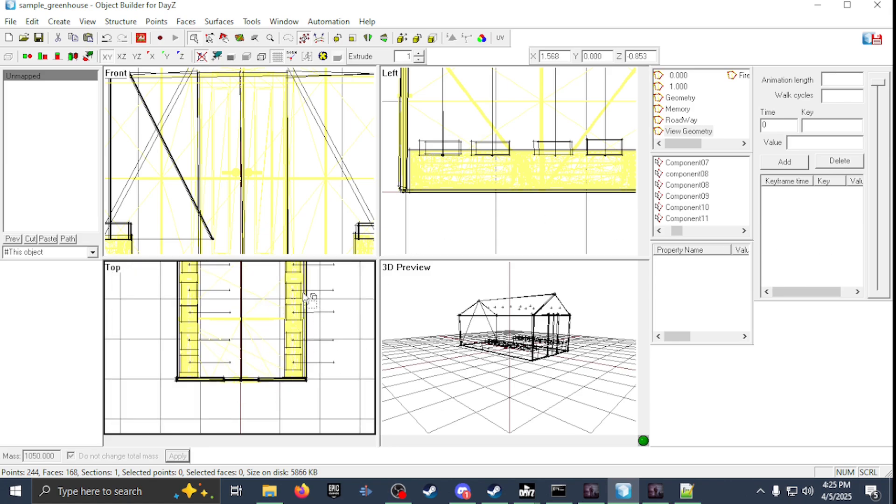
{"action": "scroll", "coordinate": [304, 286], "scroll_direction": "down", "scroll_amount": 1}
{"action": "scroll", "coordinate": [301, 283], "scroll_direction": "down", "scroll_amount": 1}
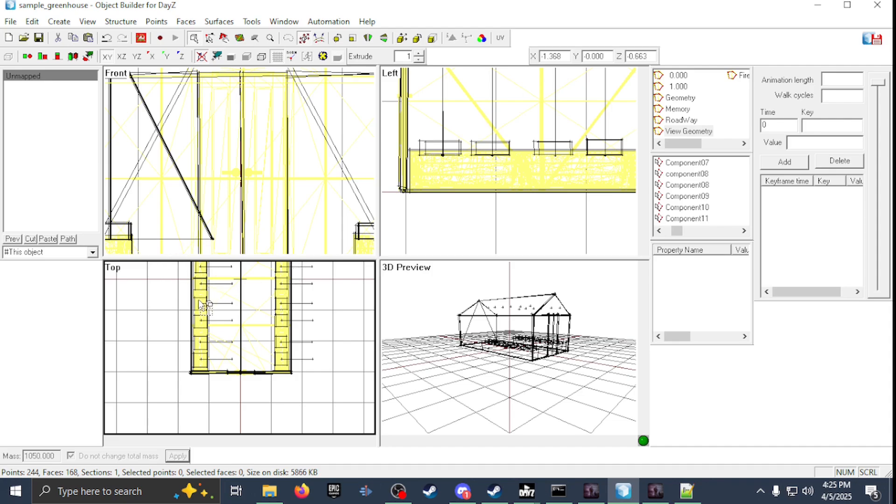
{"action": "left_click", "coordinate": [745, 231]}
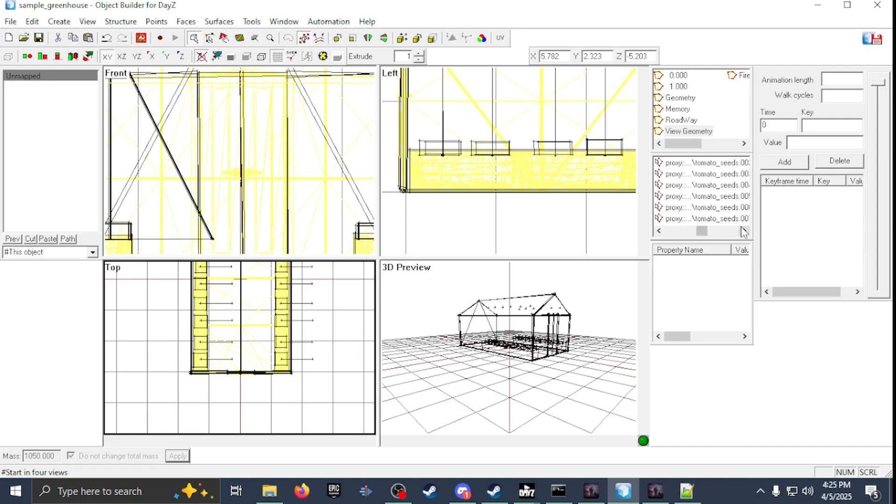
{"action": "left_click", "coordinate": [745, 231]}
{"action": "left_click", "coordinate": [745, 231]}
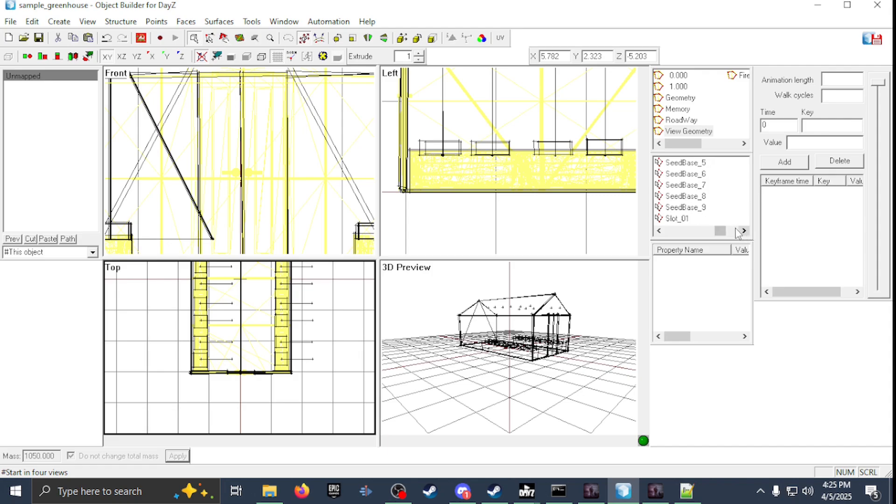
{"action": "left_click", "coordinate": [673, 219]}
{"action": "left_click", "coordinate": [744, 231]}
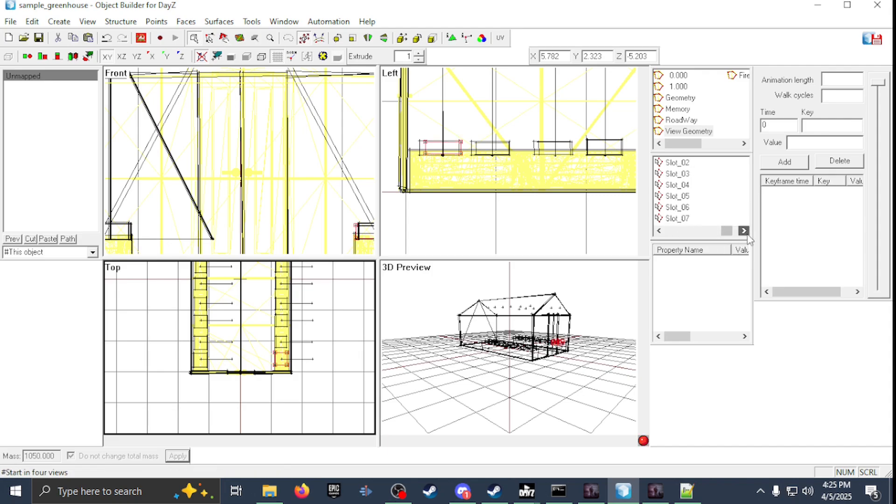
{"action": "left_click", "coordinate": [678, 163]}
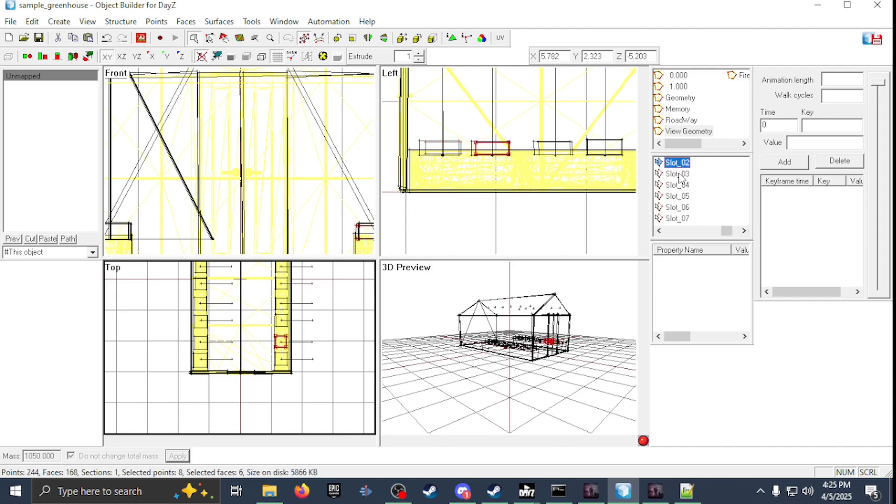
{"action": "left_click", "coordinate": [681, 174]}
{"action": "left_click", "coordinate": [681, 196]}
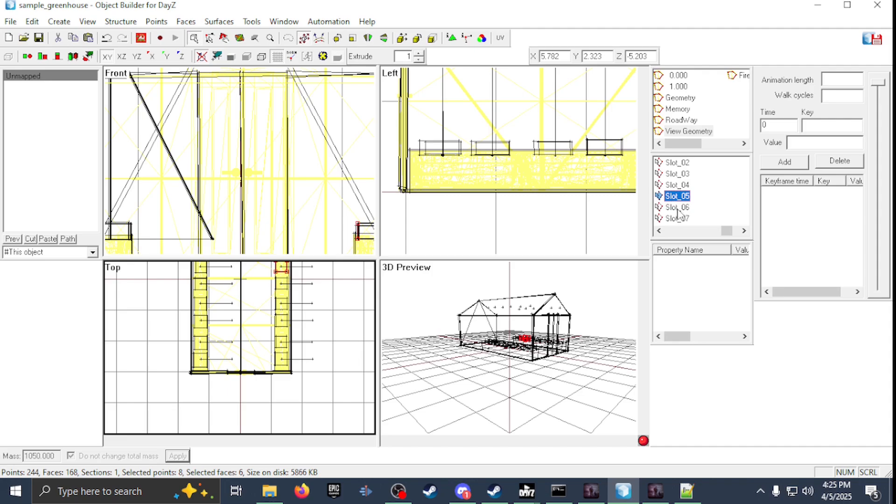
- Select Slot_06, Slot_07 and Slot_09 through Slot_12 one after another to examine each slot box's position in the planters
{"action": "left_click", "coordinate": [678, 207]}
{"action": "left_click", "coordinate": [678, 218]}
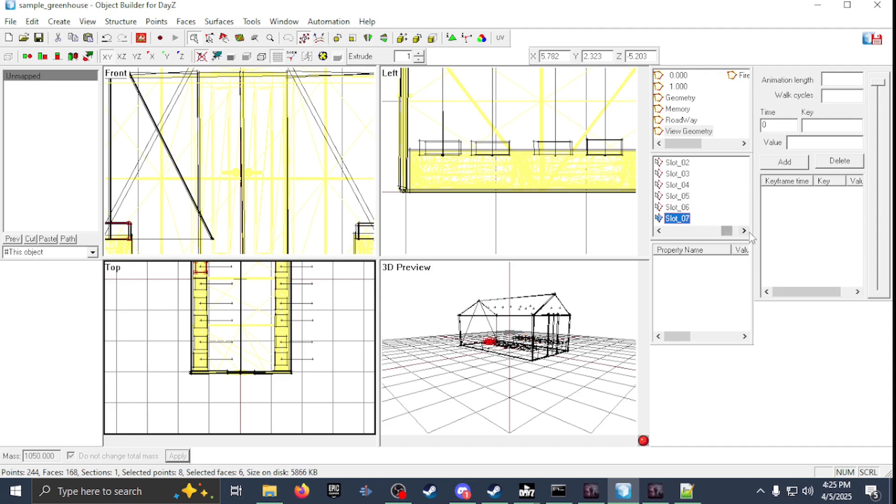
{"action": "left_click", "coordinate": [744, 231]}
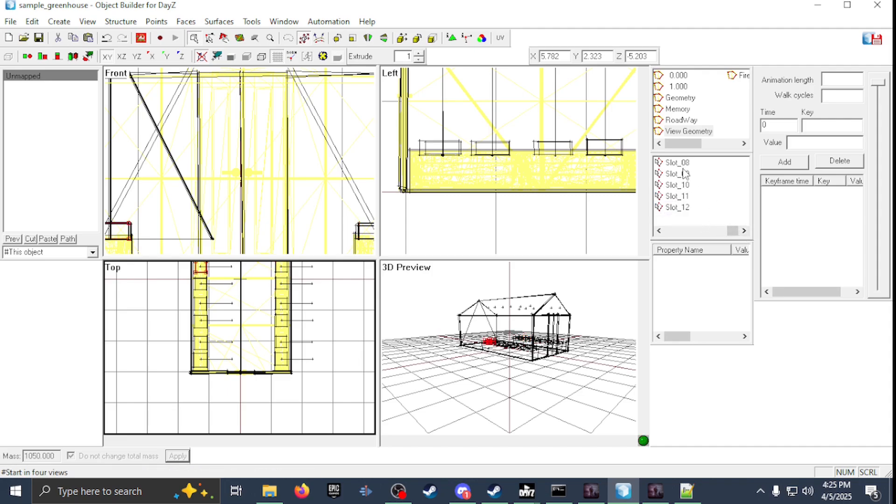
{"action": "left_click", "coordinate": [683, 175]}
{"action": "left_click", "coordinate": [678, 186]}
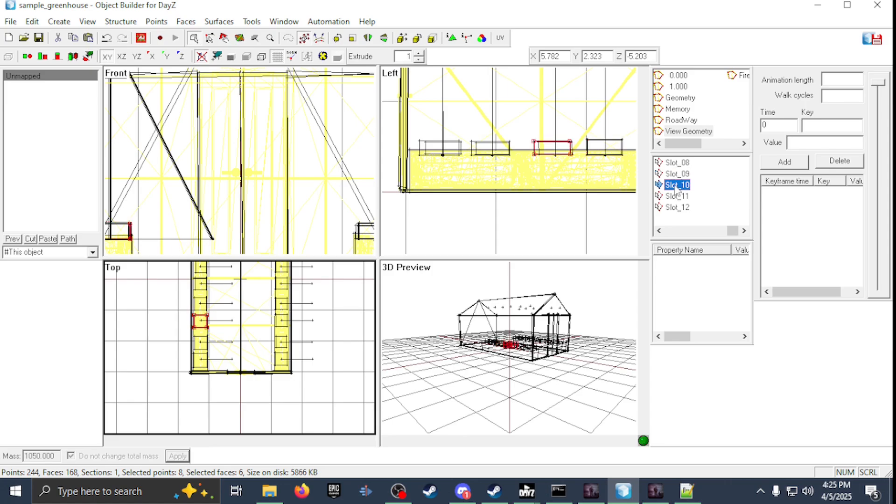
{"action": "left_click", "coordinate": [677, 197]}
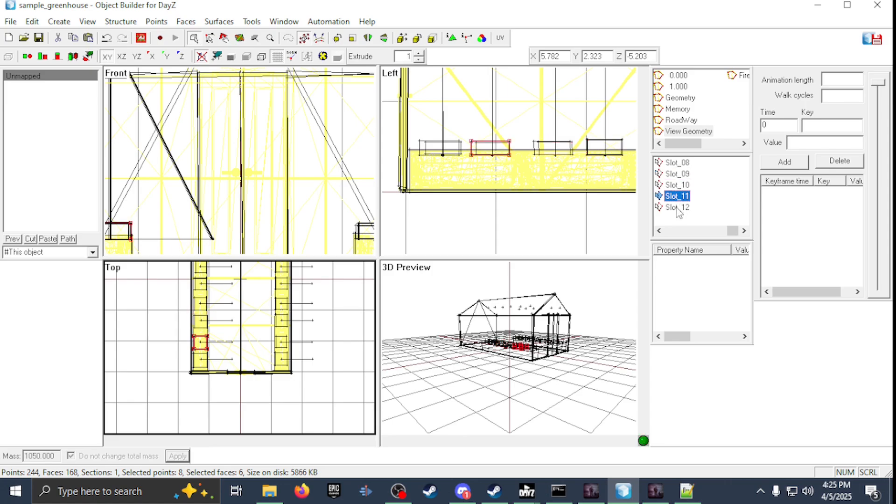
{"action": "left_click", "coordinate": [678, 207]}
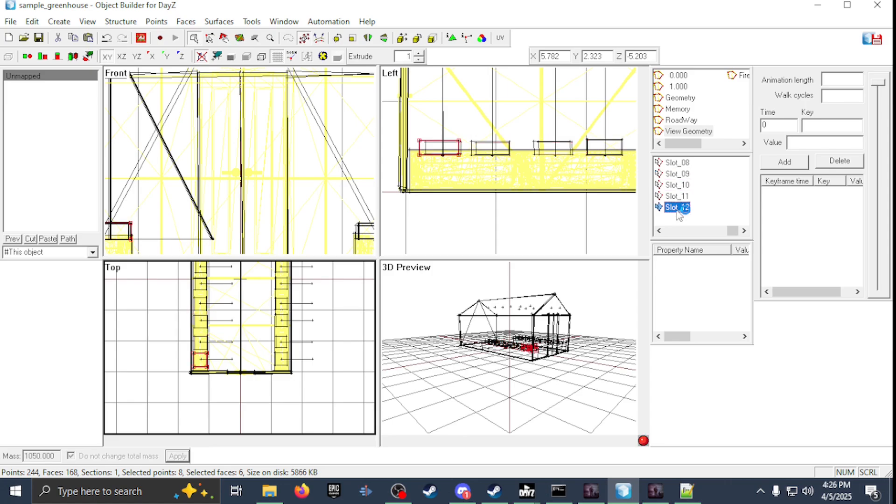
- Switch to the Fire Geometry LOD and look through its named selections, from the components to the SeedBase entries
{"action": "left_click", "coordinate": [741, 76]}
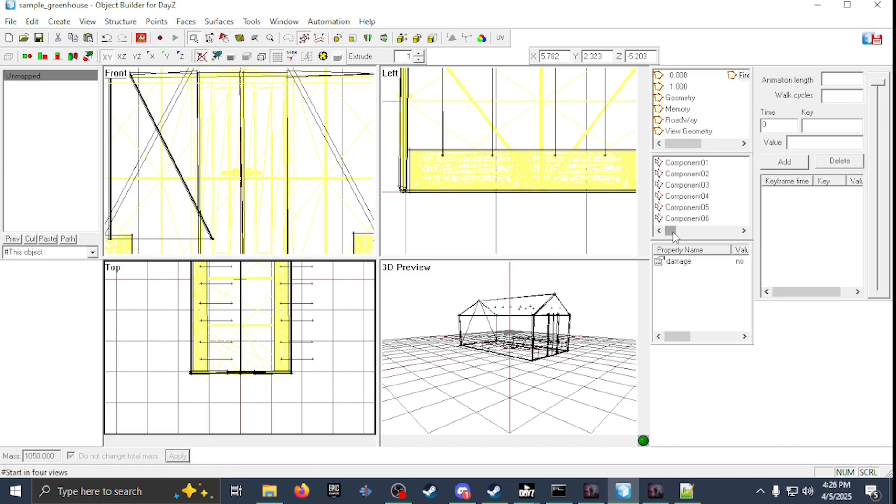
{"action": "left_click_drag", "start_coordinate": [674, 232], "coordinate": [740, 234]}
{"action": "scroll", "coordinate": [747, 252], "scroll_direction": "up", "scroll_amount": 5}
{"action": "scroll", "coordinate": [742, 254], "scroll_direction": "down", "scroll_amount": 5}
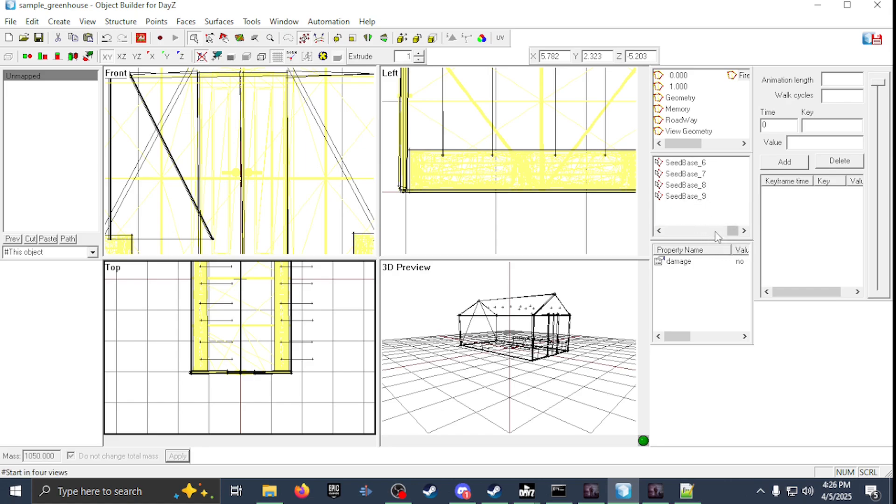
{"action": "left_click_drag", "start_coordinate": [727, 234], "coordinate": [691, 236]}
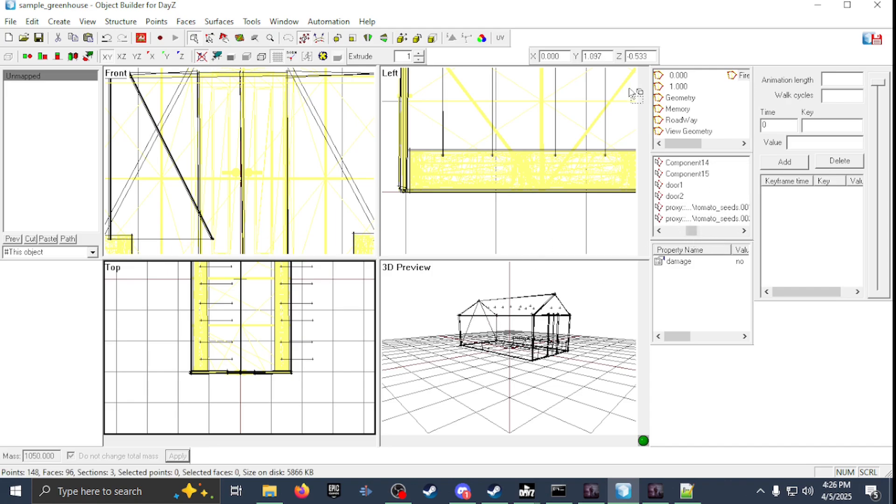
- Open the Geometry LOD to compare its component and door selections, and return to the Fire Geometry LOD
{"action": "left_click", "coordinate": [678, 98]}
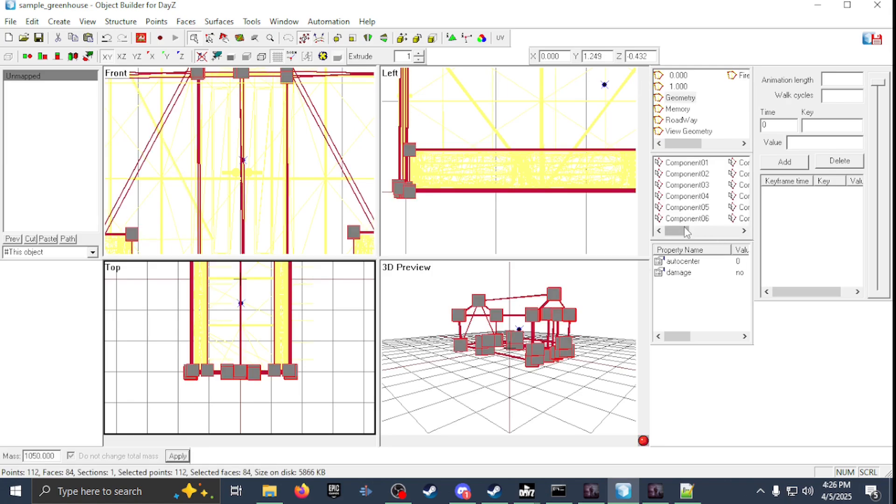
{"action": "left_click_drag", "start_coordinate": [686, 232], "coordinate": [733, 237]}
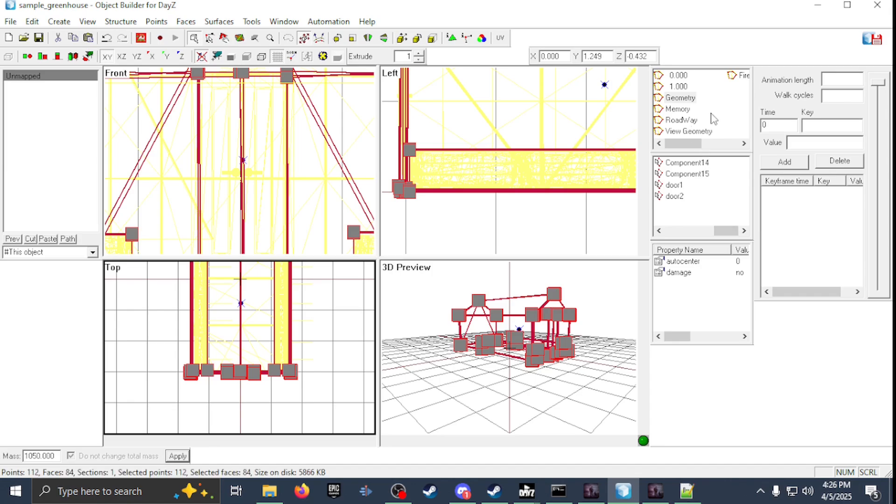
{"action": "left_click", "coordinate": [738, 76]}
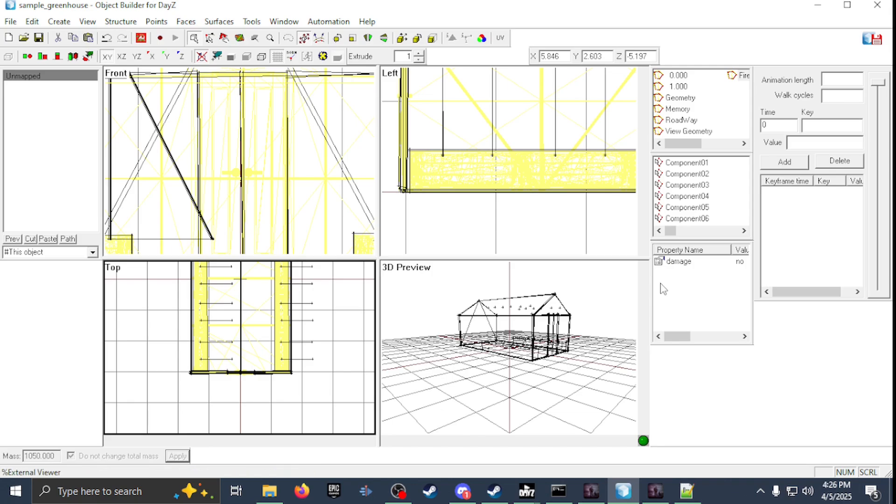
- Select the greenhouse shell's faces in the Fire Geometry LOD and open their face properties
{"action": "left_click", "coordinate": [679, 262]}
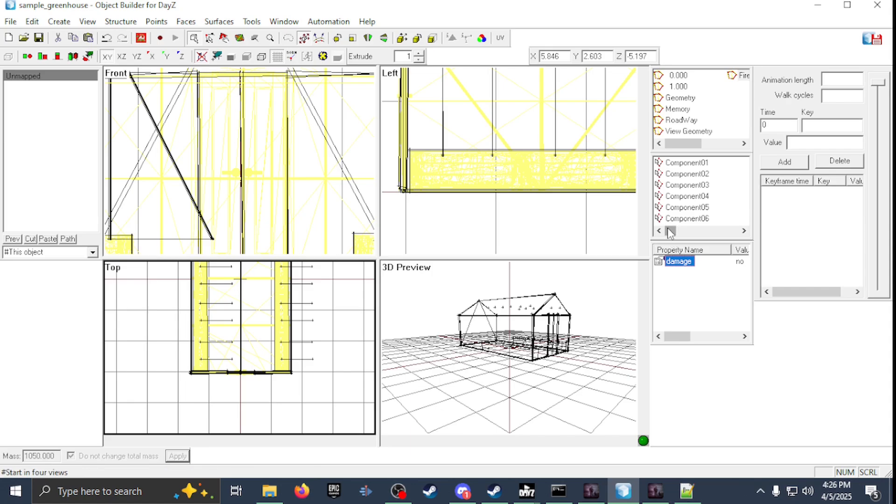
{"action": "scroll", "coordinate": [347, 127], "scroll_direction": "down", "scroll_amount": 4}
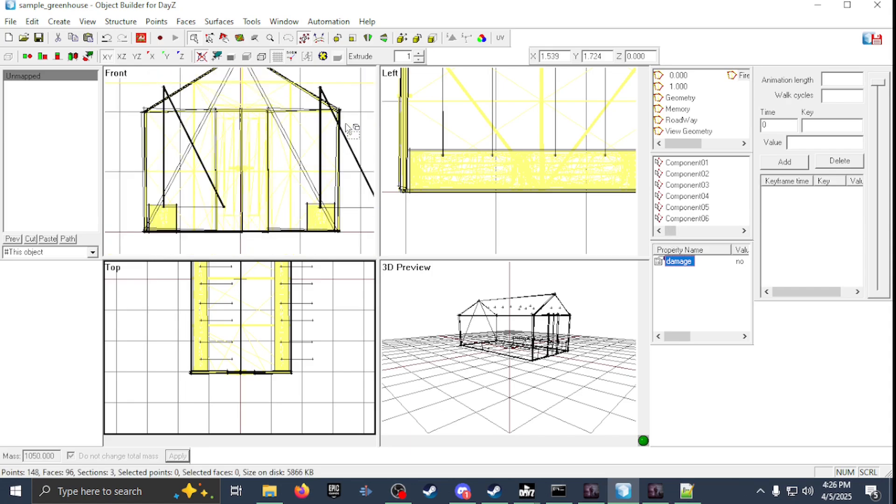
{"action": "scroll", "coordinate": [347, 127], "scroll_direction": "down", "scroll_amount": 1}
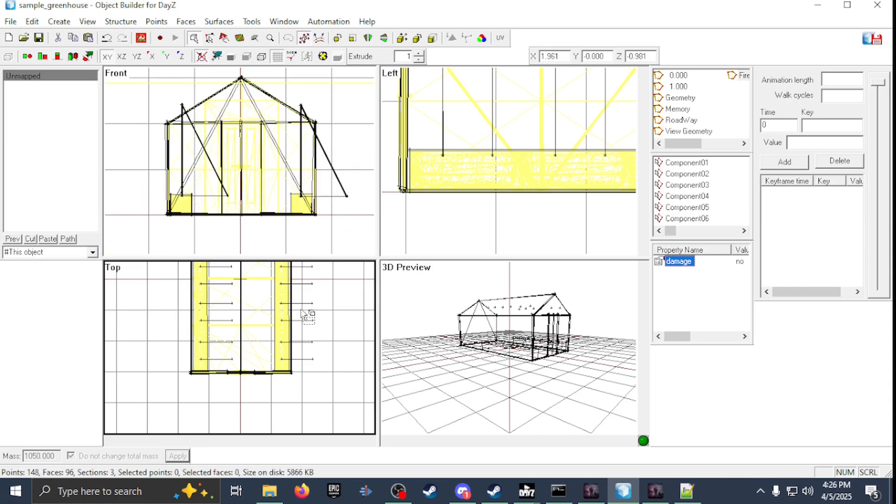
{"action": "scroll", "coordinate": [302, 314], "scroll_direction": "down", "scroll_amount": 2}
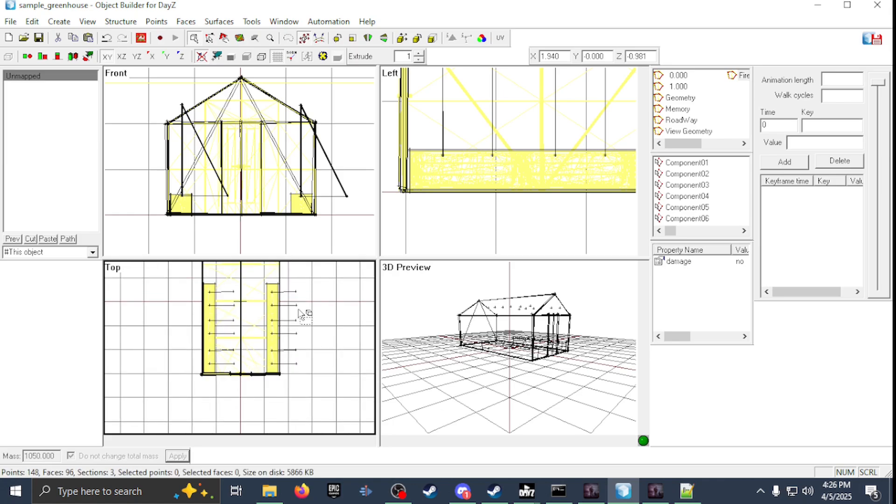
{"action": "scroll", "coordinate": [299, 309], "scroll_direction": "up", "scroll_amount": 2}
{"action": "scroll", "coordinate": [301, 313], "scroll_direction": "up", "scroll_amount": 2}
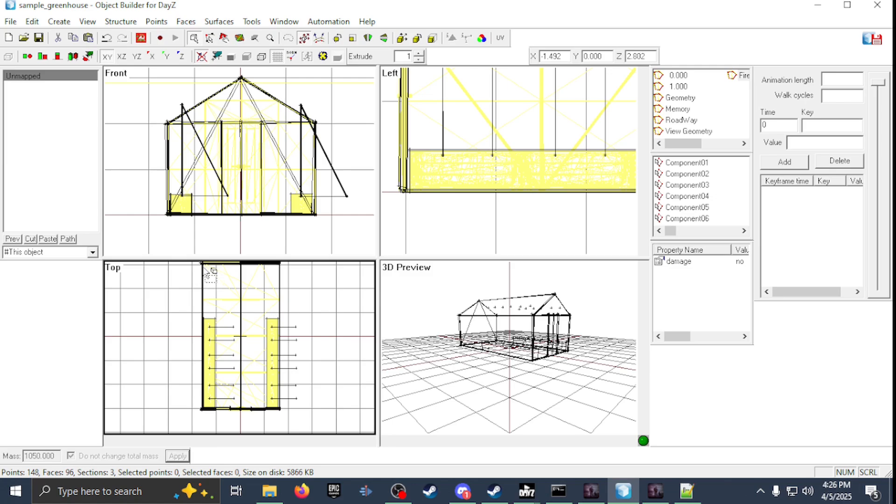
{"action": "left_click_drag", "start_coordinate": [202, 265], "coordinate": [294, 279]}
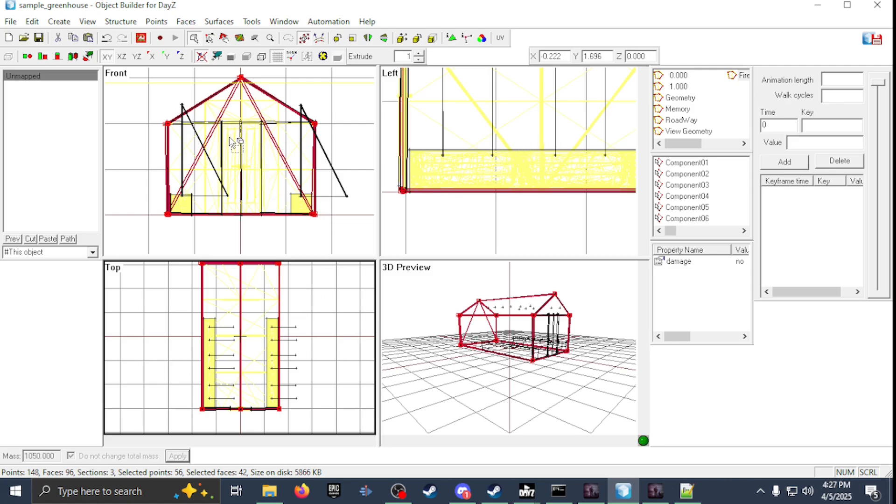
{"action": "key", "text": "e"}
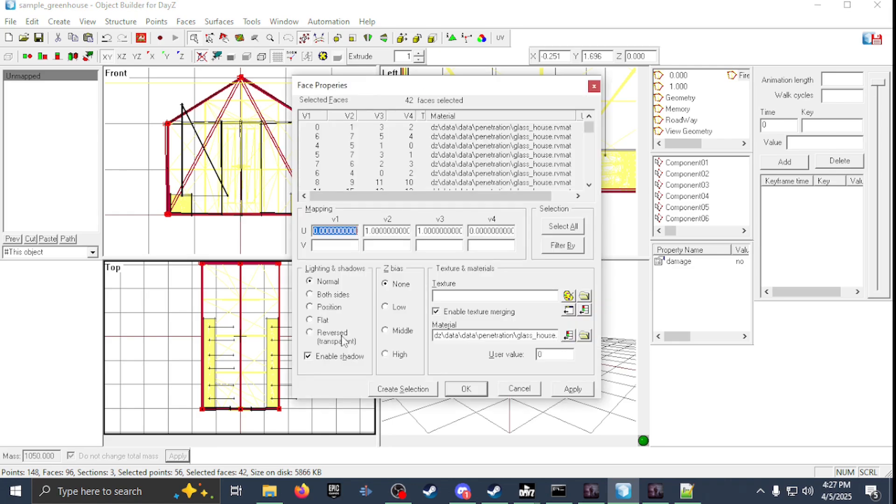
- Browse to DZ\data\data\penetration on the P: drive, pick the glass material for the shell faces, and discard the change
{"action": "left_click", "coordinate": [584, 335]}
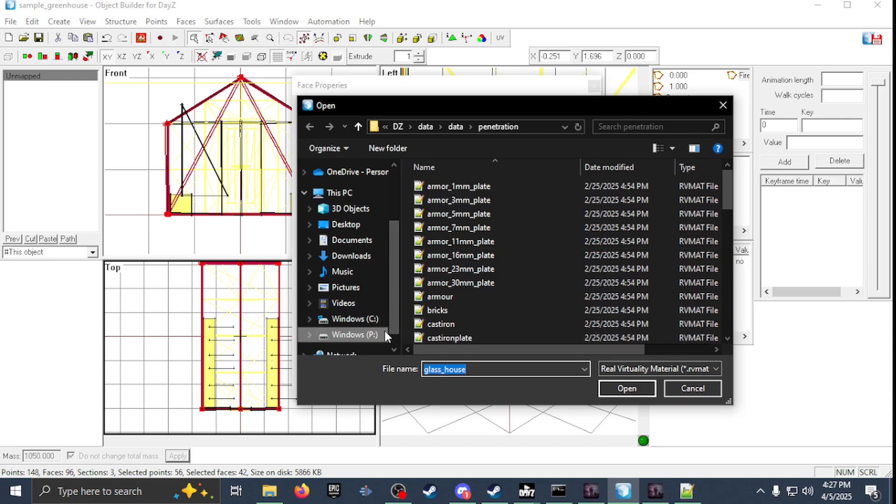
{"action": "left_click", "coordinate": [377, 336]}
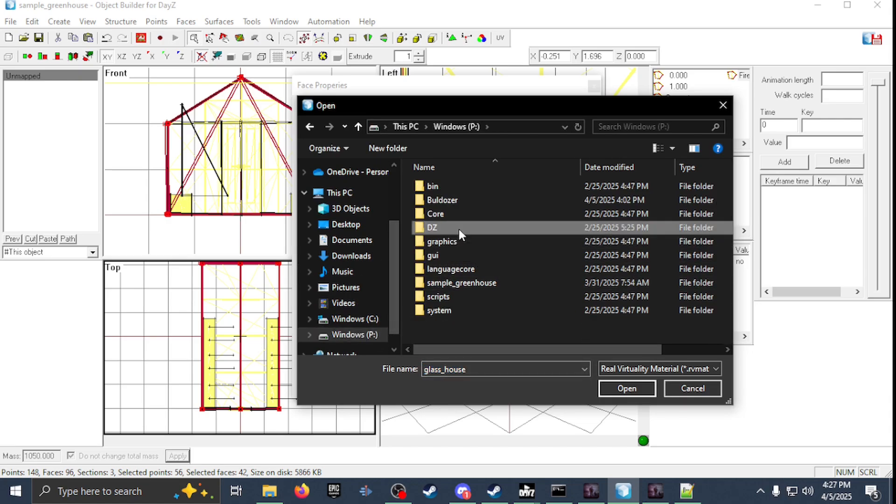
{"action": "double_click", "coordinate": [459, 228]}
{"action": "double_click", "coordinate": [455, 270]}
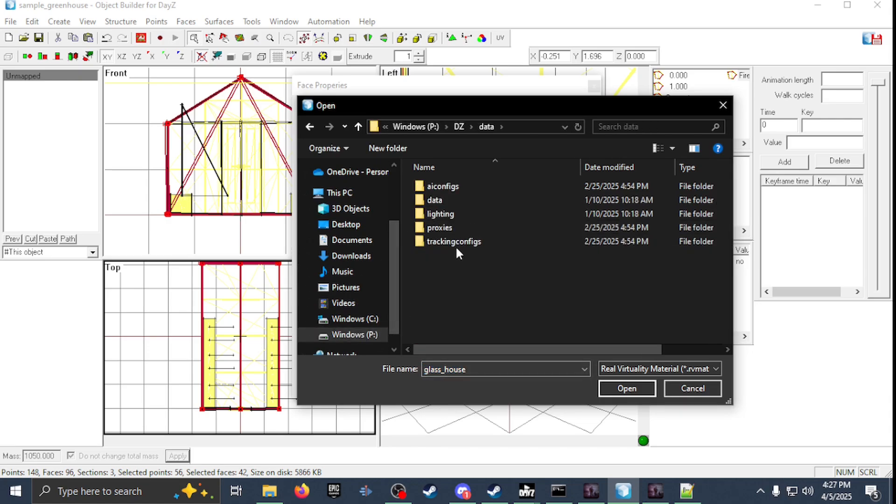
{"action": "double_click", "coordinate": [475, 201]}
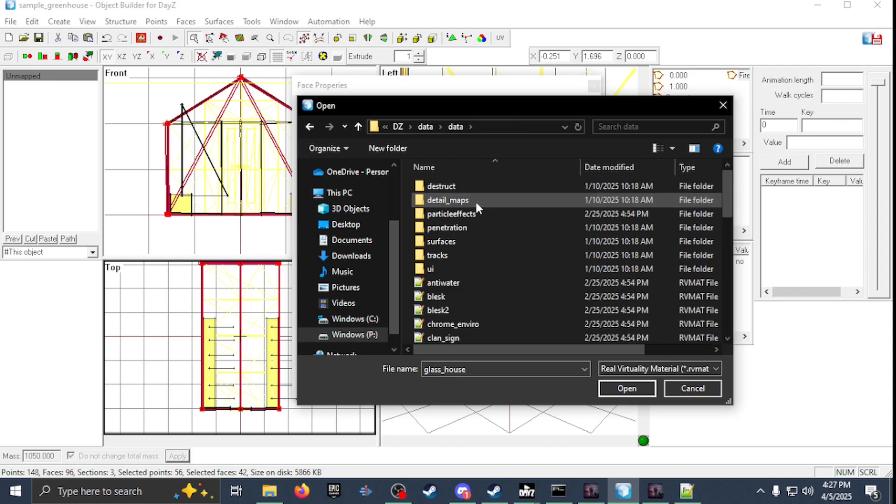
{"action": "double_click", "coordinate": [464, 228]}
{"action": "scroll", "coordinate": [464, 224], "scroll_direction": "down", "scroll_amount": 5}
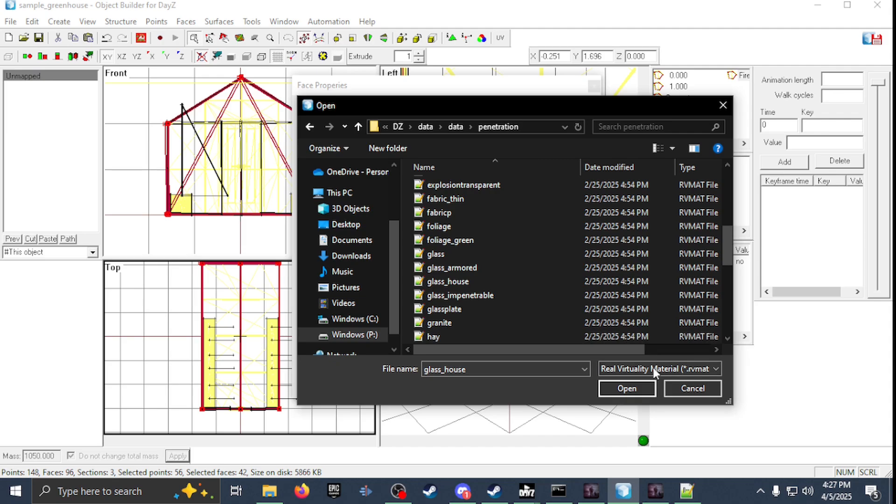
{"action": "double_click", "coordinate": [446, 253]}
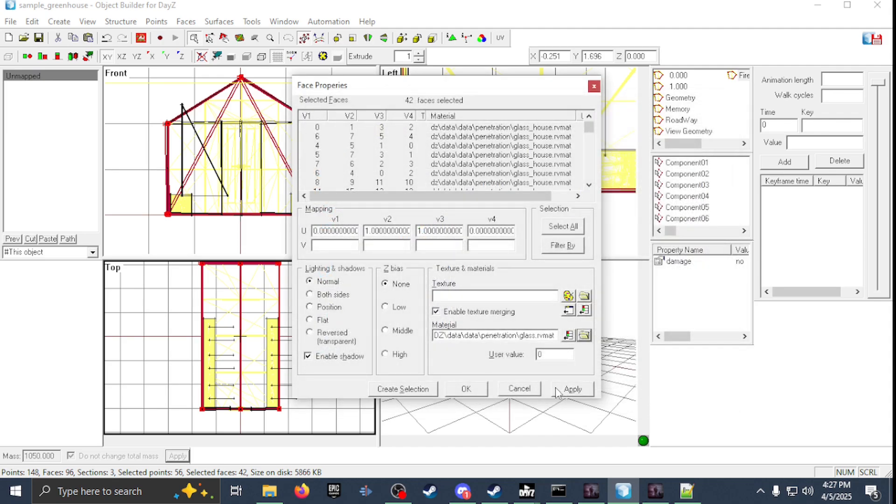
{"action": "left_click", "coordinate": [530, 393]}
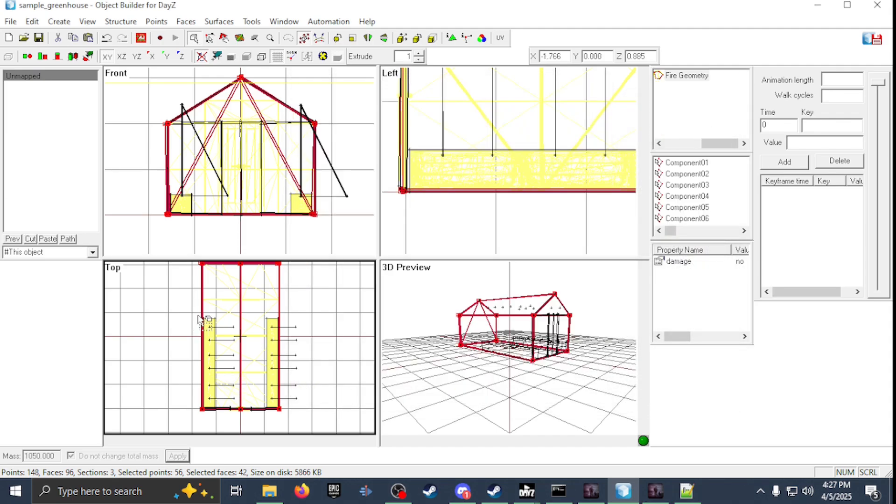
- Select both planter boxes and examine their material in the face properties and the available penetration materials, leaving the faces unchanged
{"action": "left_click_drag", "start_coordinate": [186, 190], "coordinate": [206, 202]}
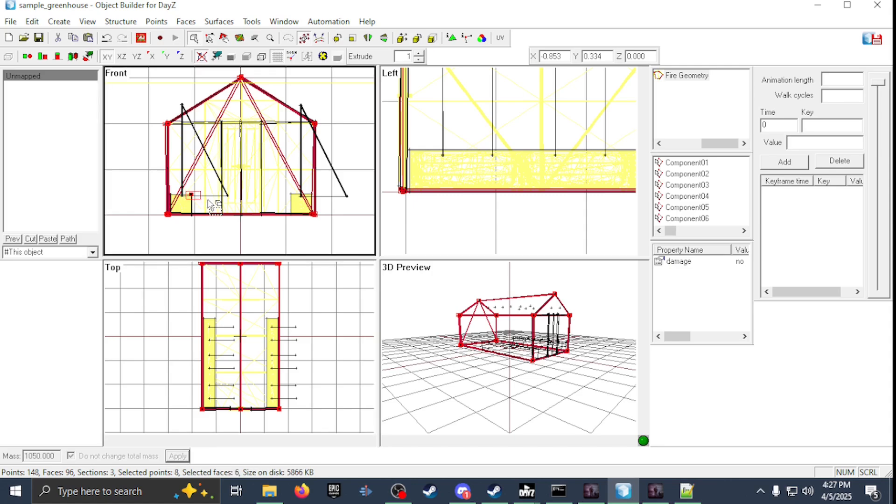
{"action": "left_click_drag", "start_coordinate": [263, 311], "coordinate": [273, 327], "text": "ctrl"}
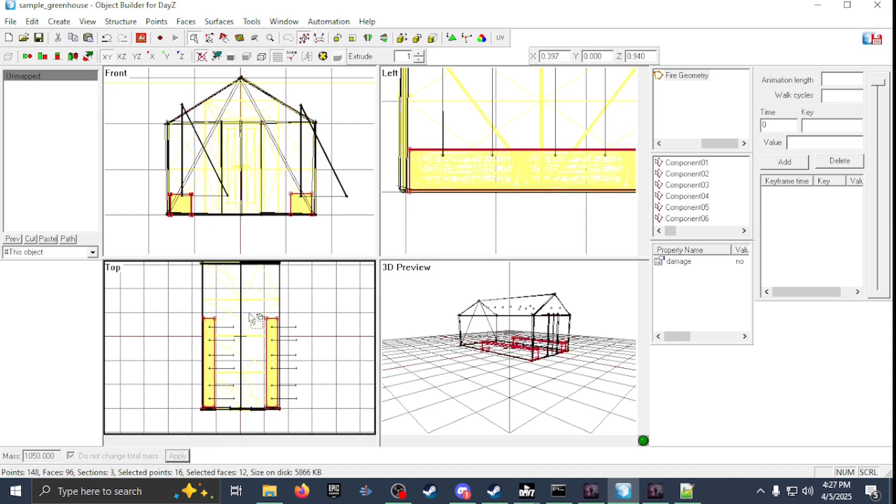
{"action": "key", "text": "e"}
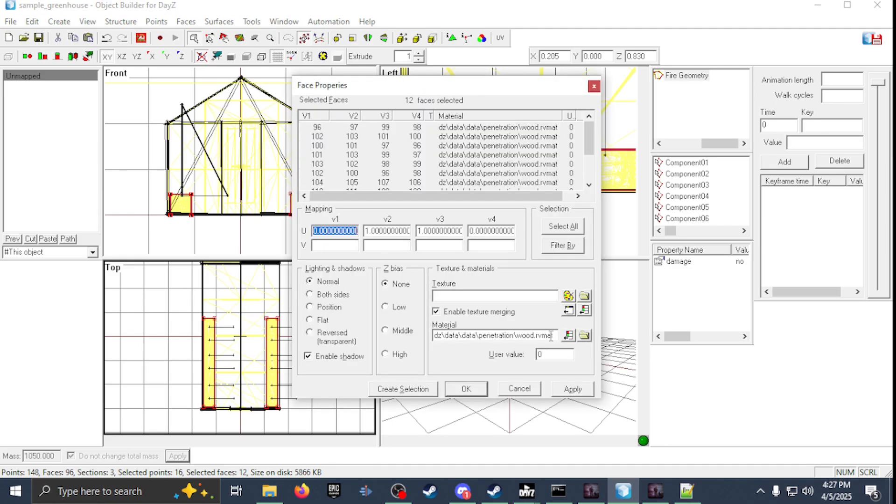
{"action": "left_click", "coordinate": [584, 336]}
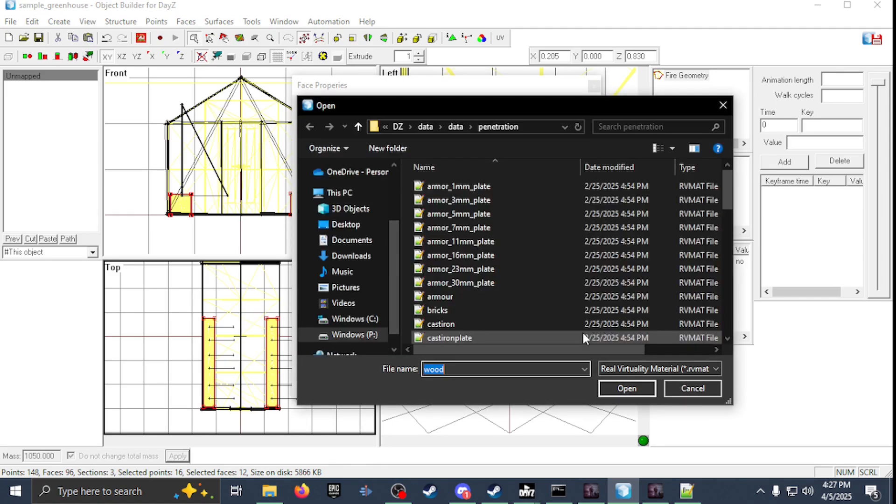
{"action": "scroll", "coordinate": [496, 276], "scroll_direction": "down", "scroll_amount": 7}
{"action": "scroll", "coordinate": [496, 275], "scroll_direction": "down", "scroll_amount": 4}
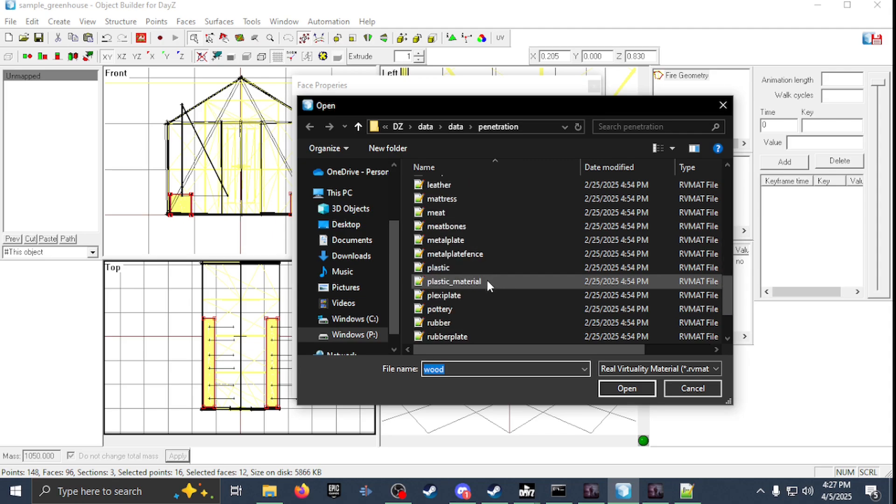
{"action": "left_click", "coordinate": [699, 390]}
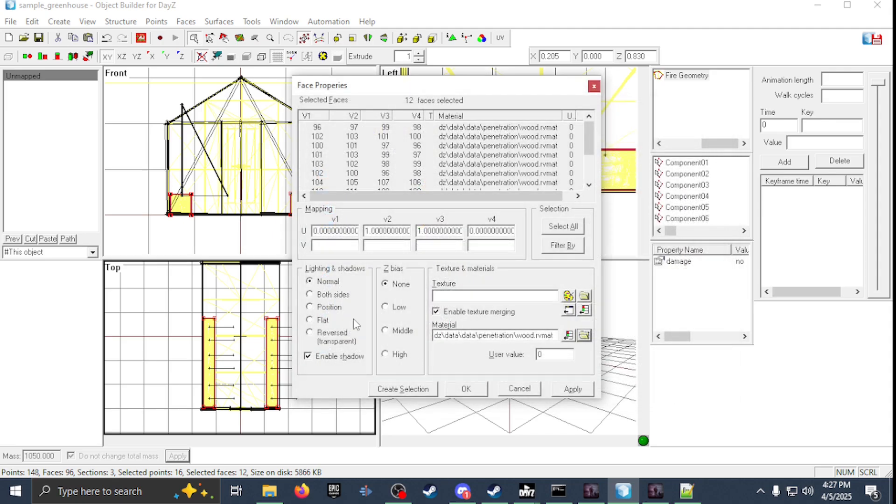
{"action": "left_click", "coordinate": [530, 390]}
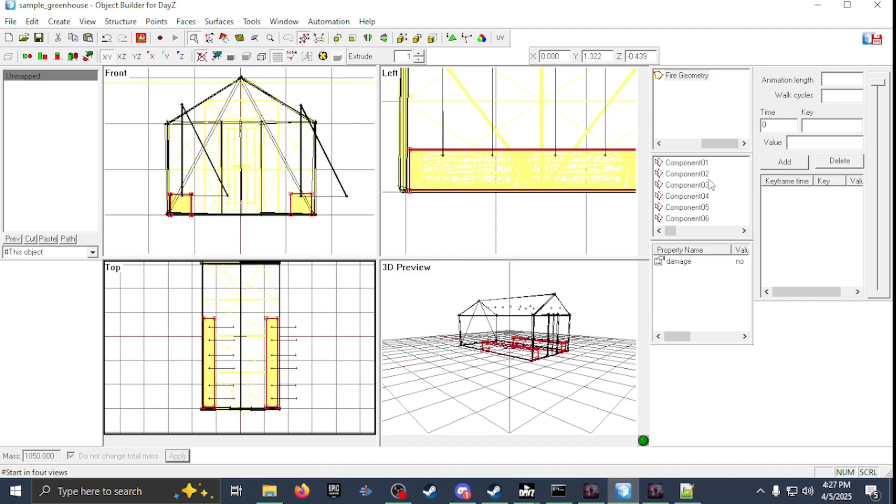
- Delete the 1.000 LOD and display the 0.000 LOD
{"action": "left_click_drag", "start_coordinate": [727, 147], "coordinate": [691, 146]}
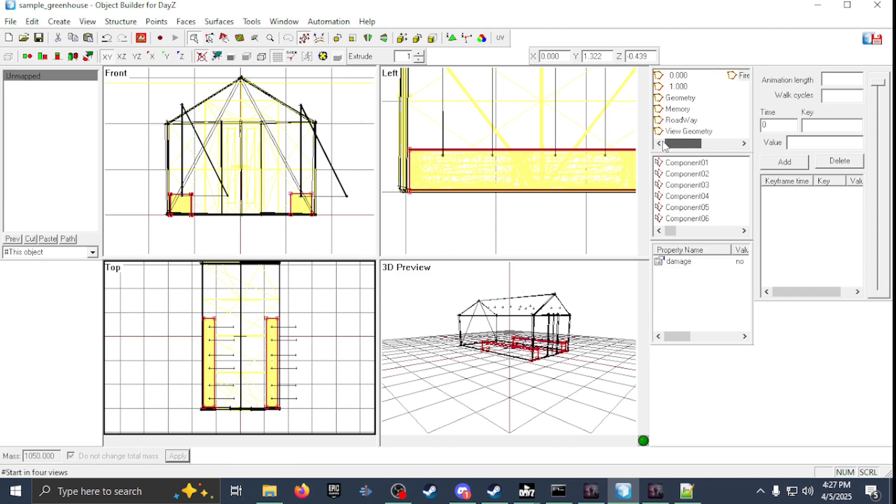
{"action": "left_click", "coordinate": [679, 88]}
{"action": "right_click", "coordinate": [680, 89]}
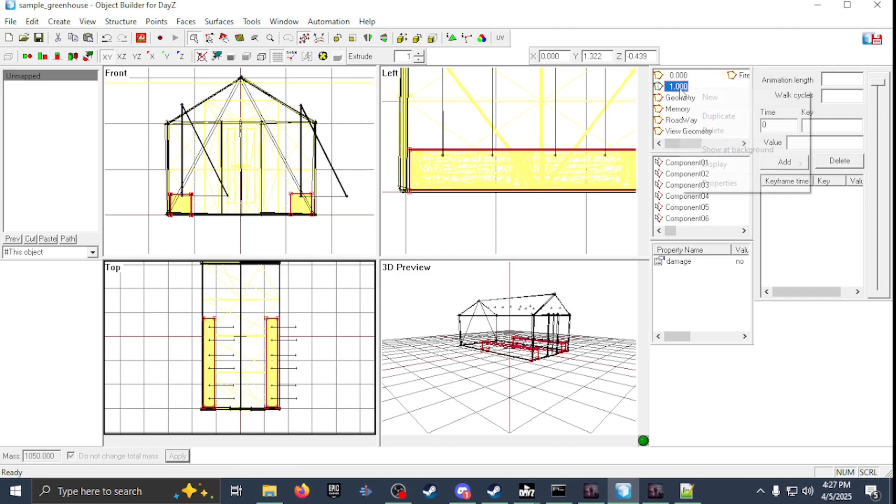
{"action": "left_click", "coordinate": [713, 131]}
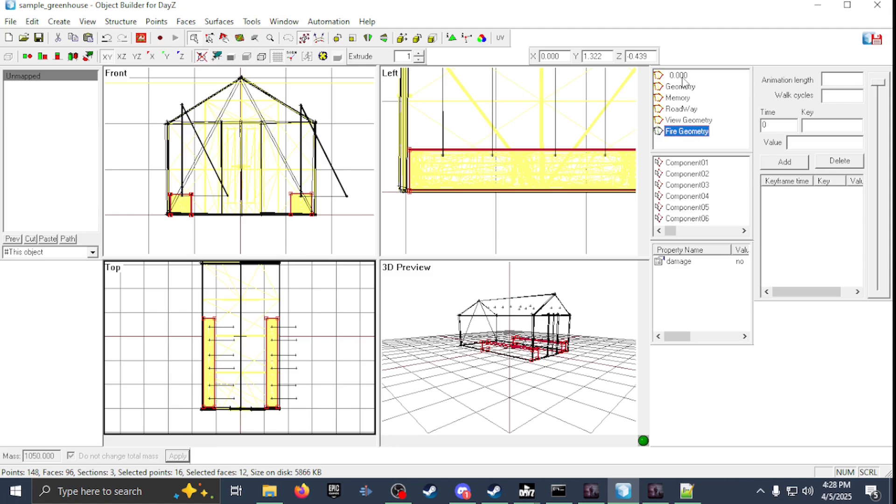
{"action": "left_click", "coordinate": [682, 77]}
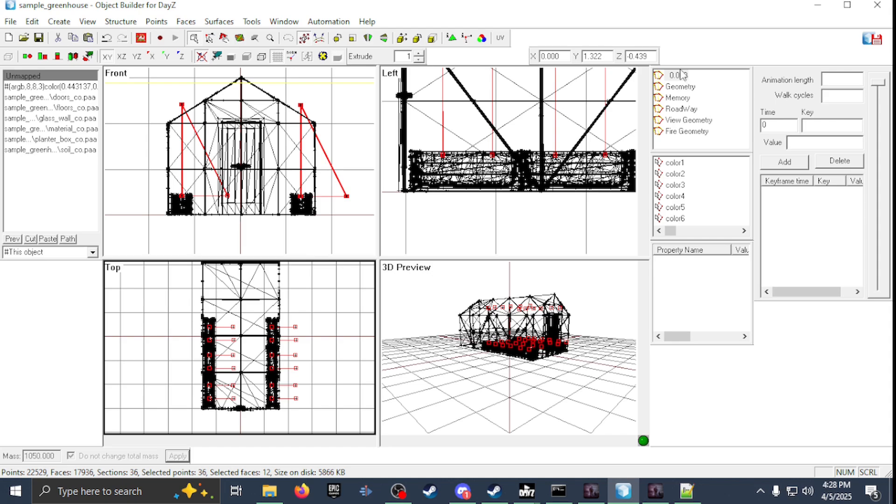
- Close the greenhouse model without saving and dismiss the crash report without sending it
{"action": "left_click", "coordinate": [878, 6]}
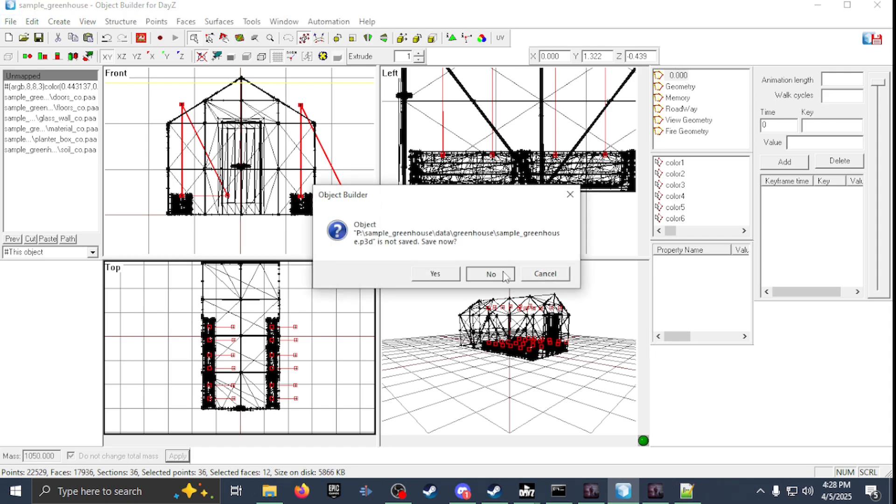
{"action": "left_click", "coordinate": [491, 274]}
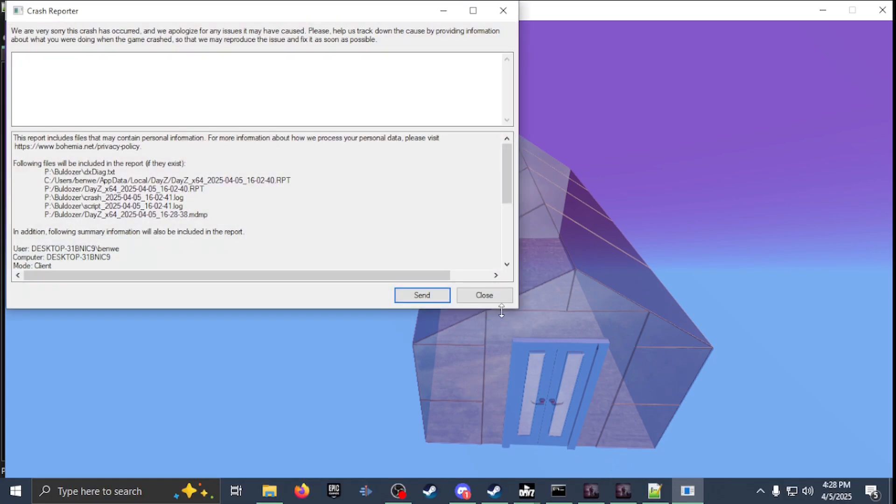
{"action": "left_click", "coordinate": [494, 299]}
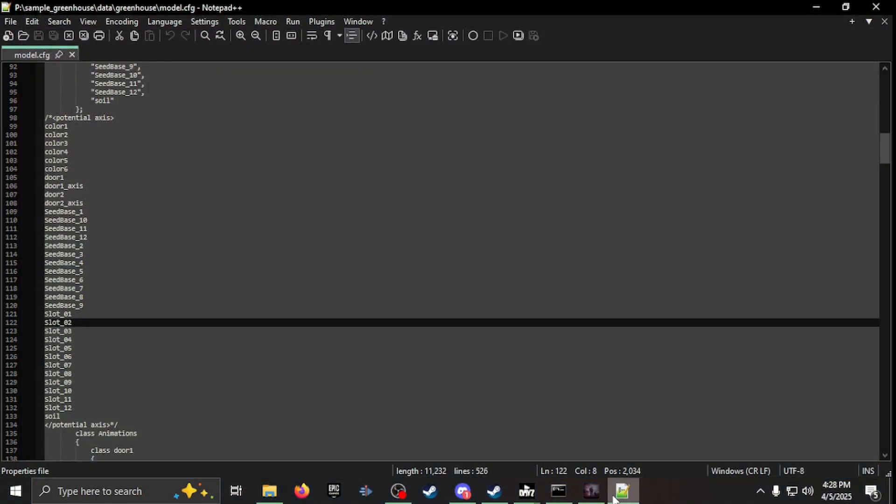
- Switch to model.cfg in Notepad++ and examine the skeleton bones list and the sample_greenhouse class with its sections list
{"action": "left_click", "coordinate": [615, 494]}
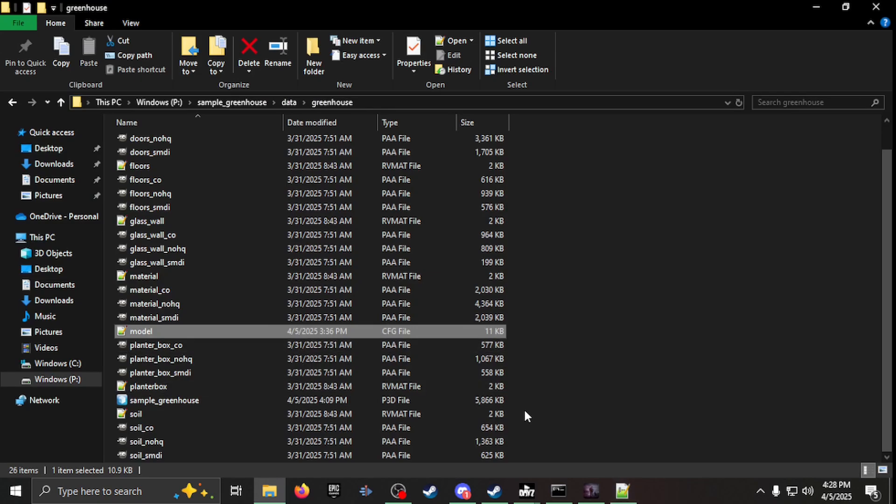
{"action": "left_click", "coordinate": [622, 491]}
{"action": "scroll", "coordinate": [172, 261], "scroll_direction": "up", "scroll_amount": 12}
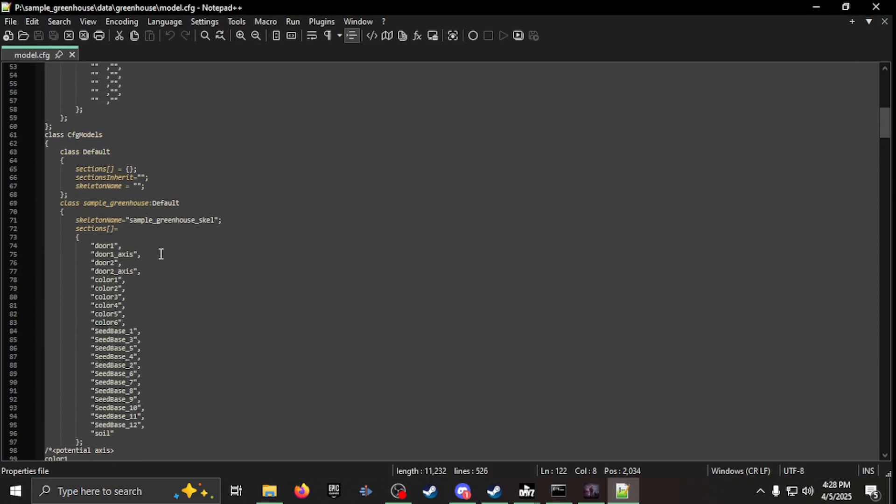
{"action": "scroll", "coordinate": [168, 247], "scroll_direction": "up", "scroll_amount": 17}
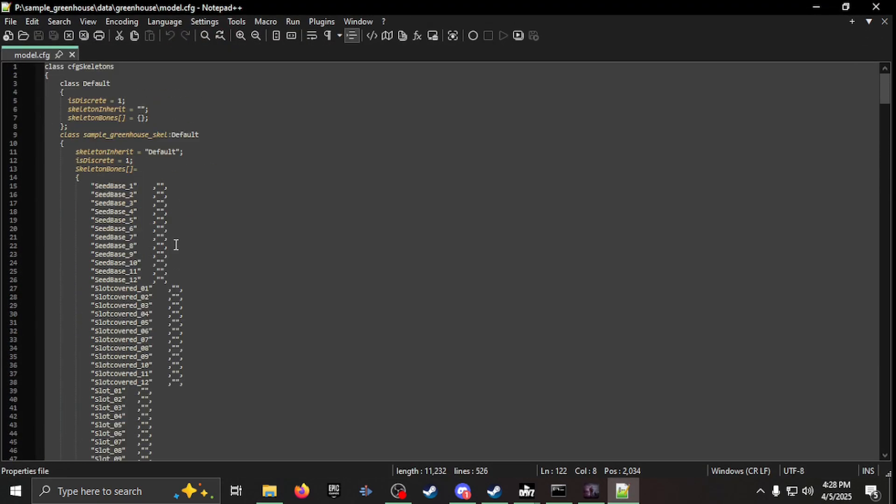
{"action": "scroll", "coordinate": [170, 246], "scroll_direction": "down", "scroll_amount": 14}
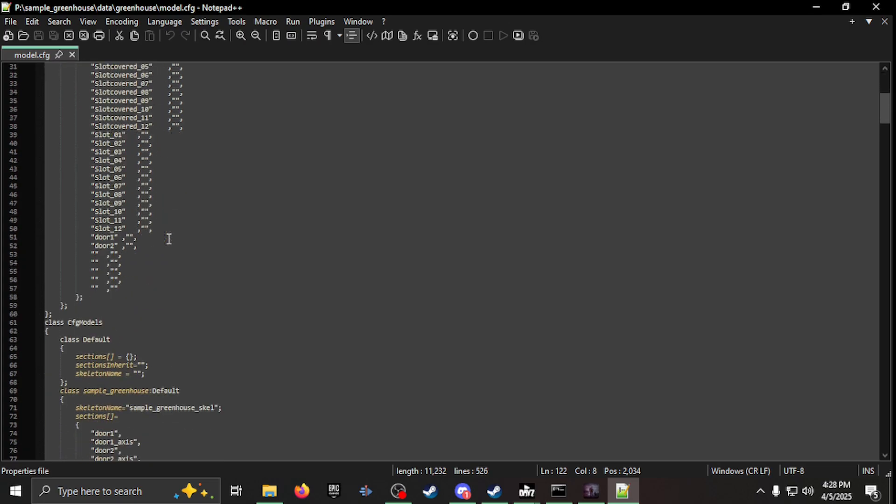
{"action": "scroll", "coordinate": [169, 239], "scroll_direction": "up", "scroll_amount": 14}
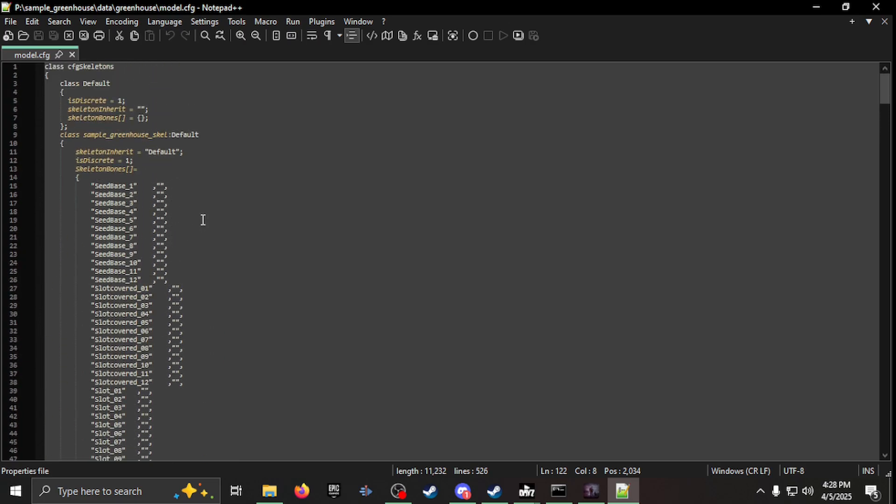
{"action": "scroll", "coordinate": [202, 218], "scroll_direction": "down", "scroll_amount": 14}
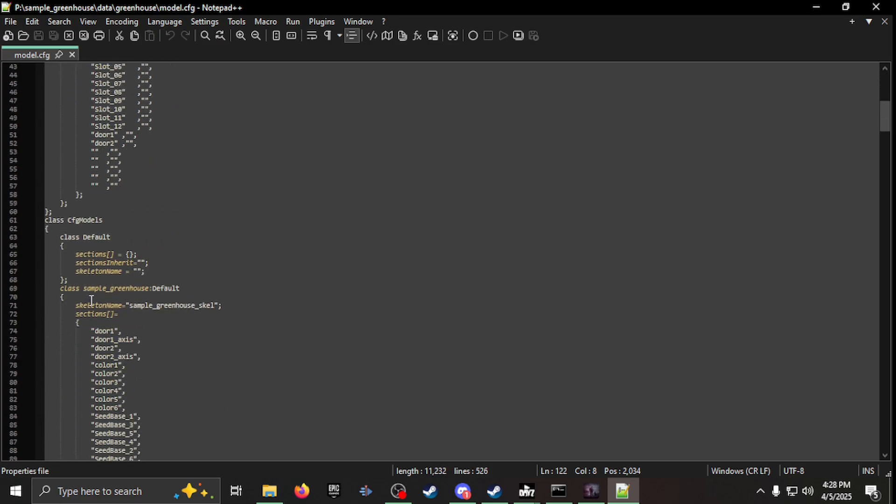
{"action": "double_click", "coordinate": [108, 289]}
{"action": "scroll", "coordinate": [246, 332], "scroll_direction": "down", "scroll_amount": 8}
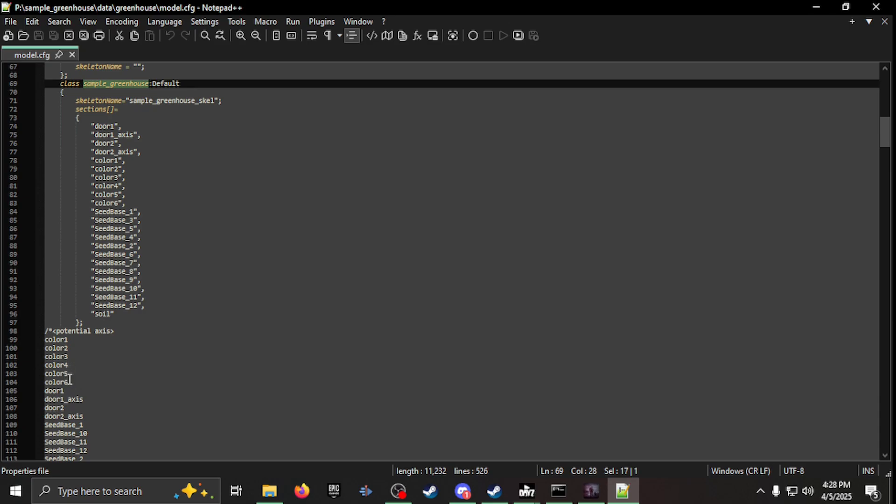
- Examine the potential axis list, the door and SeedBase animation classes and the skeleton bones in the greenhouse's model.cfg
{"action": "left_click_drag", "start_coordinate": [70, 379], "coordinate": [36, 340]}
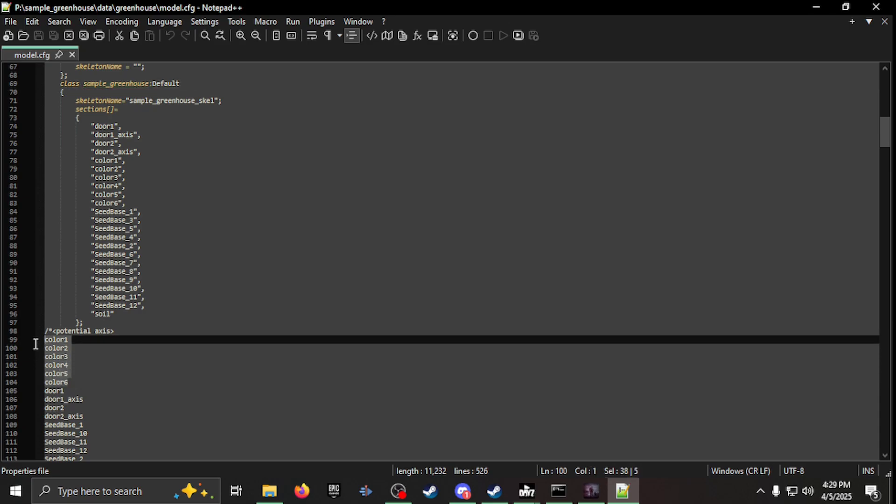
{"action": "scroll", "coordinate": [215, 370], "scroll_direction": "down", "scroll_amount": 4}
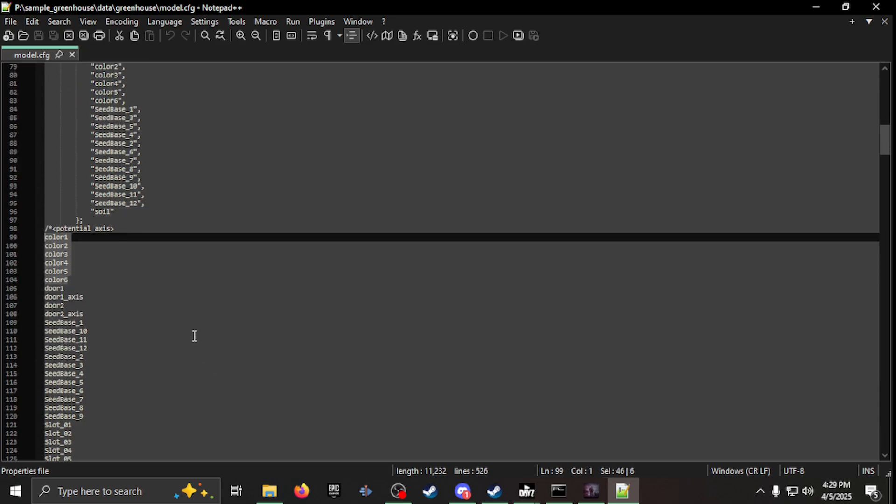
{"action": "scroll", "coordinate": [195, 330], "scroll_direction": "up", "scroll_amount": 3}
{"action": "scroll", "coordinate": [204, 308], "scroll_direction": "down", "scroll_amount": 20}
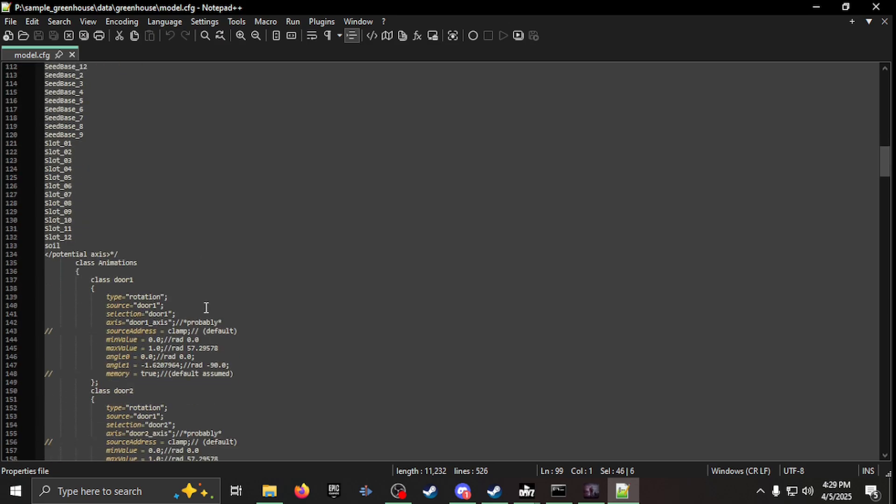
{"action": "scroll", "coordinate": [206, 306], "scroll_direction": "down", "scroll_amount": 18}
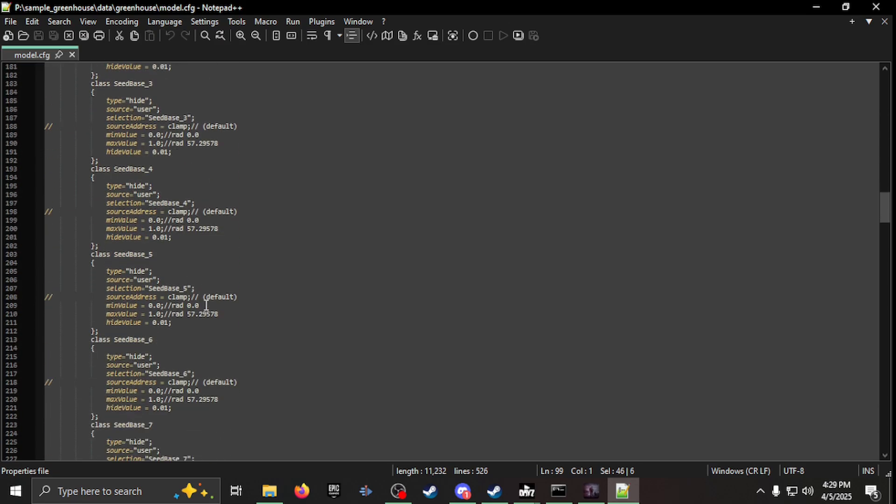
{"action": "scroll", "coordinate": [204, 318], "scroll_direction": "up", "scroll_amount": 20}
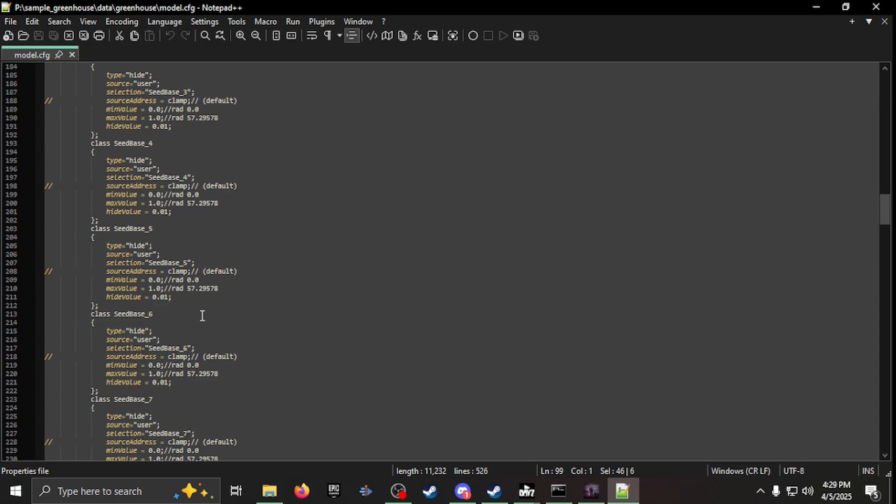
{"action": "scroll", "coordinate": [203, 314], "scroll_direction": "up", "scroll_amount": 20}
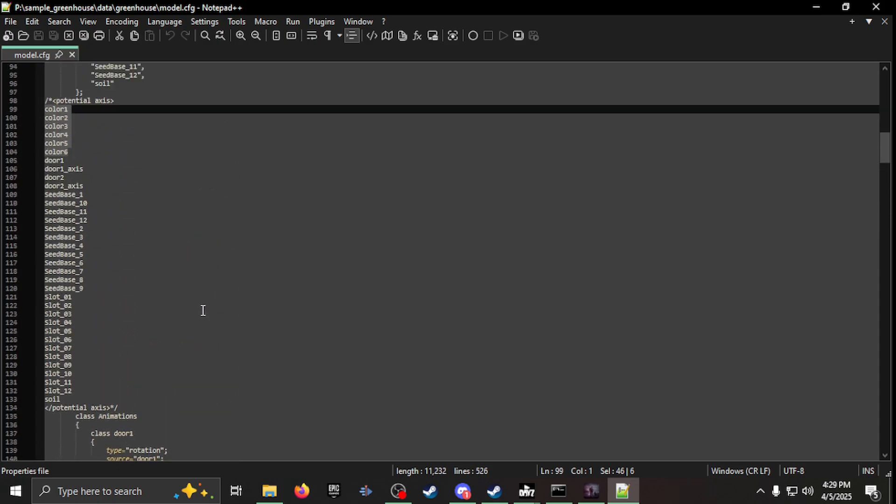
{"action": "scroll", "coordinate": [122, 344], "scroll_direction": "up", "scroll_amount": 9}
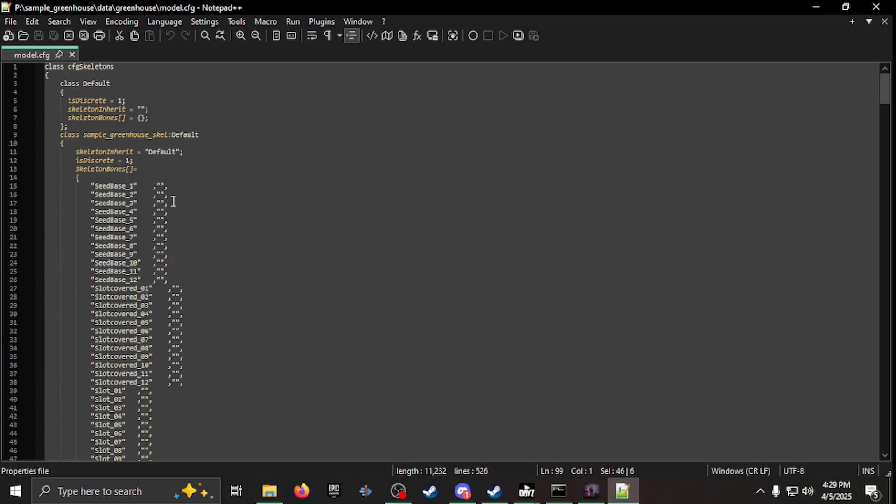
{"action": "scroll", "coordinate": [173, 197], "scroll_direction": "down", "scroll_amount": 6}
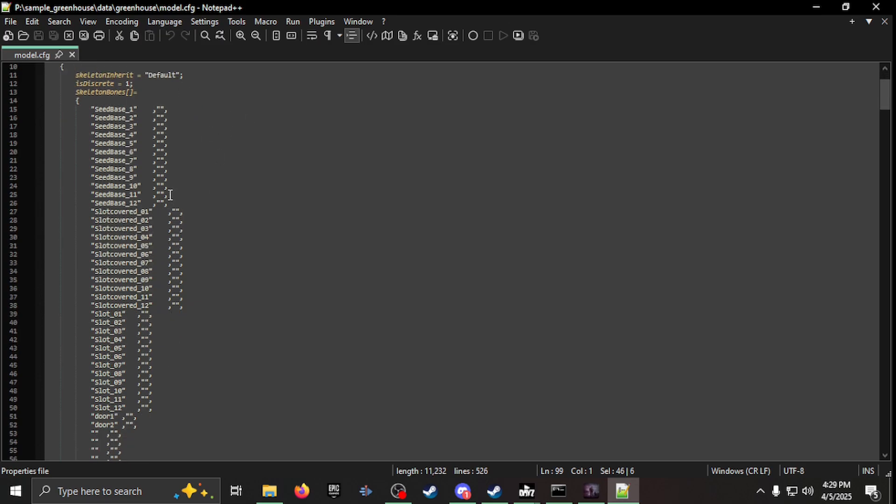
- Close Notepad++ and open the sample_greenhouse_kit P3D model from the greenhouse_kit folder in Object Builder
{"action": "left_click", "coordinate": [893, 5]}
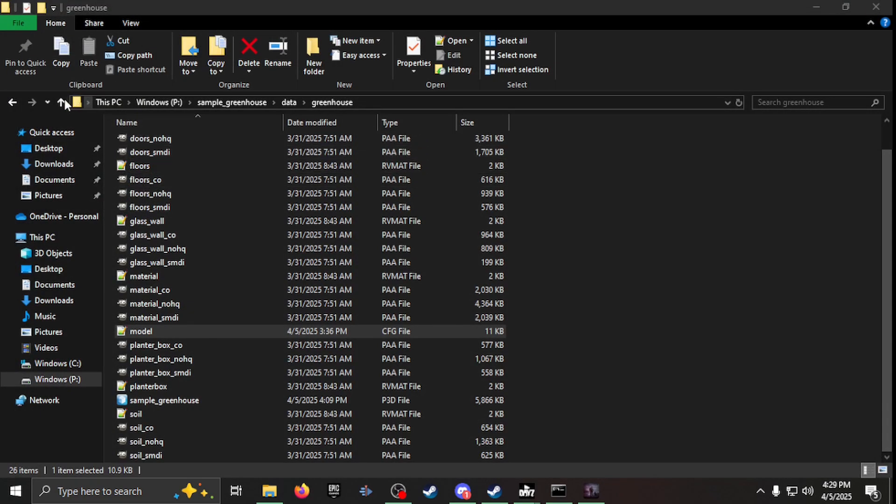
{"action": "left_click", "coordinate": [61, 101]}
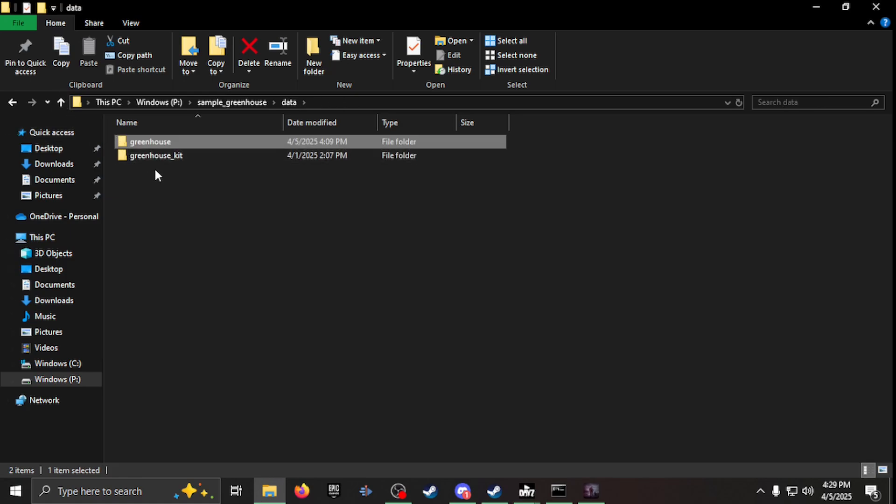
{"action": "double_click", "coordinate": [159, 155]}
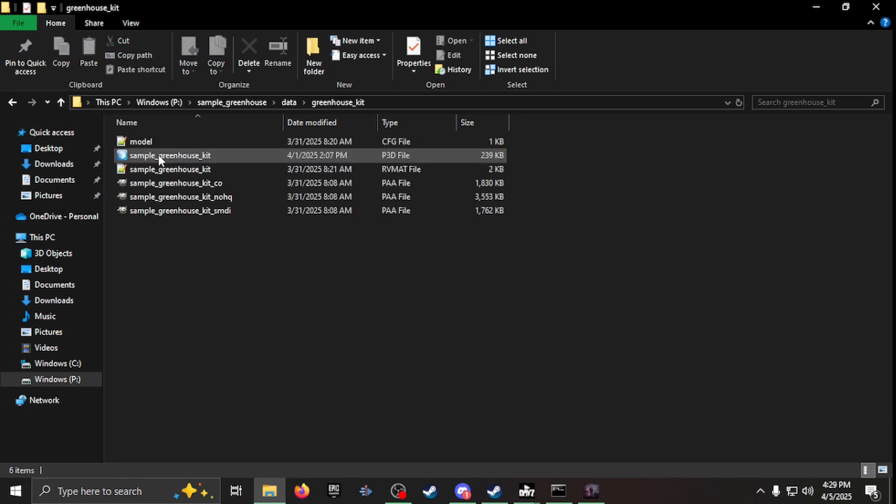
{"action": "double_click", "coordinate": [159, 155]}
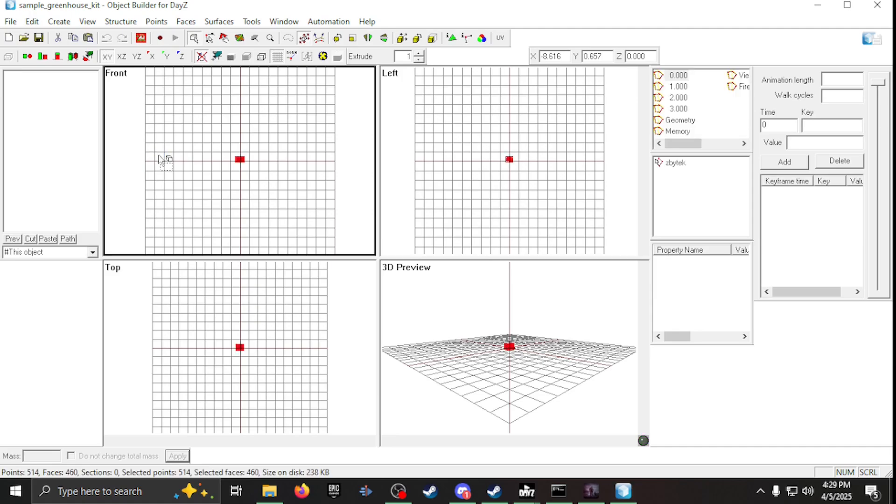
- Inspect the kit model's Geometry, Memory and Fire Geometry LODs, including the ce_center and invview memory points, and close Object Builder
{"action": "scroll", "coordinate": [332, 174], "scroll_direction": "up", "scroll_amount": 3}
{"action": "scroll", "coordinate": [282, 183], "scroll_direction": "up", "scroll_amount": 5}
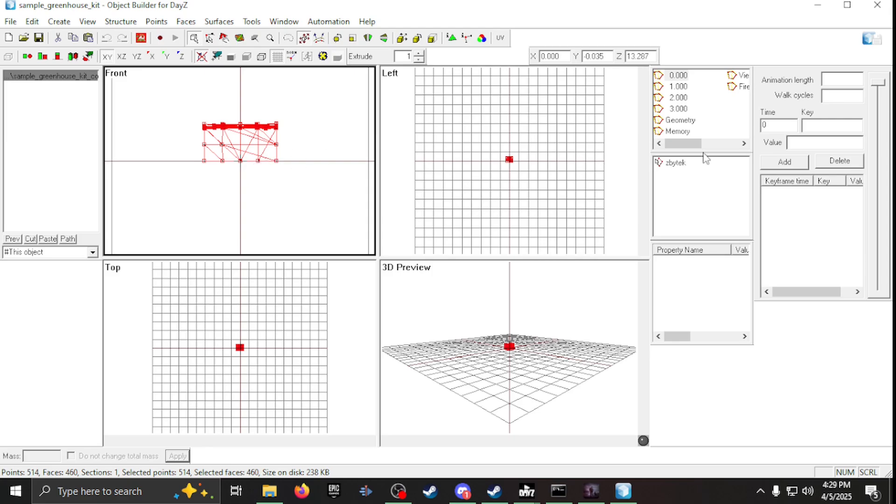
{"action": "left_click", "coordinate": [680, 121]}
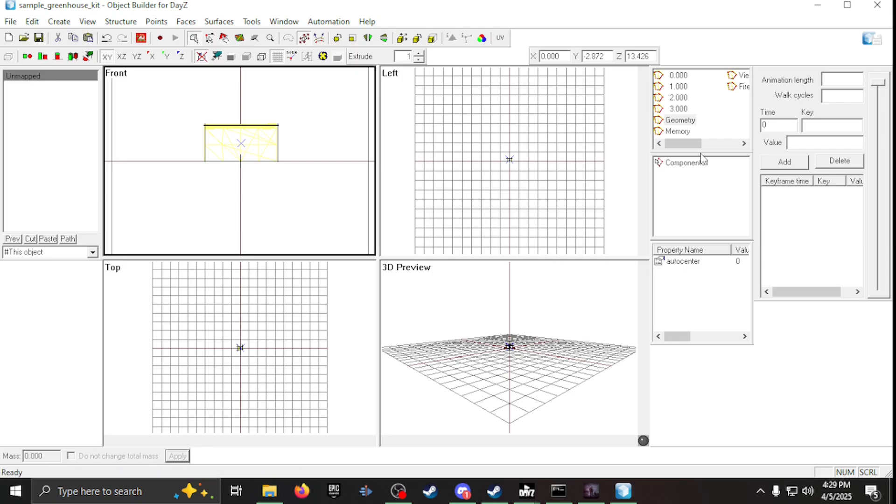
{"action": "left_click", "coordinate": [678, 131]}
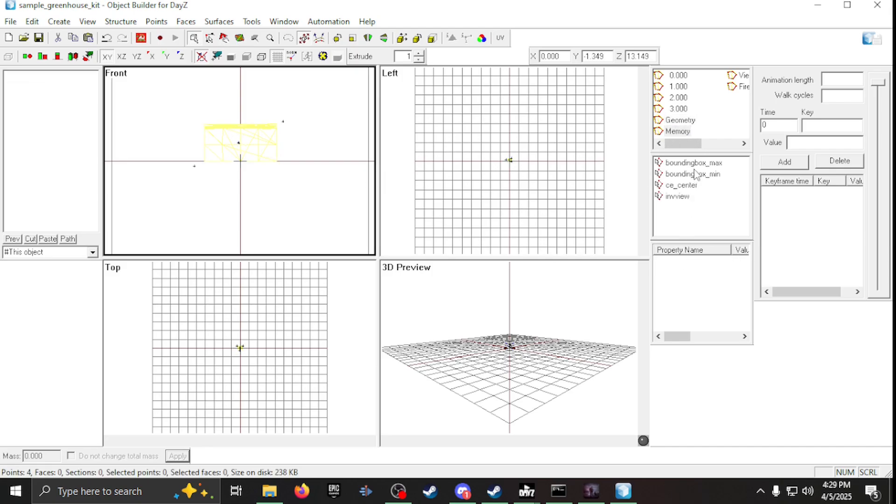
{"action": "left_click", "coordinate": [683, 185]}
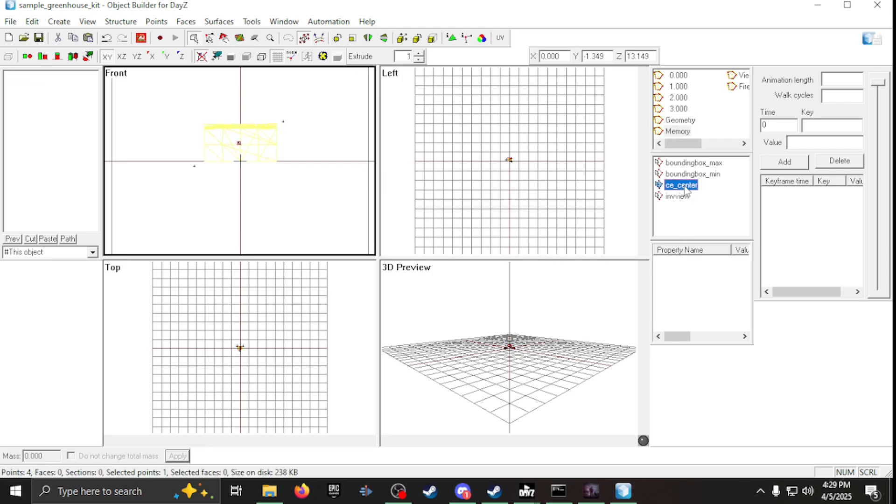
{"action": "left_click", "coordinate": [683, 197]}
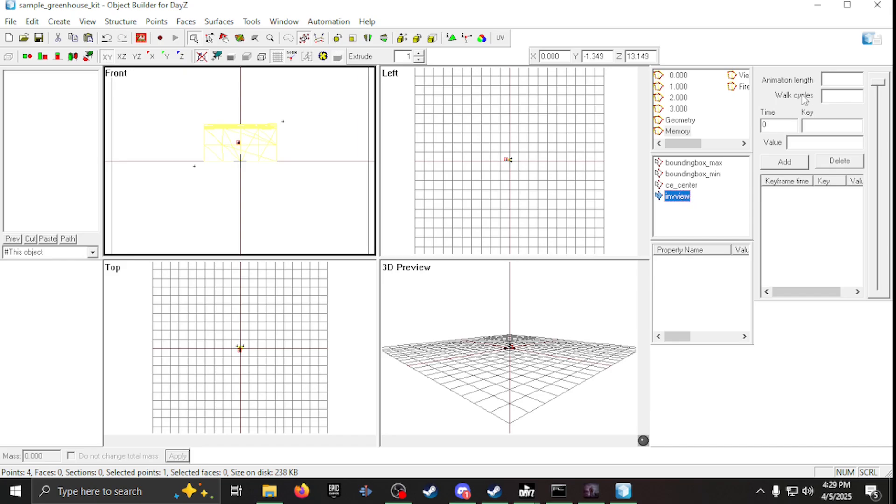
{"action": "left_click", "coordinate": [744, 86]}
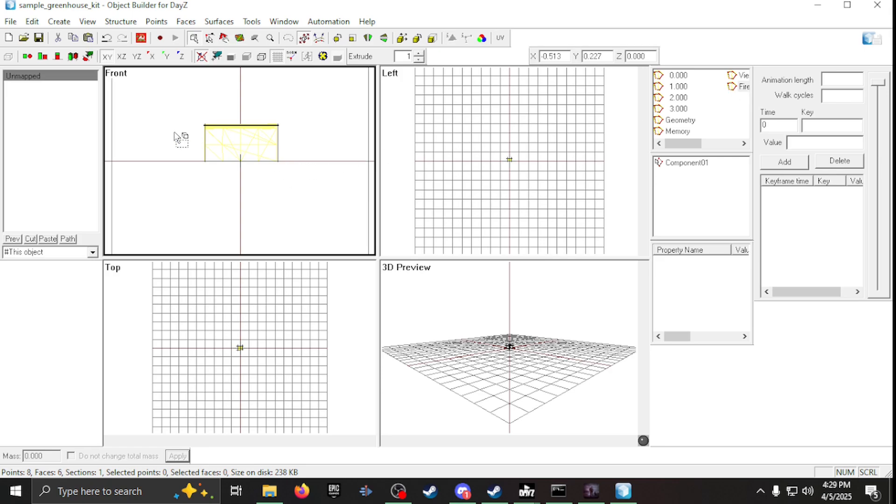
{"action": "left_click", "coordinate": [892, 4]}
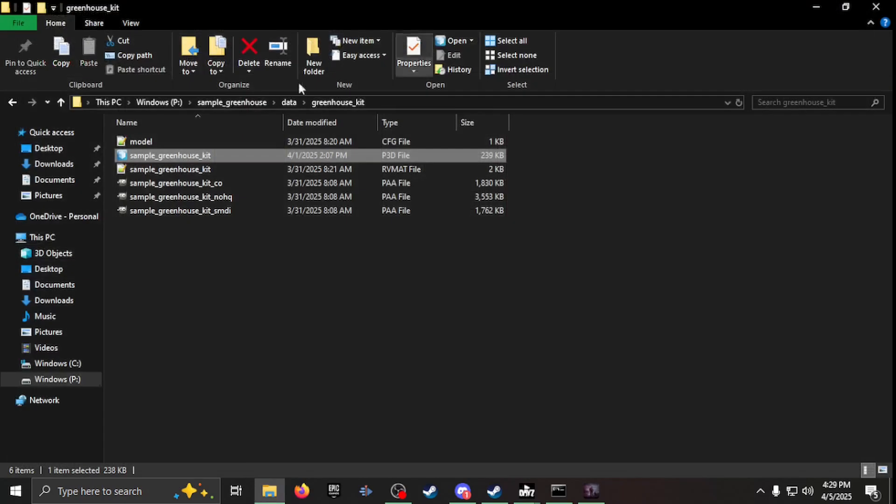
- Open the greenhouse_kit folder's model.cfg, examine the sections of the sample_greenhouse_kit class, and close Notepad++
{"action": "left_click", "coordinate": [144, 141]}
{"action": "double_click", "coordinate": [145, 142]}
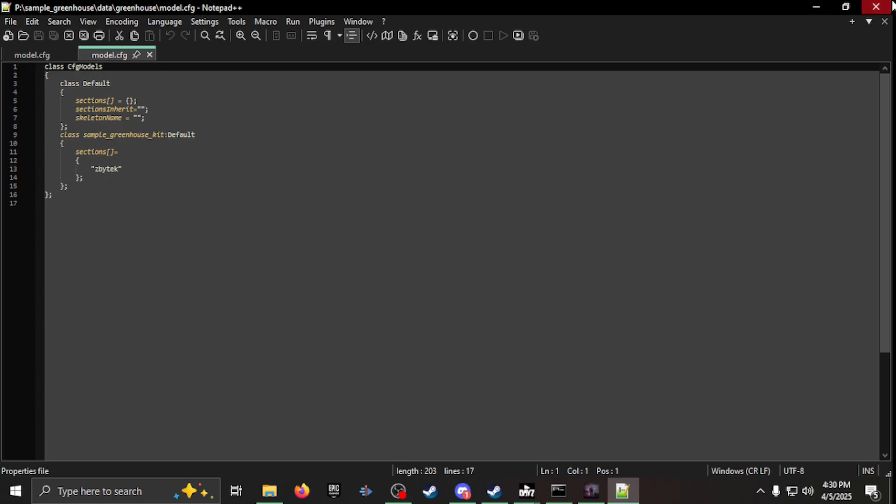
{"action": "left_click", "coordinate": [876, 6]}
- Go up to the sample_greenhouse folder and open its config.cpp in Notepad++
{"action": "left_click", "coordinate": [61, 102]}
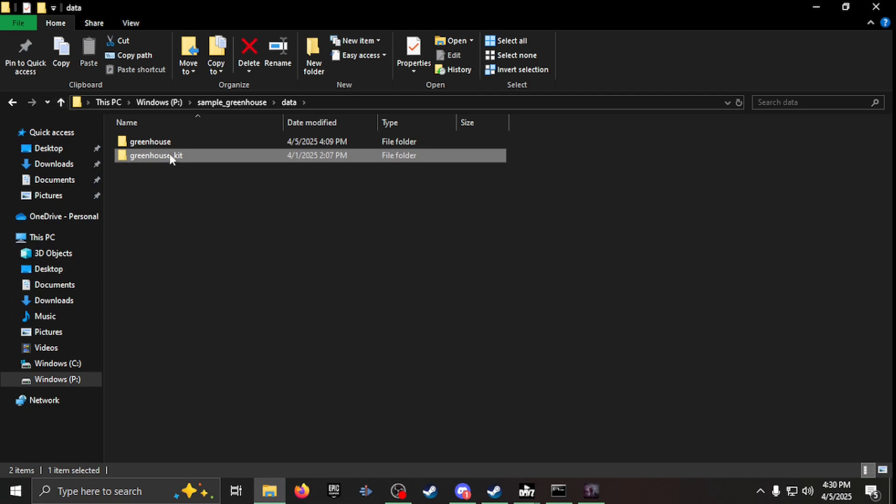
{"action": "left_click", "coordinate": [62, 101]}
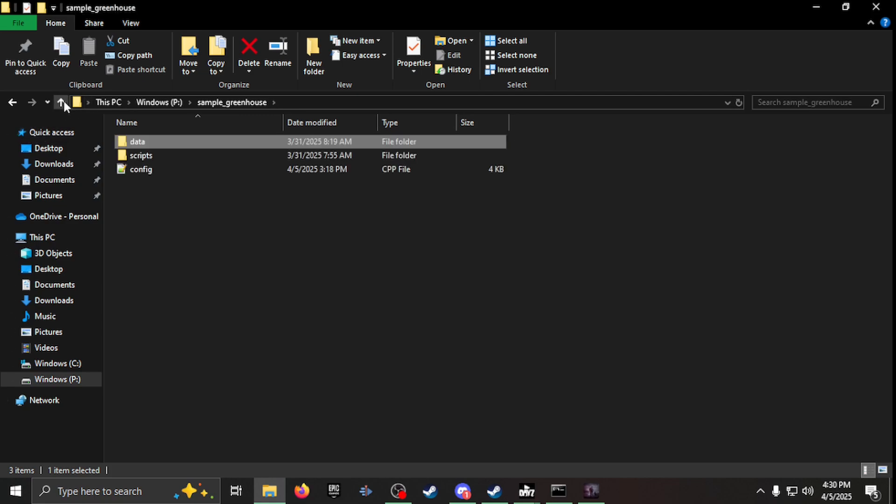
{"action": "double_click", "coordinate": [162, 169]}
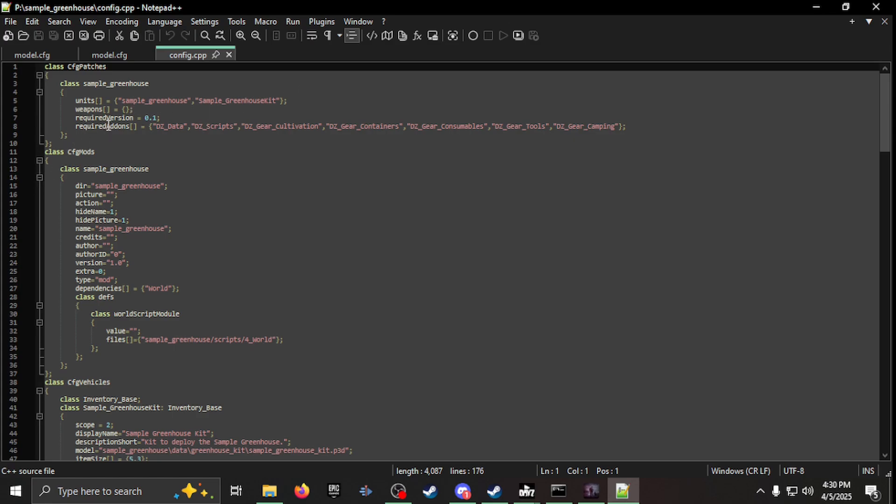
- Examine the CfgPatches class in config.cpp, highlighting its sample_greenhouse class name, the units entries and the requiredAddons entries
{"action": "double_click", "coordinate": [112, 84]}
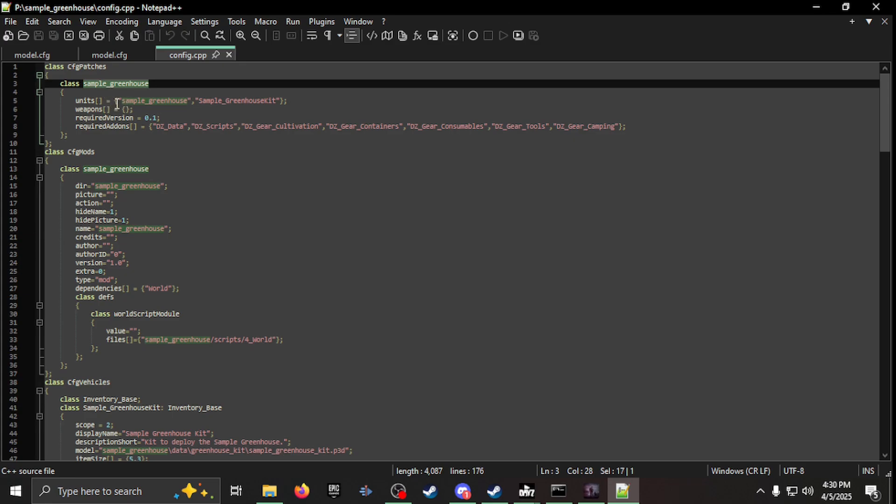
{"action": "double_click", "coordinate": [140, 101]}
{"action": "double_click", "coordinate": [216, 101]}
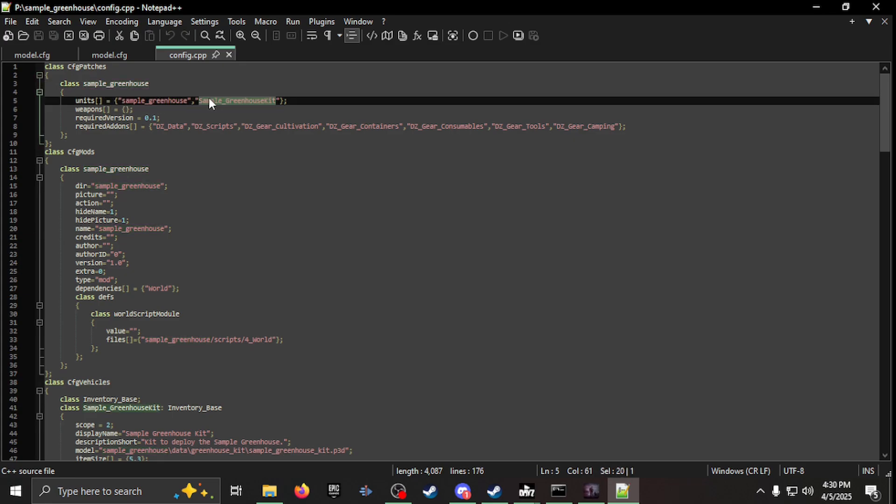
{"action": "double_click", "coordinate": [176, 127]}
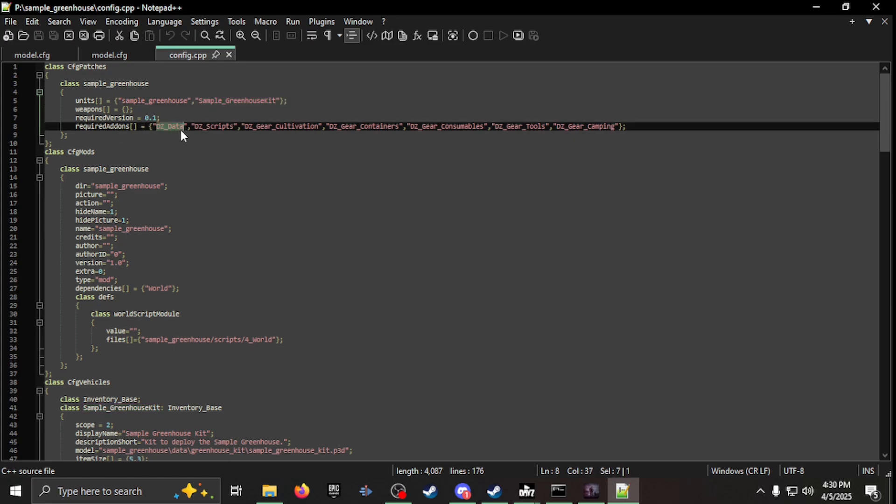
{"action": "double_click", "coordinate": [231, 127]}
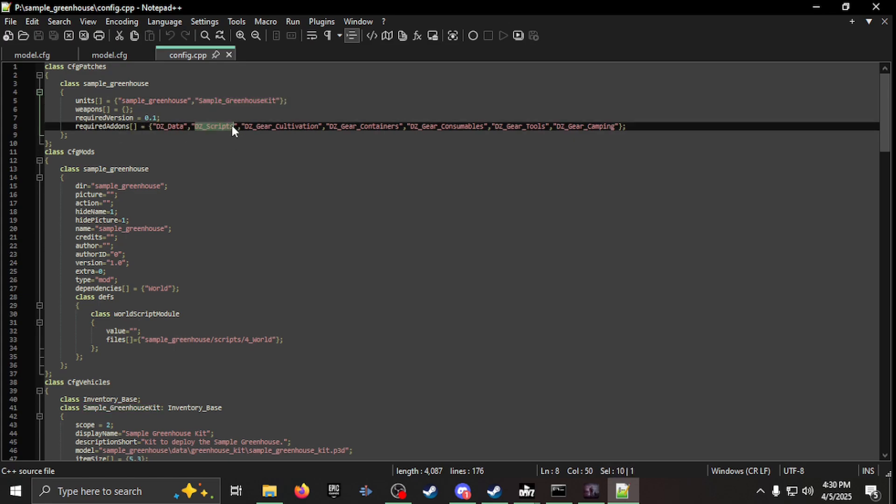
{"action": "double_click", "coordinate": [296, 127]}
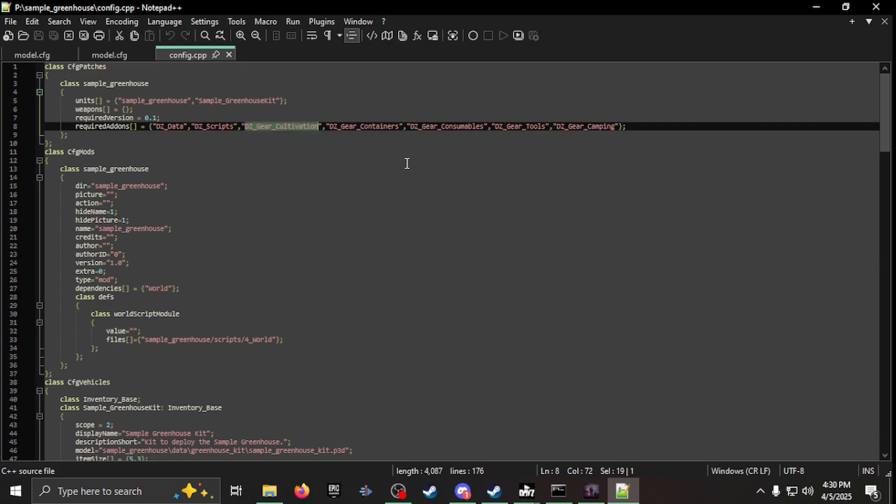
{"action": "double_click", "coordinate": [383, 127]}
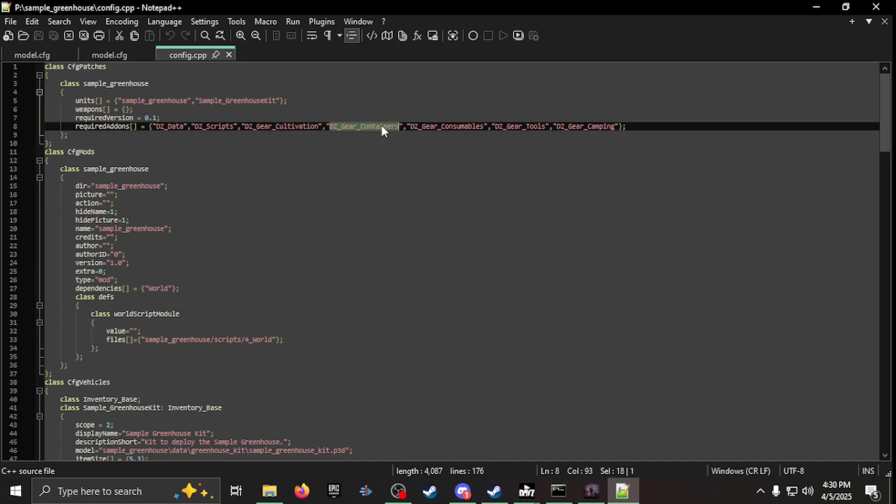
{"action": "double_click", "coordinate": [427, 126]}
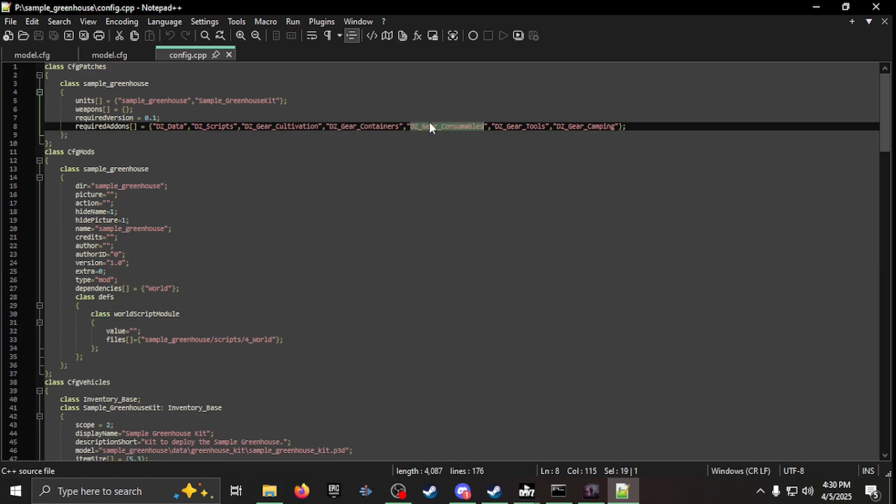
{"action": "left_click", "coordinate": [523, 127]}
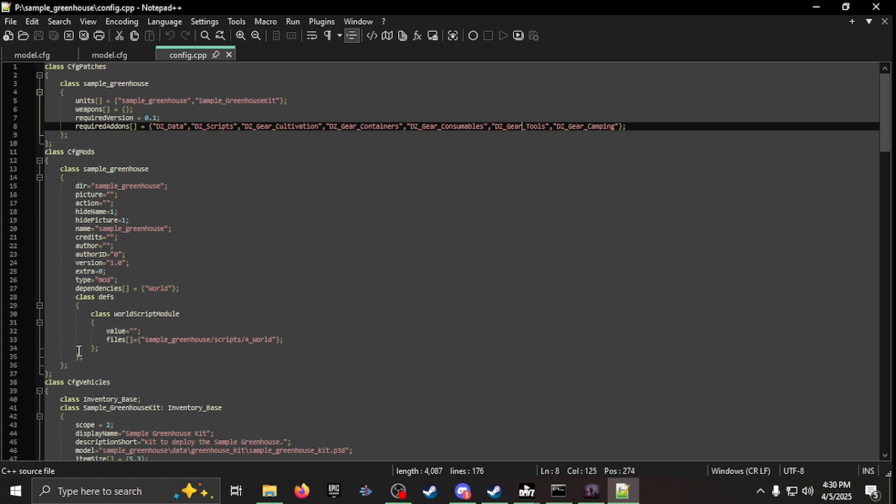
- Examine the CfgMods block and check its sample_greenhouse class name against the mod folder on the P: drive, returning to config.cpp
{"action": "left_click_drag", "start_coordinate": [60, 371], "coordinate": [4, 155]}
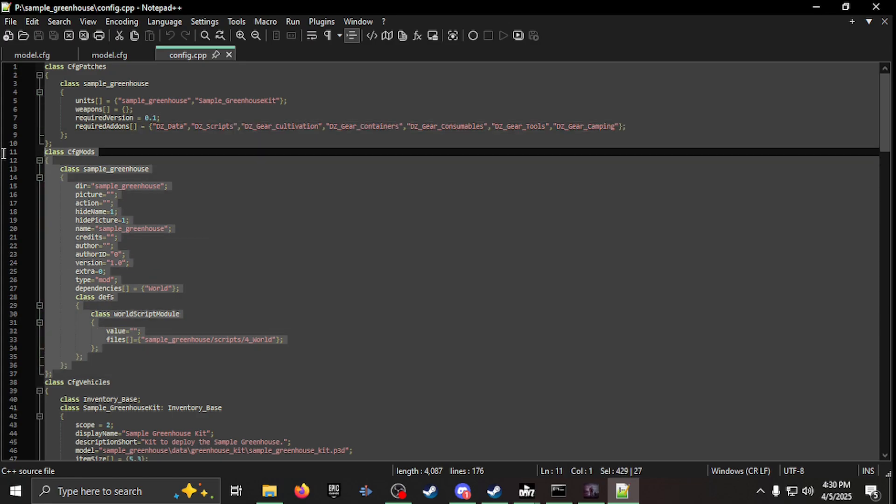
{"action": "double_click", "coordinate": [127, 168]}
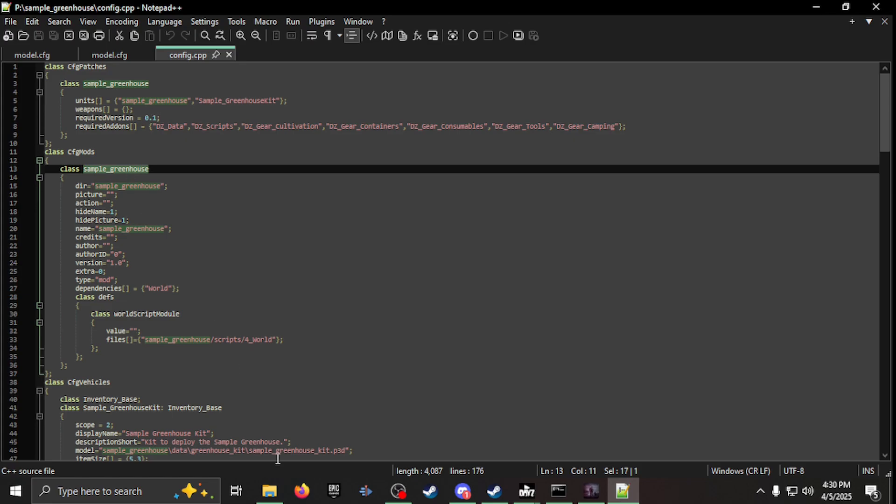
{"action": "left_click", "coordinate": [269, 491]}
{"action": "left_click", "coordinate": [83, 379]}
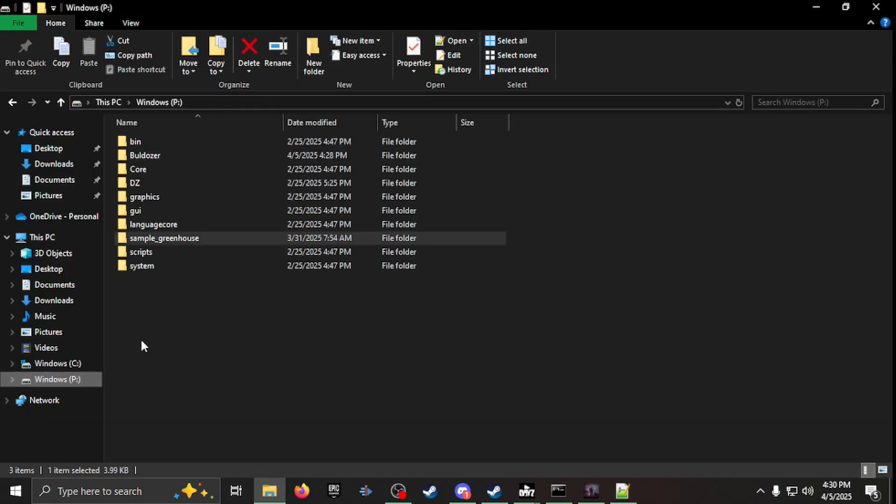
{"action": "left_click", "coordinate": [623, 491]}
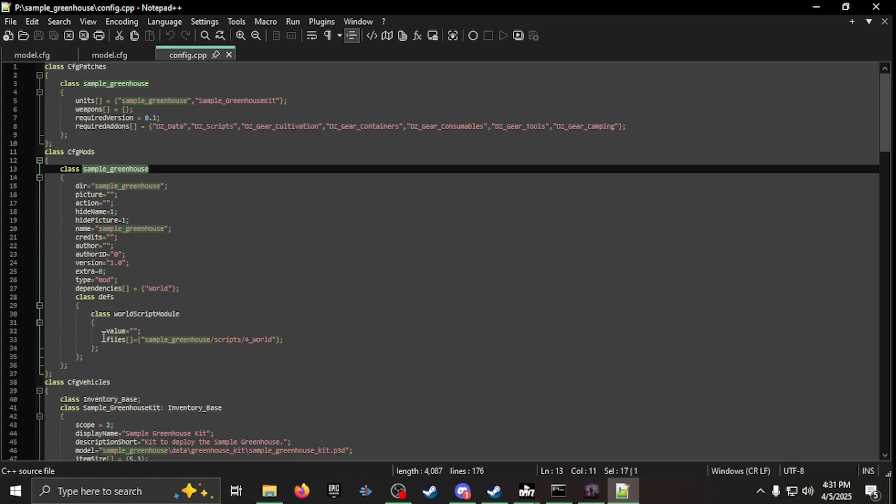
- Examine the Sample_GreenhouseKit class under CfgVehicles in config.cpp, highlighting its block down to the itemBehaviour entry
{"action": "scroll", "coordinate": [232, 301], "scroll_direction": "down", "scroll_amount": 9}
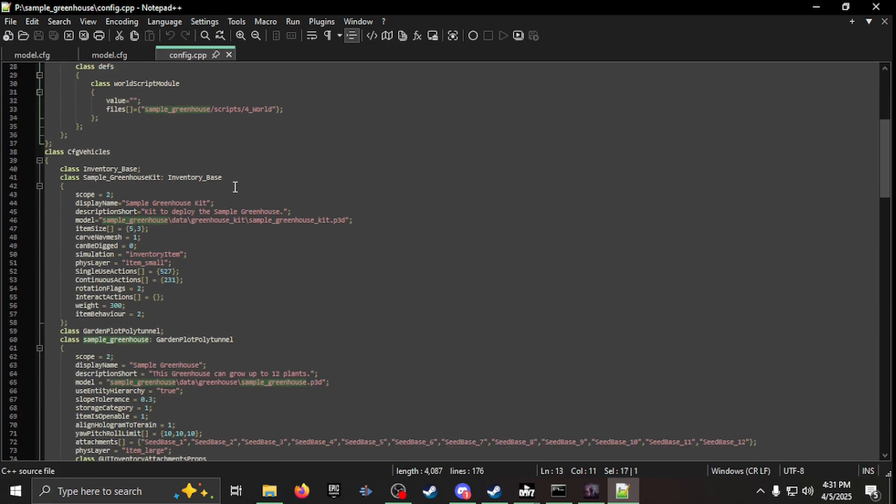
{"action": "left_click_drag", "start_coordinate": [148, 314], "coordinate": [4, 180]}
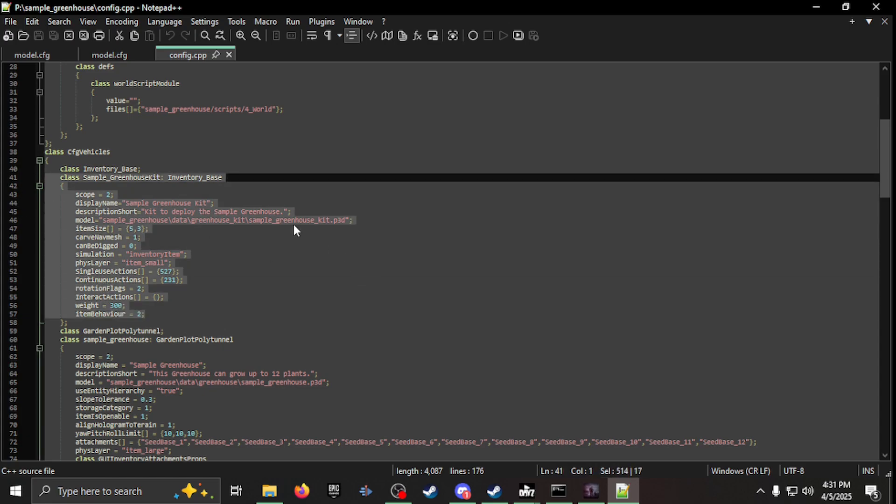
{"action": "left_click", "coordinate": [260, 239]}
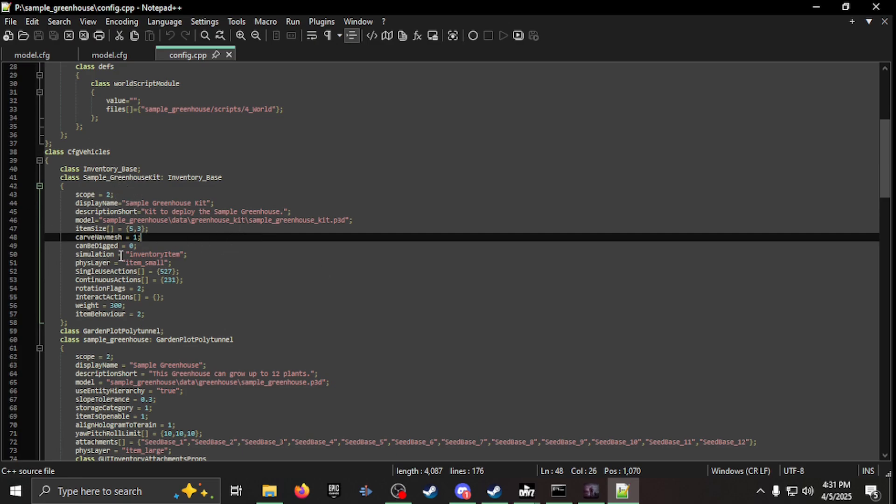
- Examine the sample_greenhouse vehicle class, highlighting GardenPlotPolytunnel, the class name, the SeedBase_12 attachment and the item_large physLayer value
{"action": "scroll", "coordinate": [116, 248], "scroll_direction": "down", "scroll_amount": 6}
{"action": "scroll", "coordinate": [124, 248], "scroll_direction": "down", "scroll_amount": 1}
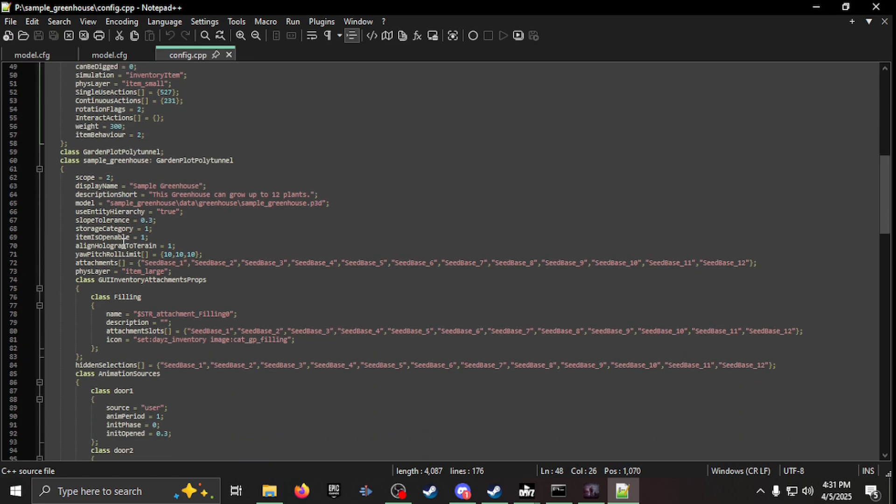
{"action": "double_click", "coordinate": [132, 150]}
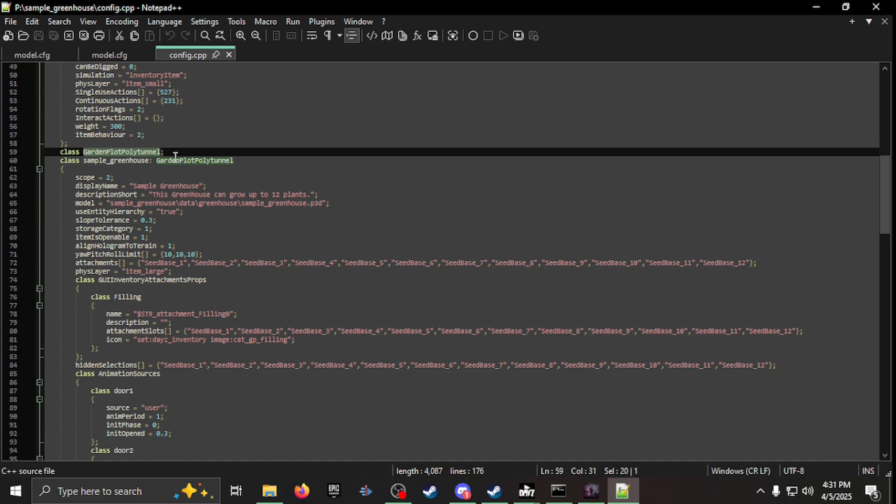
{"action": "double_click", "coordinate": [115, 160]}
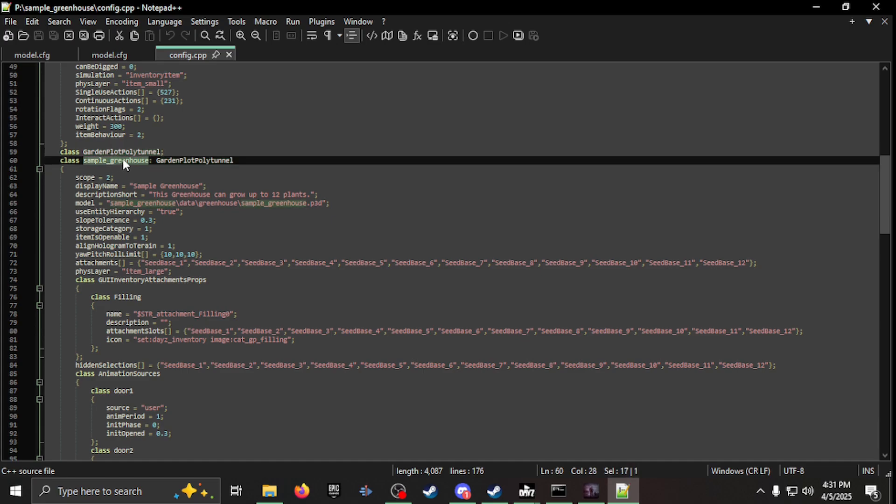
{"action": "scroll", "coordinate": [135, 164], "scroll_direction": "down", "scroll_amount": 1}
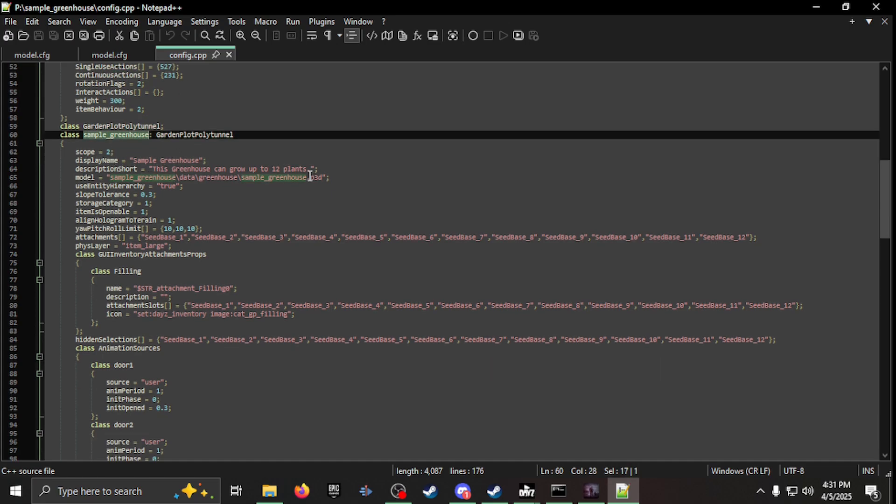
{"action": "scroll", "coordinate": [309, 176], "scroll_direction": "down", "scroll_amount": 1}
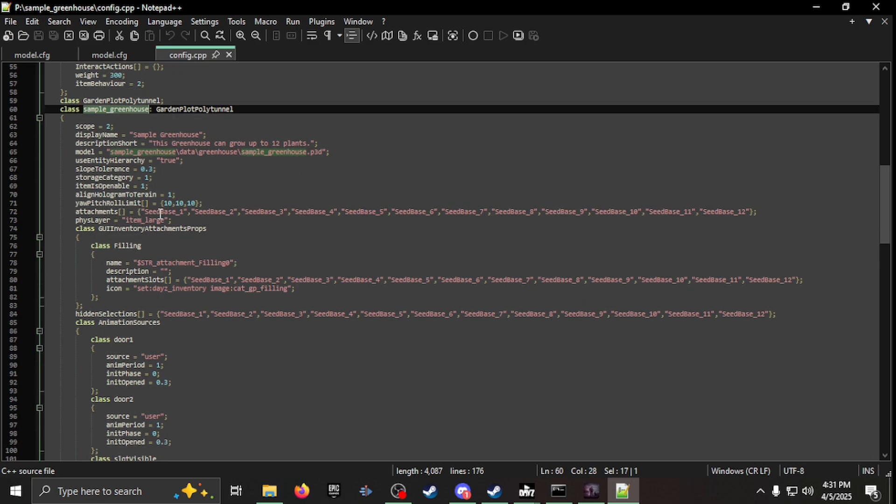
{"action": "double_click", "coordinate": [715, 212]}
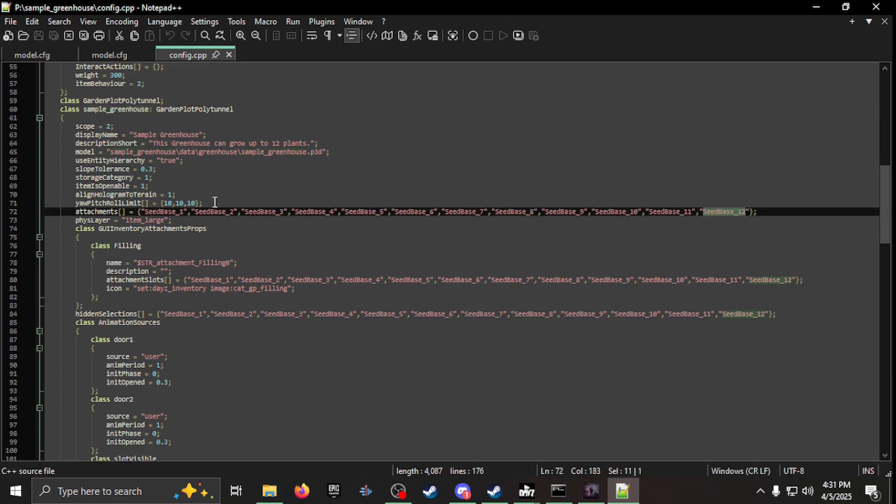
{"action": "double_click", "coordinate": [145, 220]}
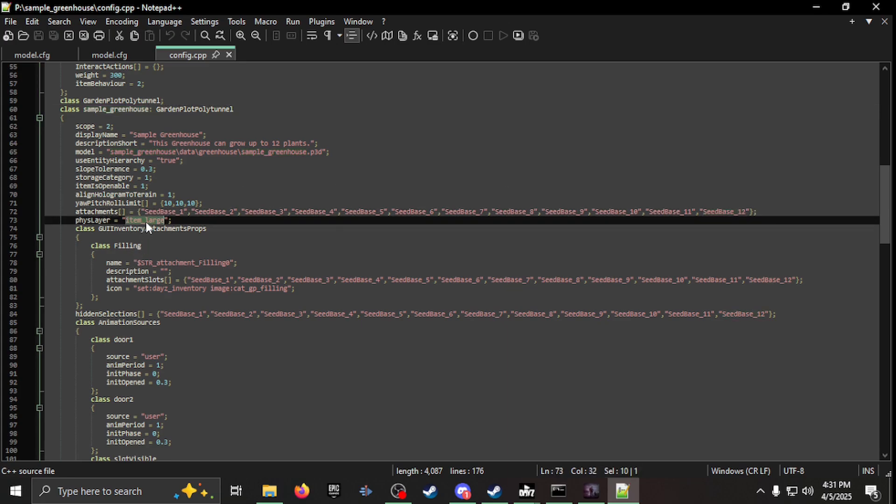
- Examine the GUIInventoryAttachmentsProps class, highlighting Filling, its attachment slots, the icon's dayz_inventory and cat_gp_filling names, and the whole Filling block
{"action": "scroll", "coordinate": [142, 236], "scroll_direction": "down", "scroll_amount": 1}
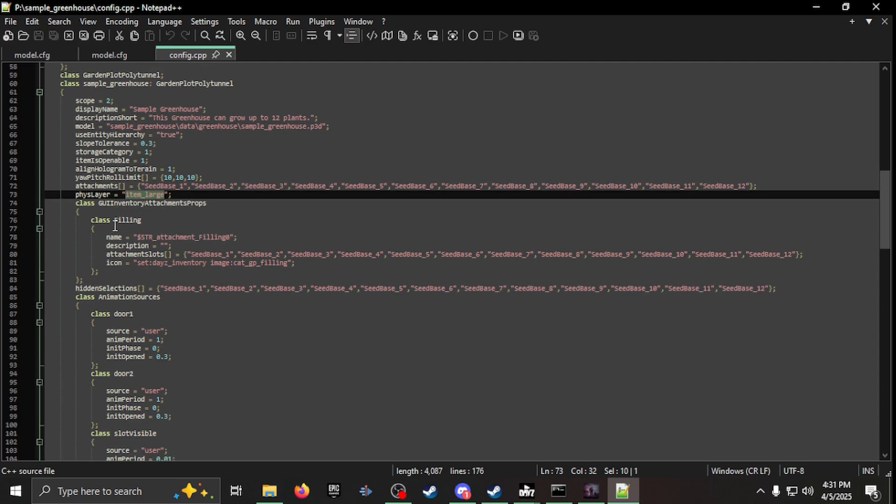
{"action": "double_click", "coordinate": [129, 221]}
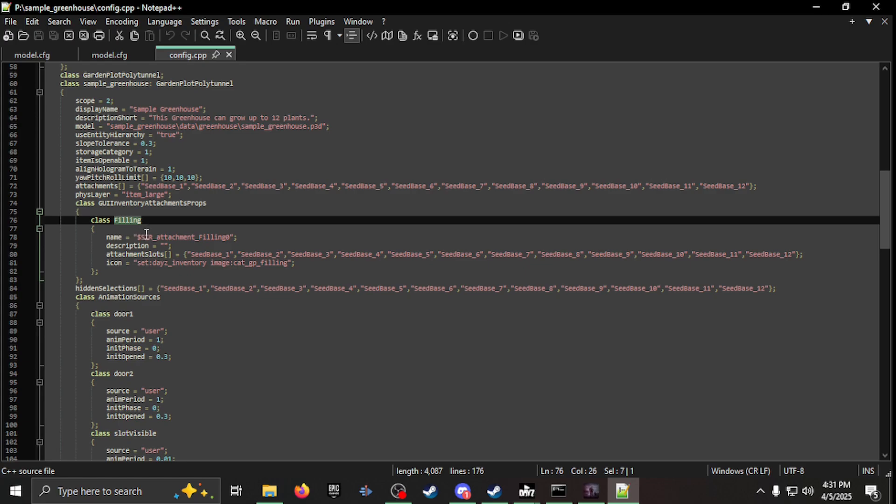
{"action": "double_click", "coordinate": [205, 256]}
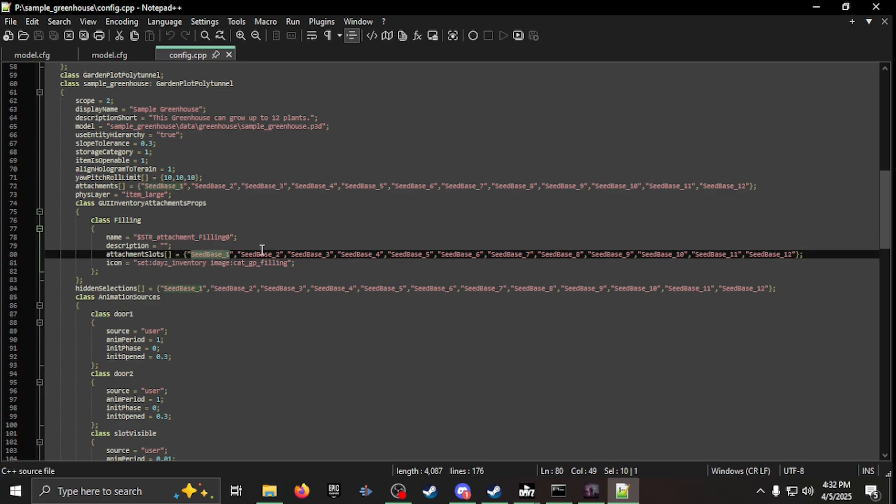
{"action": "double_click", "coordinate": [768, 262]}
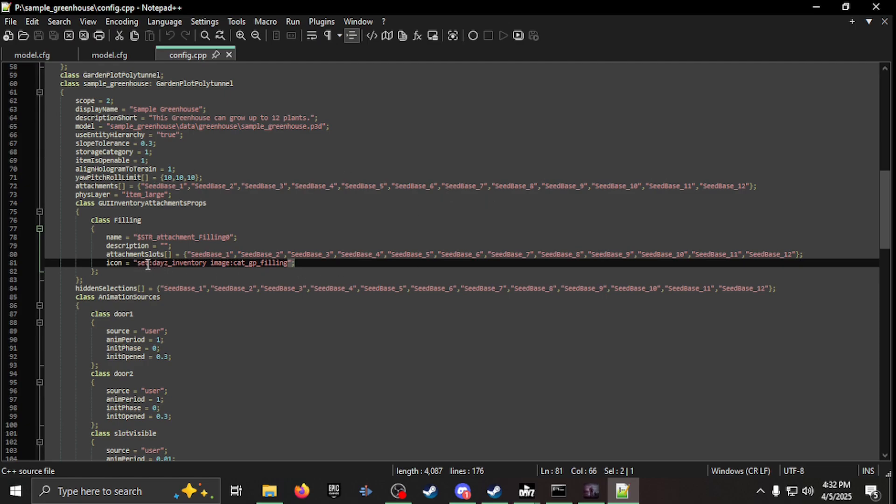
{"action": "double_click", "coordinate": [167, 263]}
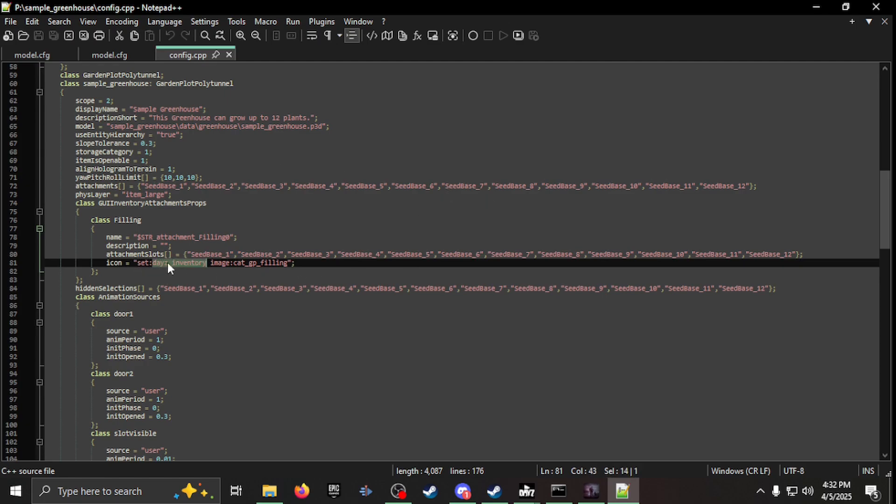
{"action": "double_click", "coordinate": [248, 263]}
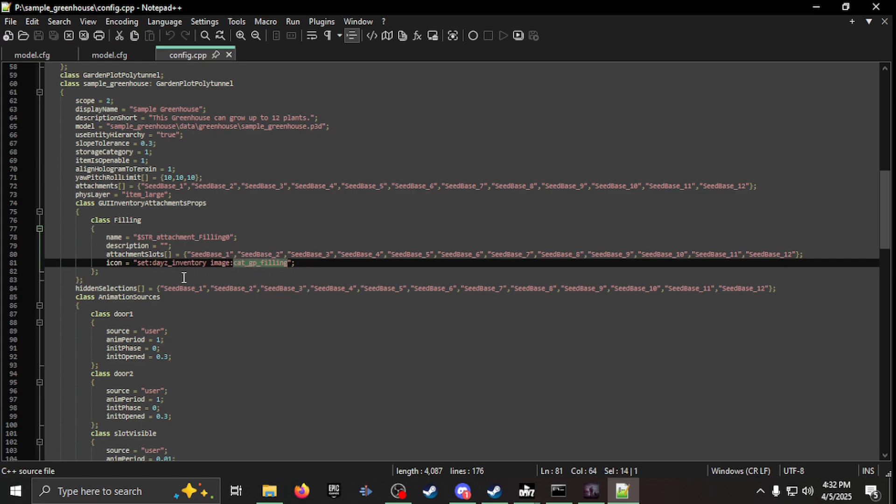
{"action": "left_click_drag", "start_coordinate": [106, 270], "coordinate": [16, 210]}
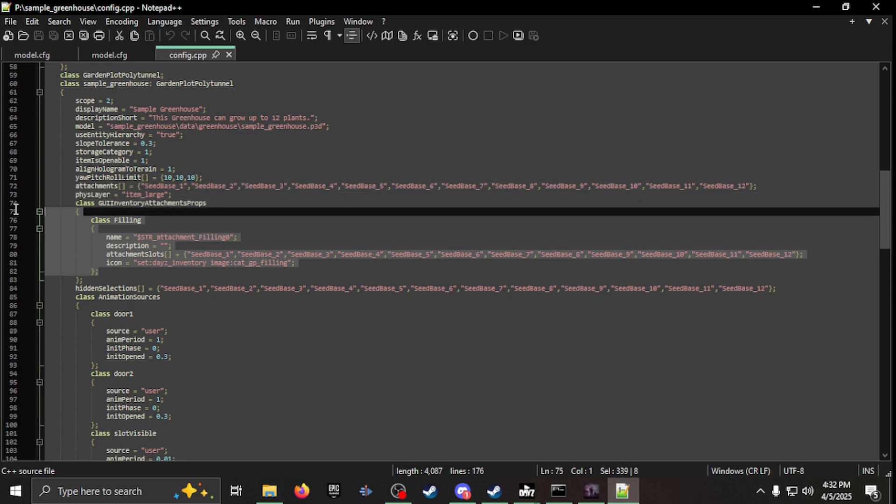
- Highlight the hiddenSelections entry and examine the AnimationSources door, slotVisible, slotHidden and SeedBase classes
{"action": "scroll", "coordinate": [191, 234], "scroll_direction": "down", "scroll_amount": 1}
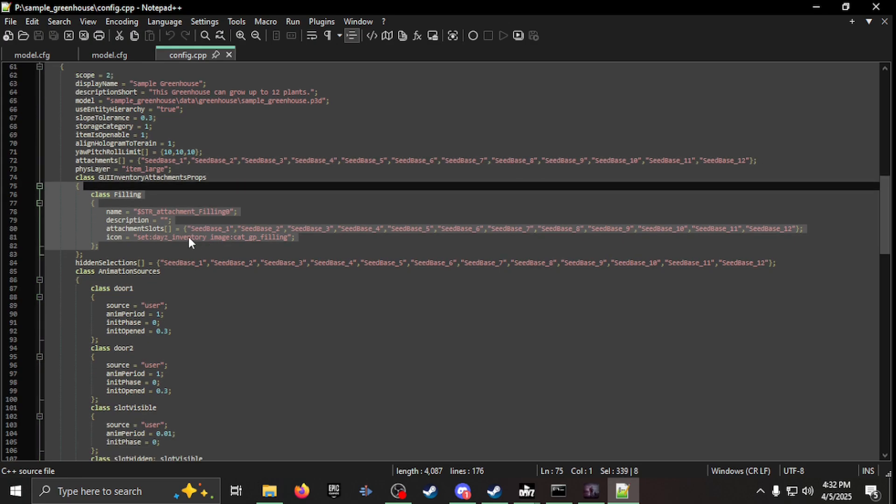
{"action": "left_click", "coordinate": [120, 264]}
{"action": "double_click", "coordinate": [121, 263]}
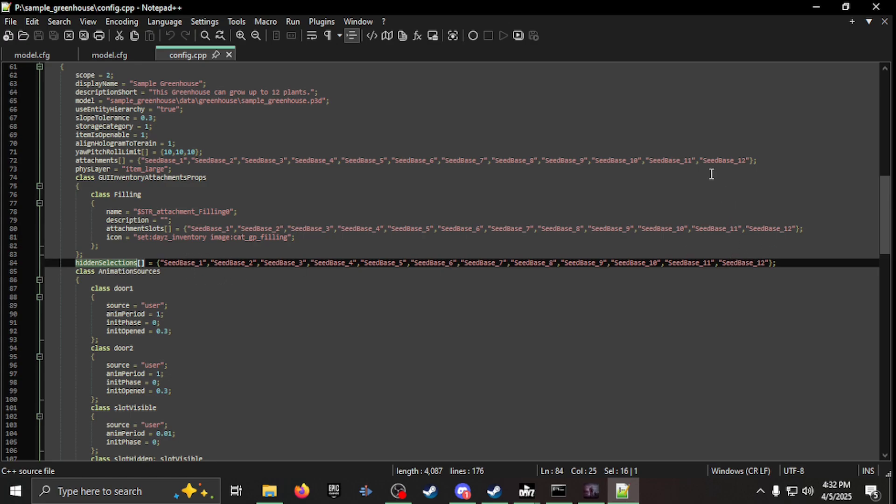
{"action": "scroll", "coordinate": [371, 262], "scroll_direction": "down", "scroll_amount": 4}
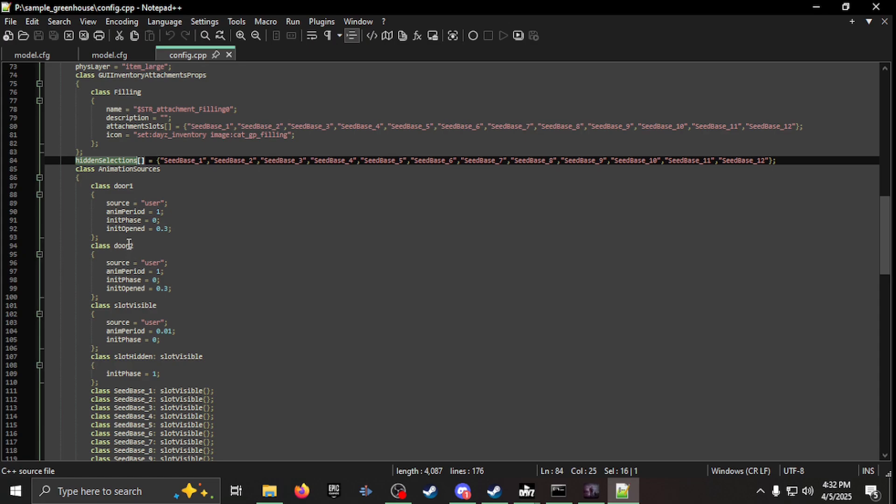
{"action": "scroll", "coordinate": [128, 243], "scroll_direction": "down", "scroll_amount": 1}
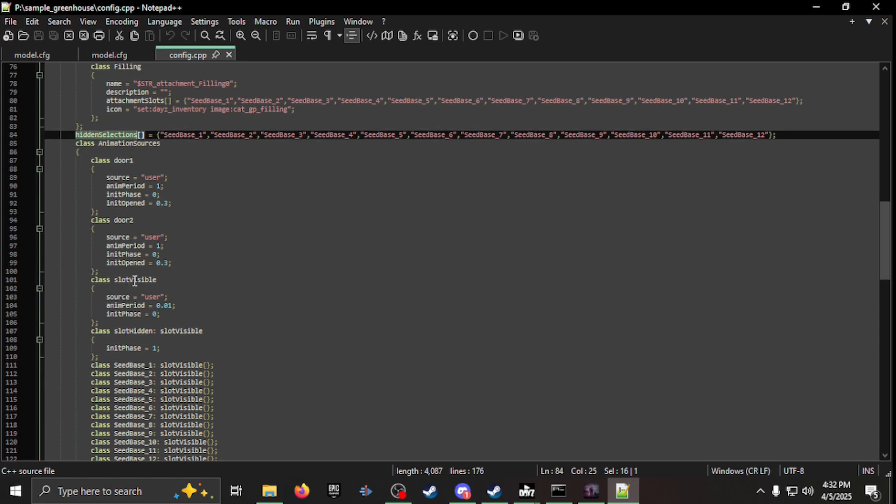
{"action": "scroll", "coordinate": [135, 280], "scroll_direction": "down", "scroll_amount": 2}
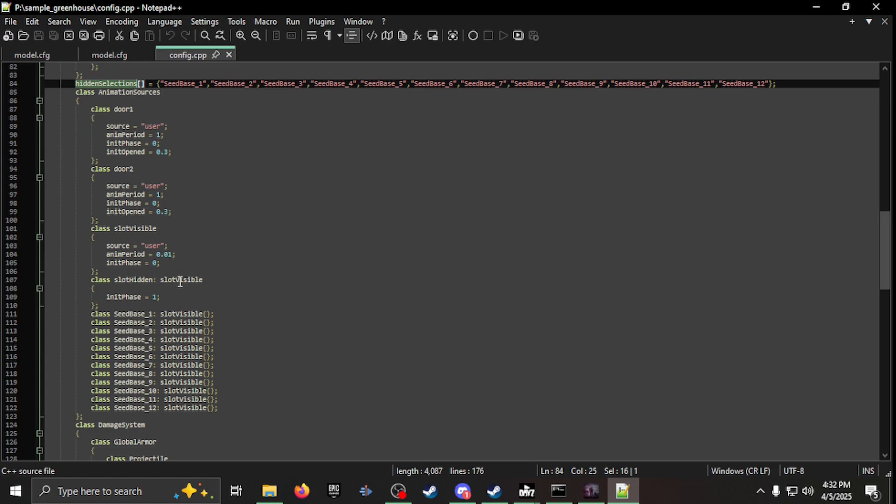
{"action": "scroll", "coordinate": [181, 281], "scroll_direction": "down", "scroll_amount": 1}
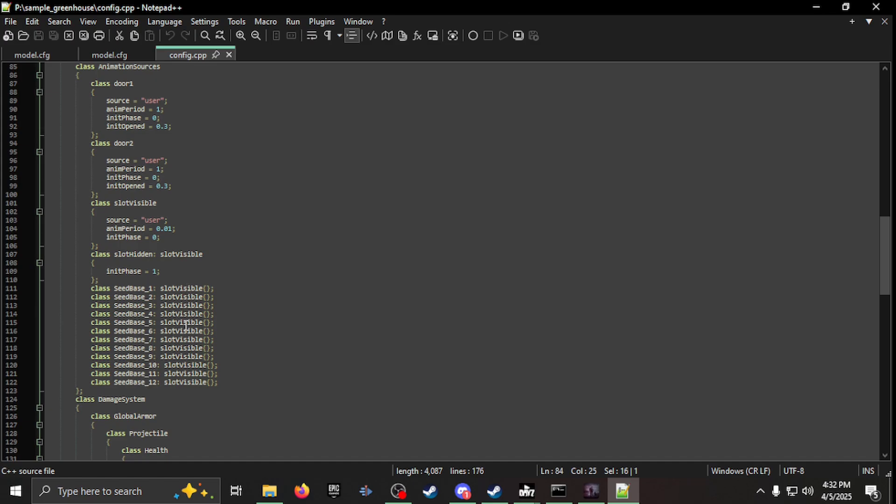
- Review the DamageSystem class through the end of config.cpp, then return to the start of the file
{"action": "scroll", "coordinate": [199, 377], "scroll_direction": "down", "scroll_amount": 13}
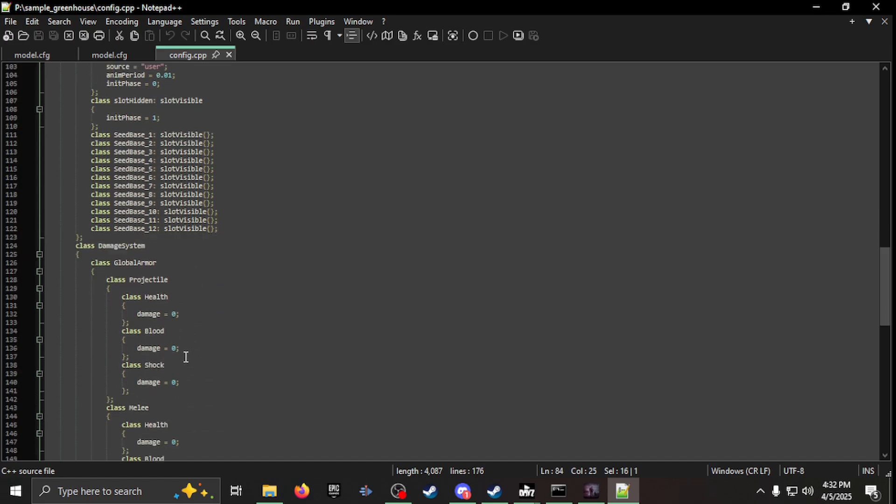
{"action": "scroll", "coordinate": [184, 342], "scroll_direction": "down", "scroll_amount": 7}
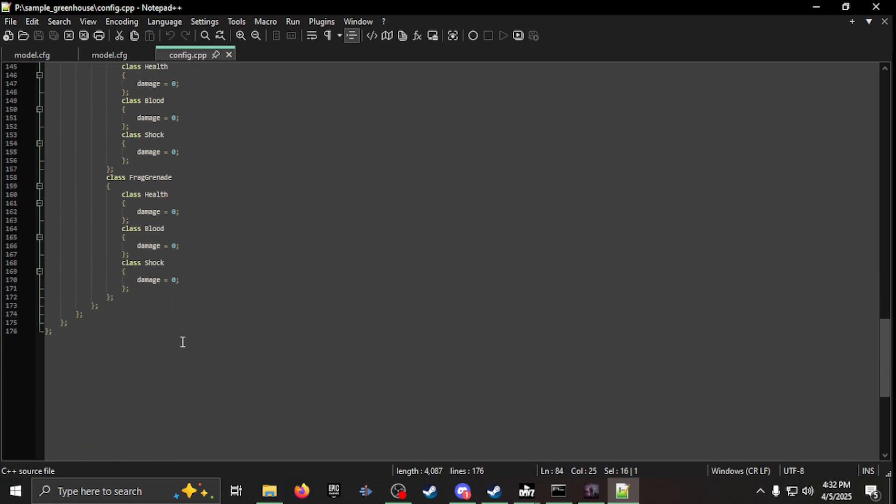
{"action": "scroll", "coordinate": [182, 342], "scroll_direction": "up", "scroll_amount": 10}
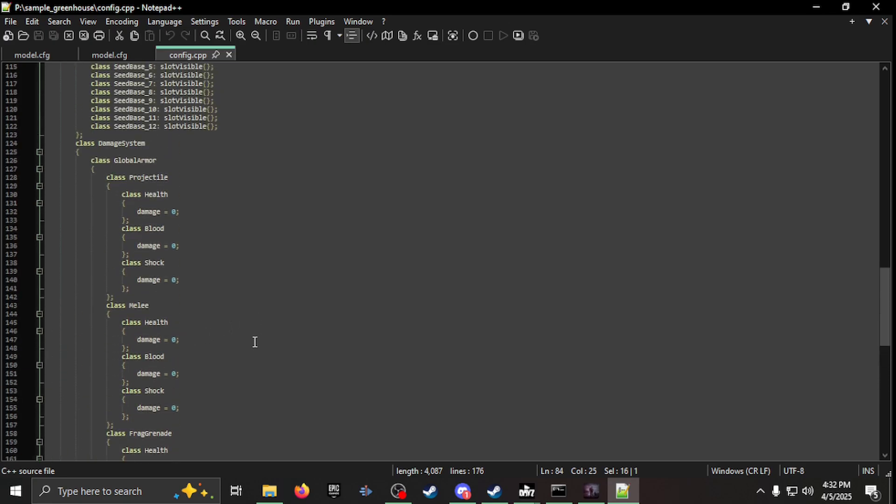
{"action": "scroll", "coordinate": [250, 342], "scroll_direction": "up", "scroll_amount": 6}
{"action": "scroll", "coordinate": [251, 343], "scroll_direction": "up", "scroll_amount": 17}
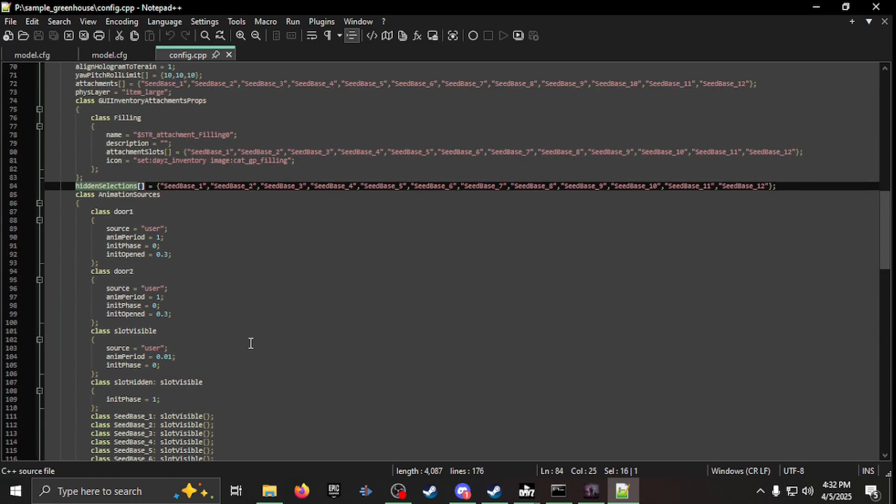
{"action": "scroll", "coordinate": [251, 343], "scroll_direction": "up", "scroll_amount": 15}
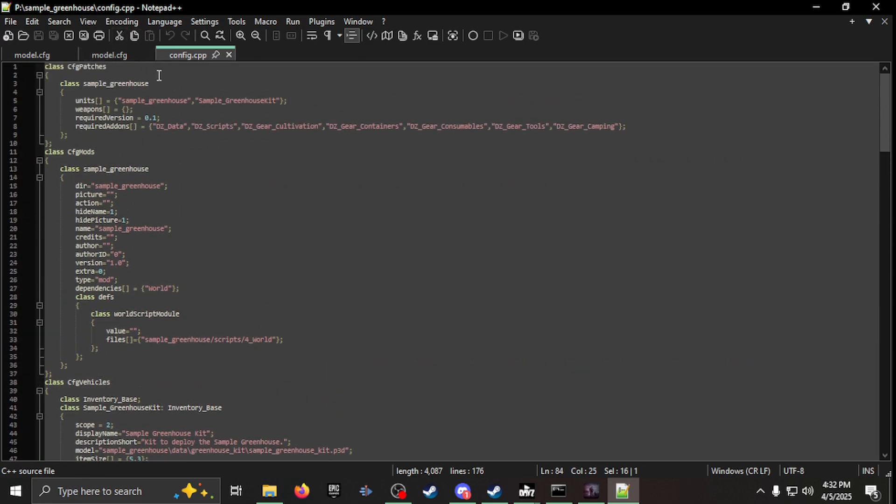
- Open Sample_Greenhouse.c from the mod's scripts\4_World\entities\itembase folder in Notepad++ and highlight its GardenBase parent class
{"action": "left_click", "coordinate": [281, 488]}
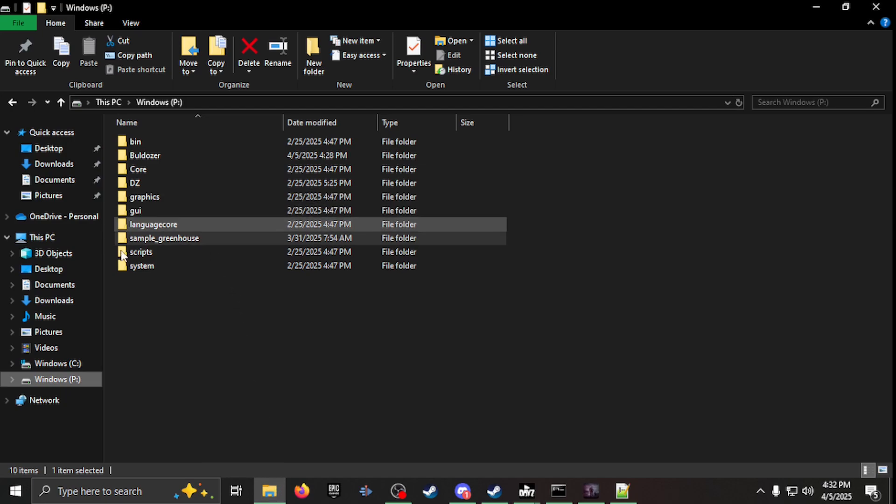
{"action": "double_click", "coordinate": [163, 239]}
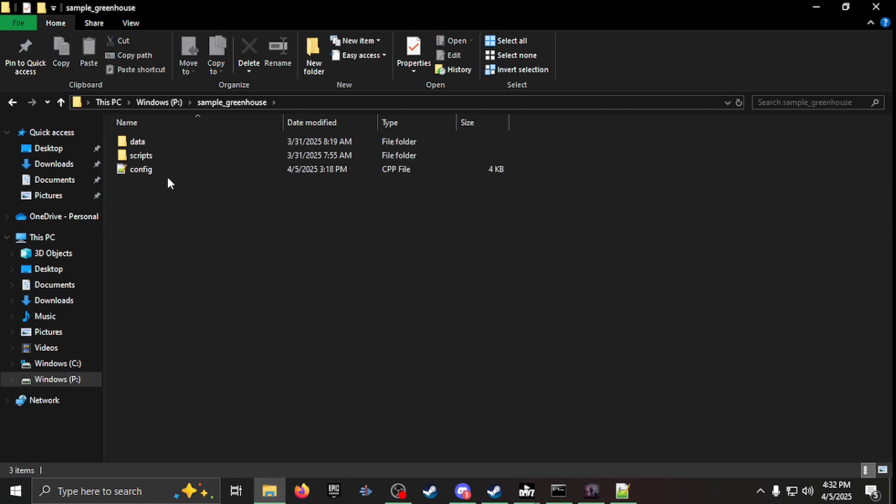
{"action": "double_click", "coordinate": [177, 157]}
{"action": "double_click", "coordinate": [184, 141]}
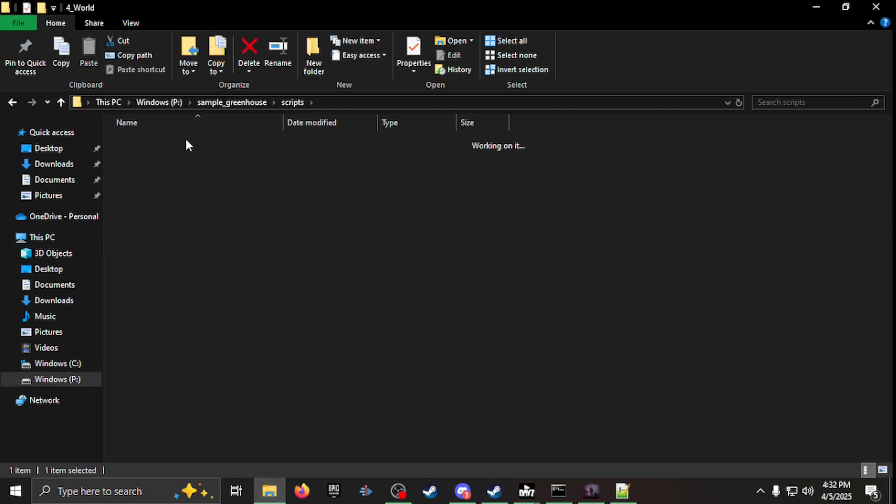
{"action": "double_click", "coordinate": [173, 170]}
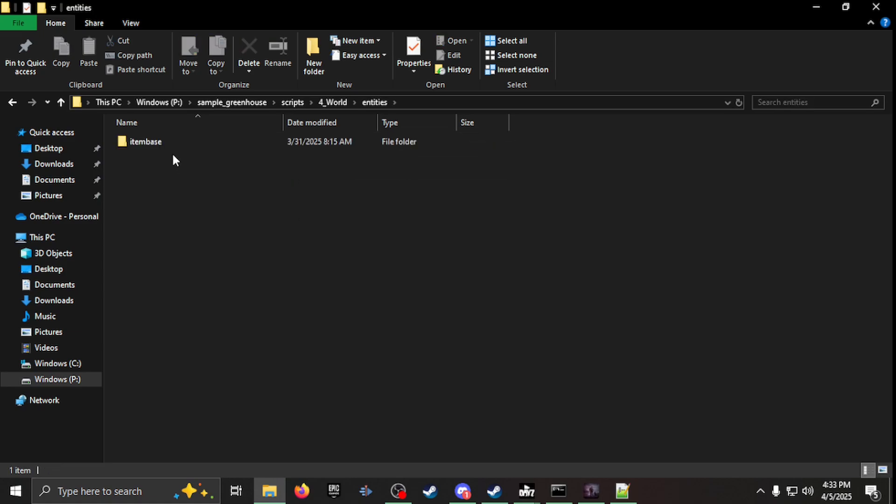
{"action": "double_click", "coordinate": [180, 143]}
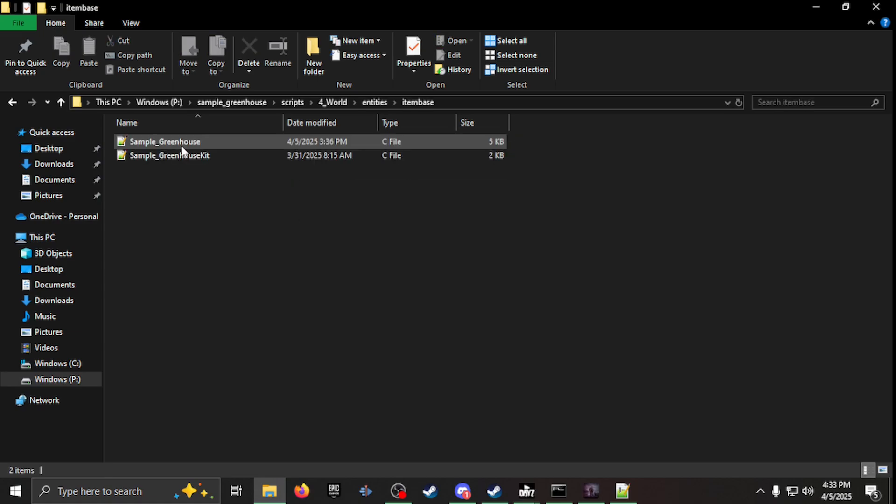
{"action": "double_click", "coordinate": [181, 145]}
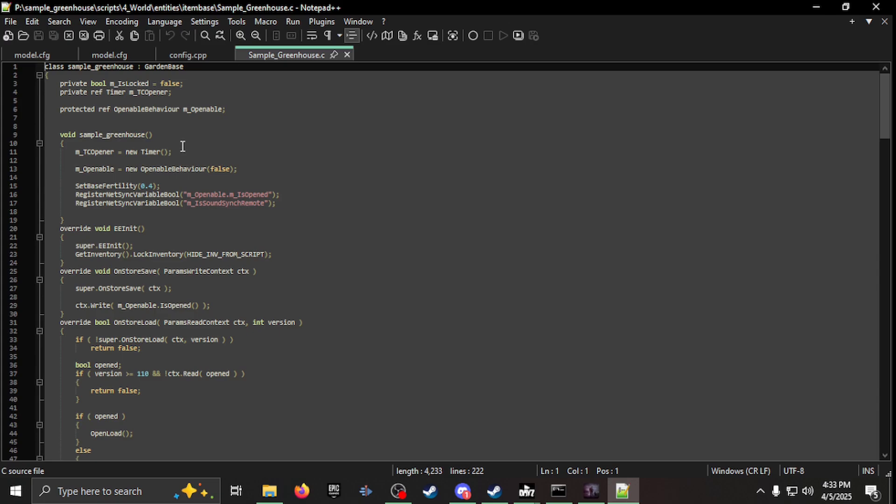
{"action": "double_click", "coordinate": [155, 66]}
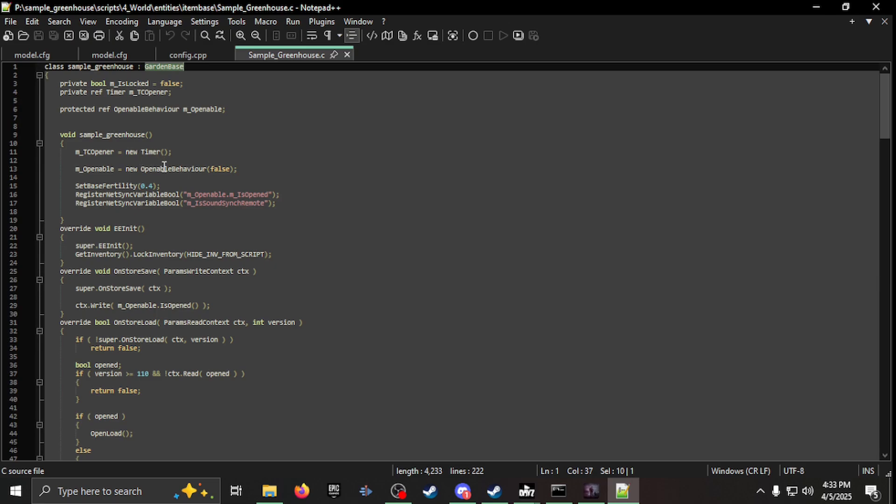
- Highlight the SetBaseFertility(0.4) call in the sample_greenhouse constructor
{"action": "scroll", "coordinate": [189, 189], "scroll_direction": "down", "scroll_amount": 2}
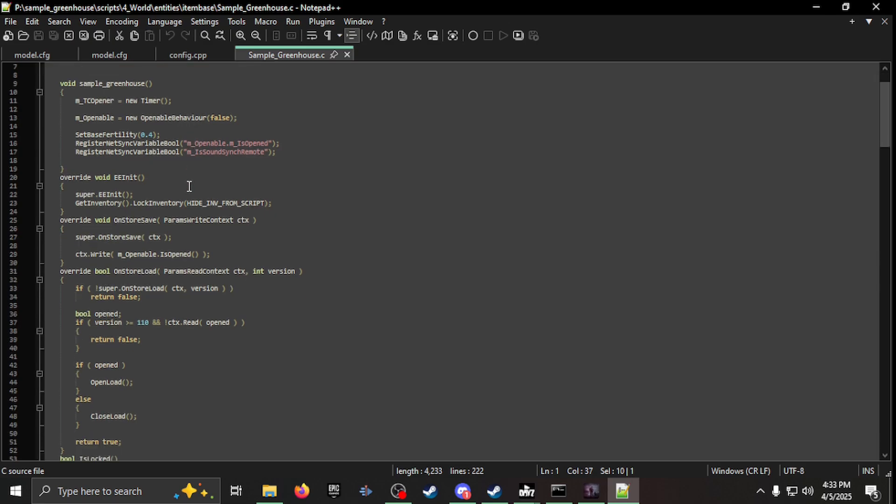
{"action": "scroll", "coordinate": [182, 178], "scroll_direction": "up", "scroll_amount": 2}
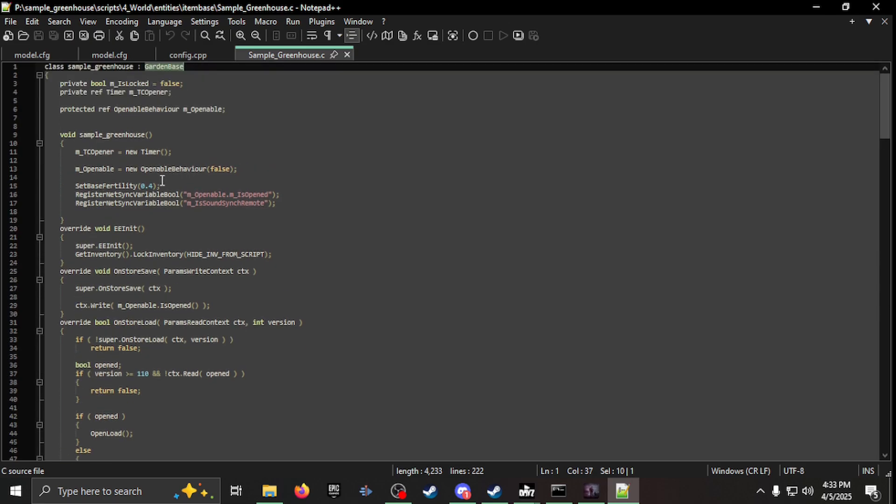
{"action": "left_click_drag", "start_coordinate": [161, 184], "coordinate": [76, 187]}
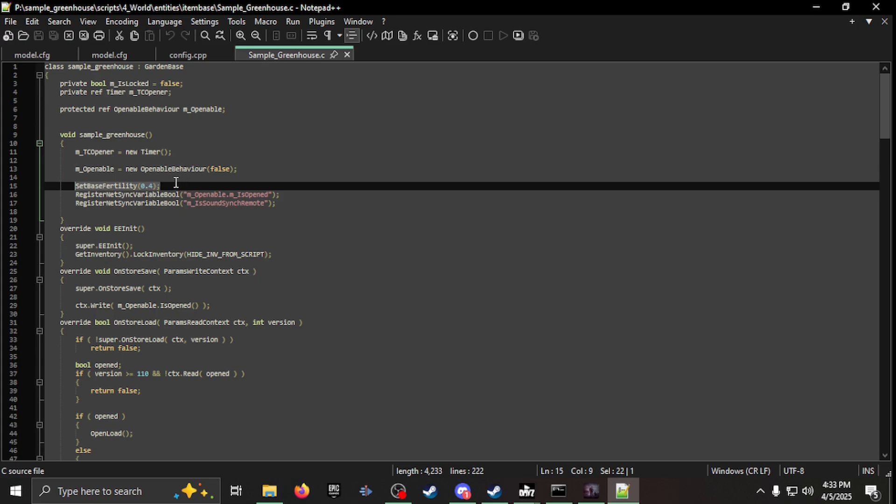
- Review the EEInit, OnStoreSave, OnStoreLoad, IsLocked, Open, OpenLoad, Close and CloseLoad methods down to the greenhouse sound functions
{"action": "scroll", "coordinate": [168, 181], "scroll_direction": "down", "scroll_amount": 2}
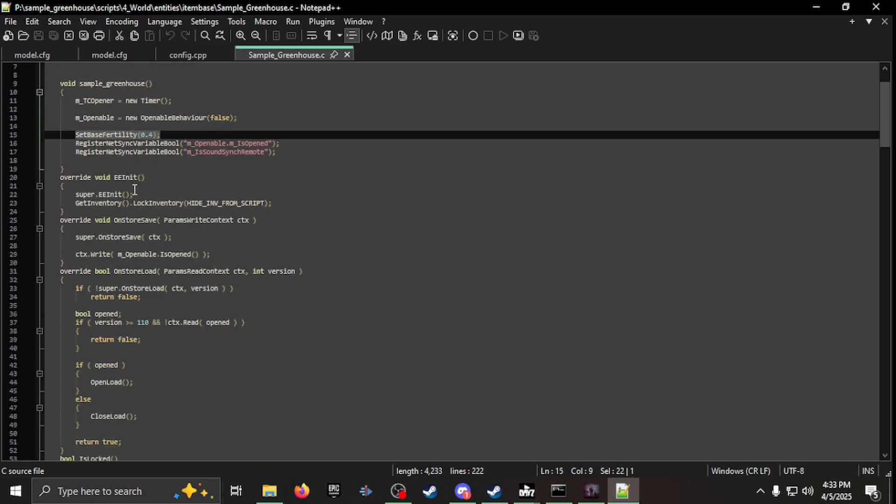
{"action": "scroll", "coordinate": [98, 203], "scroll_direction": "down", "scroll_amount": 2}
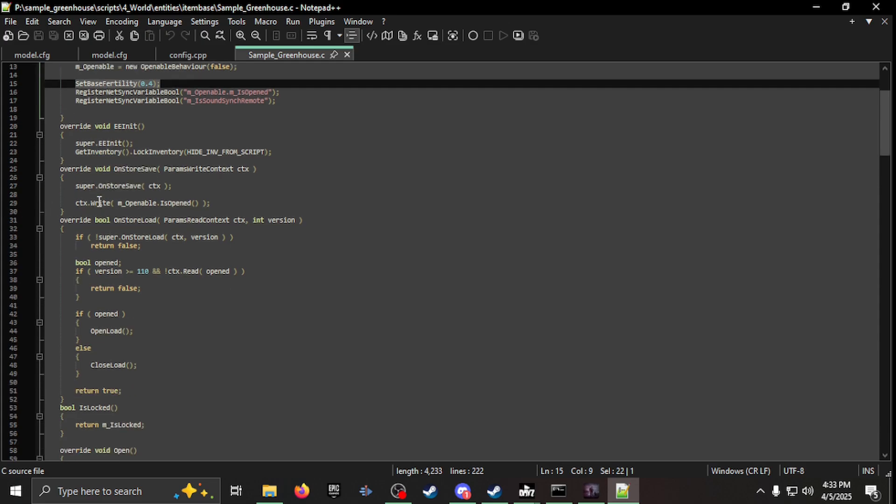
{"action": "scroll", "coordinate": [114, 188], "scroll_direction": "down", "scroll_amount": 1}
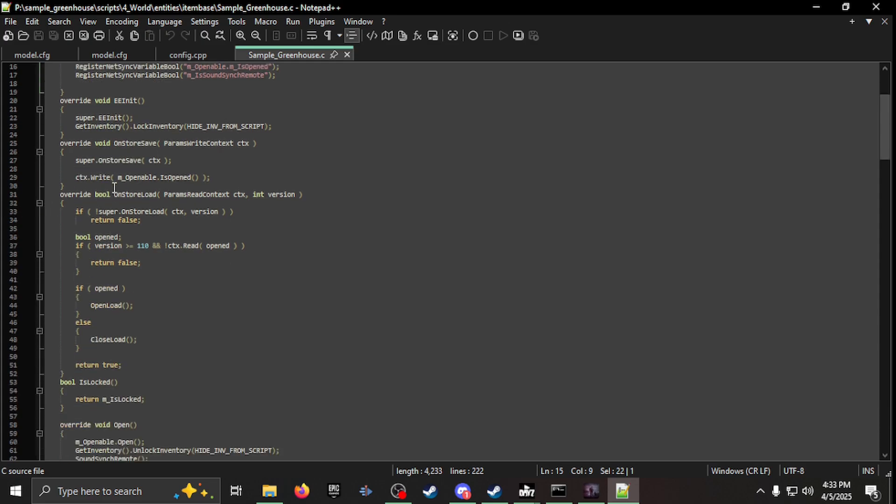
{"action": "scroll", "coordinate": [173, 205], "scroll_direction": "down", "scroll_amount": 5}
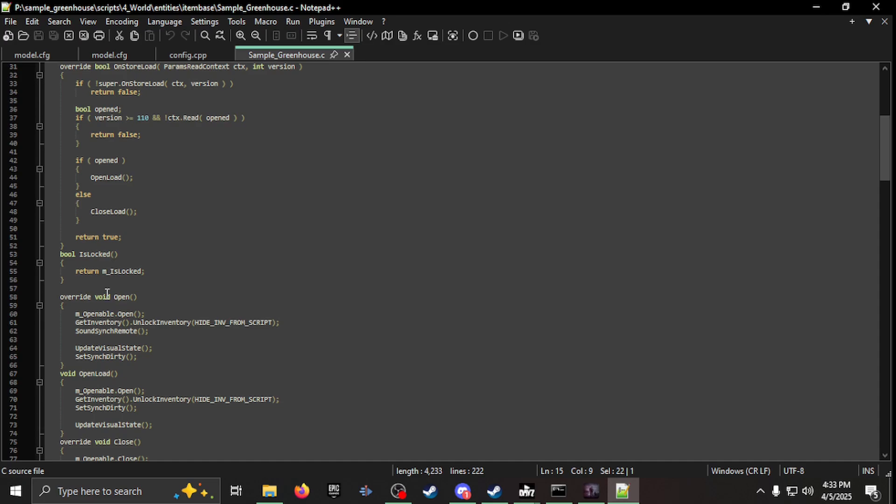
{"action": "scroll", "coordinate": [131, 201], "scroll_direction": "down", "scroll_amount": 5}
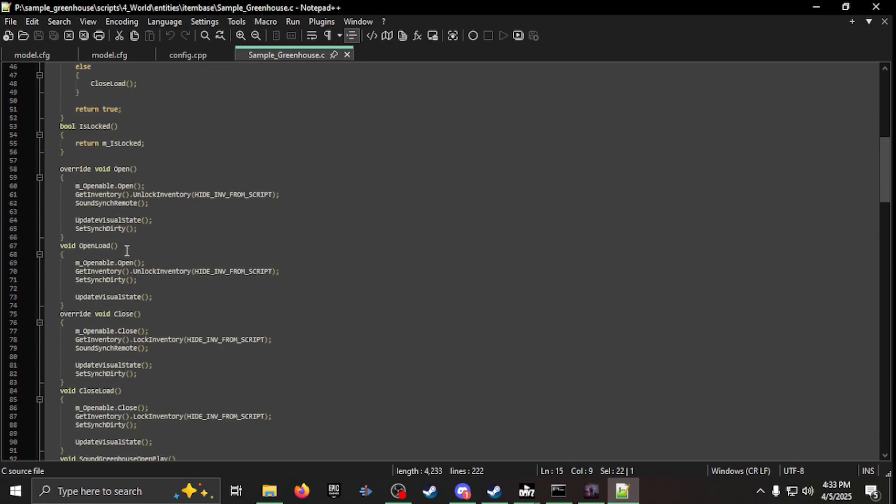
{"action": "scroll", "coordinate": [126, 251], "scroll_direction": "down", "scroll_amount": 7}
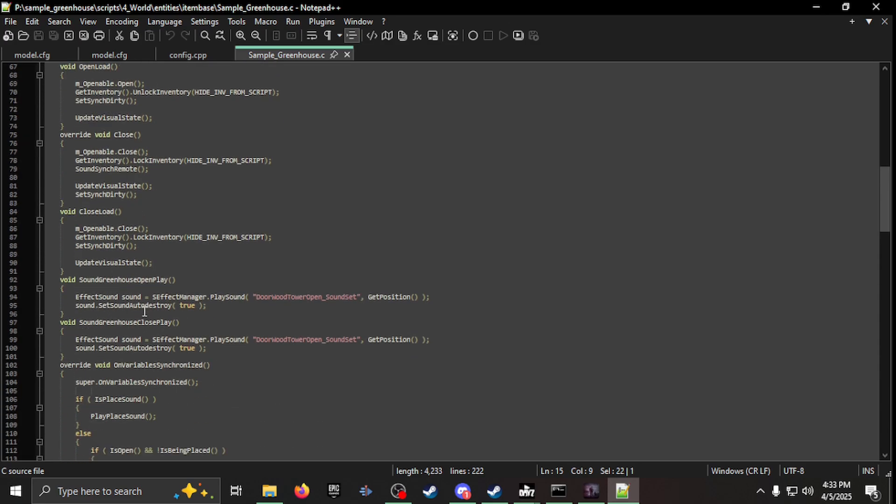
- Highlight the DoorWoodTowerOpen_SoundSet sound name and the SoundGreenhouseOpenPlay and SoundGreenhouseClosePlay function names
{"action": "double_click", "coordinate": [307, 297]}
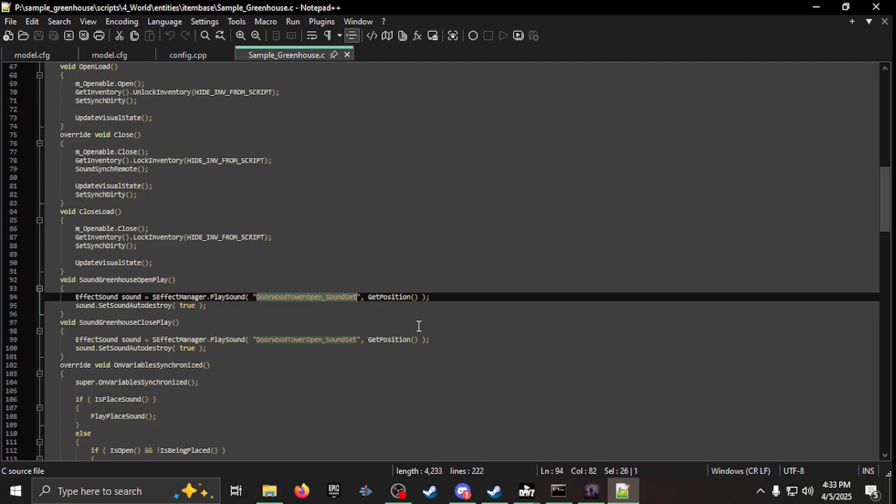
{"action": "double_click", "coordinate": [132, 279]}
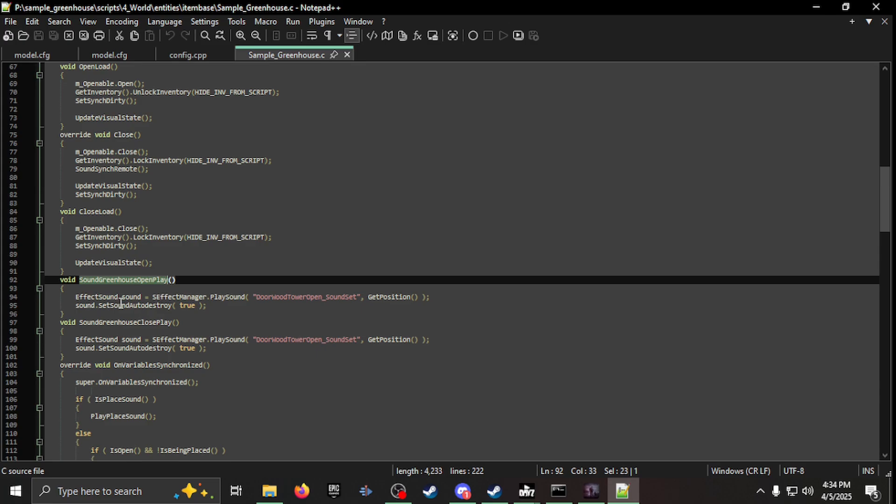
{"action": "double_click", "coordinate": [275, 297]}
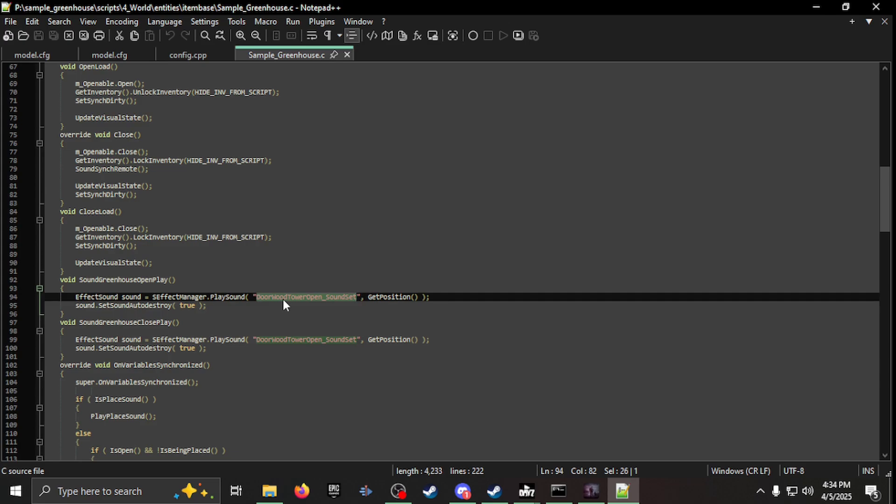
{"action": "double_click", "coordinate": [133, 322]}
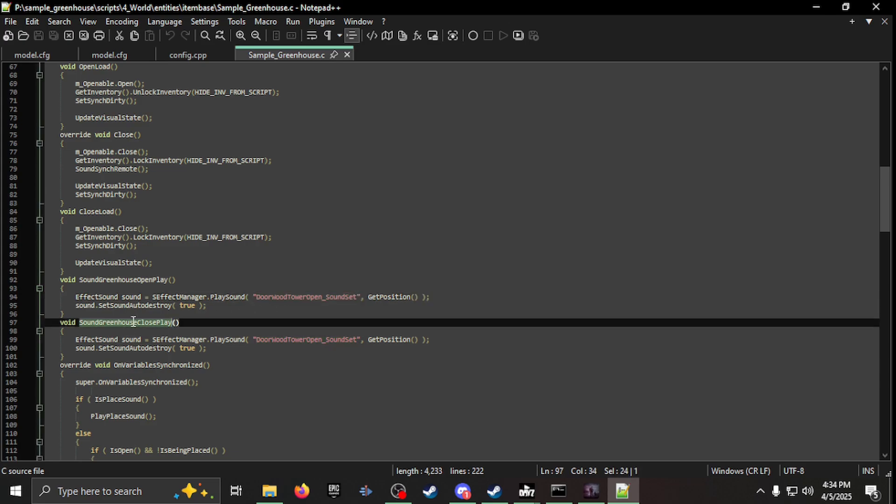
{"action": "left_click", "coordinate": [281, 341]}
{"action": "scroll", "coordinate": [282, 343], "scroll_direction": "down", "scroll_amount": 3}
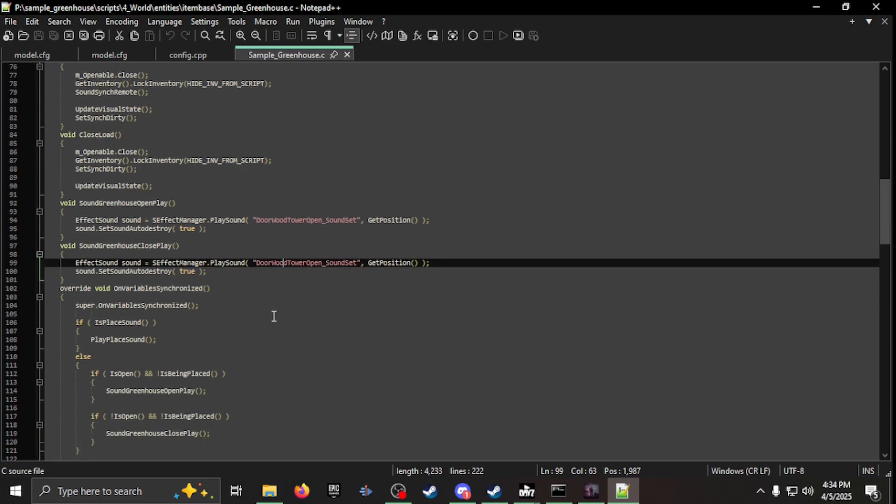
- Copy the SoundGreenhouseOpenPlay function name and paste it over the matching call in OnVariablesSynchronized
{"action": "double_click", "coordinate": [117, 205]}
{"action": "key", "text": "ctrl+c"}
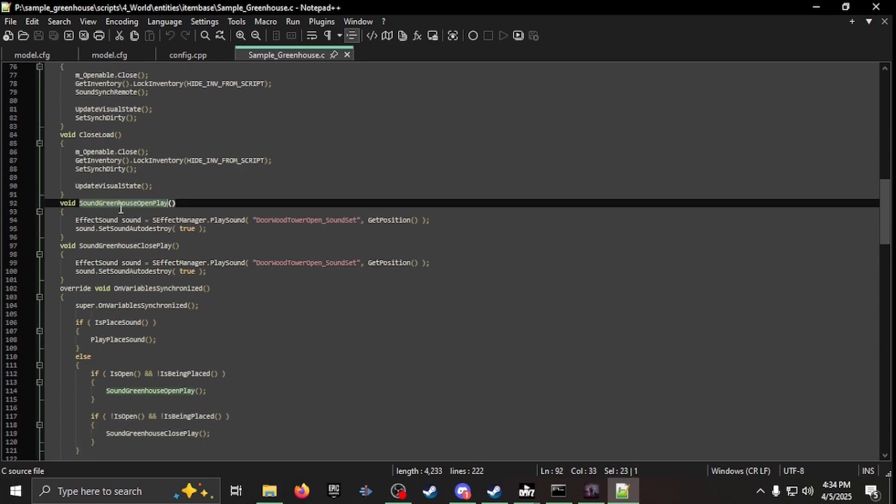
{"action": "scroll", "coordinate": [123, 209], "scroll_direction": "down", "scroll_amount": 1}
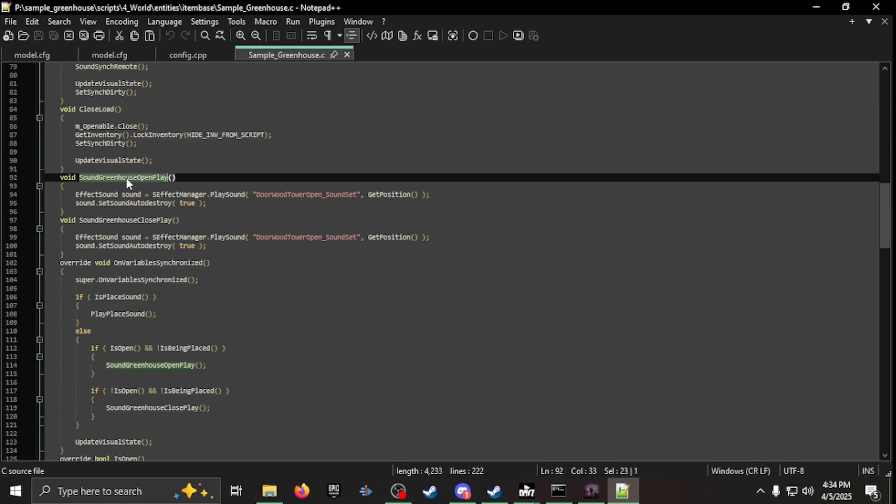
{"action": "double_click", "coordinate": [157, 366]}
{"action": "key", "text": "ctrl+v"}
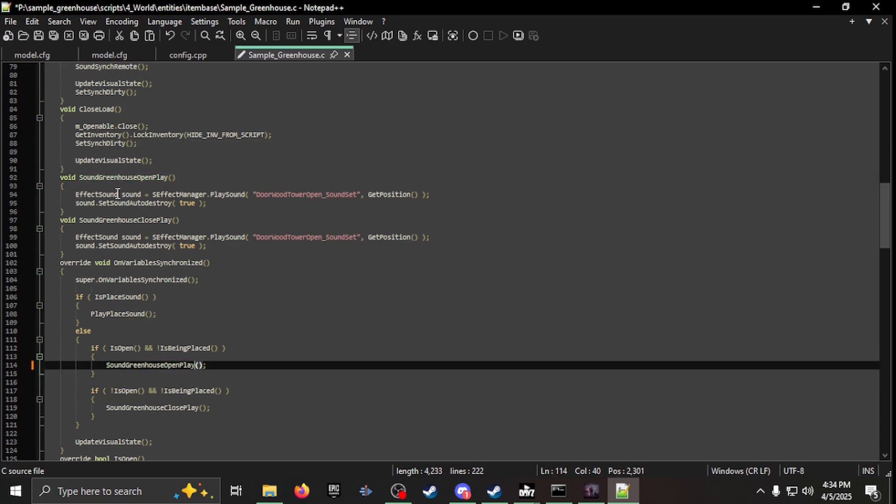
- Copy the SoundGreenhouseClosePlay function name and paste it over its call under the !IsOpen() condition
{"action": "double_click", "coordinate": [118, 222]}
{"action": "key", "text": "ctrl+c"}
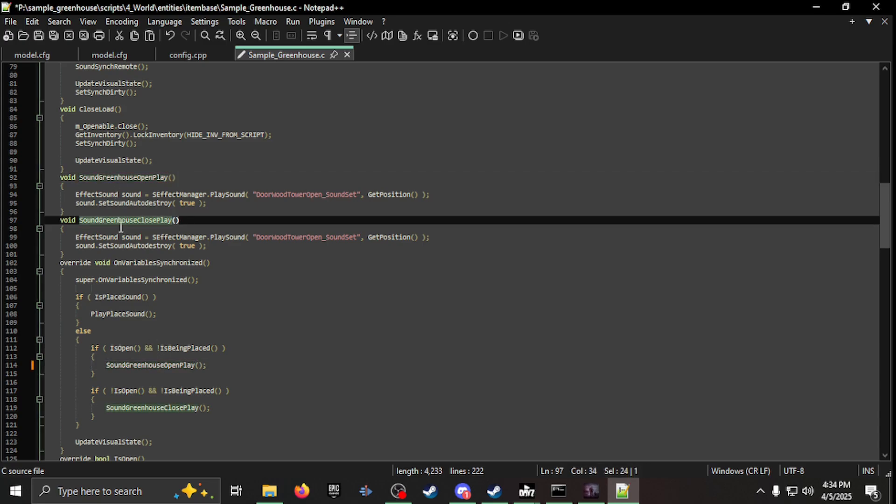
{"action": "double_click", "coordinate": [161, 407]}
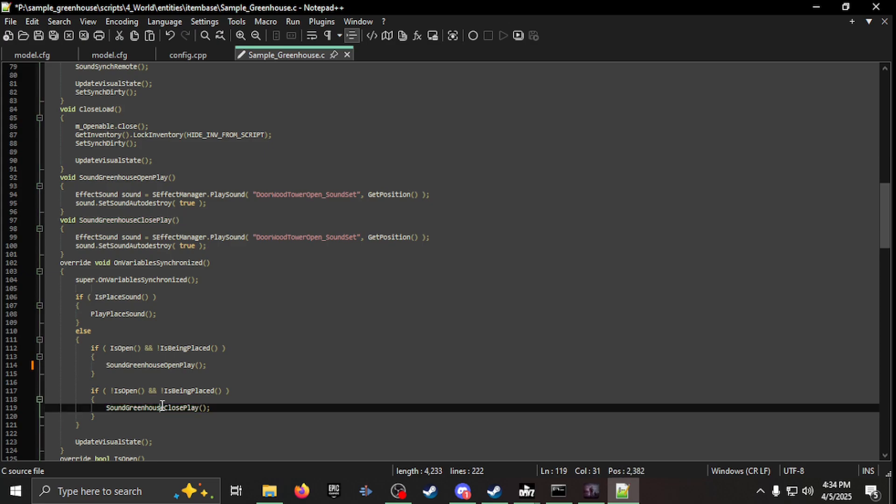
{"action": "key", "text": "ctrl+v"}
- Highlight the DoorWoodTowerOpen_SoundSet name inside SoundGreenhouseOpenPlay once more
{"action": "scroll", "coordinate": [154, 392], "scroll_direction": "down", "scroll_amount": 1}
{"action": "scroll", "coordinate": [153, 392], "scroll_direction": "down", "scroll_amount": 2}
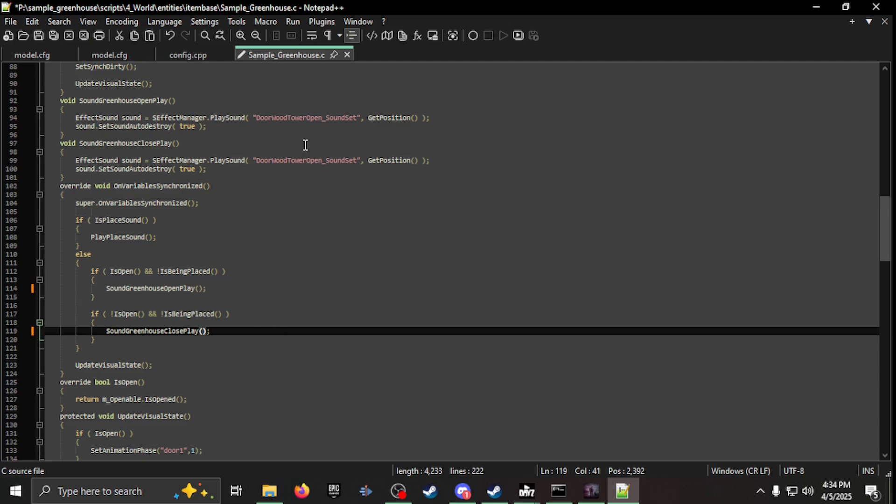
{"action": "double_click", "coordinate": [284, 119]}
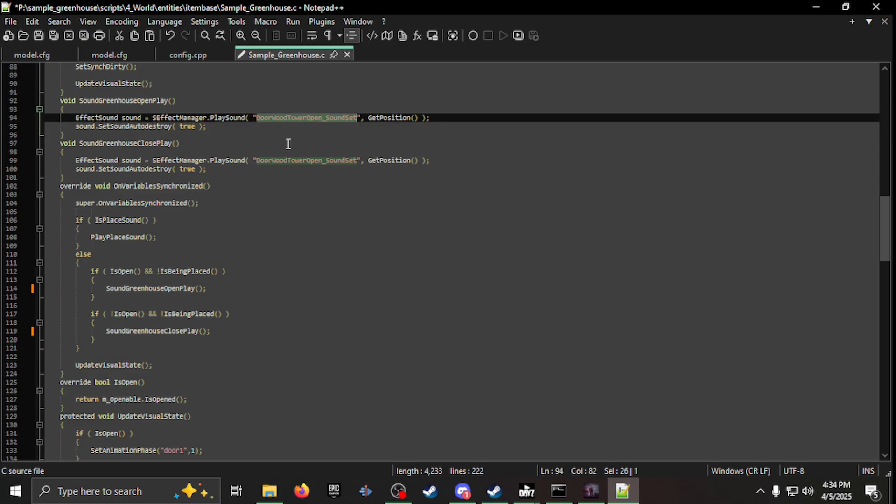
- Examine the IsOpen and UpdateVisualState methods with their SetAnimationPhase calls for door1 and door2
{"action": "scroll", "coordinate": [288, 144], "scroll_direction": "down", "scroll_amount": 5}
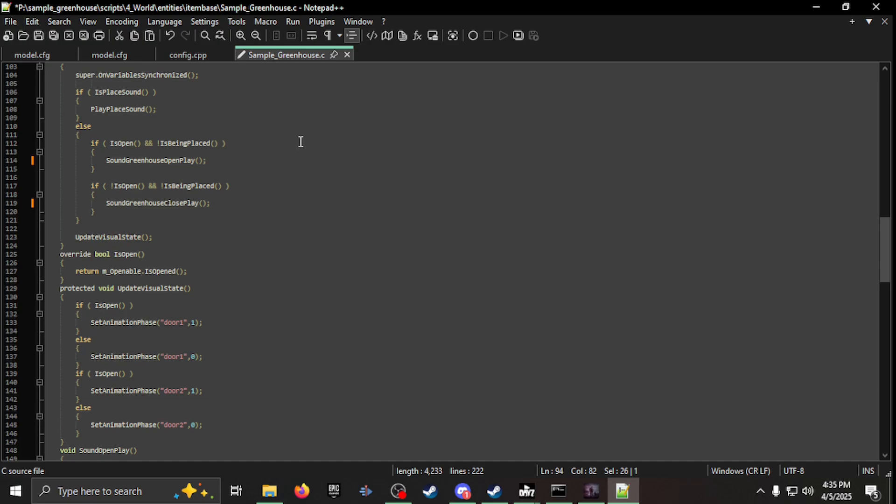
{"action": "scroll", "coordinate": [302, 107], "scroll_direction": "down", "scroll_amount": 2}
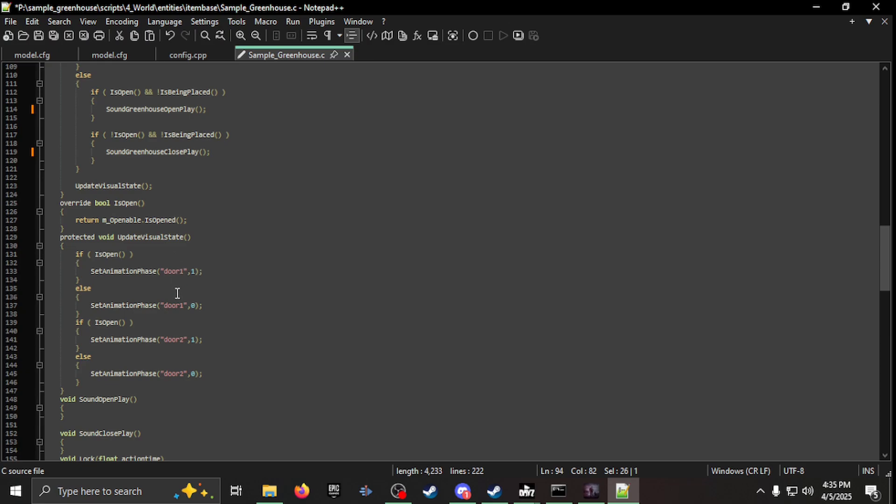
{"action": "scroll", "coordinate": [177, 294], "scroll_direction": "down", "scroll_amount": 1}
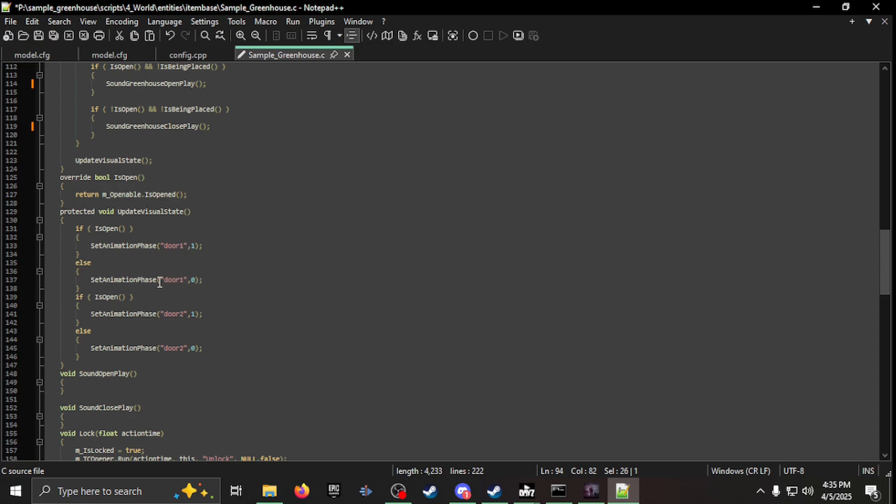
{"action": "scroll", "coordinate": [182, 290], "scroll_direction": "down", "scroll_amount": 2}
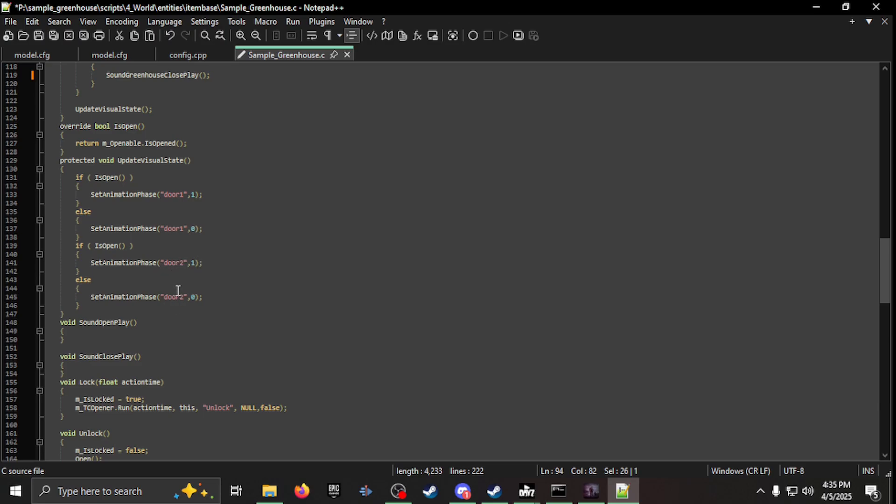
{"action": "scroll", "coordinate": [178, 291], "scroll_direction": "down", "scroll_amount": 1}
{"action": "scroll", "coordinate": [178, 291], "scroll_direction": "down", "scroll_amount": 1}
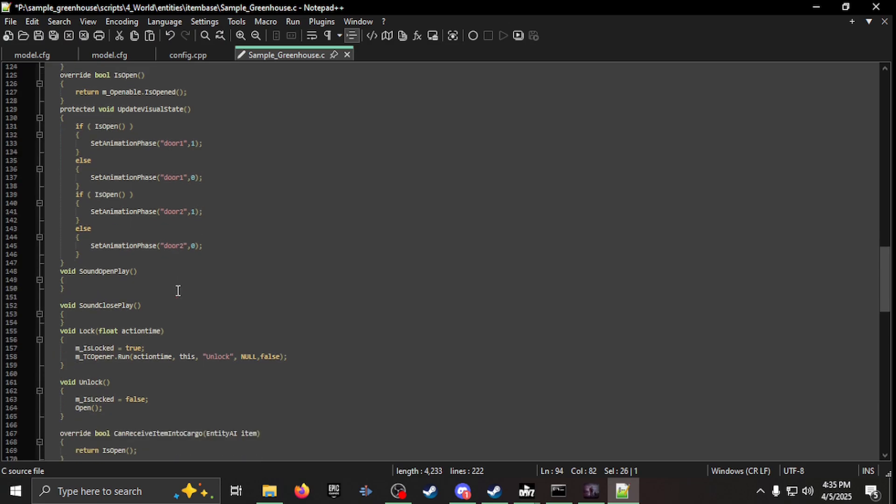
- Review the Lock, Unlock, cargo, placement, garden slot count, RefreshSlots and SetActions methods through the end of the file
{"action": "scroll", "coordinate": [176, 291], "scroll_direction": "down", "scroll_amount": 5}
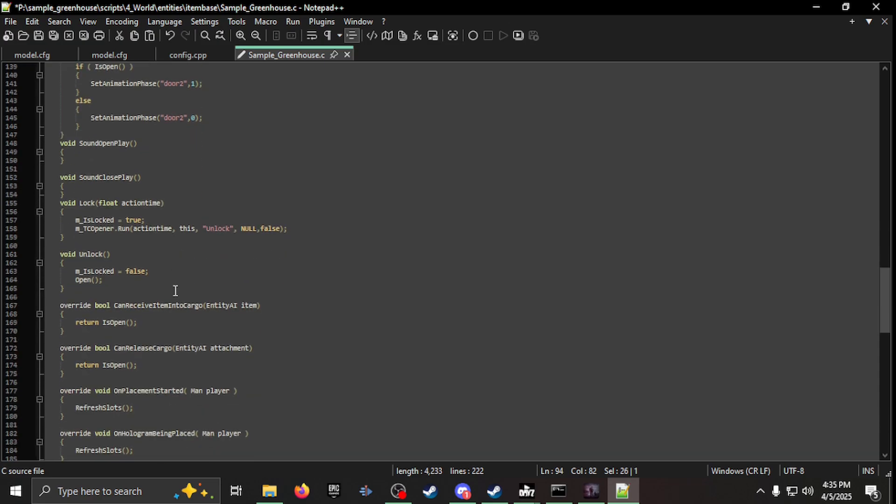
{"action": "scroll", "coordinate": [176, 291], "scroll_direction": "down", "scroll_amount": 8}
{"action": "scroll", "coordinate": [177, 245], "scroll_direction": "up", "scroll_amount": 2}
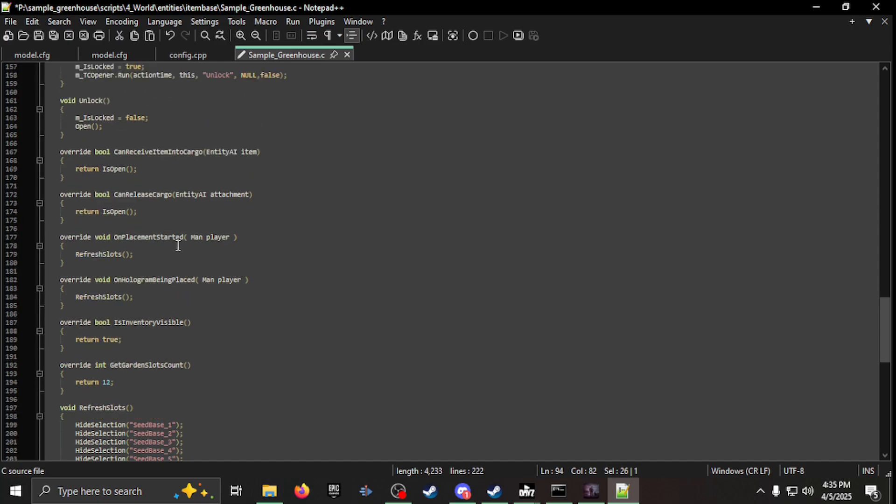
{"action": "scroll", "coordinate": [178, 245], "scroll_direction": "down", "scroll_amount": 6}
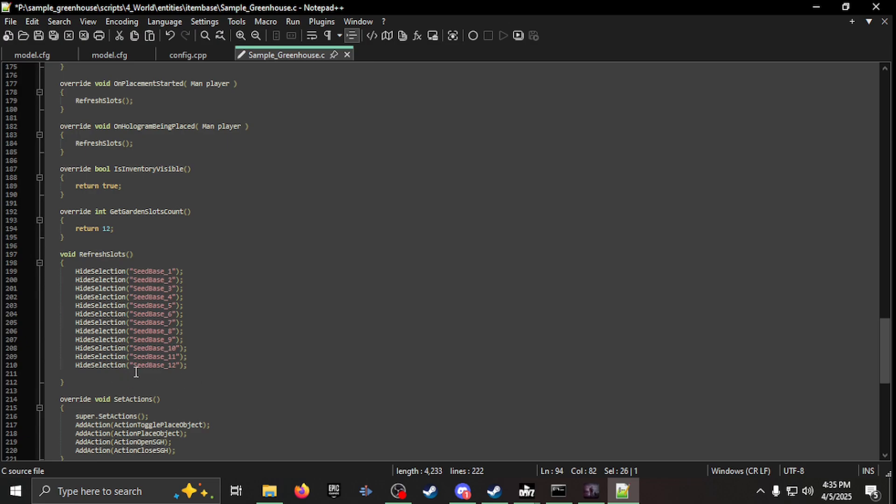
{"action": "scroll", "coordinate": [135, 373], "scroll_direction": "down", "scroll_amount": 3}
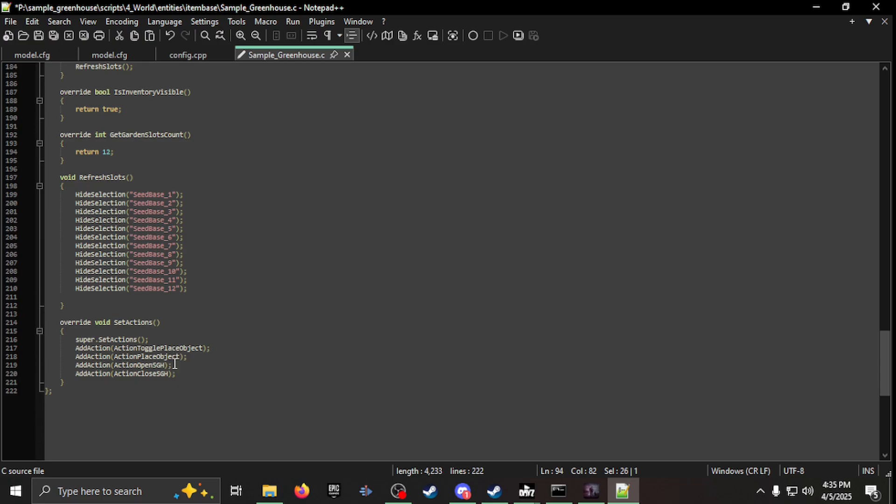
- Highlight the code from GetGardenSlotsCount through the SeedBase_12 line of RefreshSlots, and go back up through the script
{"action": "scroll", "coordinate": [188, 358], "scroll_direction": "up", "scroll_amount": 3}
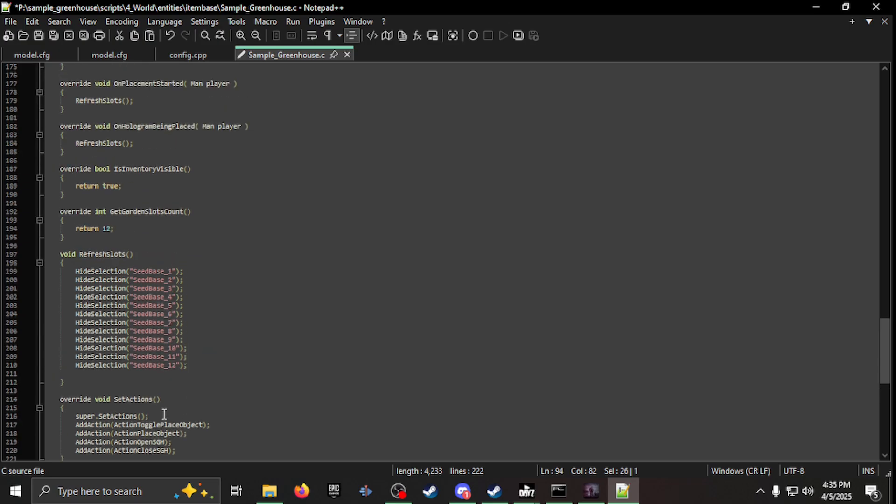
{"action": "scroll", "coordinate": [166, 411], "scroll_direction": "up", "scroll_amount": 2}
{"action": "scroll", "coordinate": [183, 378], "scroll_direction": "up", "scroll_amount": 5}
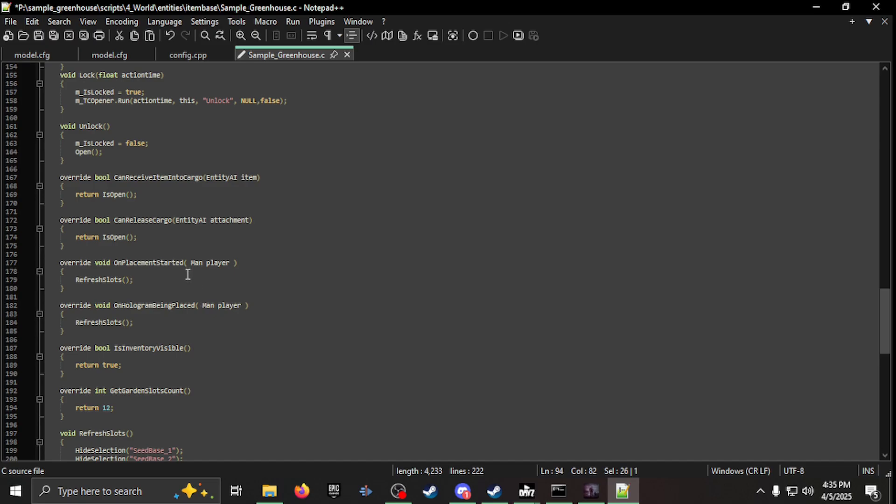
{"action": "scroll", "coordinate": [252, 231], "scroll_direction": "down", "scroll_amount": 3}
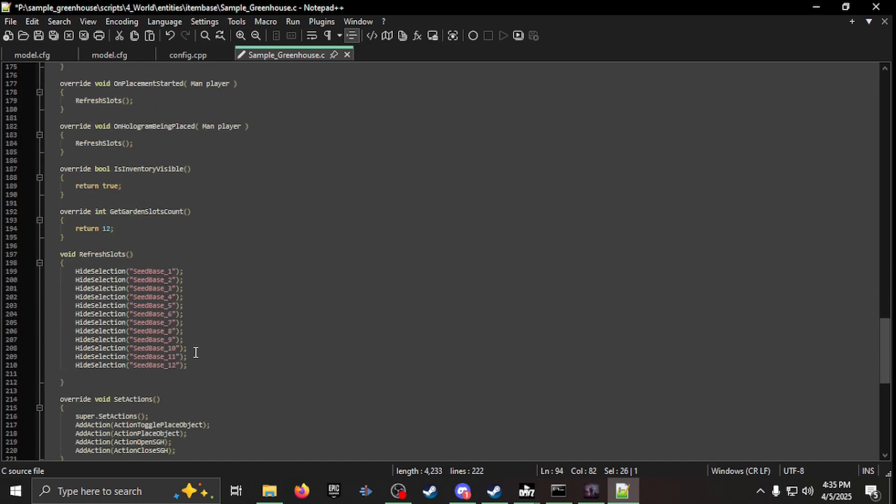
{"action": "left_click_drag", "start_coordinate": [188, 366], "coordinate": [2, 212]}
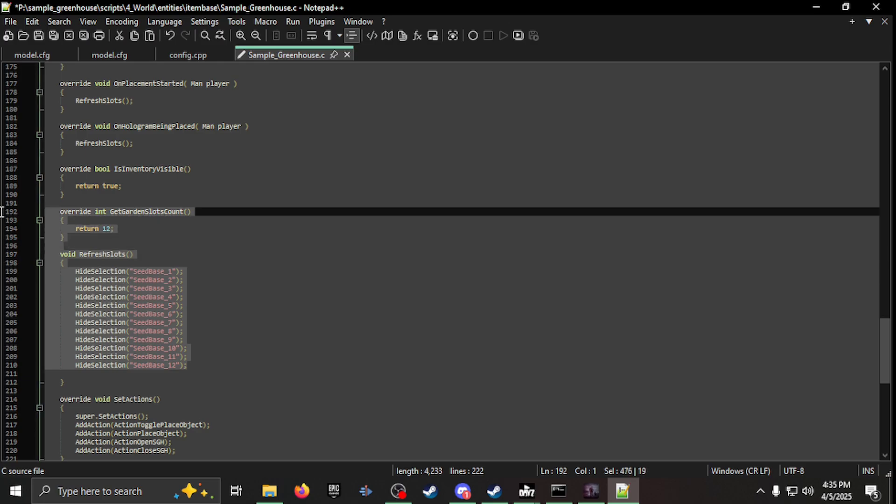
{"action": "scroll", "coordinate": [291, 245], "scroll_direction": "up", "scroll_amount": 20}
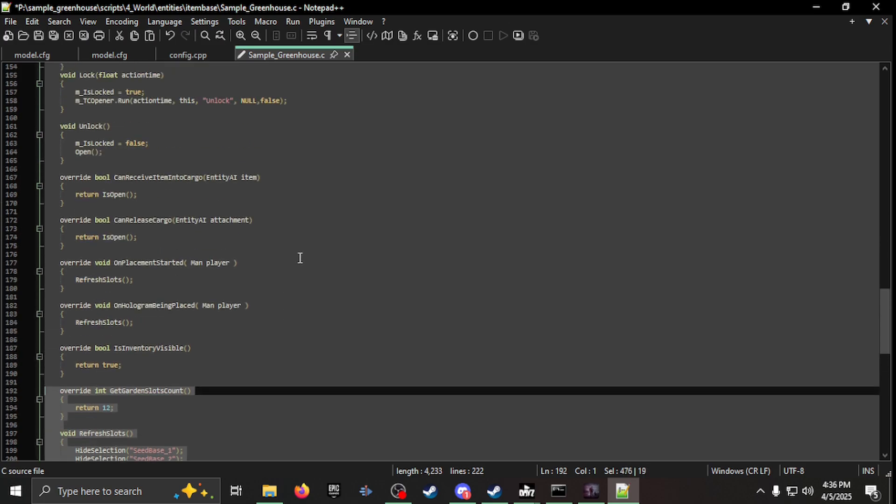
- Go back to the start of Sample_Greenhouse.c and highlight the GardenBase parent class and the SetBaseFertility(0.4) line
{"action": "scroll", "coordinate": [294, 254], "scroll_direction": "up", "scroll_amount": 20}
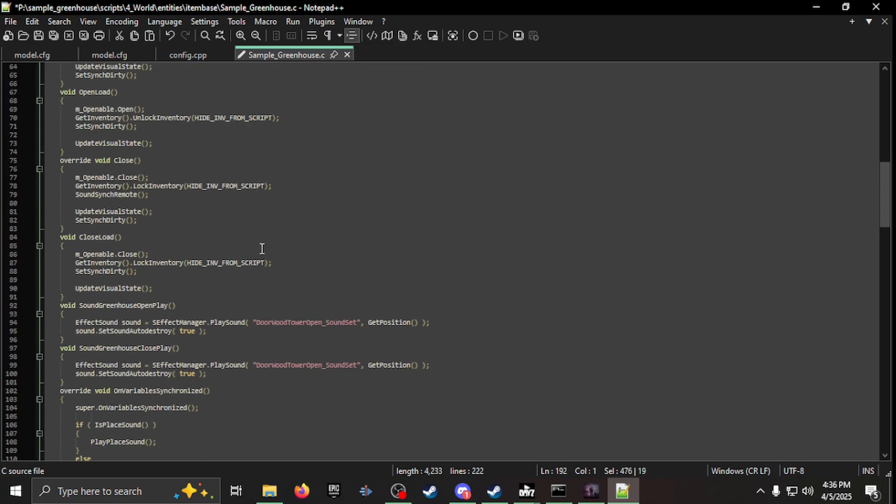
{"action": "scroll", "coordinate": [257, 249], "scroll_direction": "up", "scroll_amount": 1}
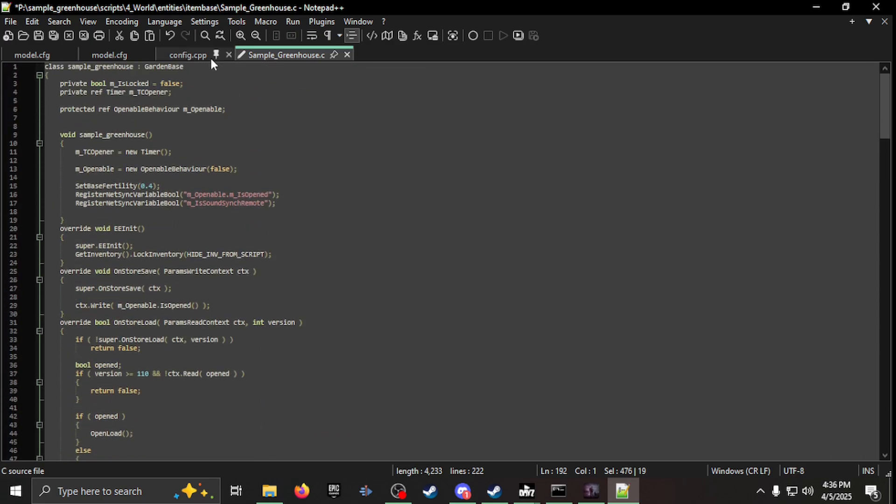
{"action": "double_click", "coordinate": [173, 67]}
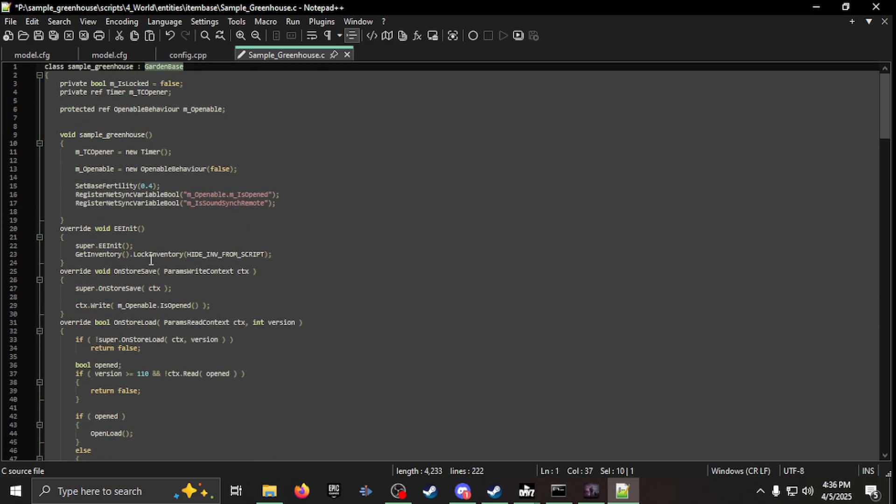
{"action": "left_click_drag", "start_coordinate": [162, 188], "coordinate": [73, 186]}
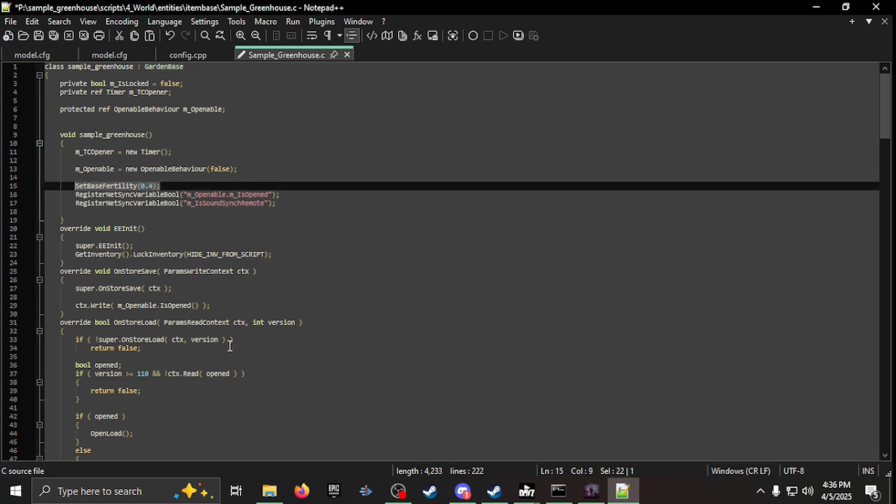
- Skim the rest of Sample_Greenhouse.c down to SetActions and close the file without saving its changes
{"action": "scroll", "coordinate": [230, 346], "scroll_direction": "down", "scroll_amount": 20}
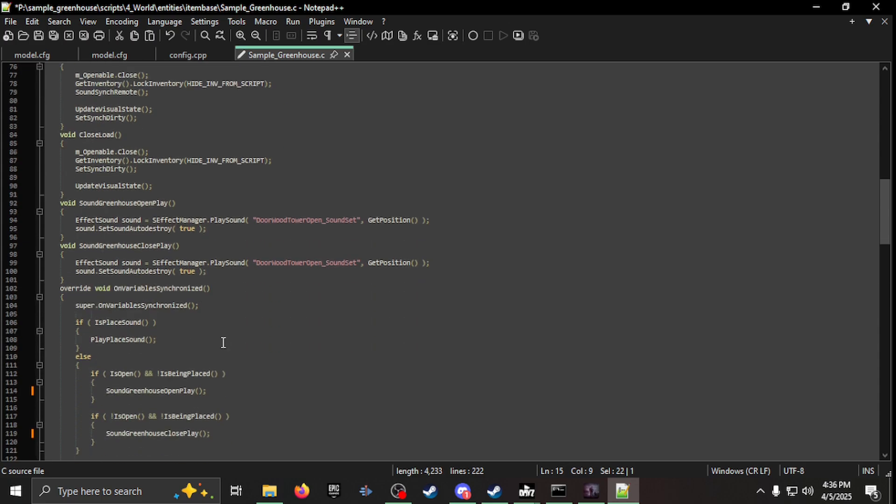
{"action": "scroll", "coordinate": [224, 343], "scroll_direction": "down", "scroll_amount": 20}
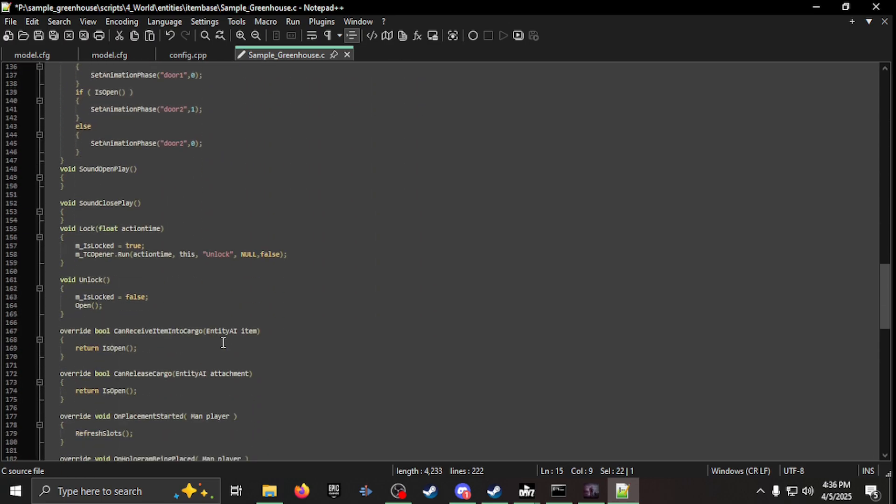
{"action": "scroll", "coordinate": [224, 343], "scroll_direction": "down", "scroll_amount": 18}
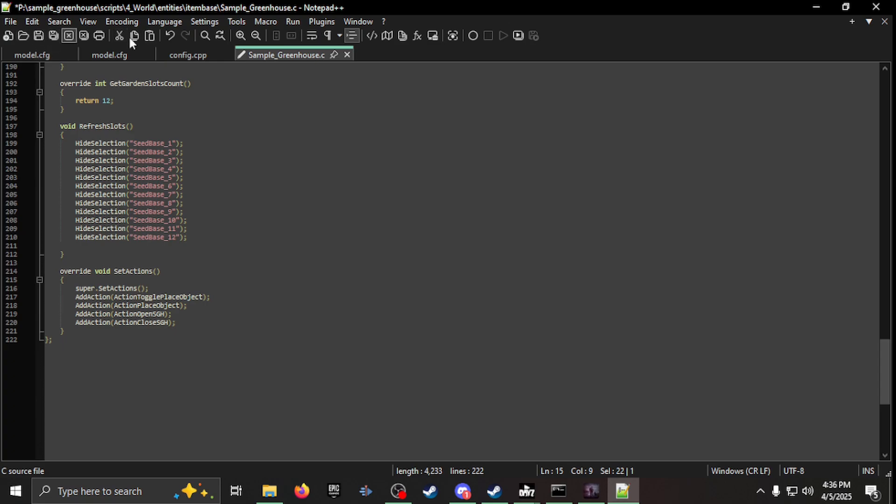
{"action": "left_click", "coordinate": [347, 55]}
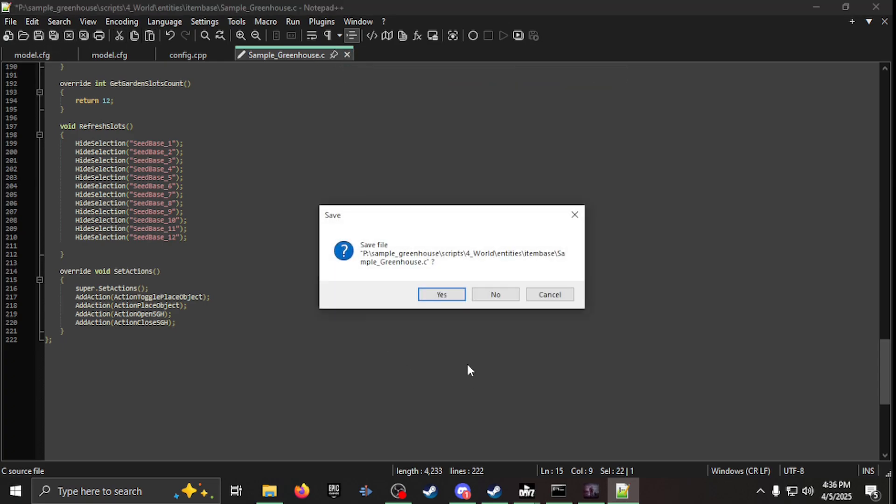
{"action": "left_click", "coordinate": [496, 294]}
- Open Sample_GreenhouseKit.c from the itembase folder and skim it through to SetActions
{"action": "key", "text": "alt+Tab"}
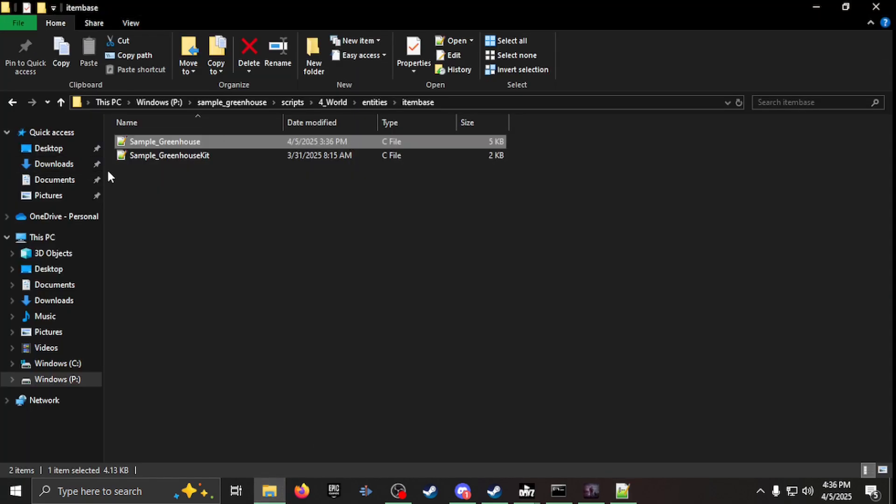
{"action": "double_click", "coordinate": [150, 157]}
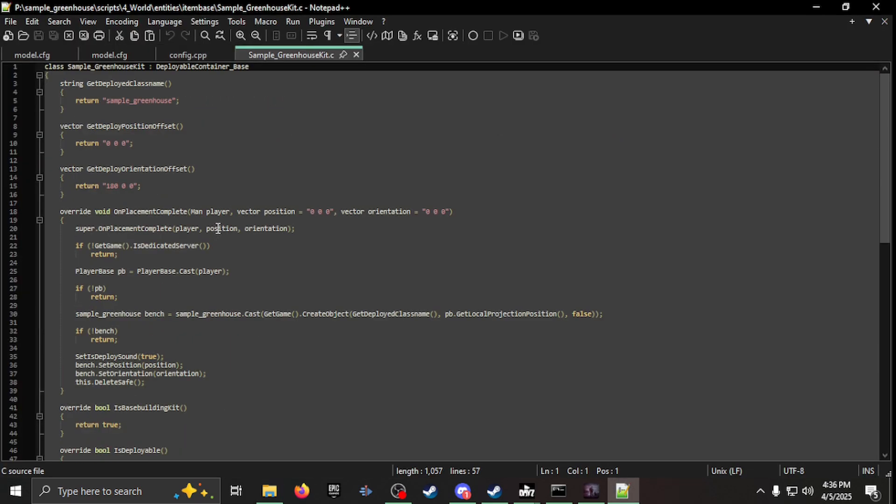
{"action": "scroll", "coordinate": [303, 259], "scroll_direction": "down", "scroll_amount": 8}
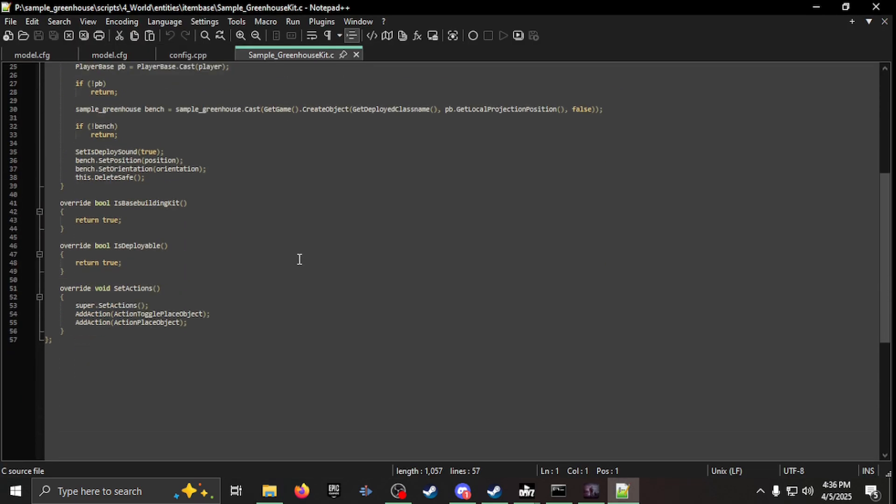
{"action": "scroll", "coordinate": [298, 260], "scroll_direction": "up", "scroll_amount": 8}
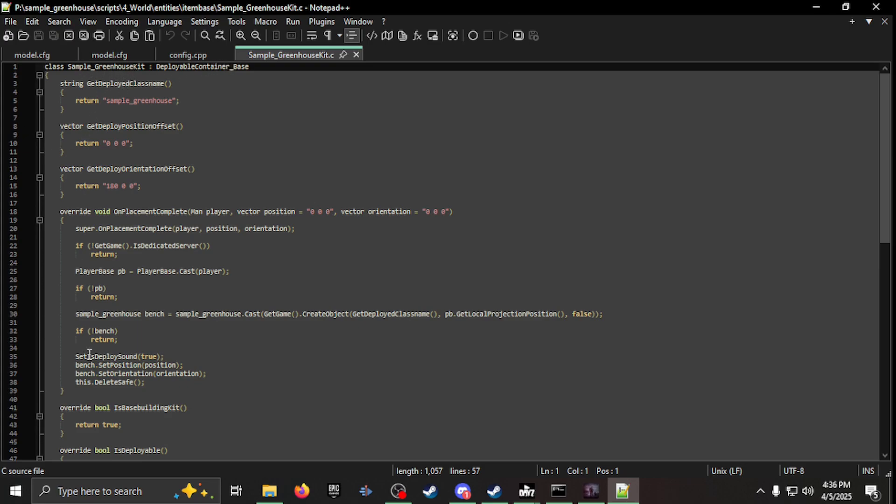
- Highlight the Sample_GreenhouseKit class name and the sample_greenhouse value returned by GetDeployedClassname, and look over the kit's remaining methods
{"action": "double_click", "coordinate": [87, 67]}
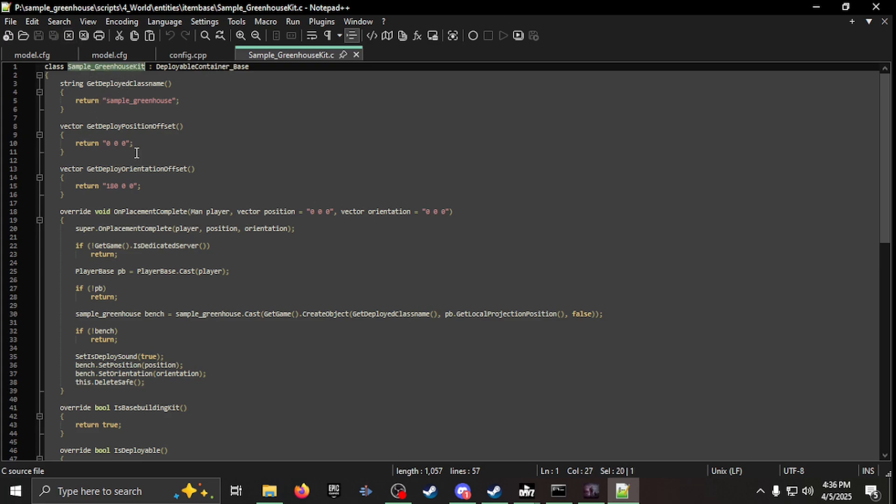
{"action": "double_click", "coordinate": [138, 100]}
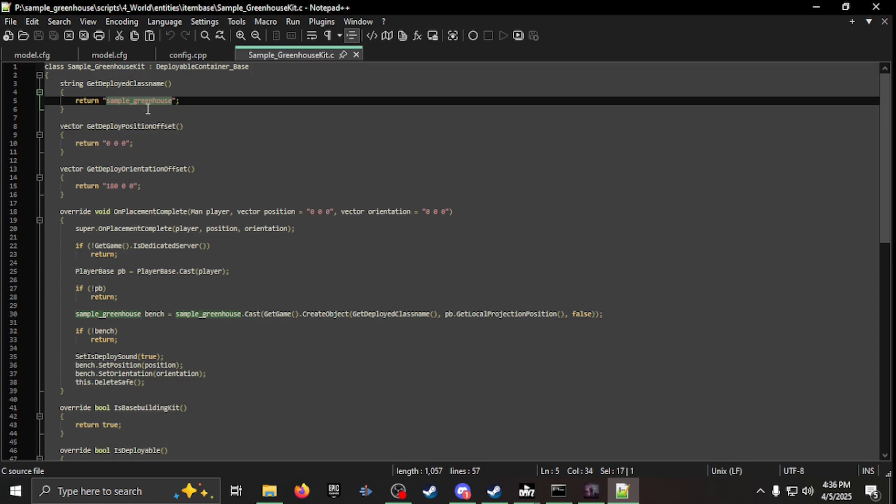
{"action": "scroll", "coordinate": [147, 104], "scroll_direction": "down", "scroll_amount": 6}
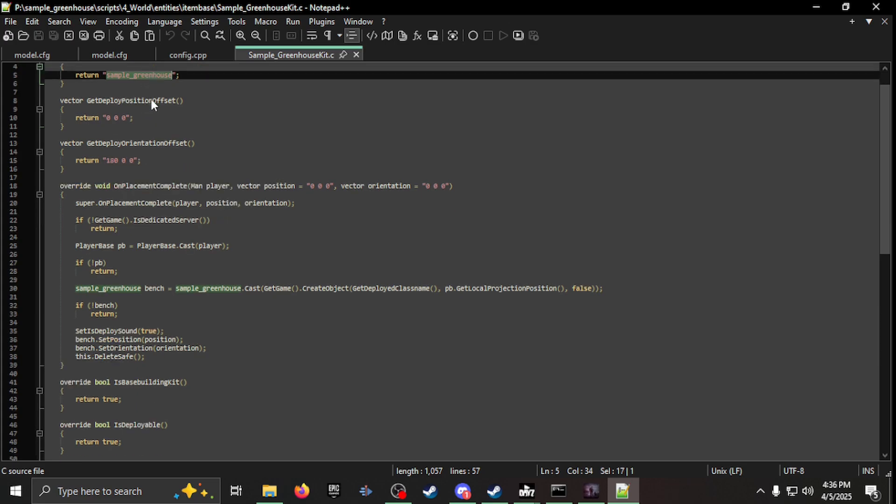
{"action": "scroll", "coordinate": [151, 99], "scroll_direction": "up", "scroll_amount": 4}
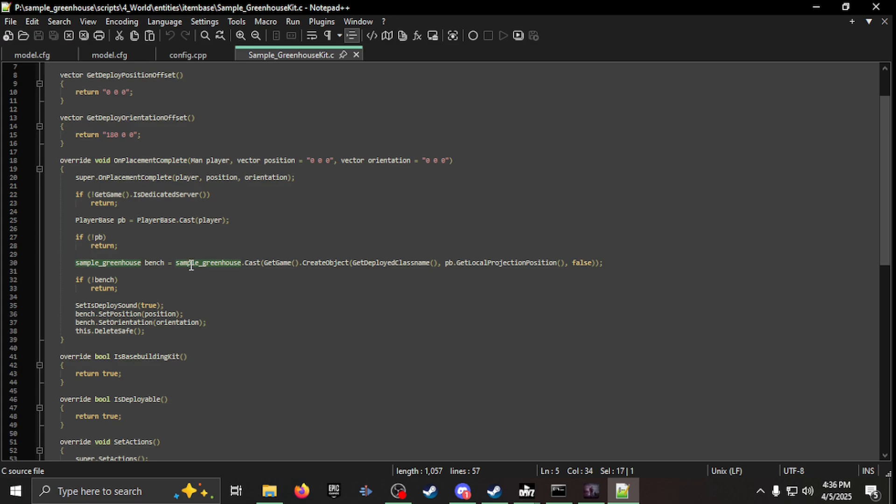
{"action": "scroll", "coordinate": [175, 259], "scroll_direction": "up", "scroll_amount": 2}
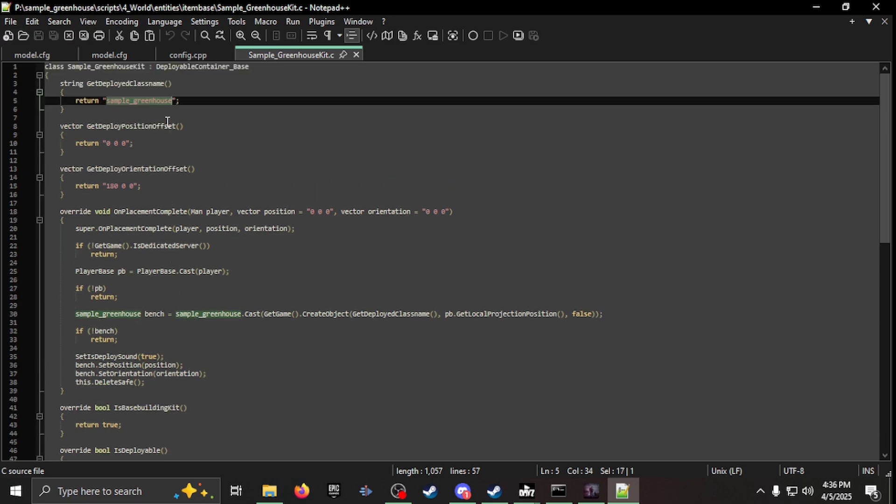
{"action": "scroll", "coordinate": [234, 252], "scroll_direction": "down", "scroll_amount": 3}
{"action": "scroll", "coordinate": [36, 207], "scroll_direction": "up", "scroll_amount": 3}
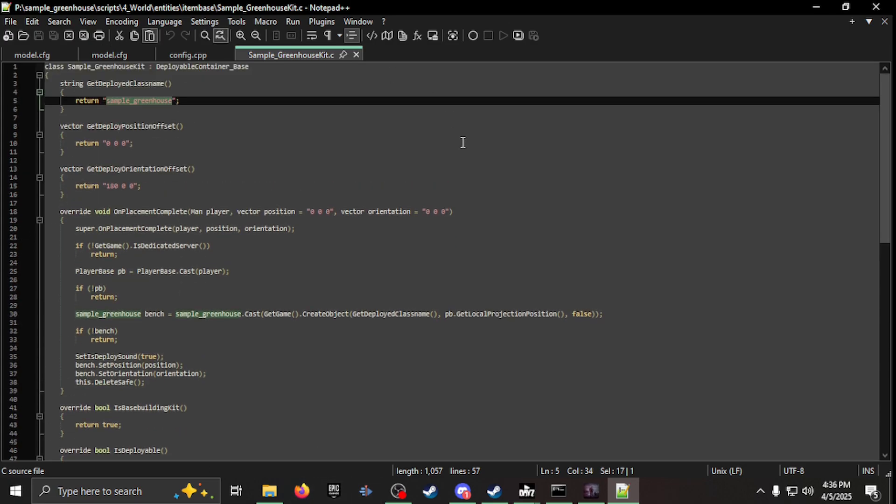
{"action": "scroll", "coordinate": [131, 401], "scroll_direction": "down", "scroll_amount": 4}
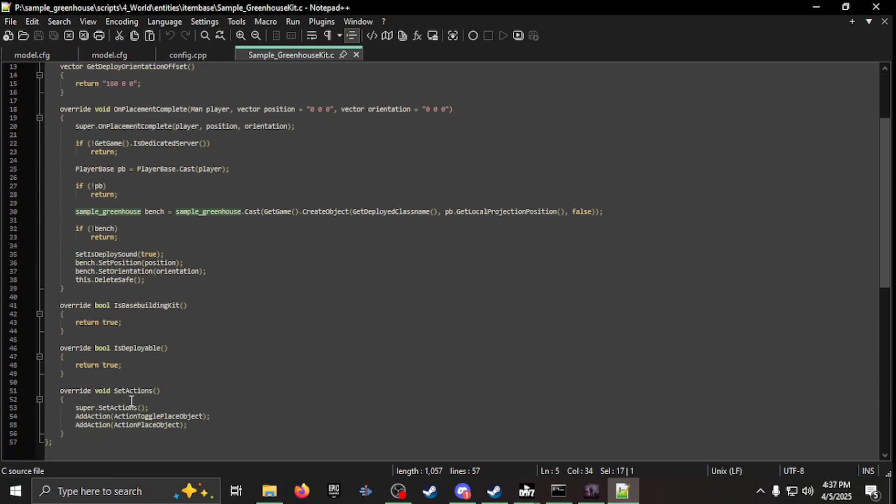
{"action": "scroll", "coordinate": [131, 401], "scroll_direction": "up", "scroll_amount": 4}
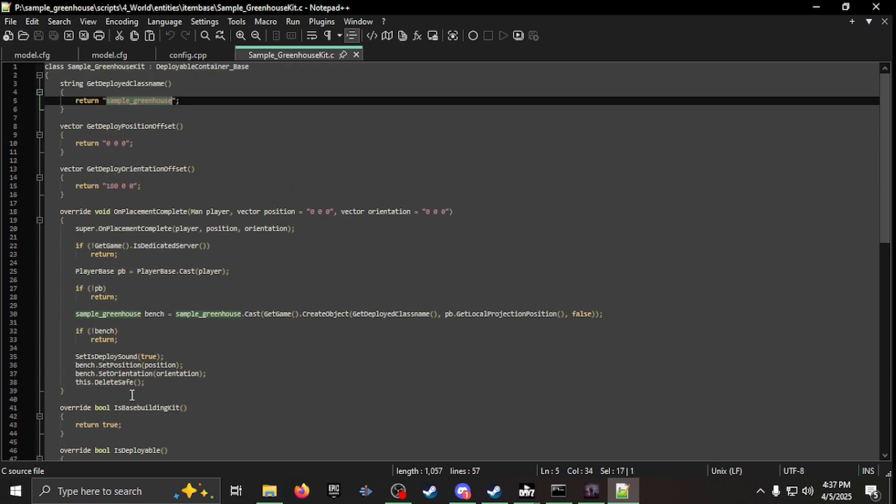
- Highlight the kit class name and its deployed classname again, and review OnPlacementComplete, IsBasebuildingKit, IsDeployable and SetActions
{"action": "double_click", "coordinate": [114, 66]}
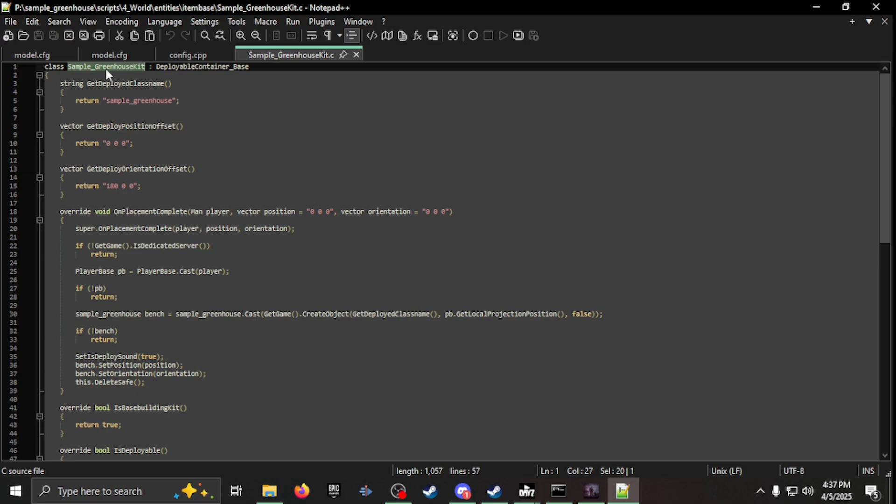
{"action": "double_click", "coordinate": [132, 100]}
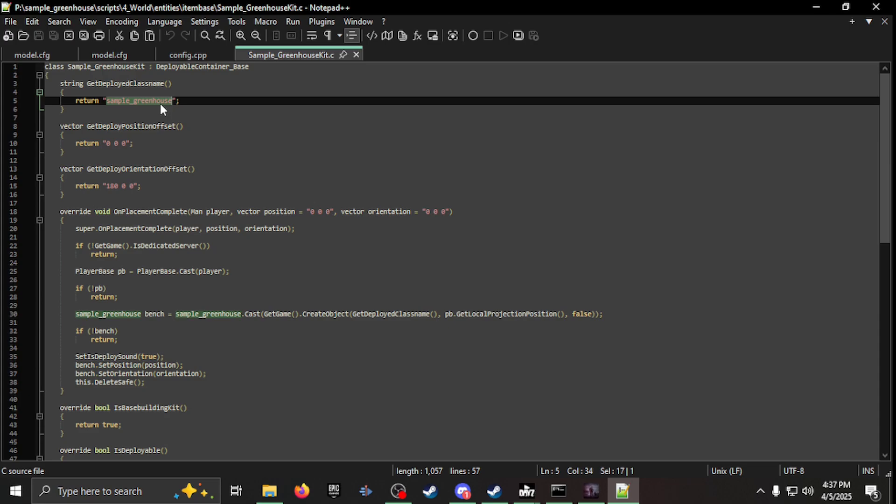
{"action": "scroll", "coordinate": [201, 319], "scroll_direction": "down", "scroll_amount": 3}
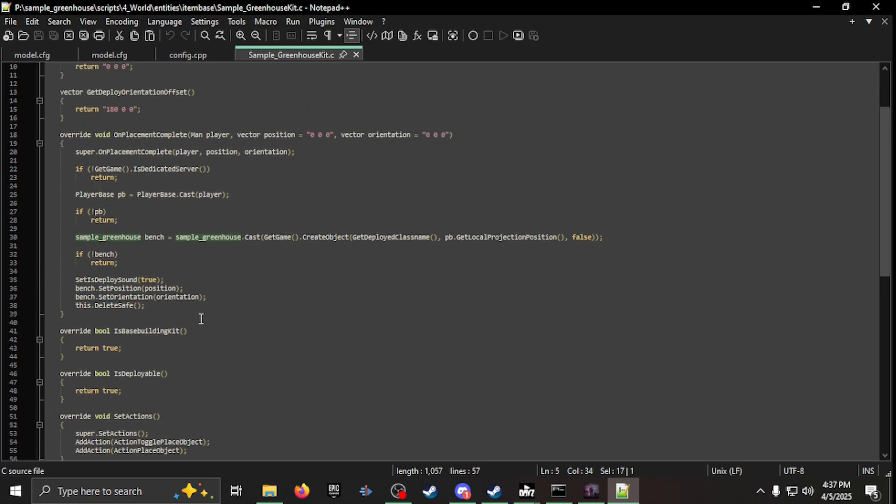
{"action": "scroll", "coordinate": [202, 319], "scroll_direction": "up", "scroll_amount": 2}
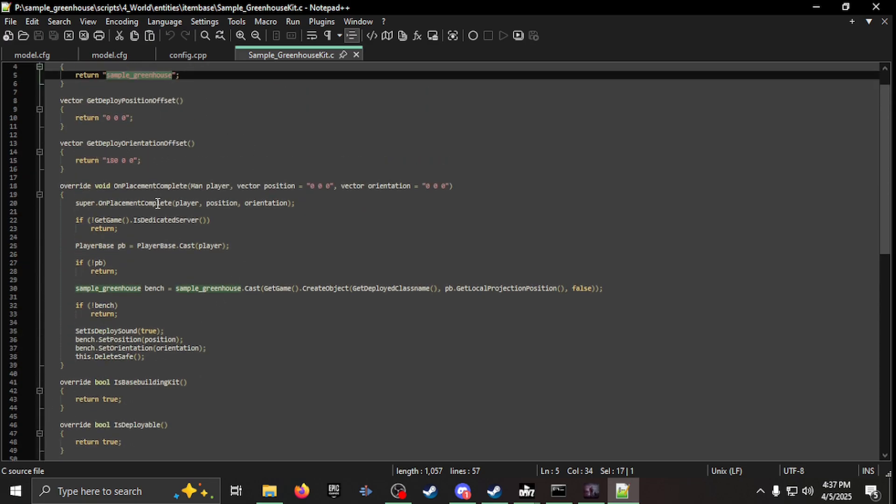
{"action": "scroll", "coordinate": [159, 203], "scroll_direction": "down", "scroll_amount": 5}
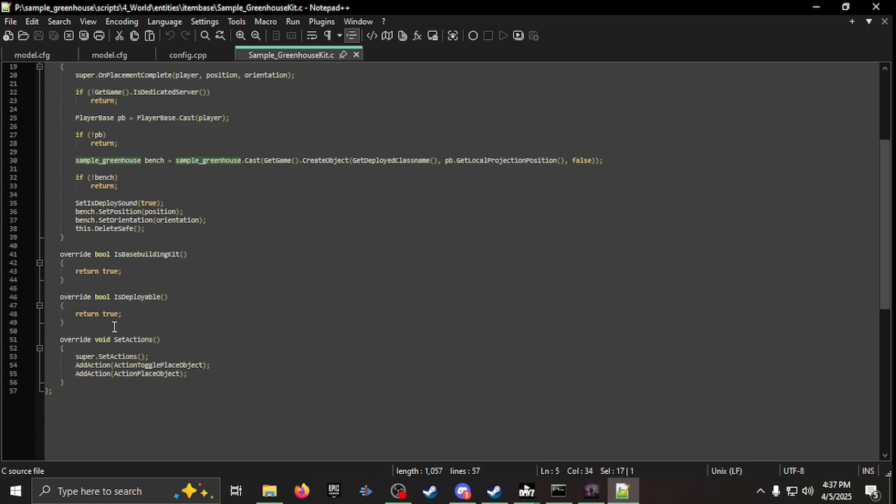
{"action": "scroll", "coordinate": [206, 317], "scroll_direction": "up", "scroll_amount": 4}
{"action": "scroll", "coordinate": [192, 228], "scroll_direction": "up", "scroll_amount": 2}
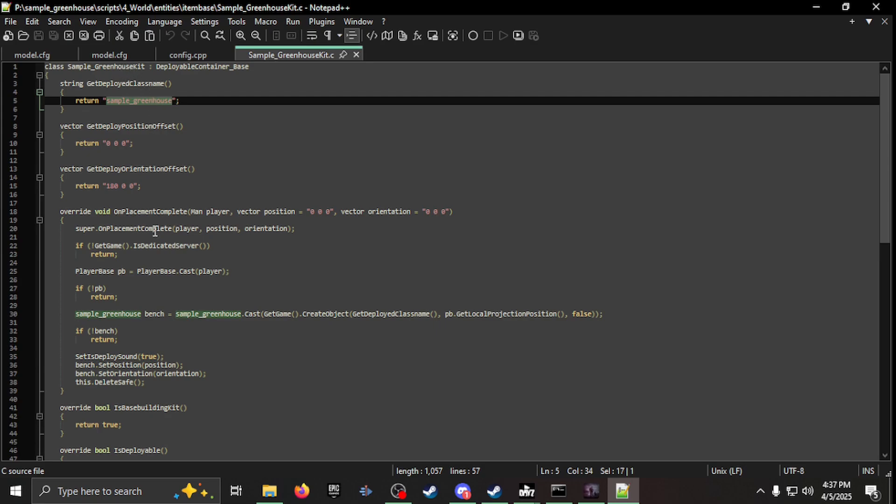
{"action": "scroll", "coordinate": [166, 221], "scroll_direction": "down", "scroll_amount": 2}
{"action": "scroll", "coordinate": [166, 221], "scroll_direction": "down", "scroll_amount": 3}
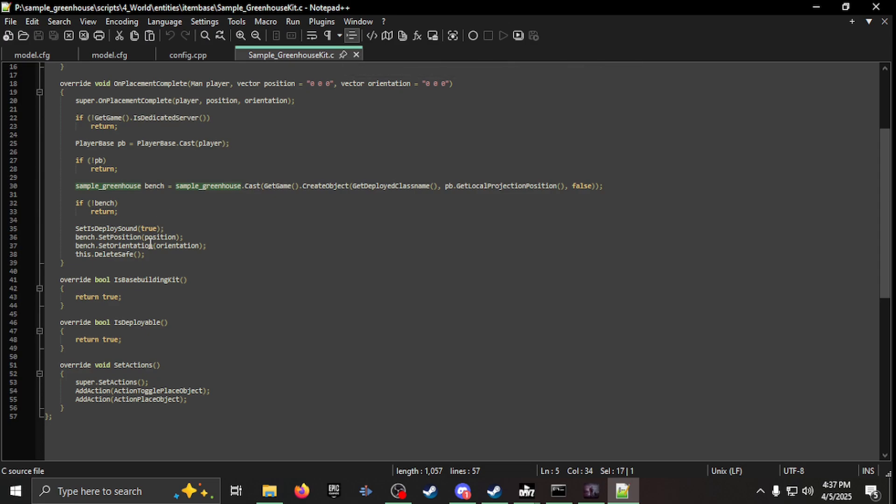
{"action": "scroll", "coordinate": [168, 233], "scroll_direction": "up", "scroll_amount": 5}
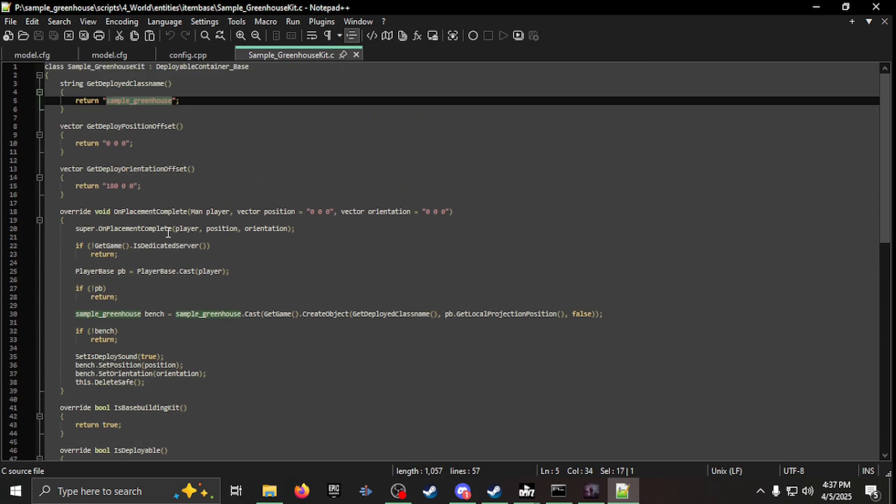
- Close the text editor and go from the itembase folder to the Actions folder under 4_World
{"action": "left_click", "coordinate": [891, 6]}
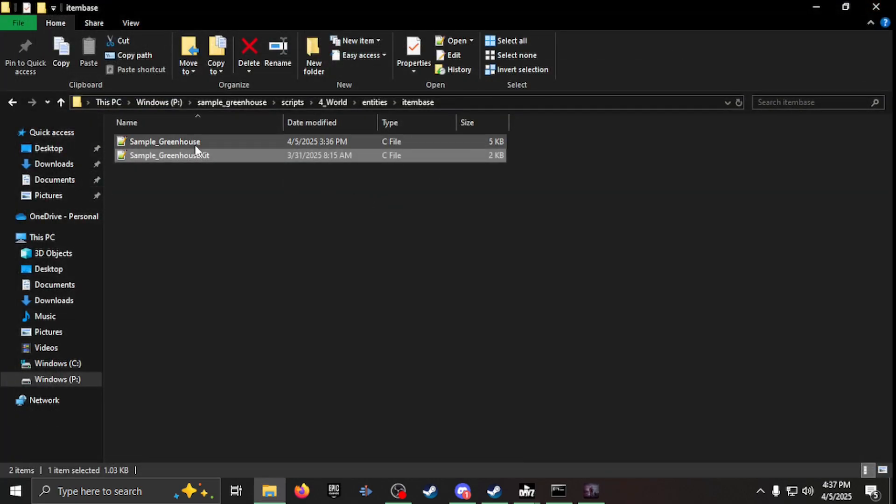
{"action": "left_click", "coordinate": [196, 146]}
{"action": "left_click", "coordinate": [194, 158]}
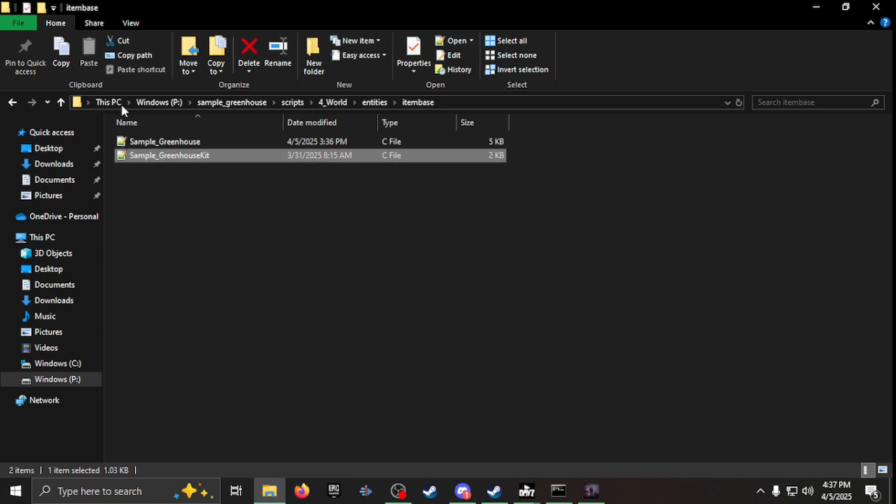
{"action": "left_click", "coordinate": [60, 104]}
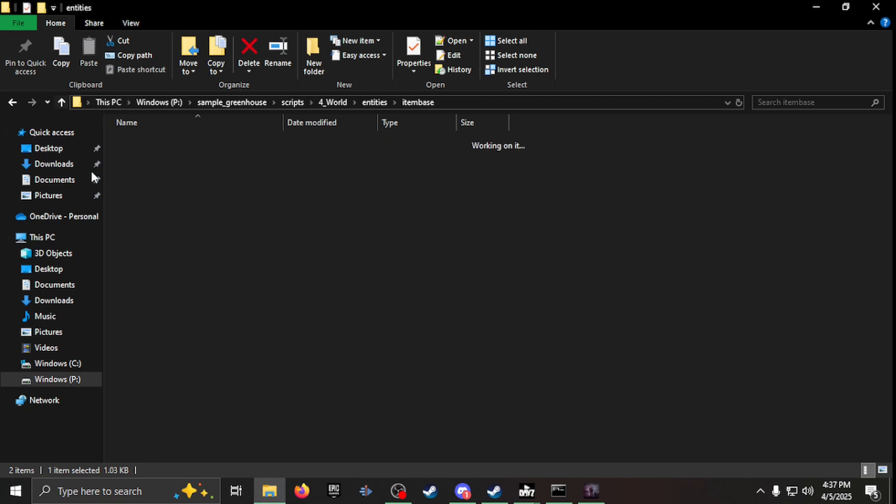
{"action": "left_click", "coordinate": [61, 102]}
{"action": "double_click", "coordinate": [140, 142]}
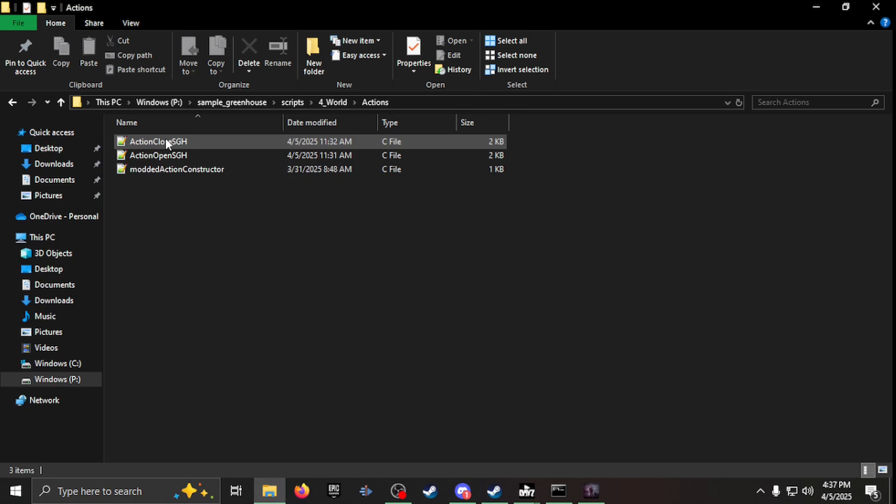
- Open ActionOpenSGH.c and ActionCloseSGH.c in Notepad++ and review the close action's ActionCondition method
{"action": "double_click", "coordinate": [171, 156]}
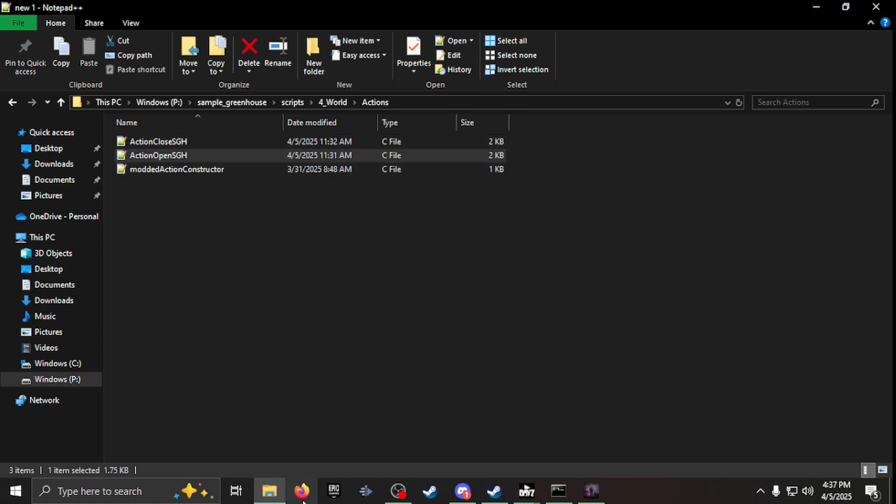
{"action": "left_click", "coordinate": [269, 491]}
{"action": "double_click", "coordinate": [187, 141]}
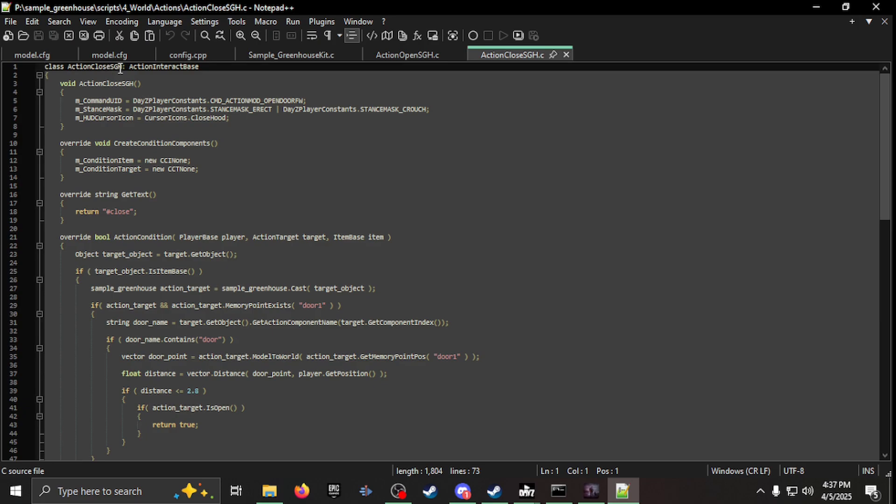
{"action": "scroll", "coordinate": [208, 279], "scroll_direction": "down", "scroll_amount": 12}
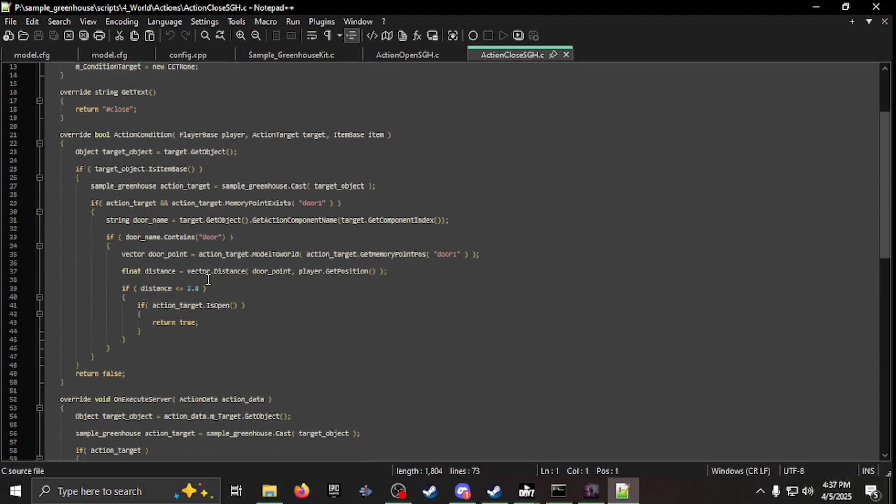
- Switch from the close action script to ActionOpenSGH.c and highlight its ActionOpenSGH class name
{"action": "scroll", "coordinate": [201, 279], "scroll_direction": "up", "scroll_amount": 12}
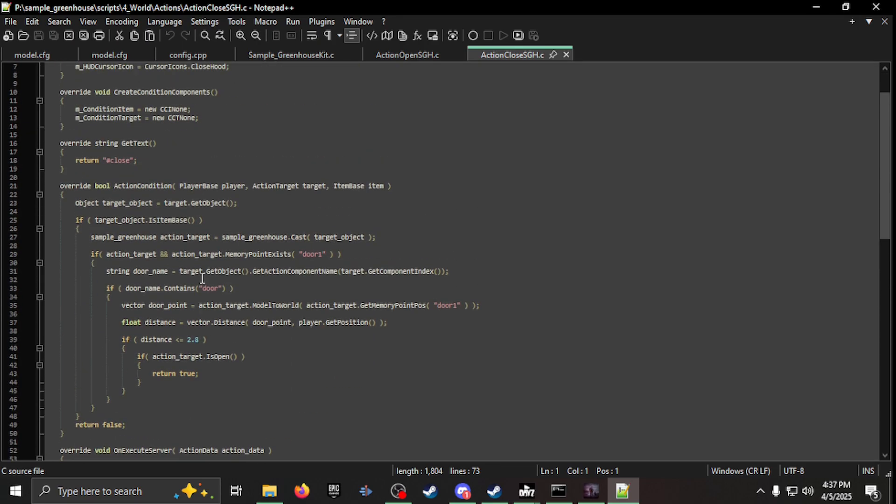
{"action": "left_click", "coordinate": [408, 55]}
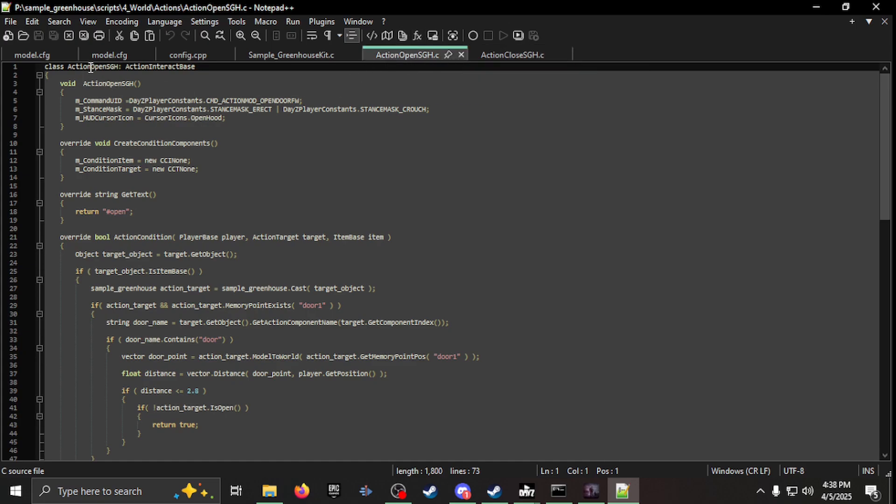
{"action": "double_click", "coordinate": [113, 67]}
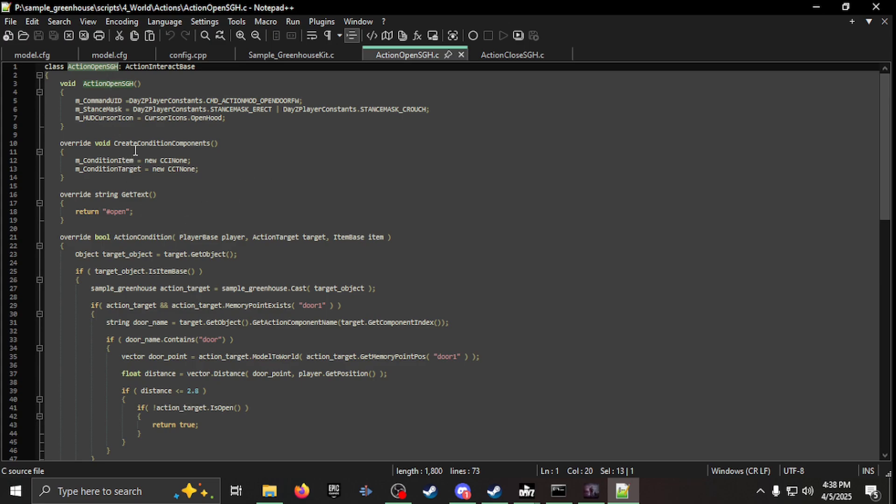
- Highlight the "door1" memory point and "door" component names in the open action's ActionCondition method
{"action": "scroll", "coordinate": [156, 273], "scroll_direction": "down", "scroll_amount": 2}
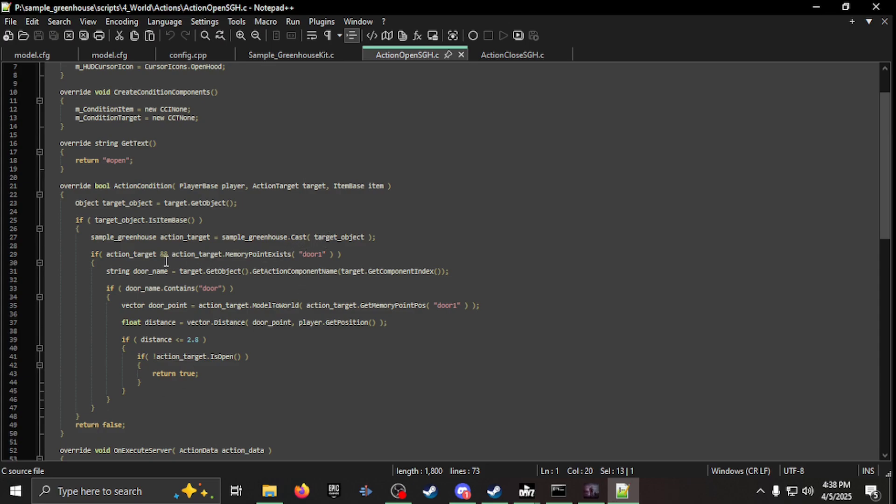
{"action": "left_click", "coordinate": [312, 256]}
{"action": "double_click", "coordinate": [312, 256]}
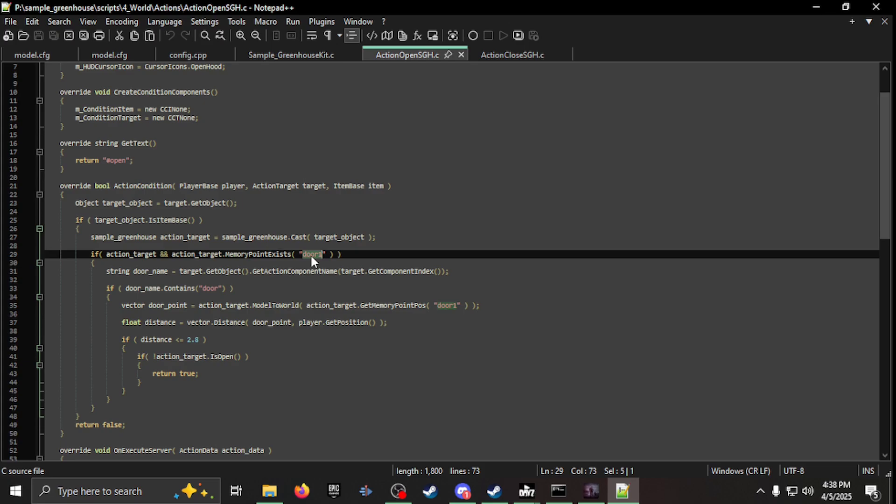
{"action": "double_click", "coordinate": [212, 288]}
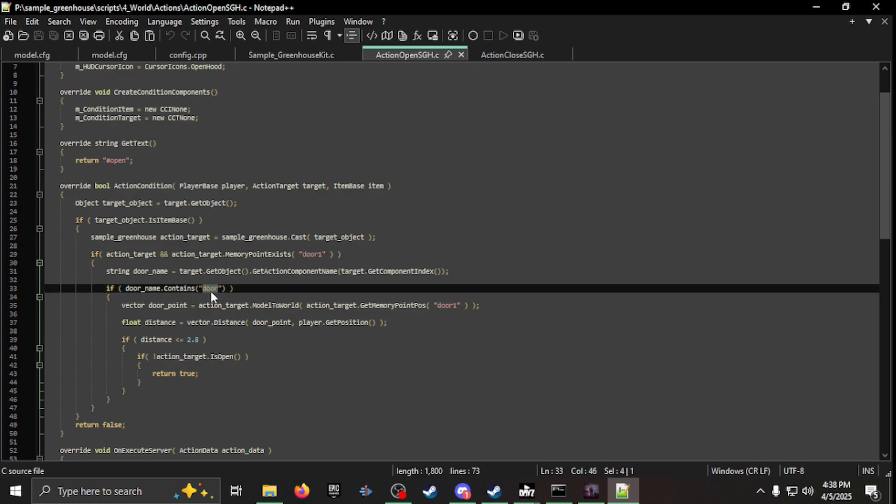
{"action": "left_click", "coordinate": [319, 256]}
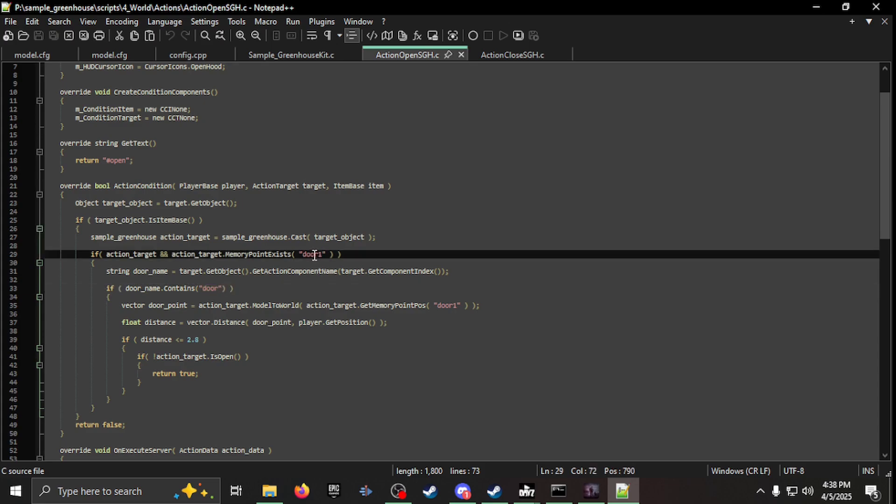
{"action": "double_click", "coordinate": [211, 288]}
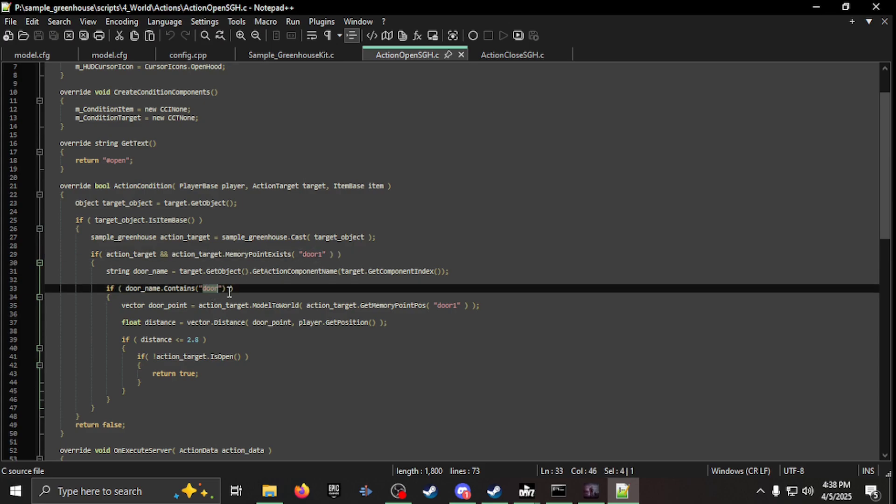
{"action": "double_click", "coordinate": [312, 254]}
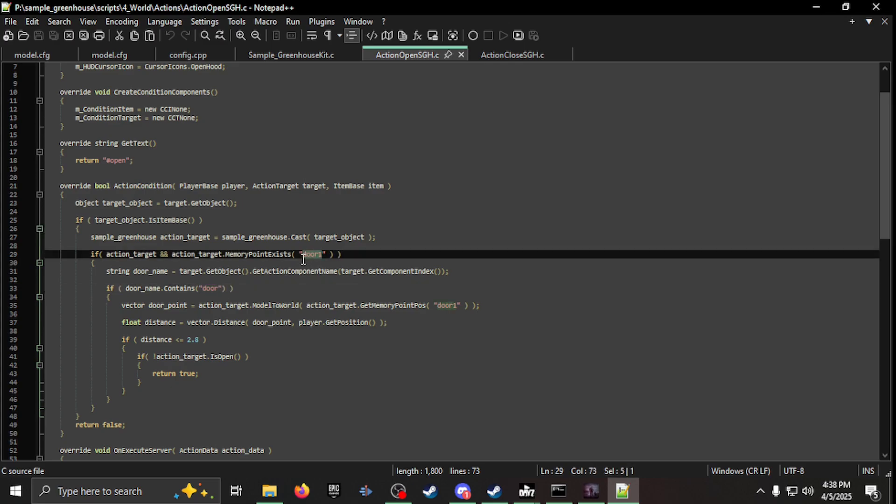
{"action": "double_click", "coordinate": [449, 305]}
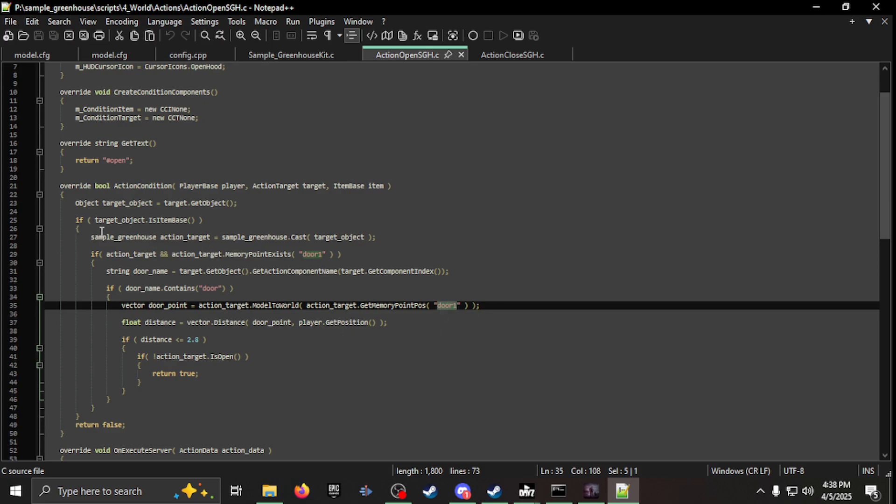
- Highlight the sample_greenhouse class in ActionCondition and review its uses throughout ActionOpenSGH.c
{"action": "scroll", "coordinate": [102, 232], "scroll_direction": "up", "scroll_amount": 2}
{"action": "scroll", "coordinate": [101, 231], "scroll_direction": "down", "scroll_amount": 2}
{"action": "scroll", "coordinate": [112, 236], "scroll_direction": "down", "scroll_amount": 1}
{"action": "left_click", "coordinate": [133, 207]}
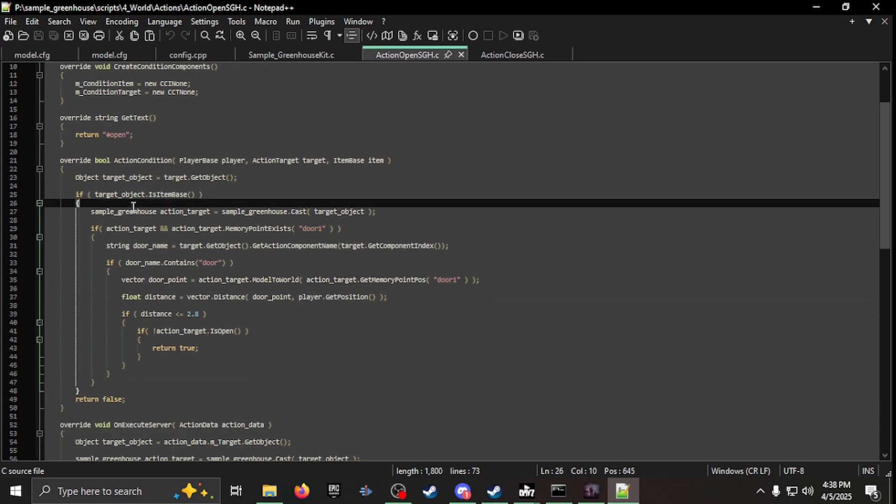
{"action": "double_click", "coordinate": [132, 212]}
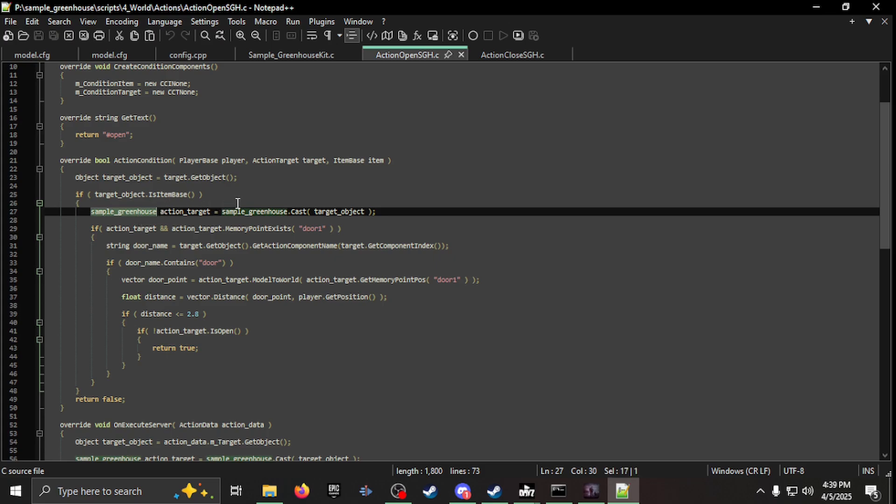
{"action": "scroll", "coordinate": [234, 203], "scroll_direction": "down", "scroll_amount": 6}
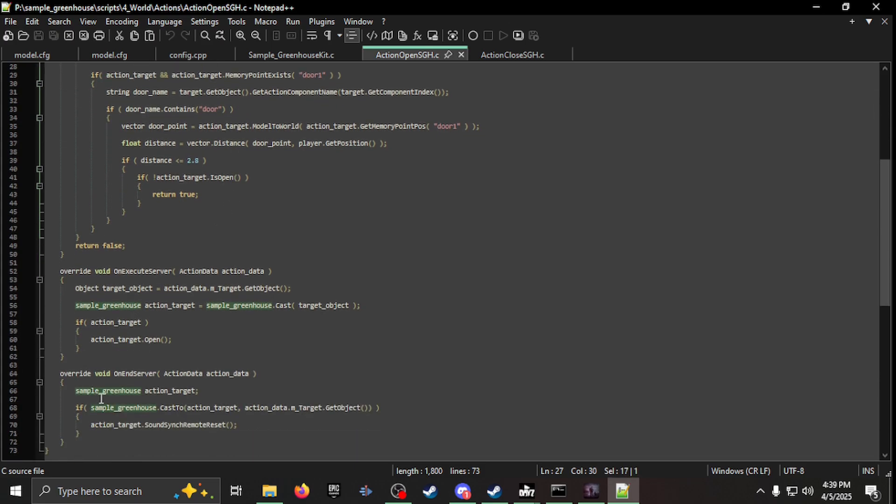
{"action": "scroll", "coordinate": [116, 415], "scroll_direction": "up", "scroll_amount": 4}
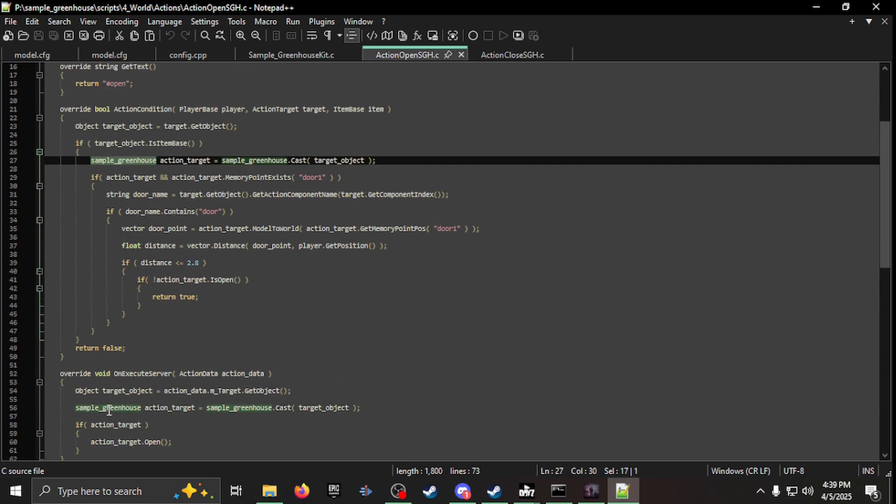
{"action": "scroll", "coordinate": [108, 322], "scroll_direction": "up", "scroll_amount": 5}
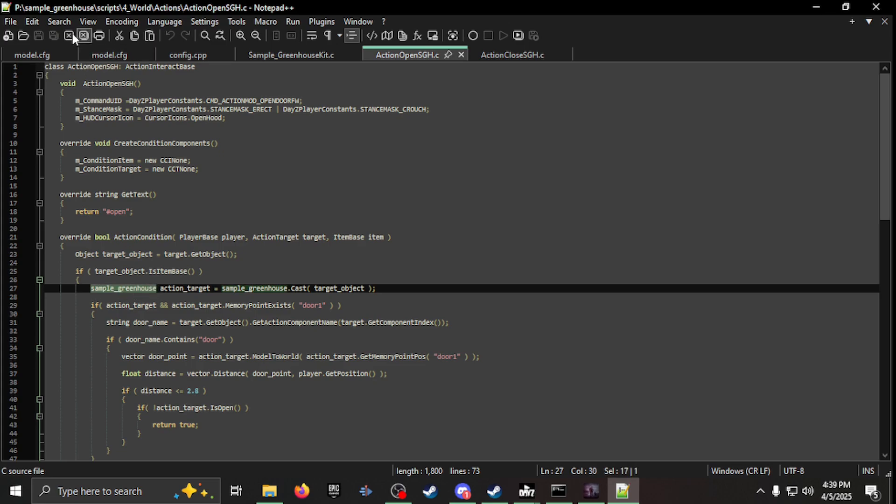
- Replace all occurrences of sample_greenhouse with your_class in ActionOpenSGH.c and dismiss the Replace dialog
{"action": "left_click", "coordinate": [66, 18]}
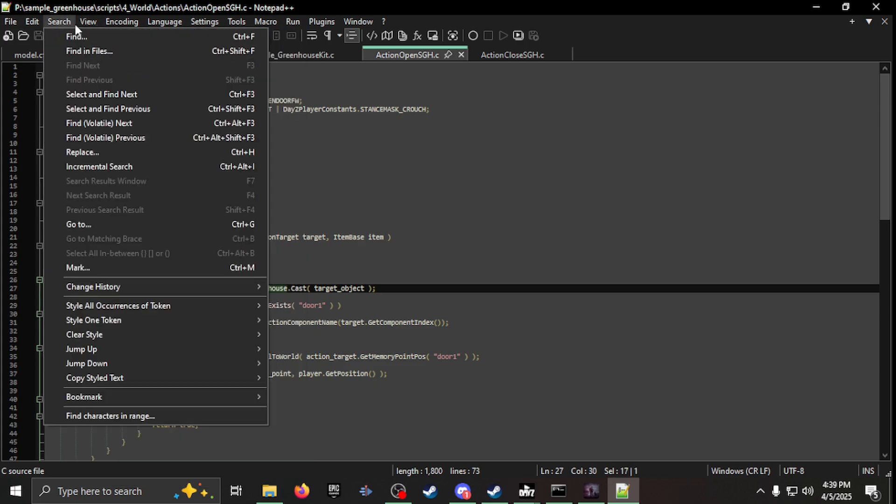
{"action": "left_click", "coordinate": [91, 151]}
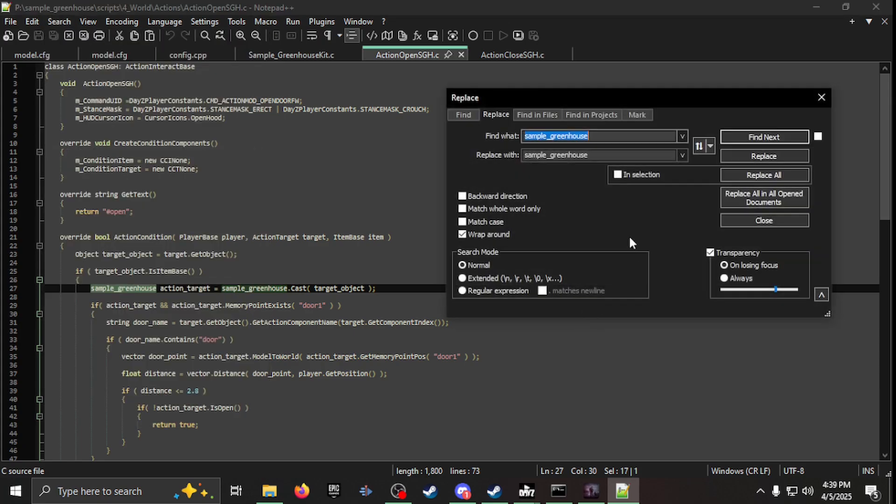
{"action": "left_click", "coordinate": [618, 154]}
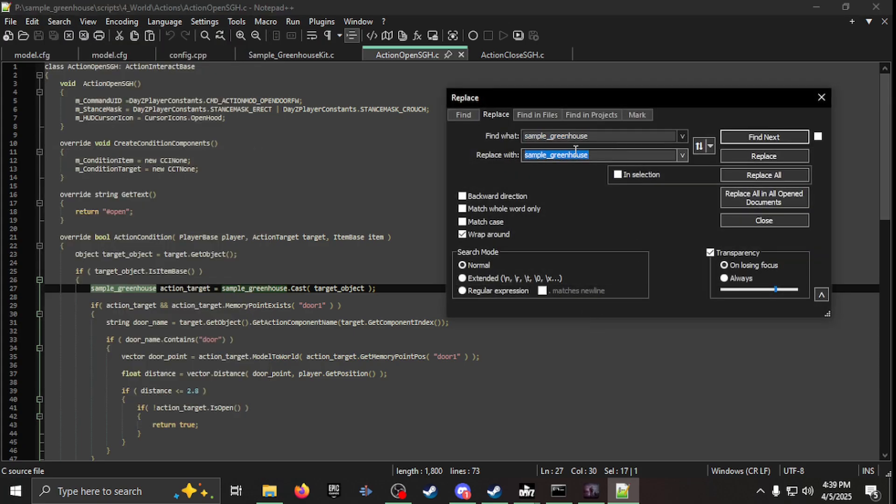
{"action": "type", "text": "your_class"}
{"action": "left_click", "coordinate": [780, 178]}
{"action": "left_click", "coordinate": [820, 96]}
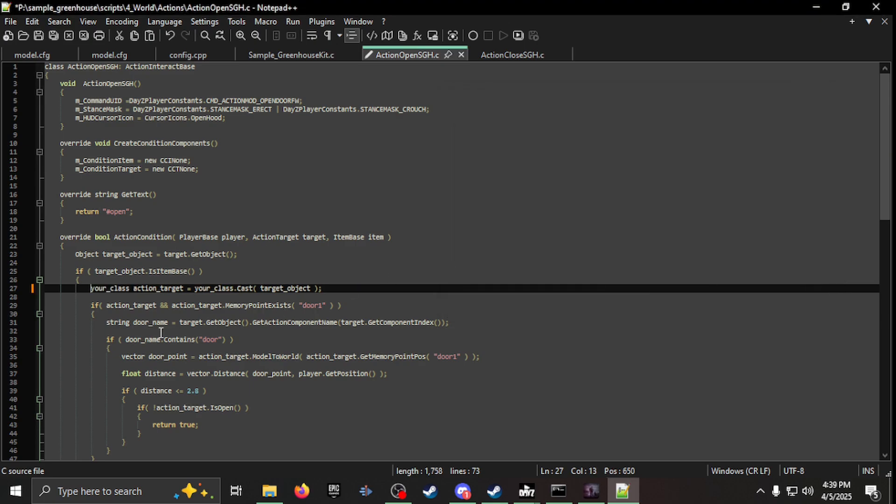
- Highlight your_class and review its uses in the open action script, and highlight "door1" in the MemoryPointExists check
{"action": "double_click", "coordinate": [112, 288]}
{"action": "scroll", "coordinate": [210, 275], "scroll_direction": "down", "scroll_amount": 6}
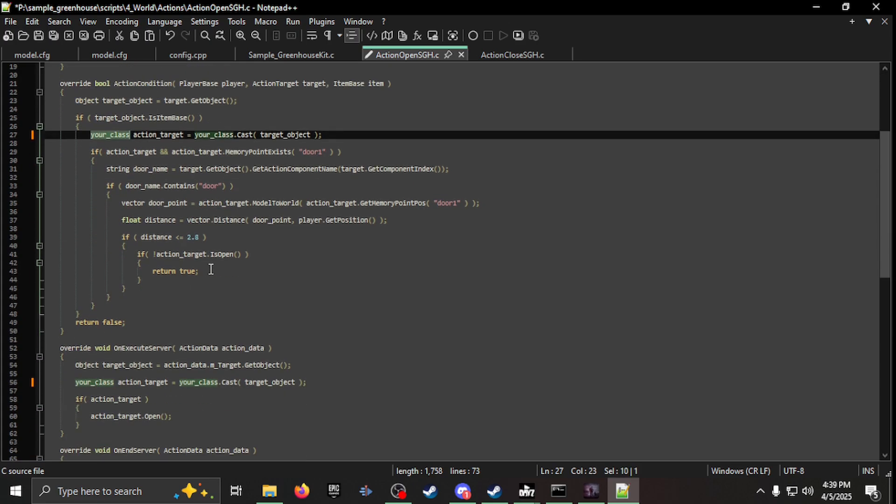
{"action": "scroll", "coordinate": [105, 407], "scroll_direction": "down", "scroll_amount": 3}
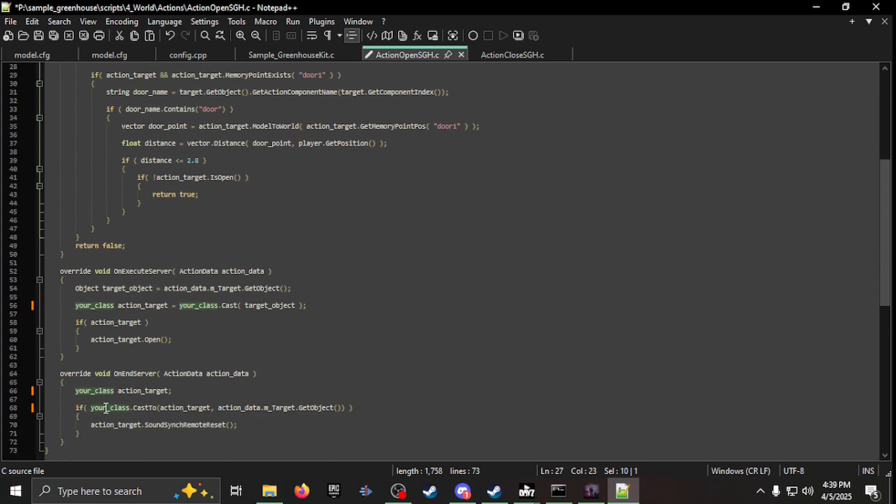
{"action": "scroll", "coordinate": [107, 408], "scroll_direction": "up", "scroll_amount": 9}
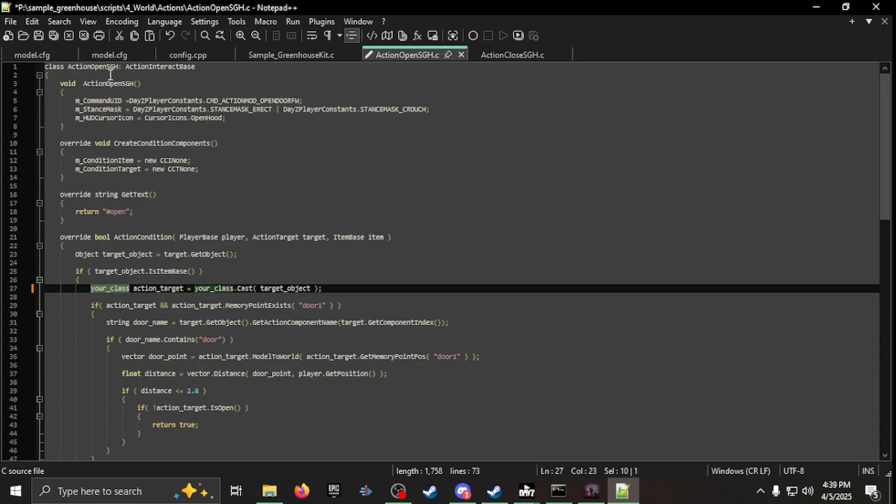
{"action": "scroll", "coordinate": [122, 156], "scroll_direction": "down", "scroll_amount": 2}
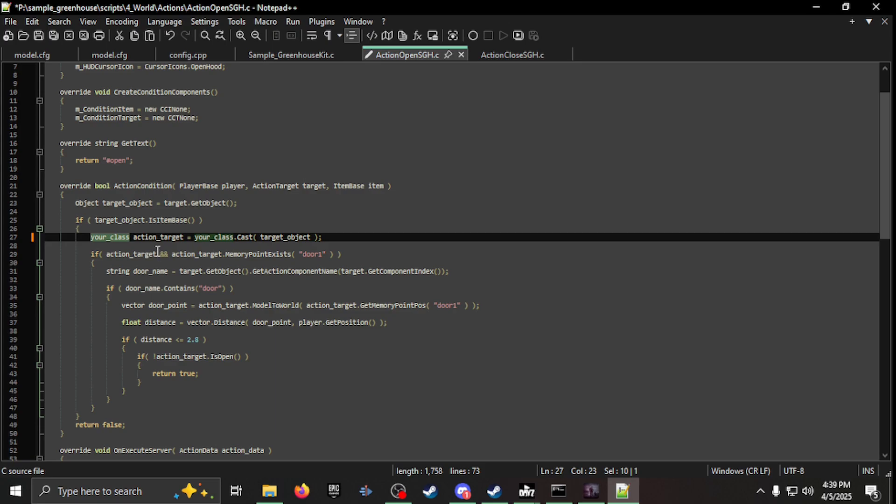
{"action": "double_click", "coordinate": [311, 254]}
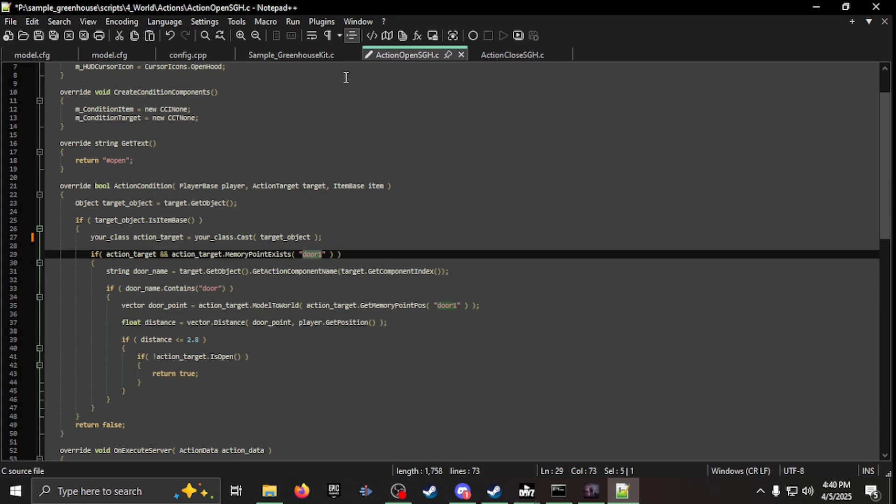
- Switch to ActionCloseSGH.c and highlight the ActionCloseSGH name in the class declaration and the constructor
{"action": "left_click", "coordinate": [515, 55]}
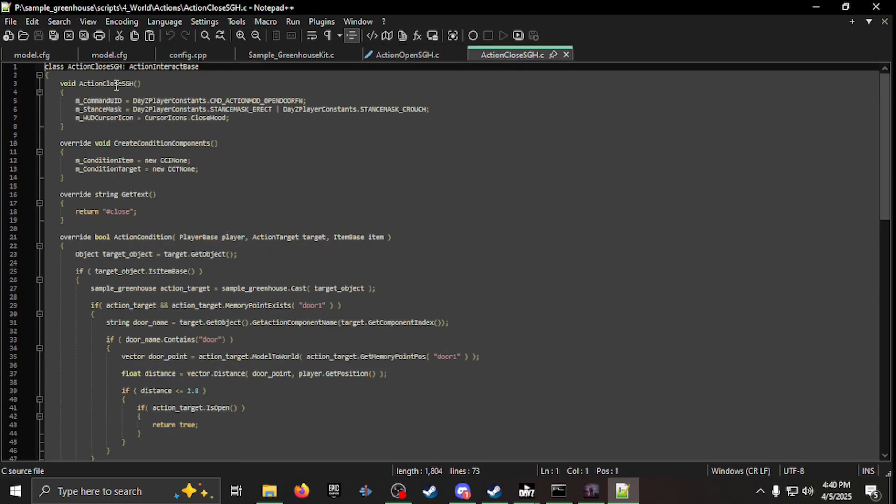
{"action": "double_click", "coordinate": [110, 67]}
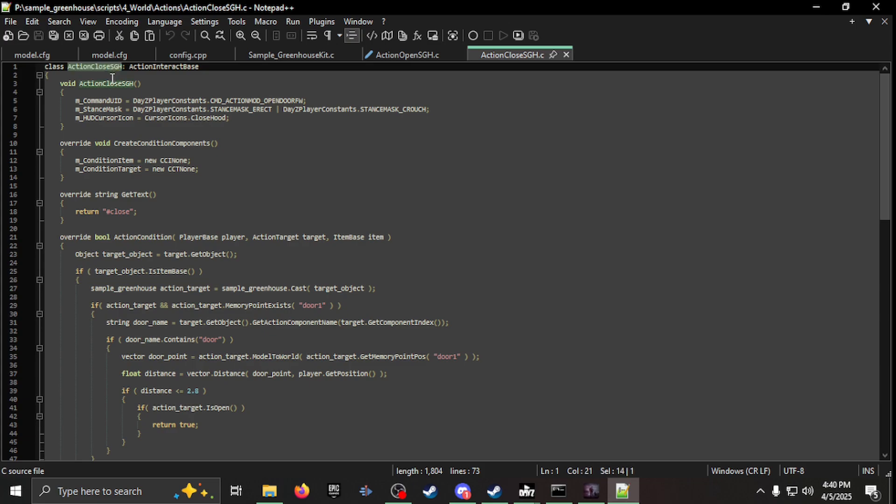
{"action": "double_click", "coordinate": [105, 85]}
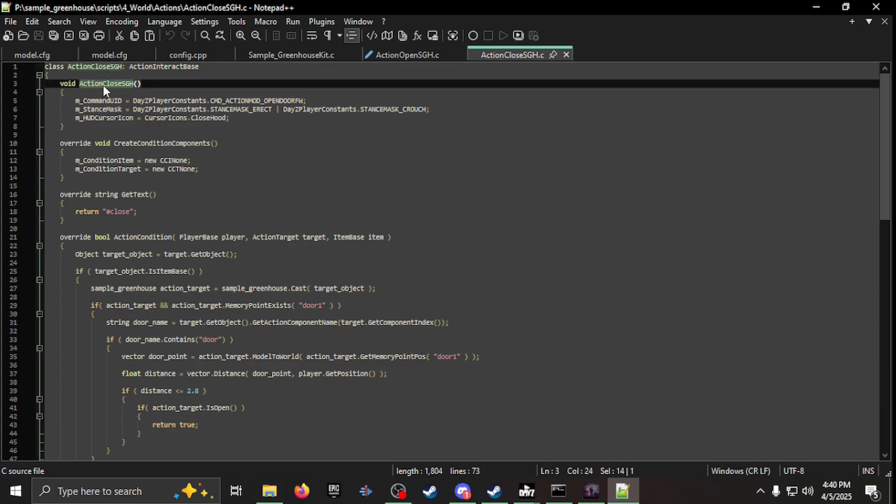
- Highlight sample_greenhouse and review its uses in the close action script, and highlight the "#close" text returned by GetText
{"action": "double_click", "coordinate": [123, 288]}
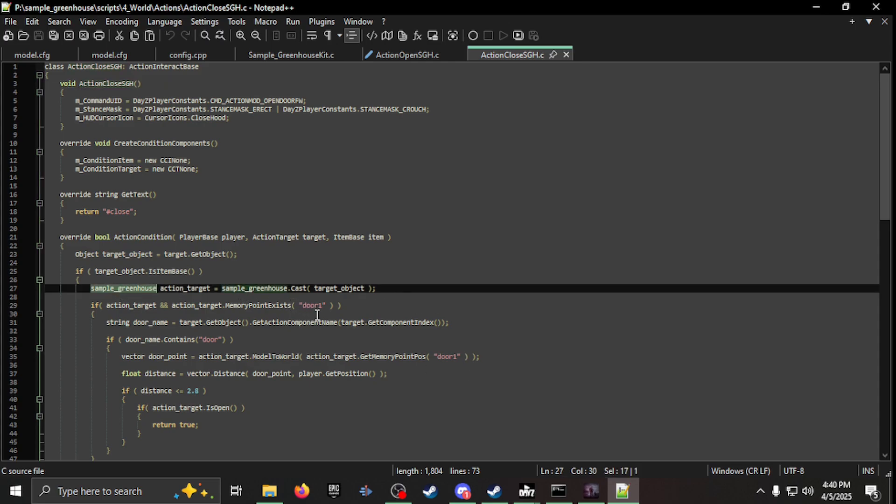
{"action": "scroll", "coordinate": [317, 315], "scroll_direction": "down", "scroll_amount": 8}
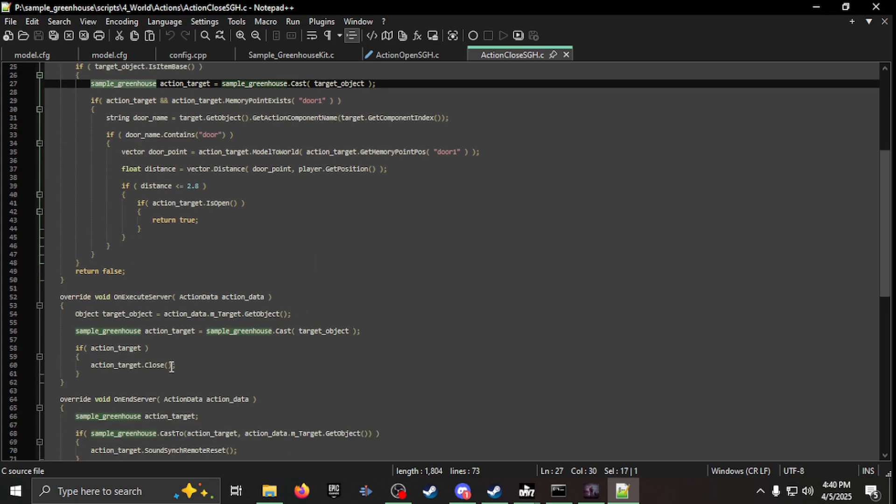
{"action": "scroll", "coordinate": [170, 371], "scroll_direction": "down", "scroll_amount": 3}
{"action": "scroll", "coordinate": [170, 370], "scroll_direction": "up", "scroll_amount": 11}
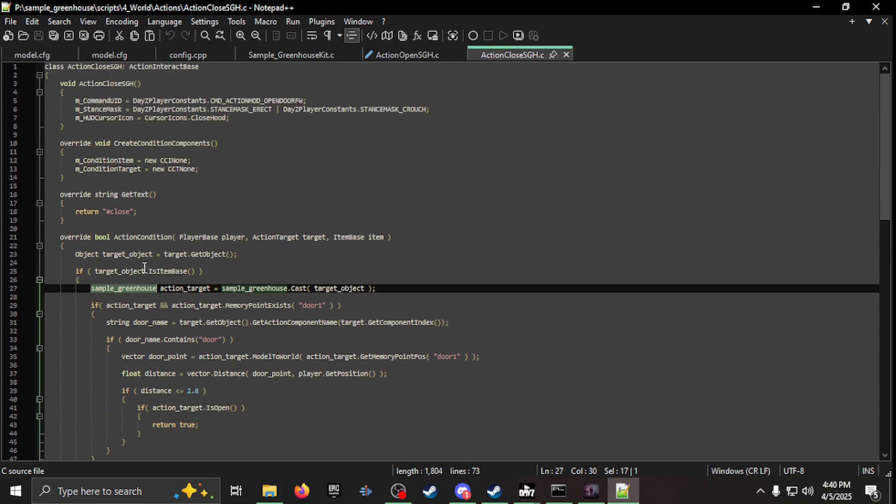
{"action": "double_click", "coordinate": [122, 212]}
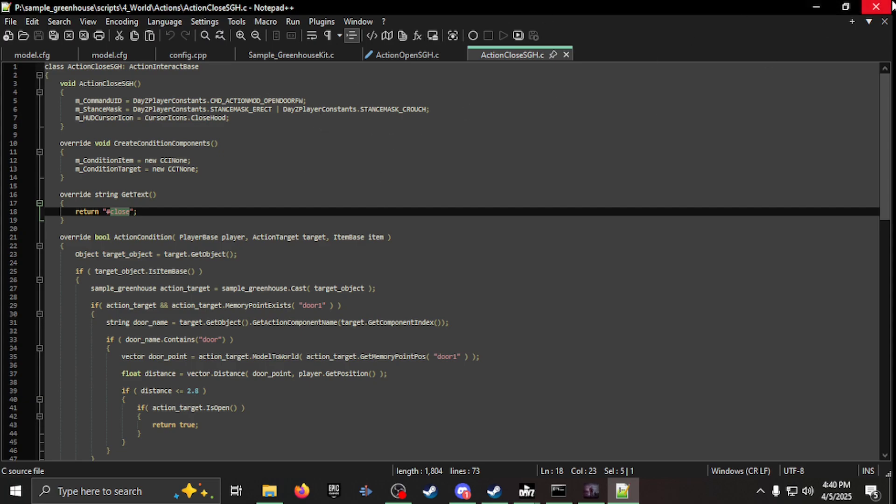
- Open moddedActionConstructor.c from the Actions folder and highlight the lines that insert ActionOpenSGH and ActionCloseSGH
{"action": "left_click", "coordinate": [877, 6]}
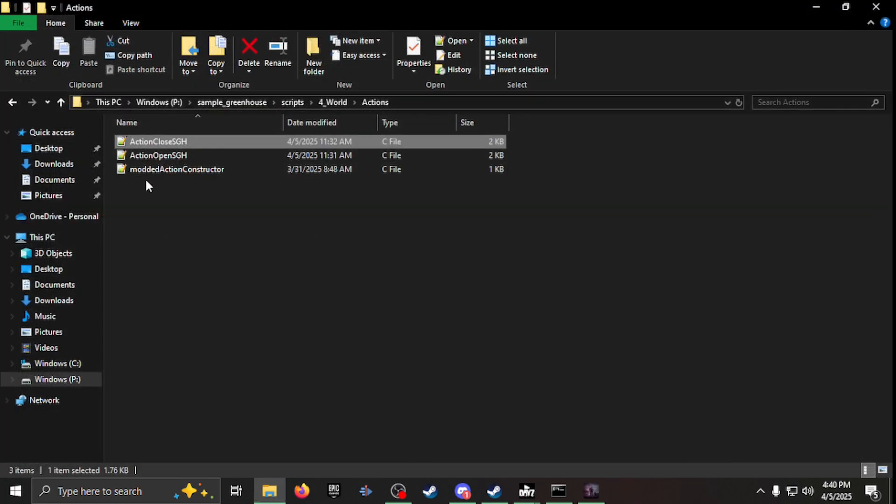
{"action": "double_click", "coordinate": [158, 172]}
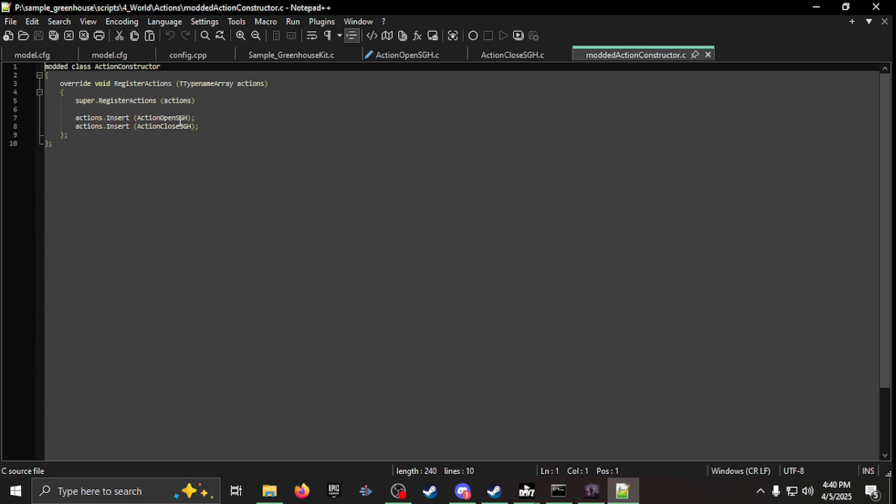
{"action": "double_click", "coordinate": [181, 118]}
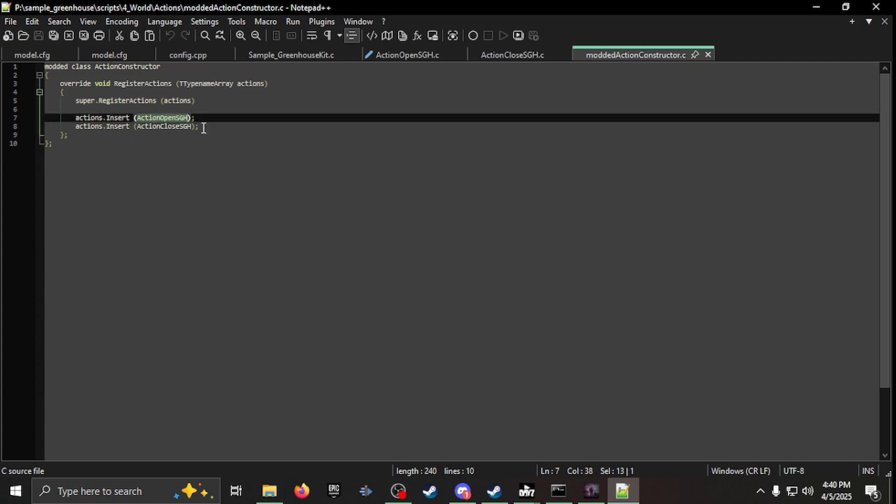
{"action": "left_click_drag", "start_coordinate": [202, 126], "coordinate": [23, 116]}
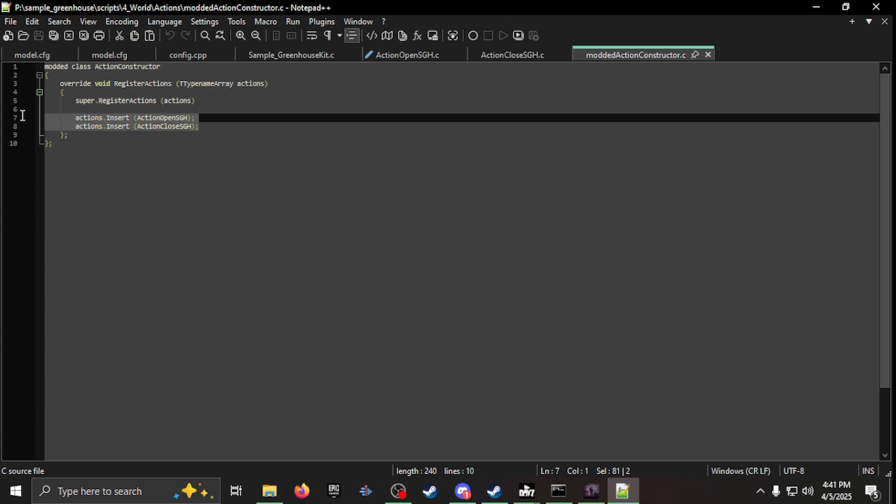
- Highlight the ActionOpenSGH and ActionCloseSGH names in the insert lines of the modded ActionConstructor class
{"action": "double_click", "coordinate": [167, 118]}
{"action": "left_click", "coordinate": [170, 133]}
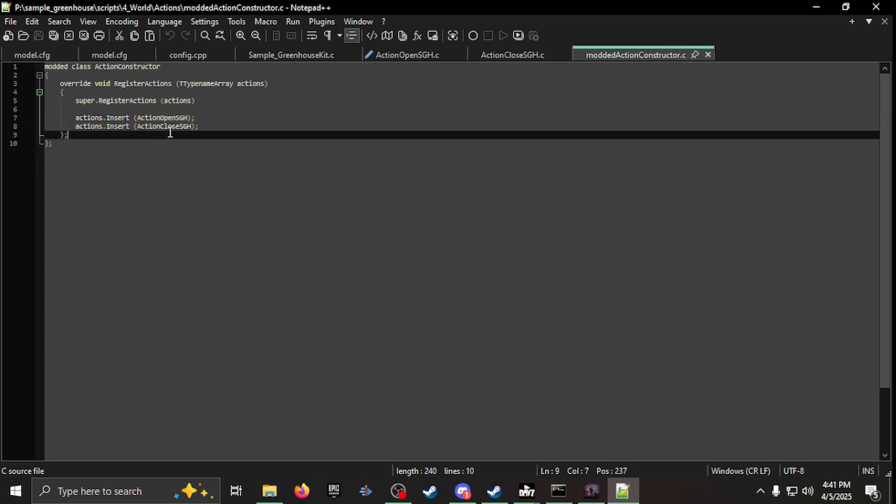
{"action": "double_click", "coordinate": [169, 126]}
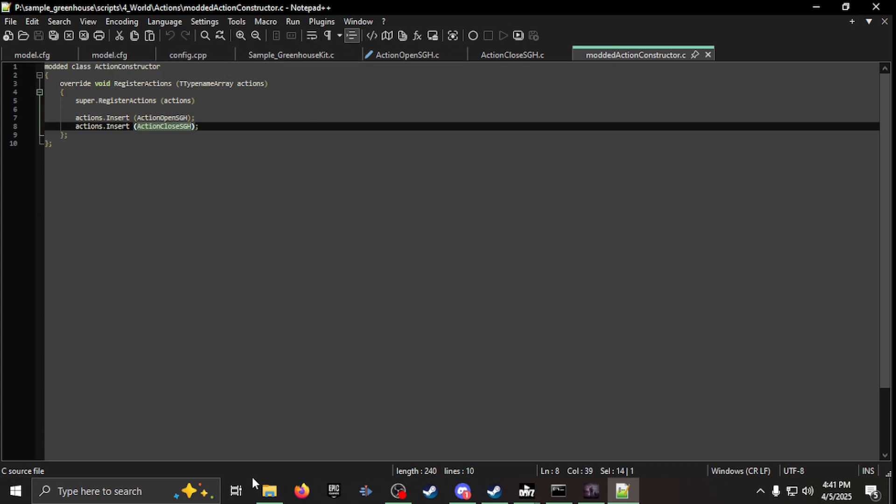
- Open Sample_Greenhouse.c from the entities\itembase folder and highlight the SetActions lines that add ActionOpenSGH and ActionCloseSGH
{"action": "left_click", "coordinate": [270, 490]}
{"action": "left_click", "coordinate": [61, 103]}
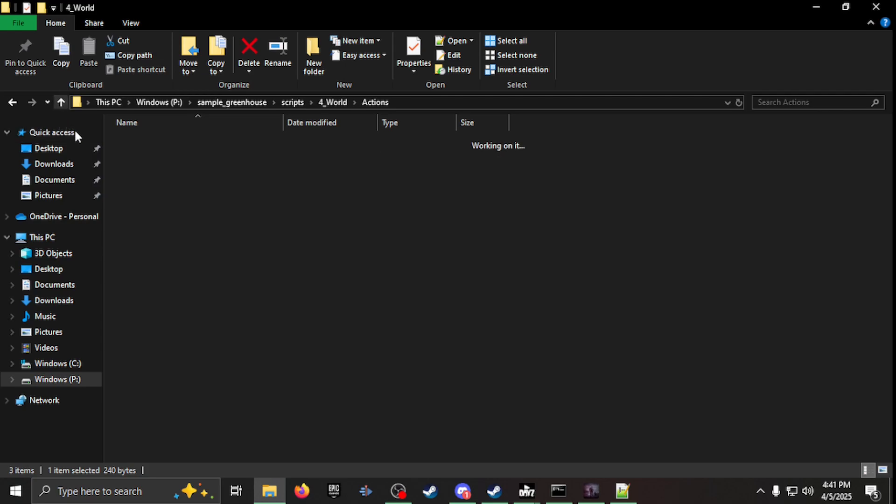
{"action": "double_click", "coordinate": [126, 169]}
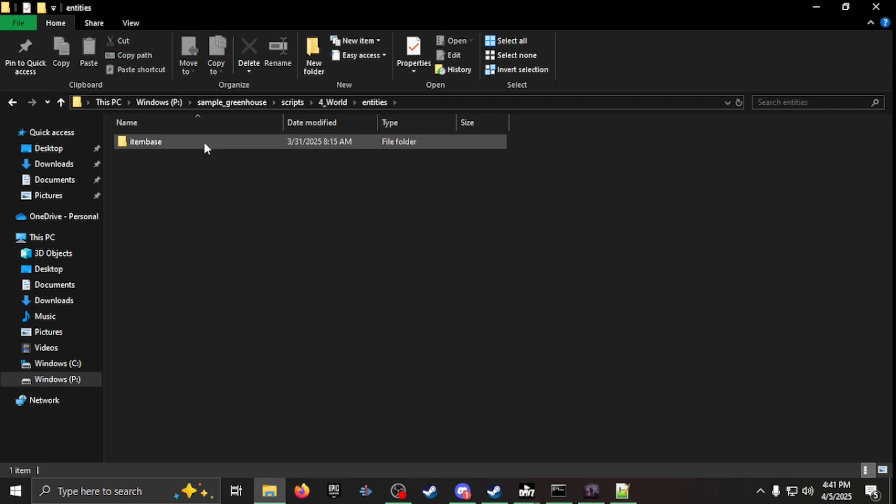
{"action": "double_click", "coordinate": [204, 141]}
{"action": "double_click", "coordinate": [204, 141]}
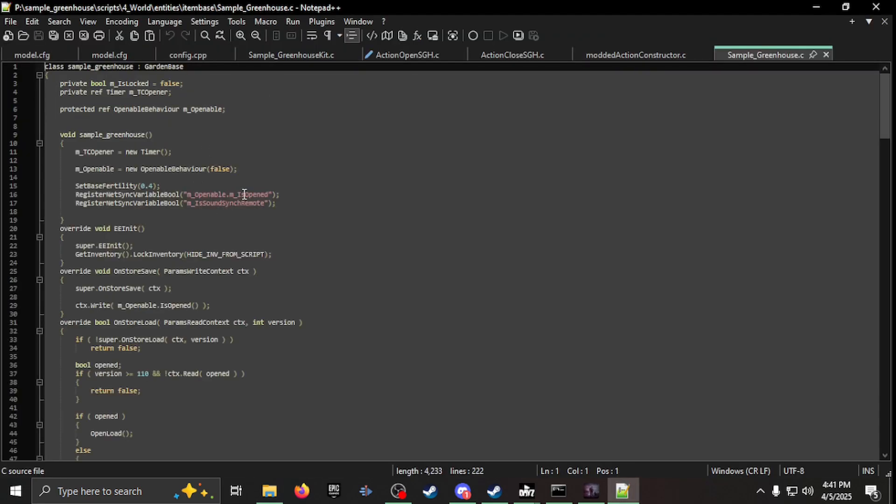
{"action": "scroll", "coordinate": [250, 256], "scroll_direction": "down", "scroll_amount": 18}
{"action": "scroll", "coordinate": [252, 258], "scroll_direction": "down", "scroll_amount": 20}
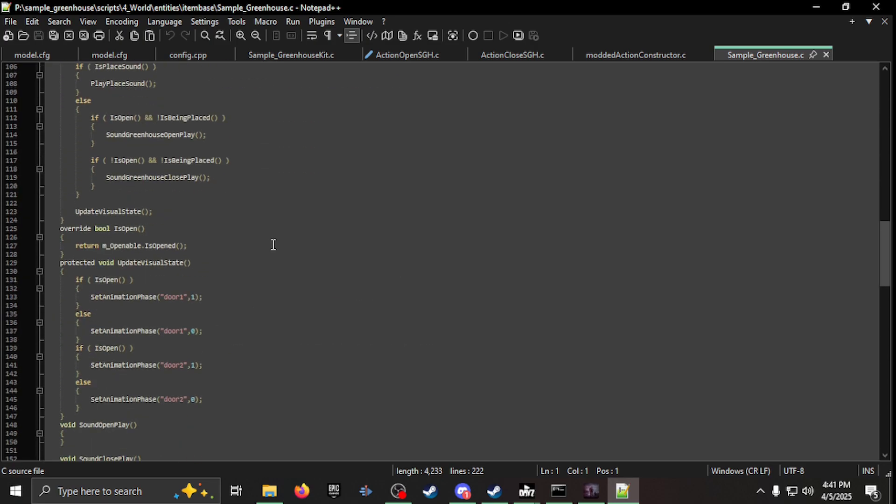
{"action": "scroll", "coordinate": [226, 351], "scroll_direction": "down", "scroll_amount": 12}
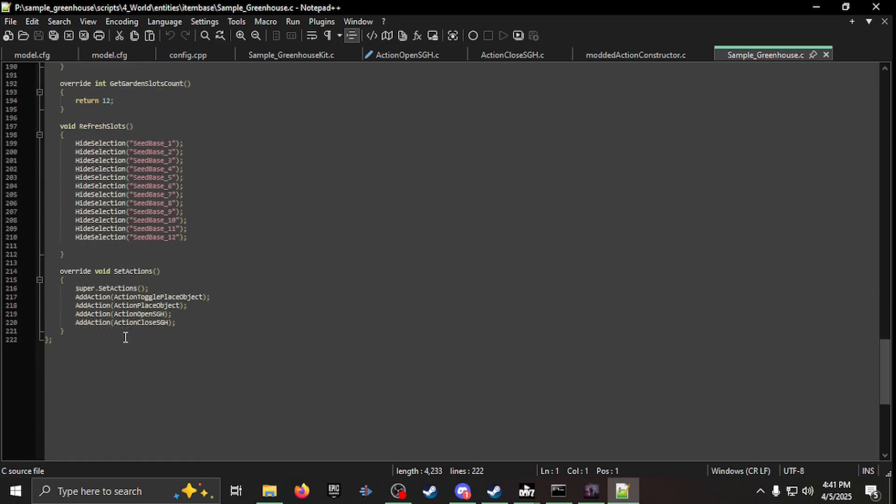
{"action": "left_click_drag", "start_coordinate": [178, 326], "coordinate": [37, 314]}
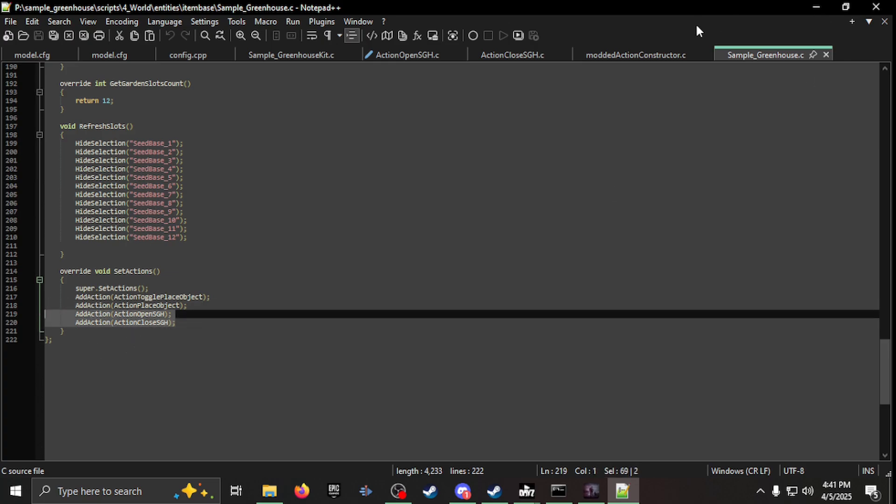
- Compare the action names in moddedActionConstructor.c with those in Sample_Greenhouse.c, highlighting ActionOpenSGH in SetActions
{"action": "left_click", "coordinate": [657, 53]}
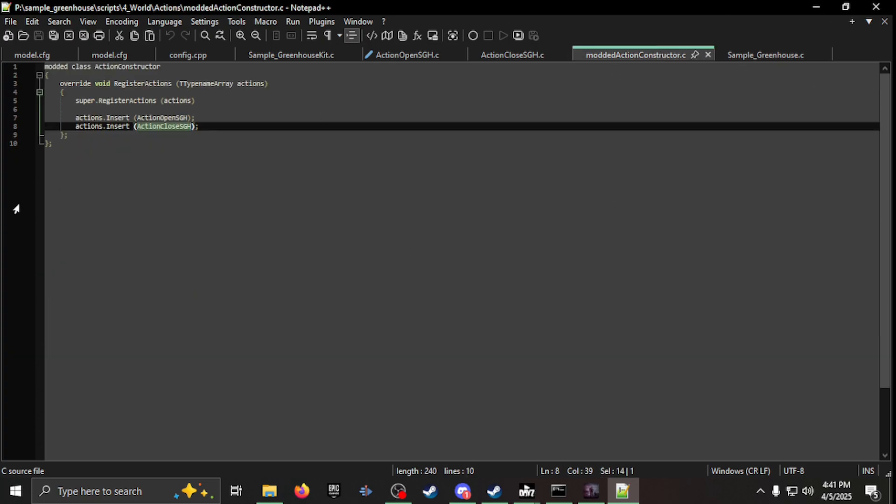
{"action": "double_click", "coordinate": [159, 118]}
{"action": "double_click", "coordinate": [160, 126]}
{"action": "left_click", "coordinate": [736, 66]}
{"action": "left_click", "coordinate": [739, 57]}
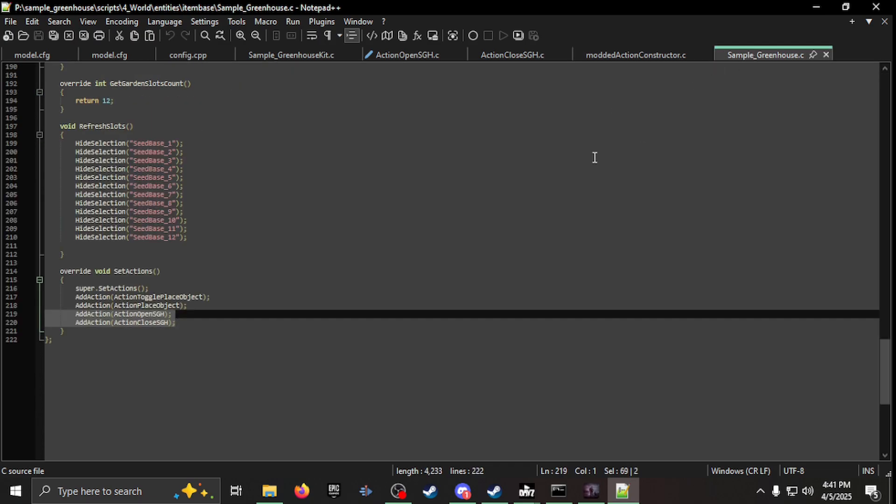
{"action": "left_click", "coordinate": [148, 309]}
{"action": "double_click", "coordinate": [152, 314]}
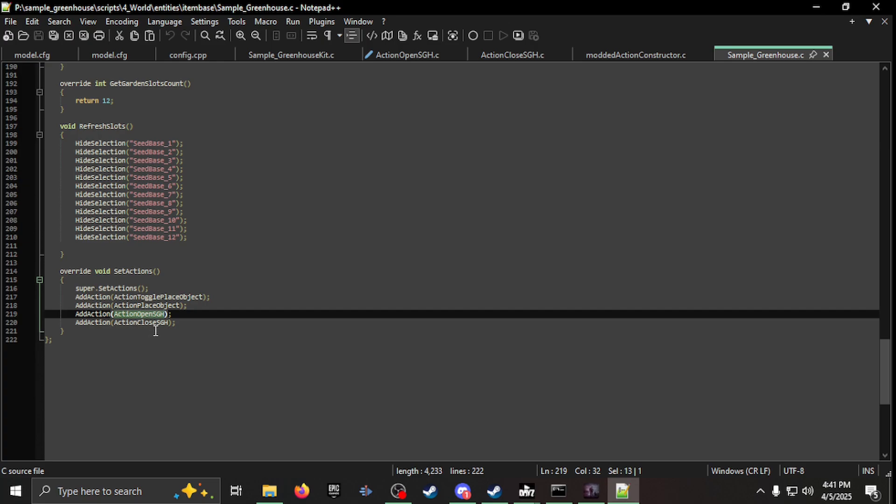
- Highlight the class name in the declaration of ActionCloseSGH.c and in that of ActionOpenSGH.c
{"action": "left_click", "coordinate": [603, 55]}
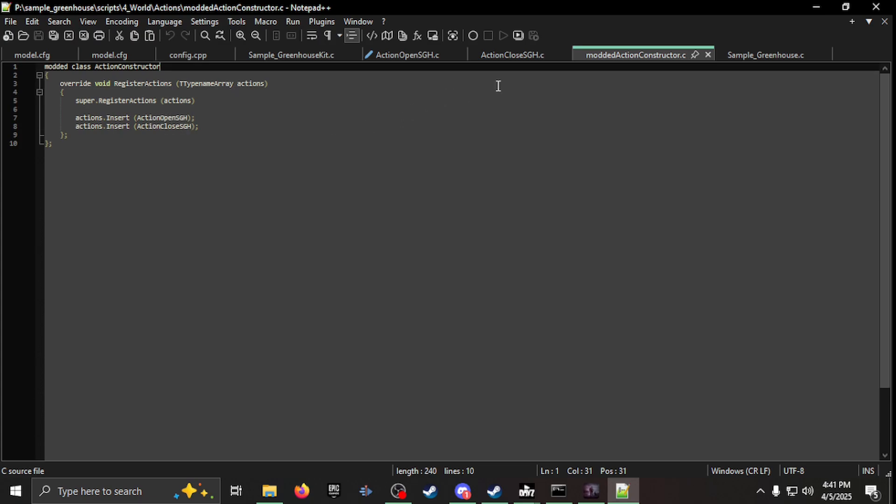
{"action": "left_click", "coordinate": [518, 55]}
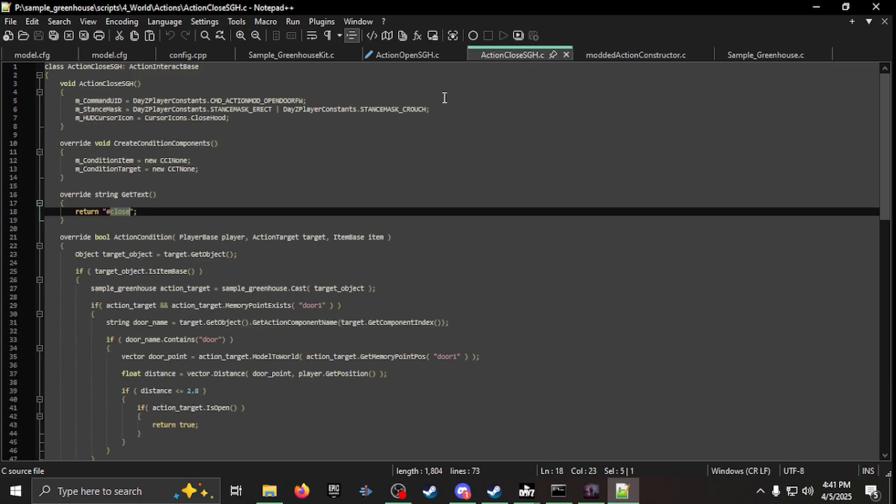
{"action": "left_click", "coordinate": [102, 68]}
{"action": "double_click", "coordinate": [102, 68]}
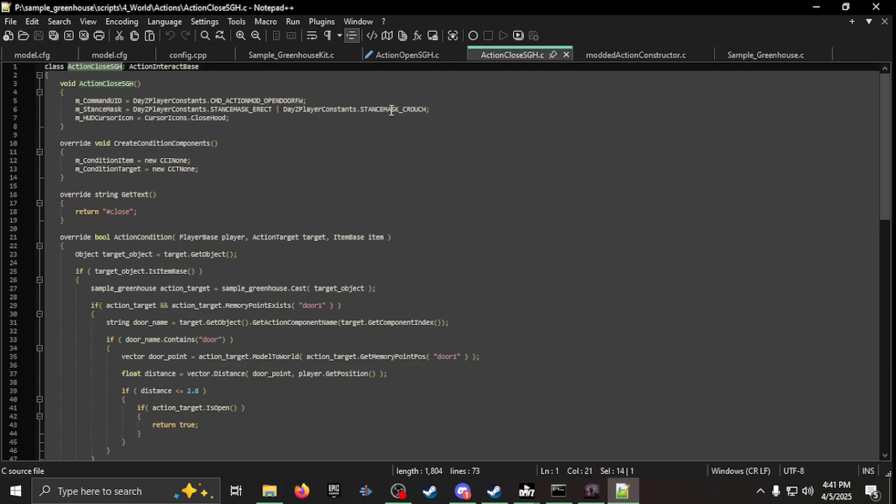
{"action": "left_click", "coordinate": [405, 55]}
{"action": "scroll", "coordinate": [132, 148], "scroll_direction": "up", "scroll_amount": 2}
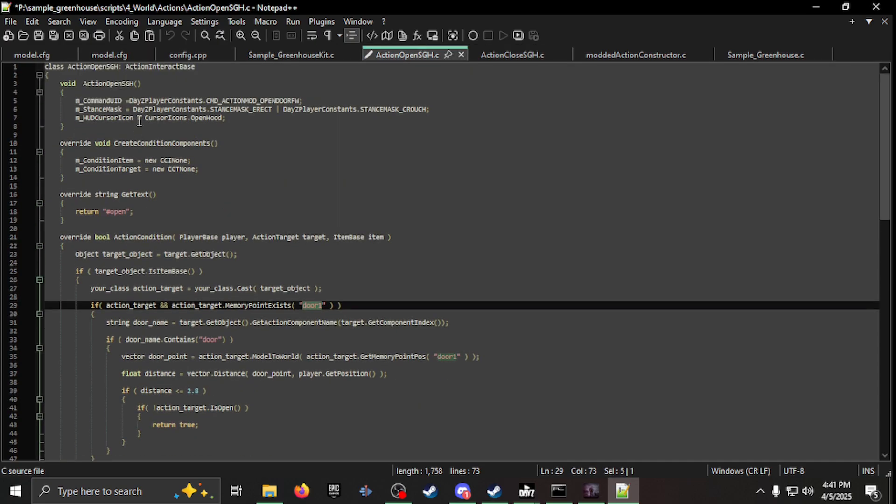
{"action": "double_click", "coordinate": [100, 66]}
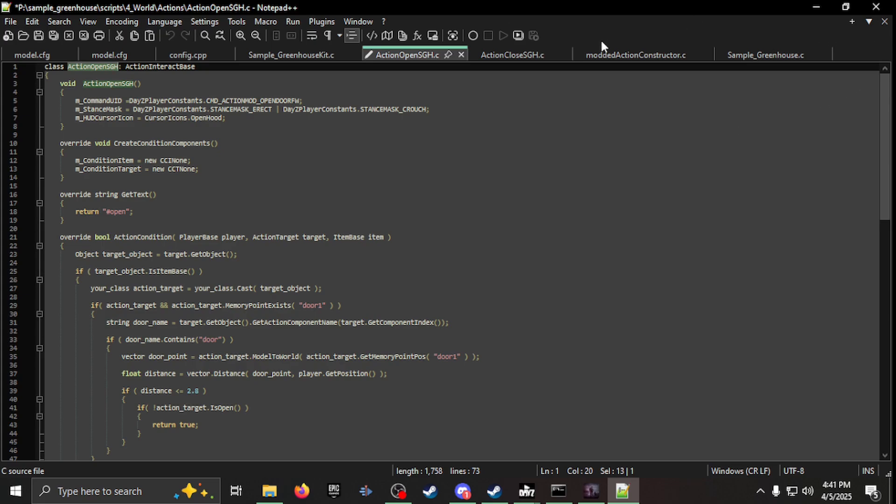
- Close the editor, open Hologram.c from the 4_World\classes folder, and highlight Sample_GreenhouseKit to review its uses throughout the script
{"action": "left_click", "coordinate": [893, 4]}
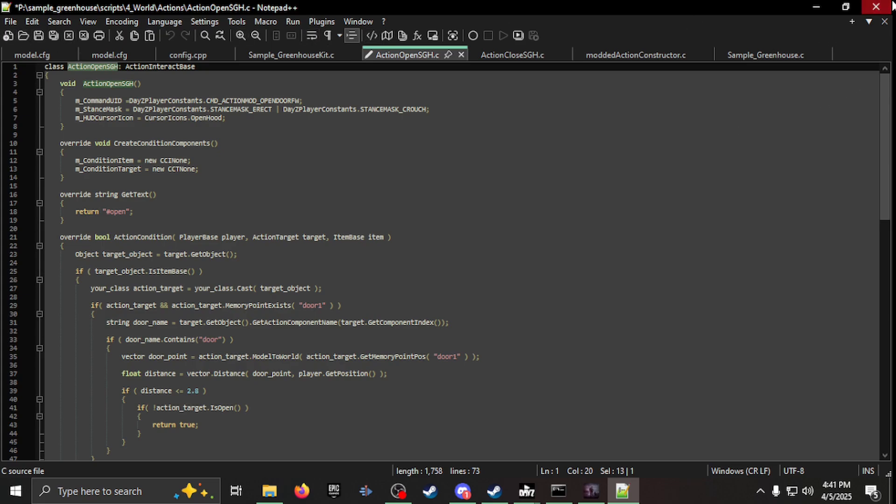
{"action": "left_click", "coordinate": [61, 102]}
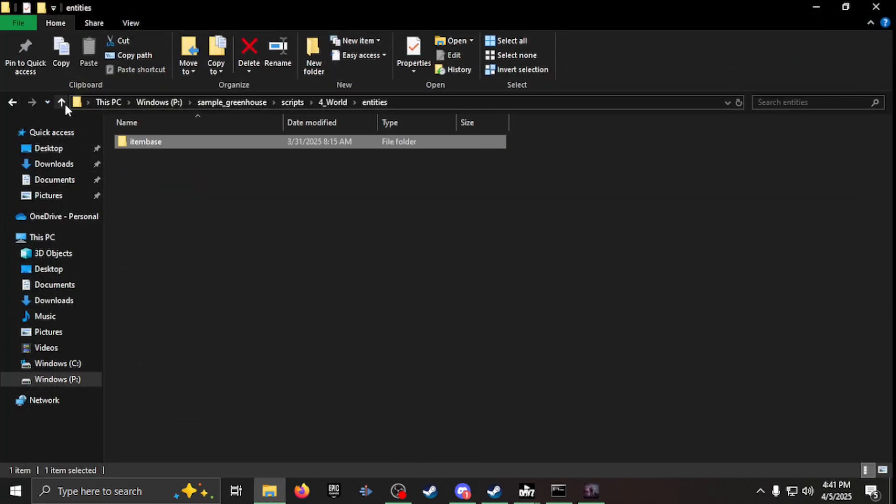
{"action": "left_click", "coordinate": [61, 102]}
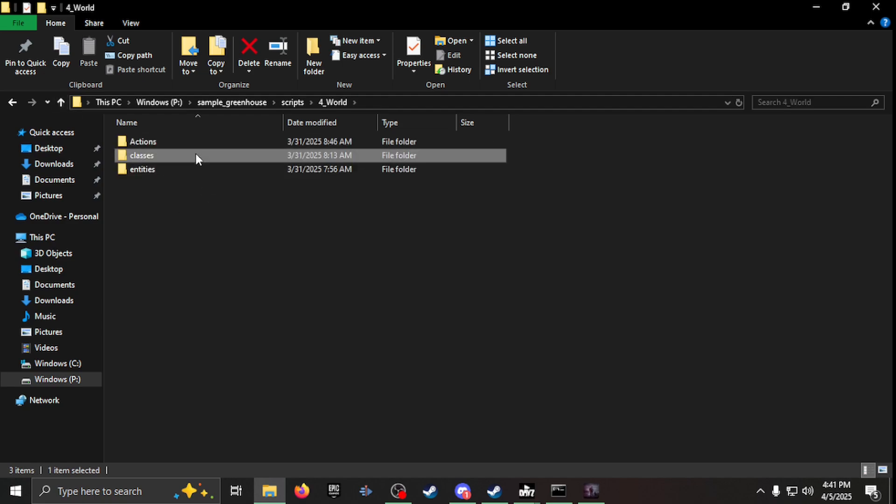
{"action": "double_click", "coordinate": [195, 155]}
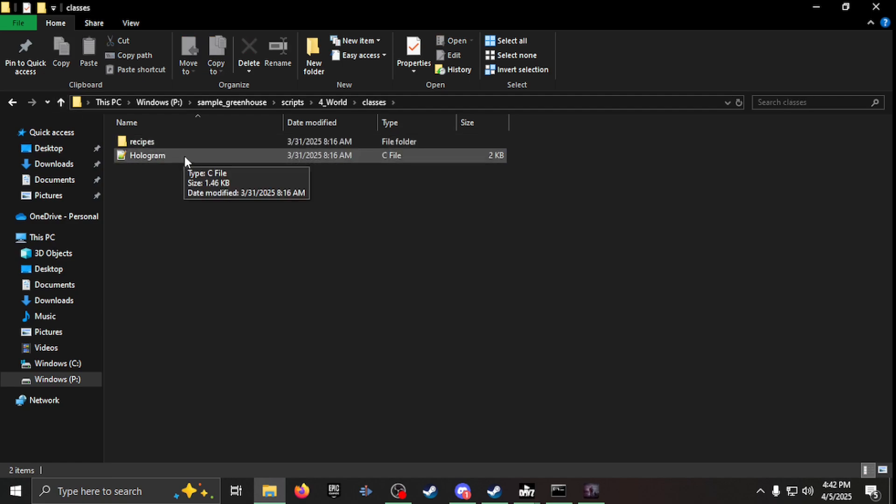
{"action": "double_click", "coordinate": [184, 155]}
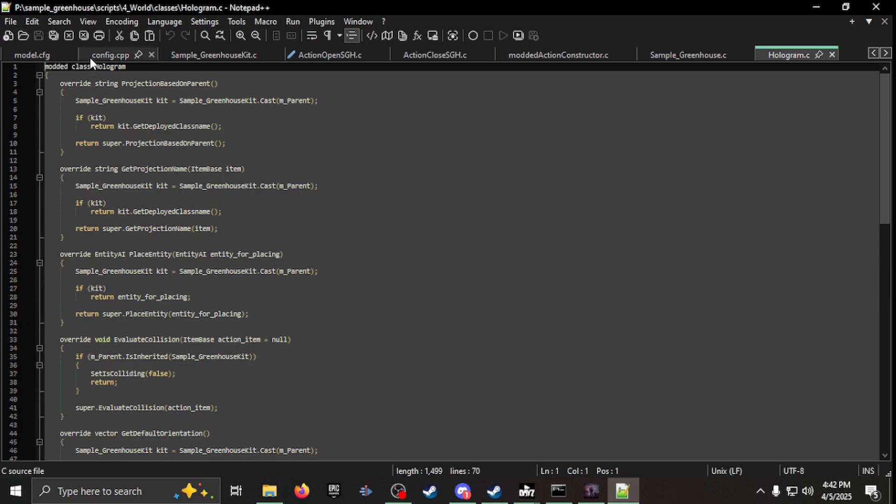
{"action": "double_click", "coordinate": [129, 101]}
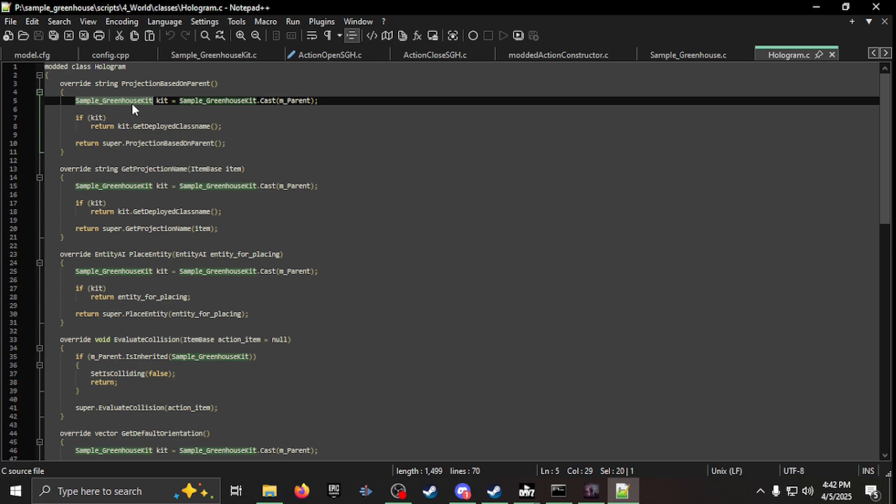
{"action": "scroll", "coordinate": [131, 102], "scroll_direction": "down", "scroll_amount": 10}
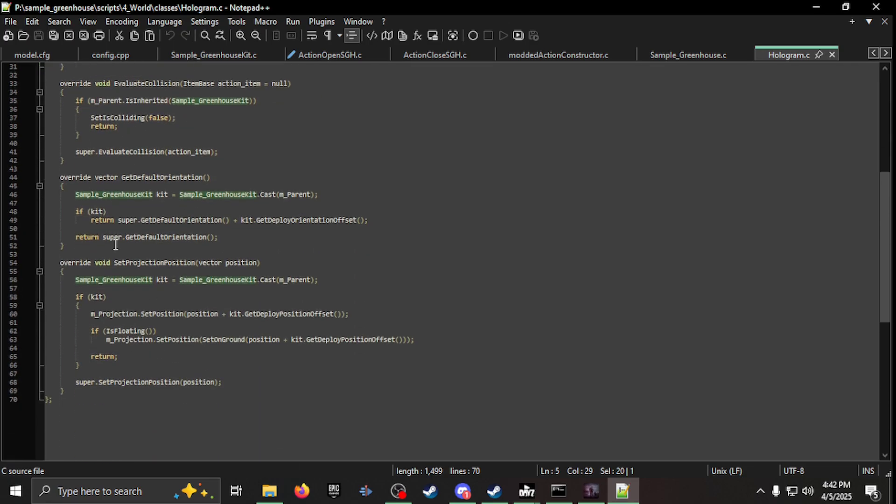
{"action": "scroll", "coordinate": [116, 290], "scroll_direction": "up", "scroll_amount": 10}
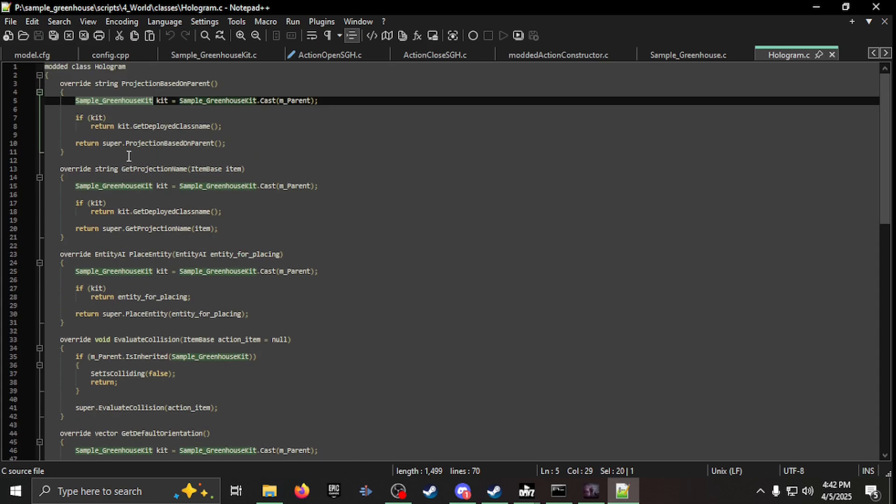
- Replace all occurrences of Sample_GreenhouseKit with YourKit in Hologram.c
{"action": "left_click", "coordinate": [59, 21]}
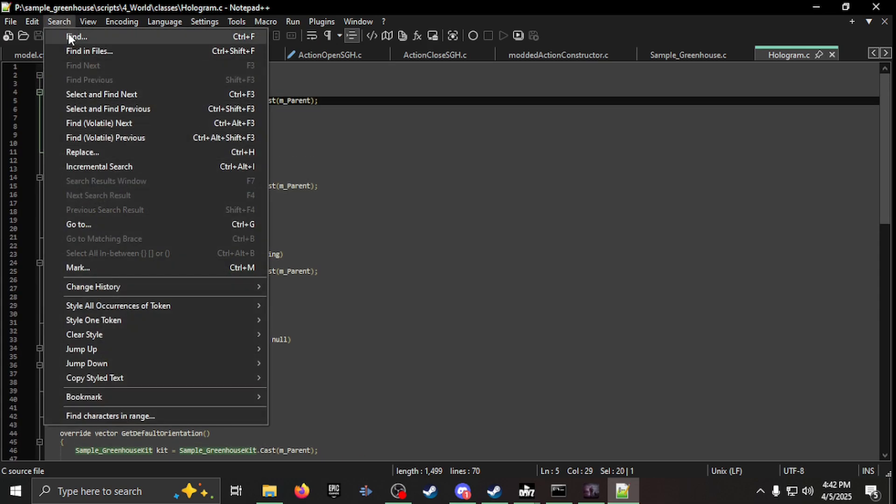
{"action": "left_click", "coordinate": [82, 152]}
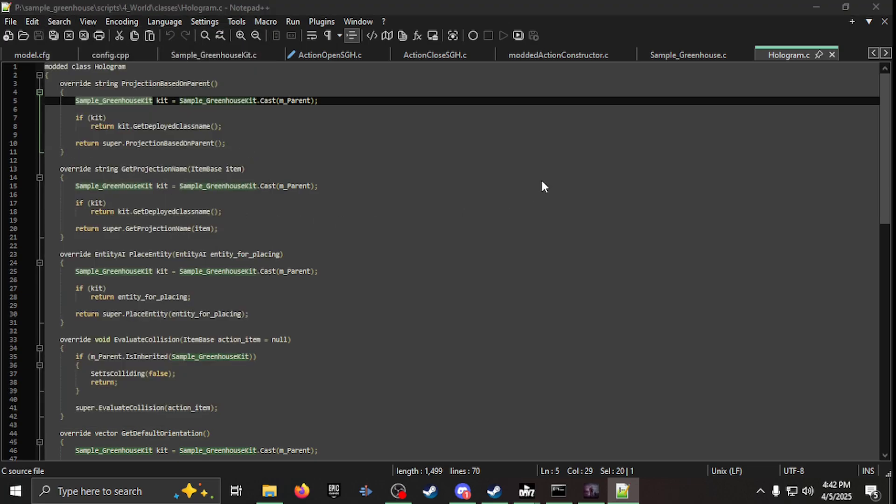
{"action": "double_click", "coordinate": [580, 156]}
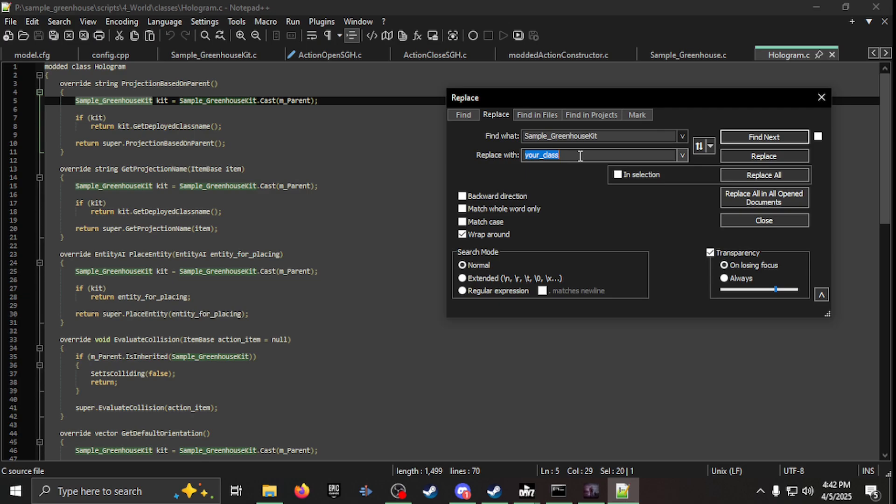
{"action": "type", "text": "YourKit"}
{"action": "left_click", "coordinate": [741, 176]}
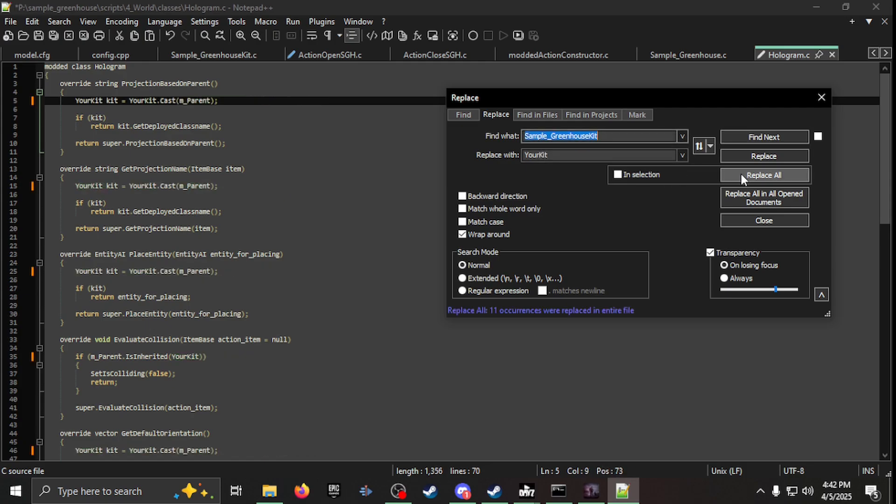
{"action": "left_click", "coordinate": [820, 98]}
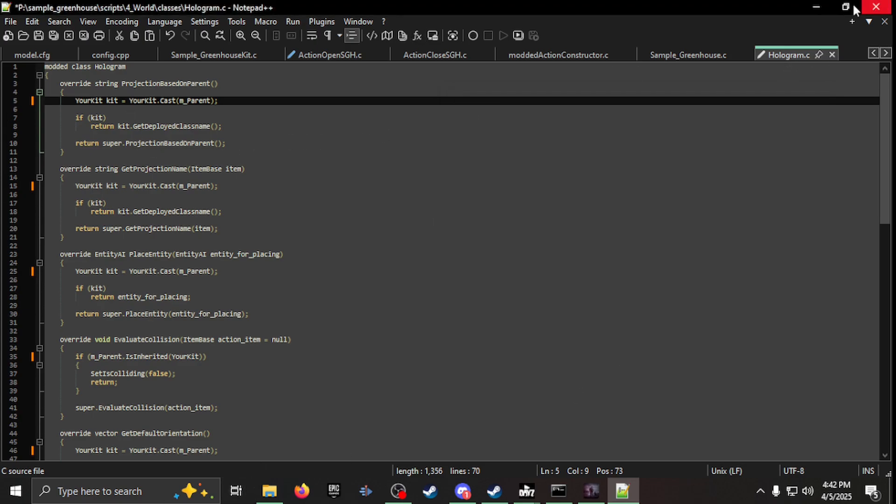
- Close the editor, open Pack_Sample_Greenhouse.c from the recipes folder, and highlight its class name and the word "Sample" in m_Name
{"action": "left_click", "coordinate": [877, 7]}
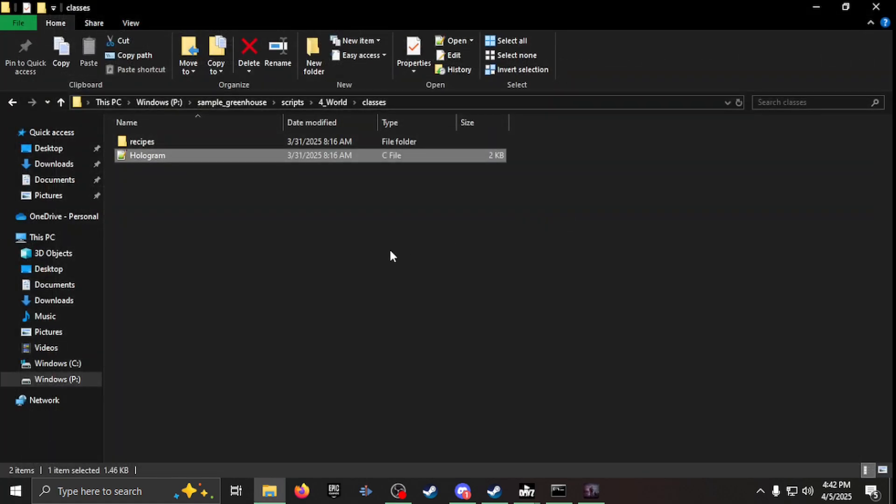
{"action": "double_click", "coordinate": [158, 142]}
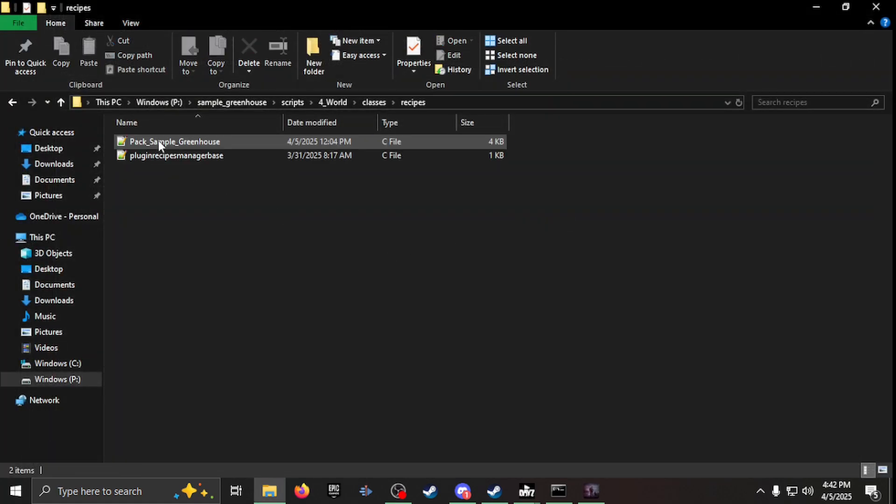
{"action": "double_click", "coordinate": [144, 140]}
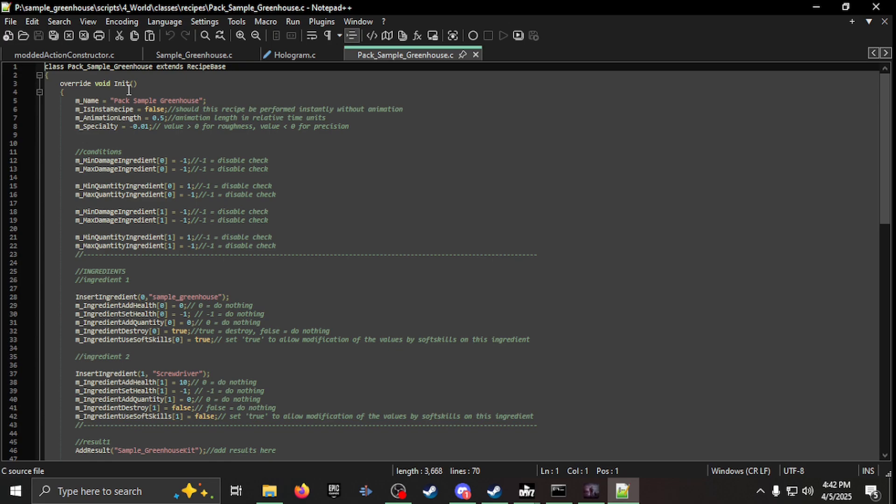
{"action": "double_click", "coordinate": [138, 68]}
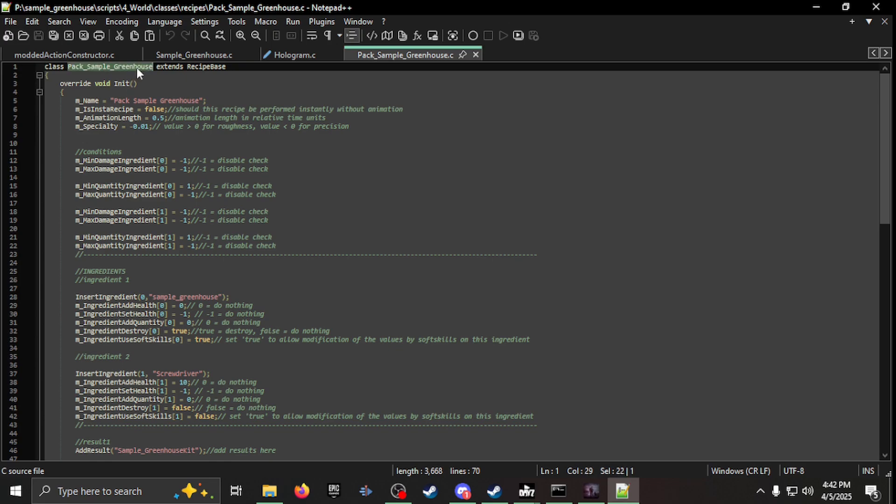
{"action": "double_click", "coordinate": [148, 101]}
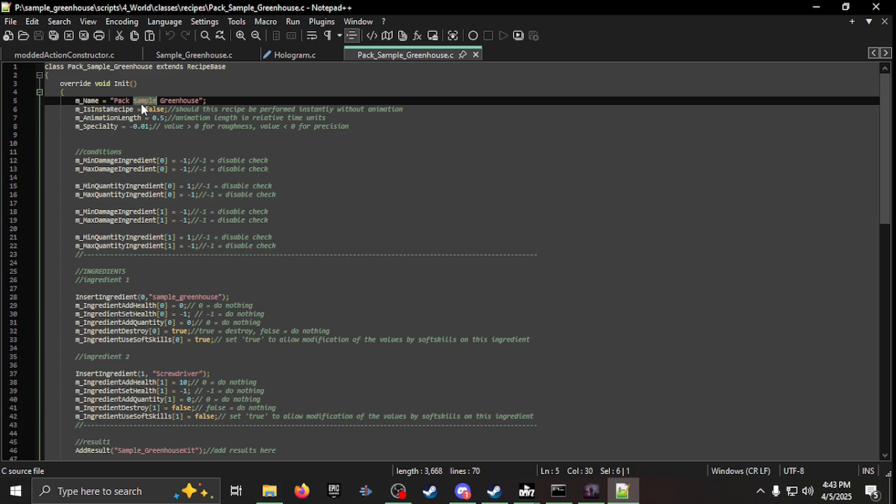
{"action": "scroll", "coordinate": [141, 102], "scroll_direction": "down", "scroll_amount": 3}
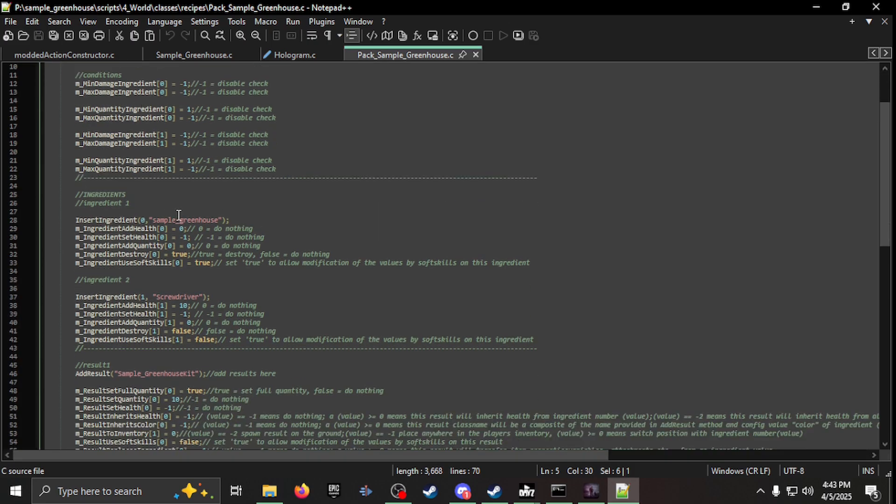
- Highlight the ingredients sample_greenhouse and Screwdriver in the packing recipe, along with the m_IngredientDestroy value of each
{"action": "double_click", "coordinate": [184, 219]}
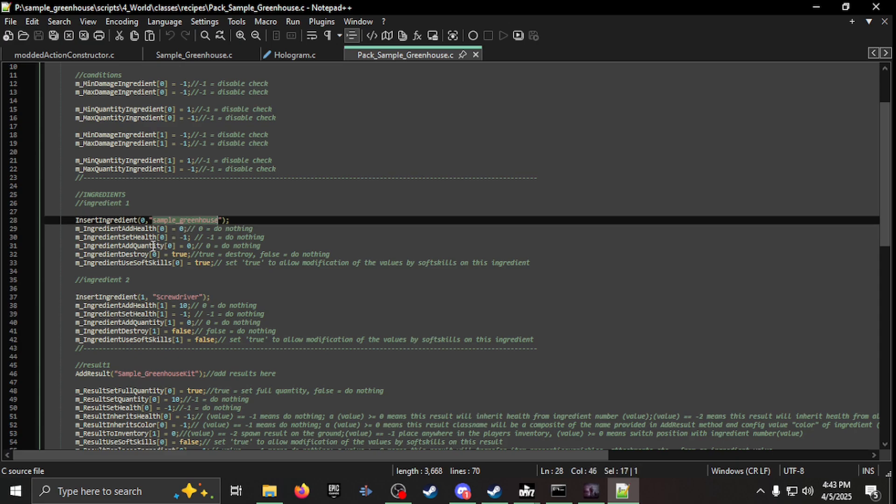
{"action": "double_click", "coordinate": [179, 254]}
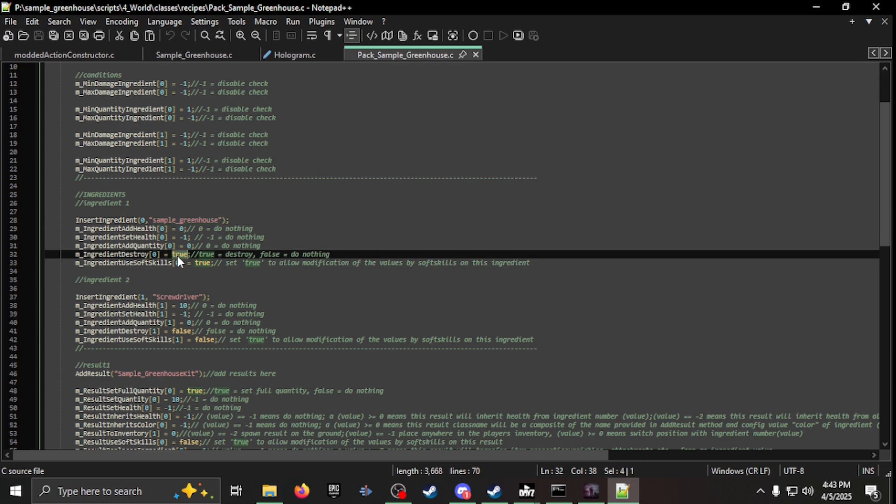
{"action": "scroll", "coordinate": [177, 257], "scroll_direction": "down", "scroll_amount": 1}
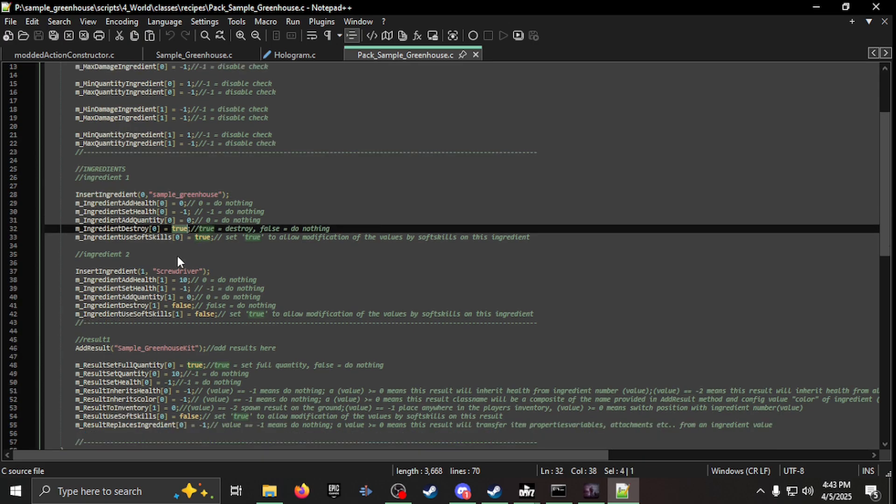
{"action": "left_click", "coordinate": [203, 230]}
{"action": "double_click", "coordinate": [204, 230]}
{"action": "scroll", "coordinate": [177, 272], "scroll_direction": "down", "scroll_amount": 1}
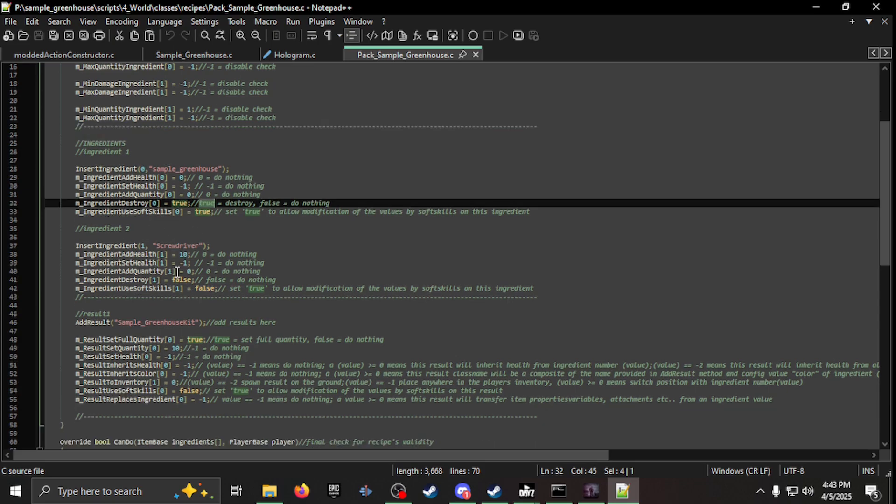
{"action": "double_click", "coordinate": [185, 244]}
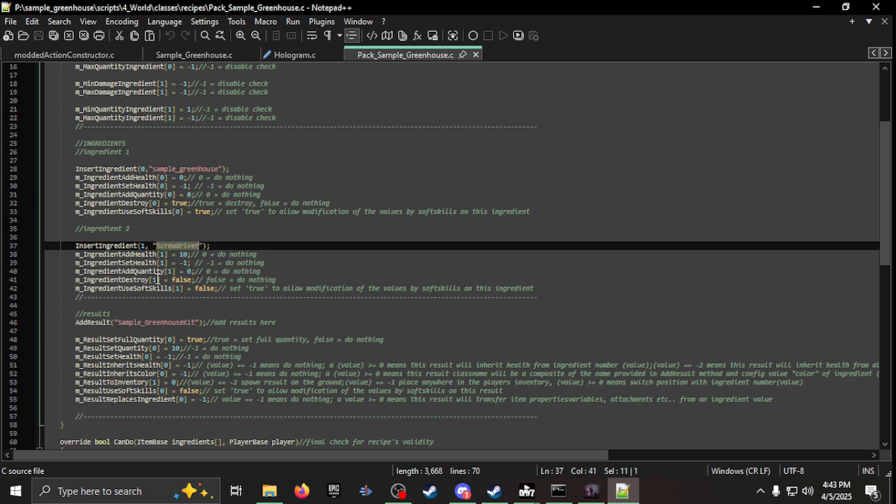
{"action": "double_click", "coordinate": [181, 280]}
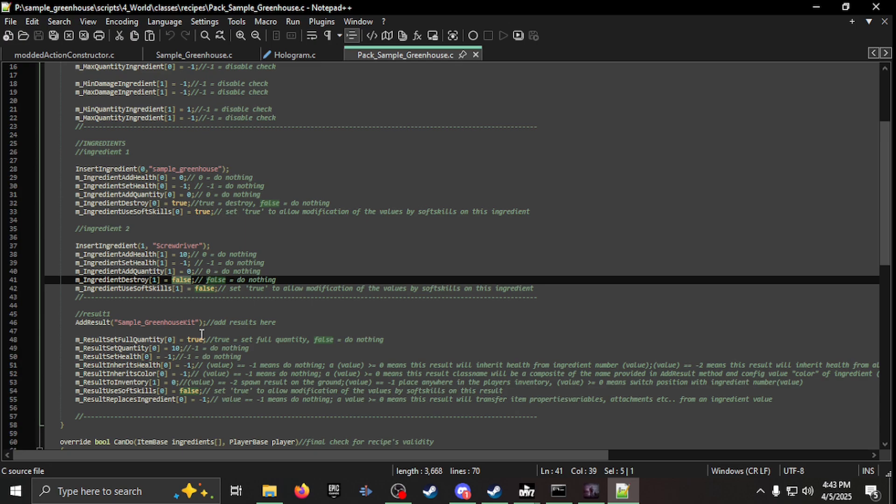
- Highlight Sample_GreenhouseKit in the AddResult line and review the result settings and the rest of the recipe script
{"action": "scroll", "coordinate": [177, 333], "scroll_direction": "down", "scroll_amount": 3}
{"action": "double_click", "coordinate": [146, 238]}
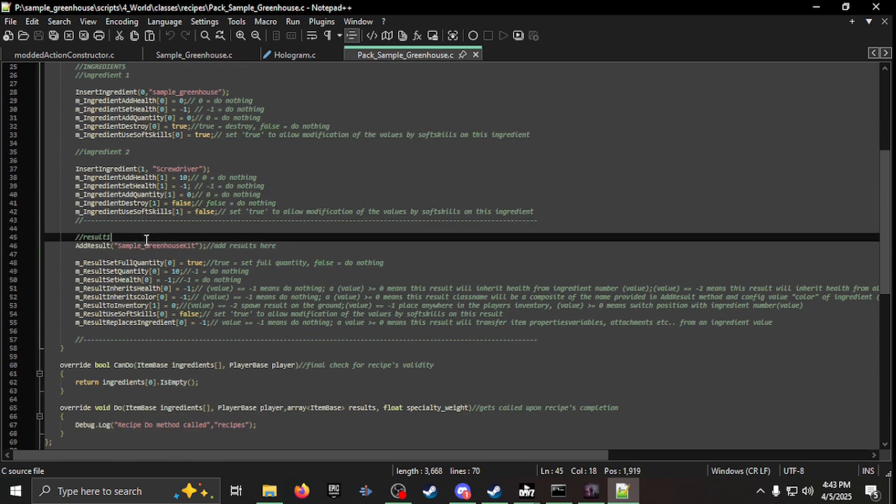
{"action": "double_click", "coordinate": [144, 246]}
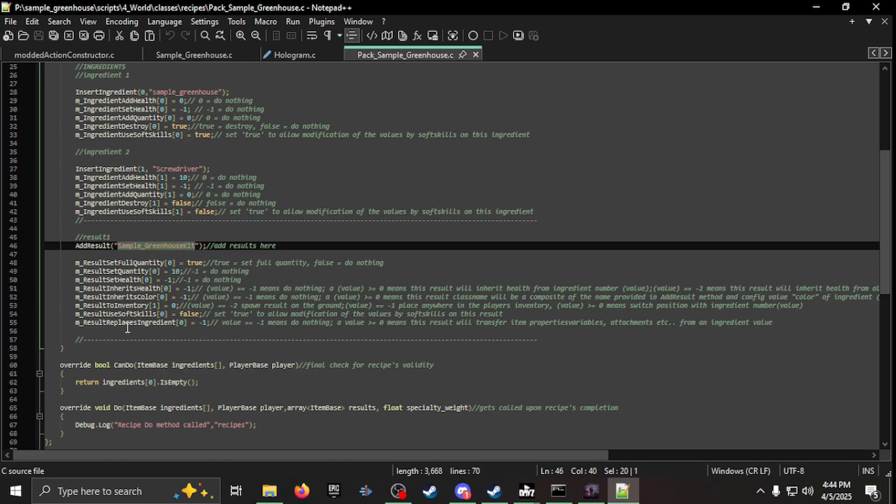
{"action": "scroll", "coordinate": [127, 328], "scroll_direction": "down", "scroll_amount": 3}
{"action": "scroll", "coordinate": [173, 341], "scroll_direction": "up", "scroll_amount": 7}
{"action": "scroll", "coordinate": [217, 351], "scroll_direction": "down", "scroll_amount": 5}
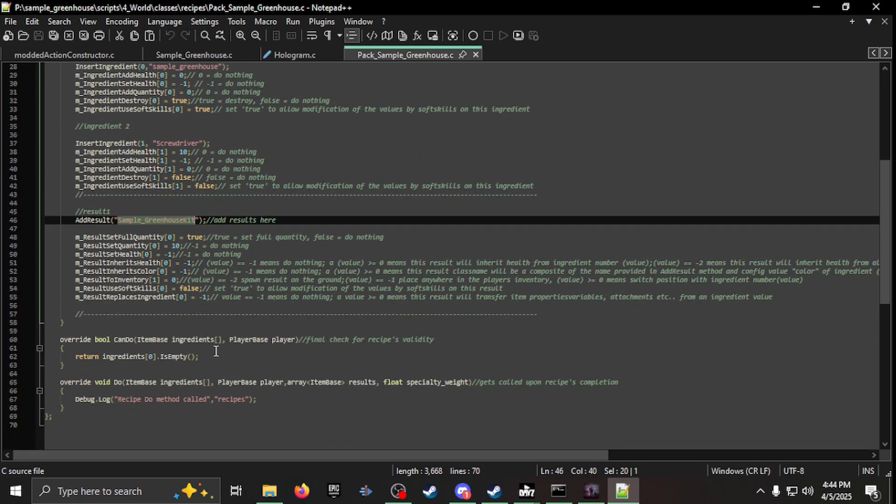
{"action": "scroll", "coordinate": [129, 295], "scroll_direction": "up", "scroll_amount": 3}
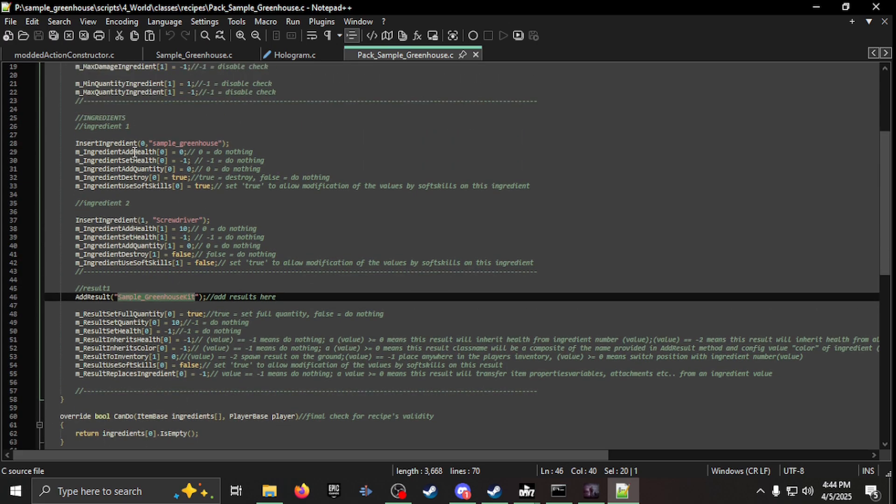
{"action": "scroll", "coordinate": [134, 152], "scroll_direction": "up", "scroll_amount": 6}
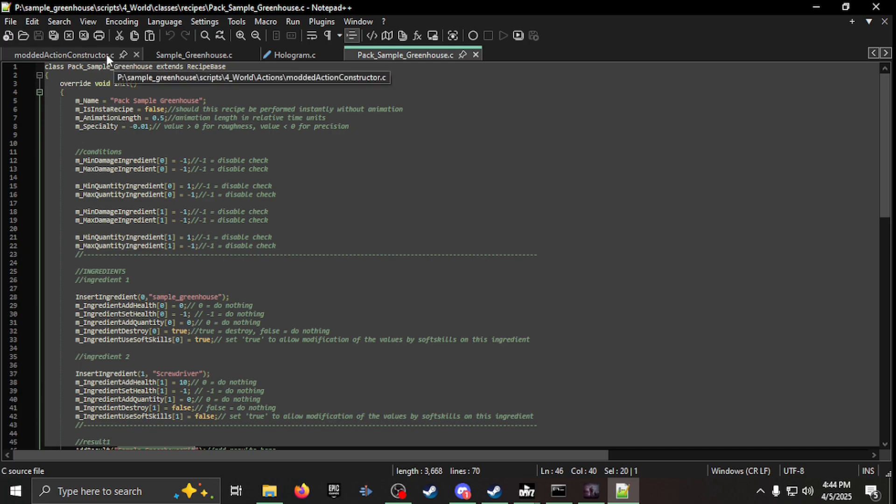
- Close the editor, open pluginrecipesmanagerbase.c from the recipes folder, and highlight Pack_Sample_Greenhouse in the RegisterRecipe call
{"action": "left_click", "coordinate": [876, 7]}
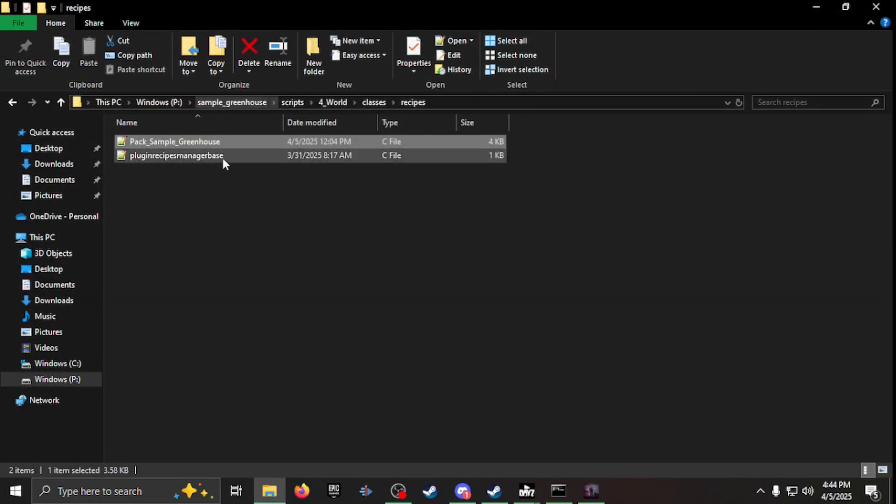
{"action": "double_click", "coordinate": [209, 154]}
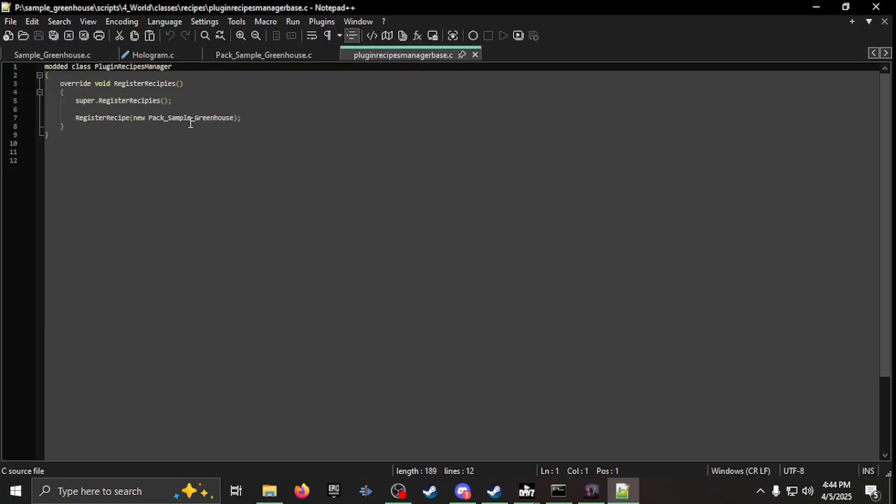
{"action": "double_click", "coordinate": [196, 118]}
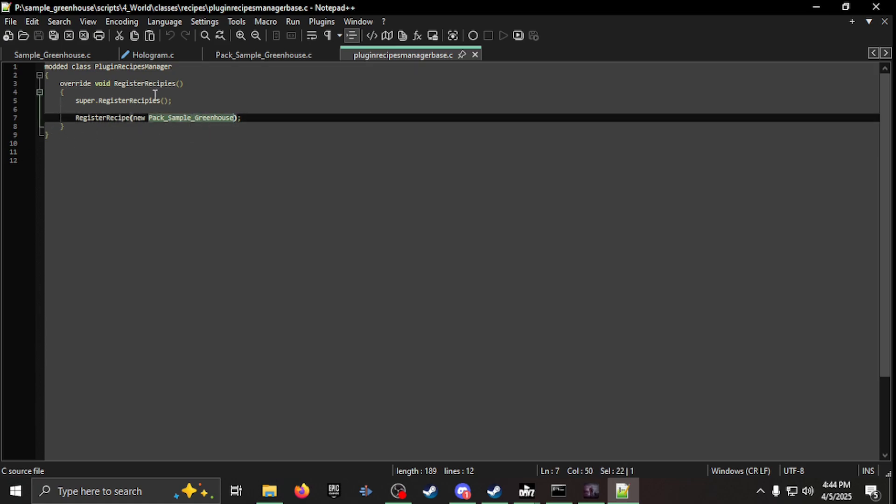
- Close the editor, go up through the folders to the P: drive, and reopen the sample_greenhouse folder
{"action": "left_click", "coordinate": [878, 7]}
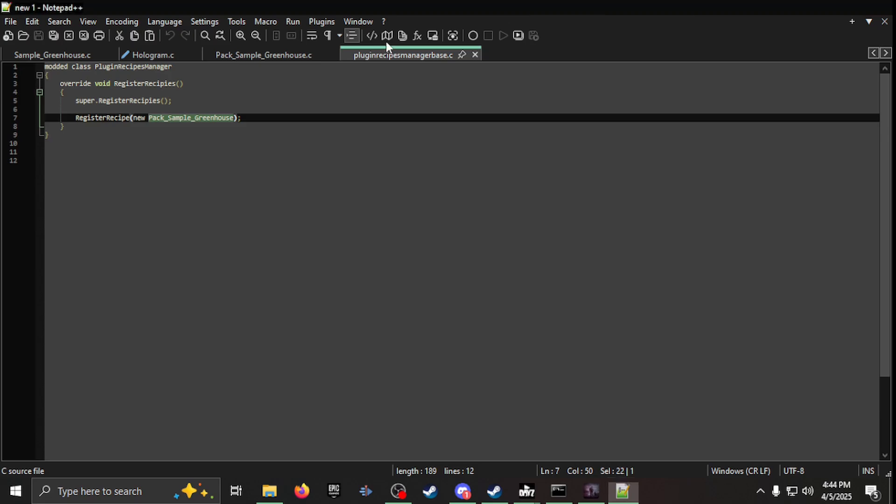
{"action": "left_click", "coordinate": [57, 104]}
{"action": "left_click", "coordinate": [57, 104]}
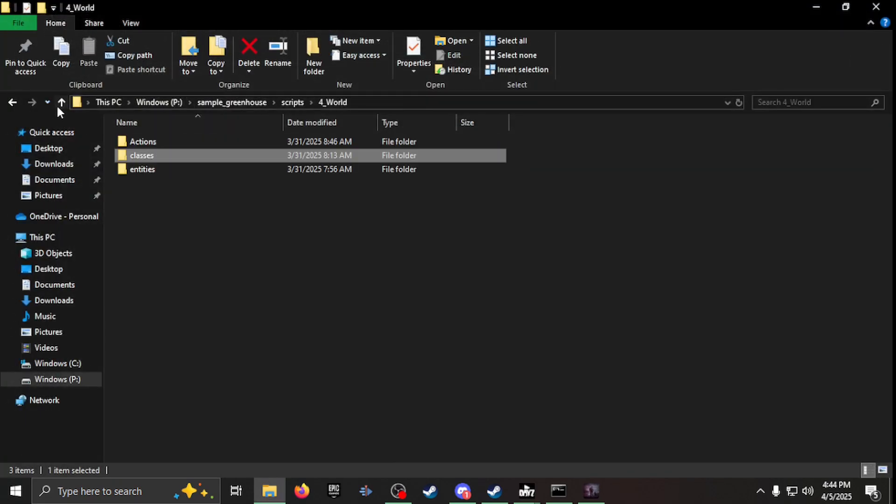
{"action": "left_click", "coordinate": [60, 104]}
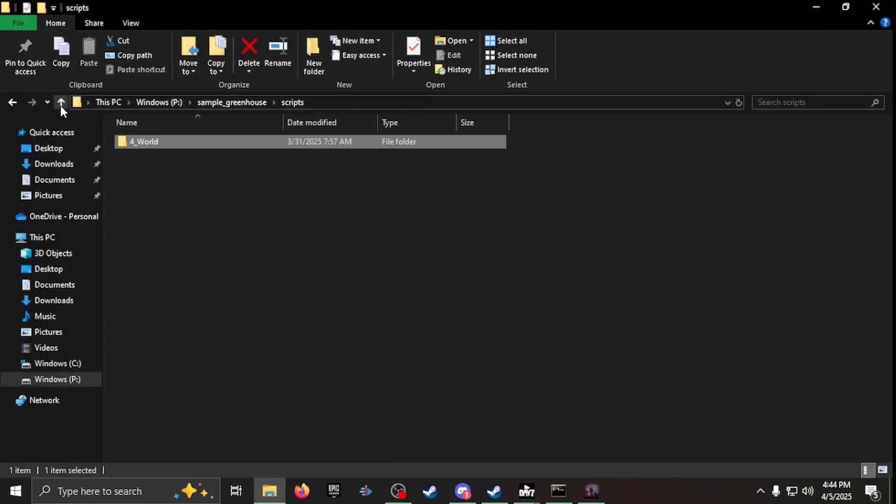
{"action": "left_click", "coordinate": [59, 104]}
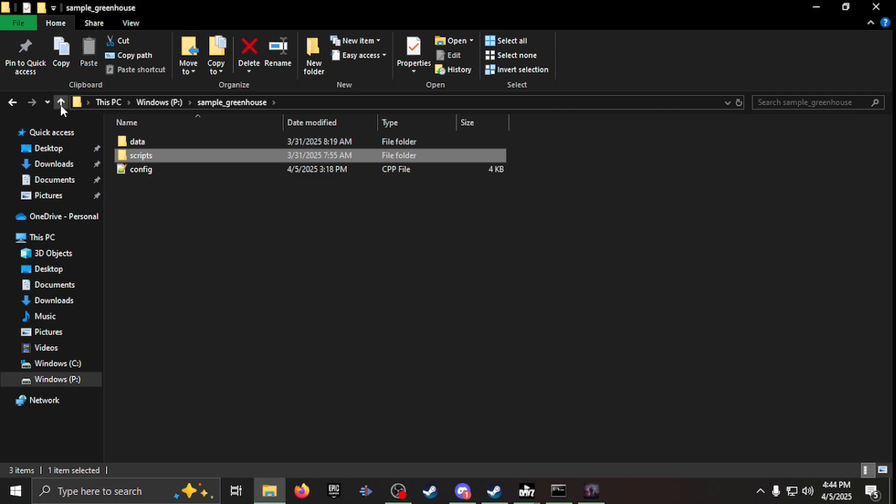
{"action": "left_click", "coordinate": [61, 105]}
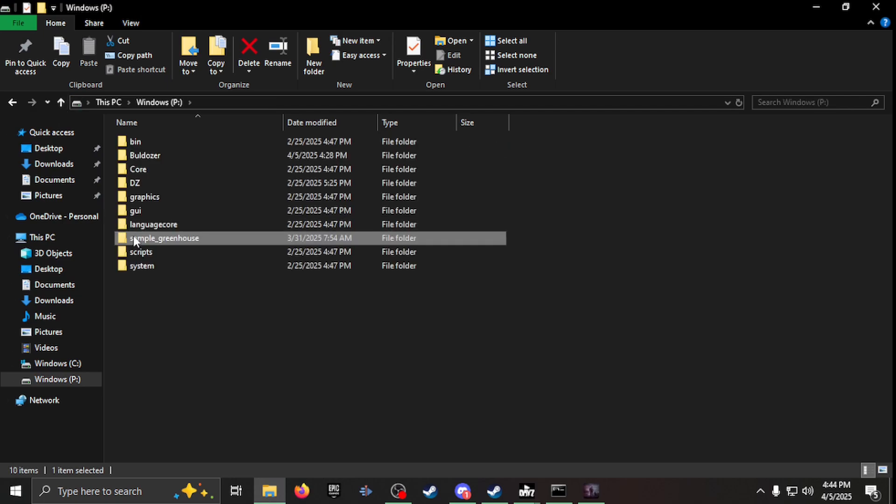
{"action": "double_click", "coordinate": [135, 239]}
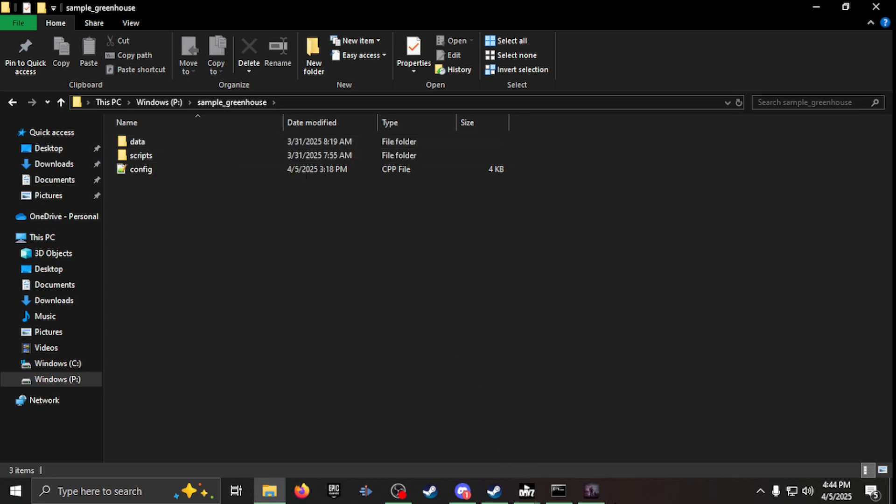
- Switch to the running DayZ game and bring up the admin tools menu
{"action": "left_click", "coordinate": [591, 491]}
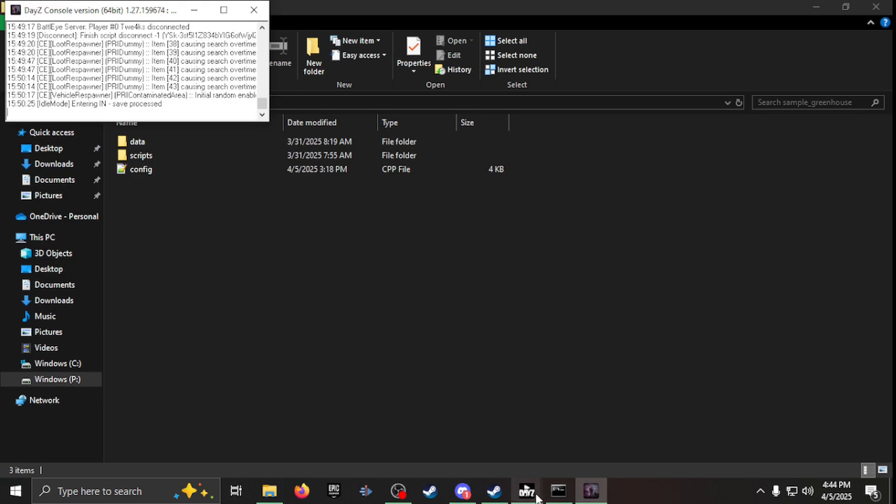
{"action": "mouse_move", "coordinate": [537, 498]}
{"action": "left_click", "coordinate": [552, 466]}
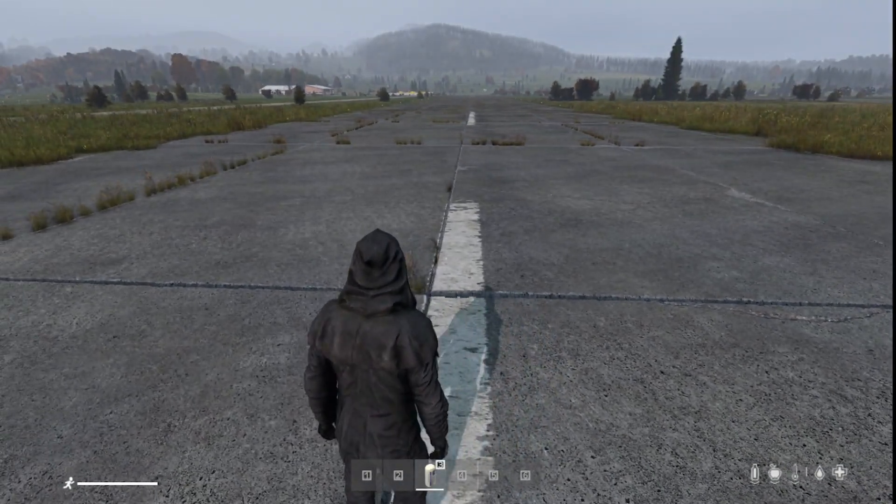
{"action": "key", "text": "s"}
{"action": "key", "text": "d"}
{"action": "key", "text": "Home"}
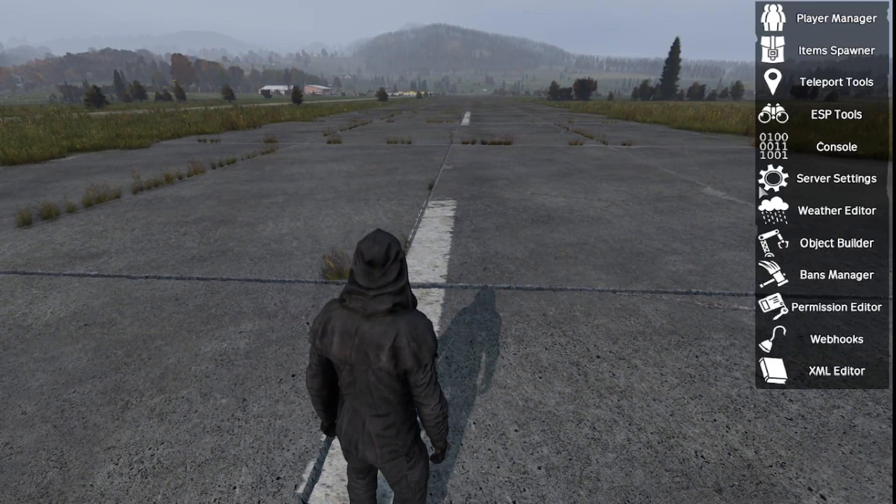
- Search the Items Spawner for "samp", spawn Sample_GreenhouseKit, and check it in the character's inventory
{"action": "left_click", "coordinate": [822, 51]}
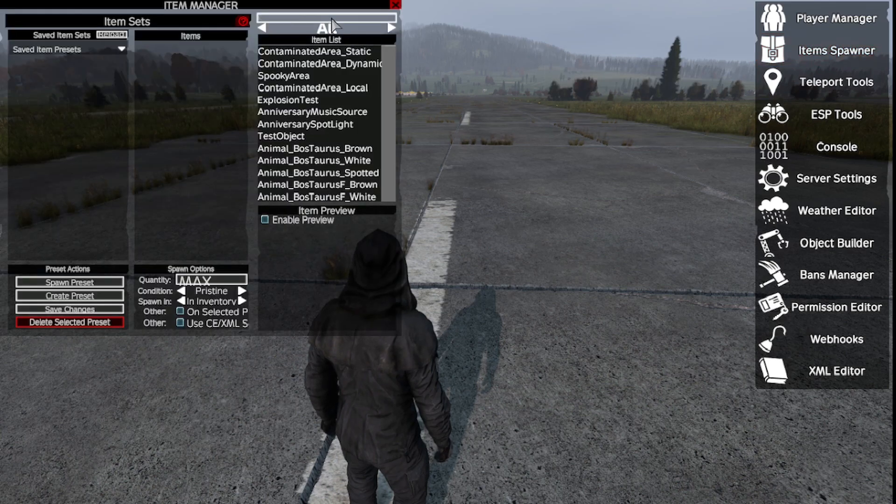
{"action": "left_click", "coordinate": [332, 20]}
{"action": "type", "text": "samp"}
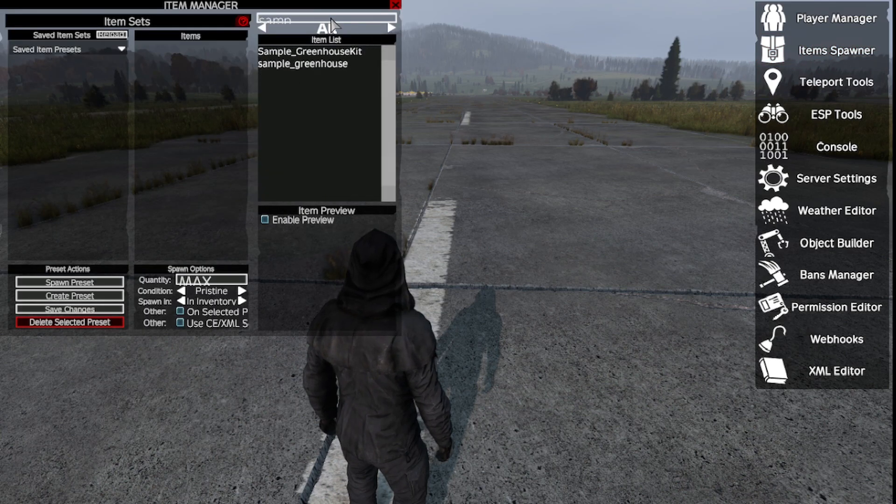
{"action": "left_click", "coordinate": [357, 53]}
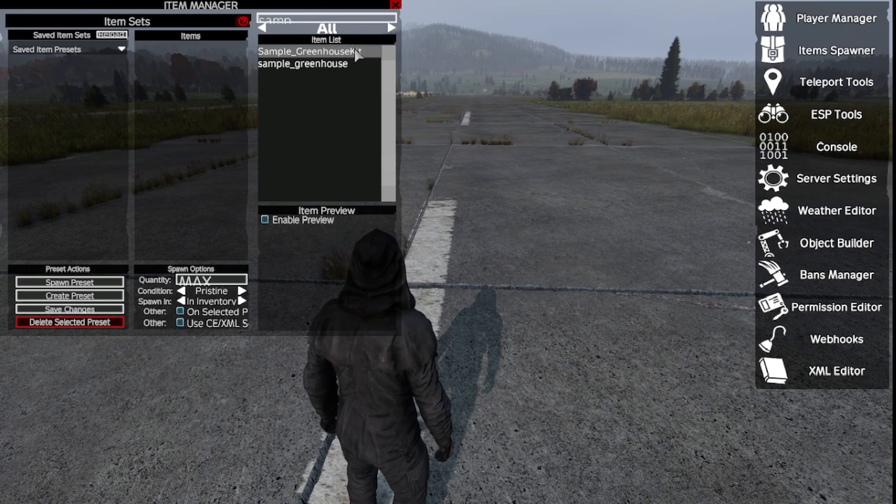
{"action": "double_click", "coordinate": [355, 50]}
{"action": "key", "text": "Escape"}
{"action": "key", "text": "Tab"}
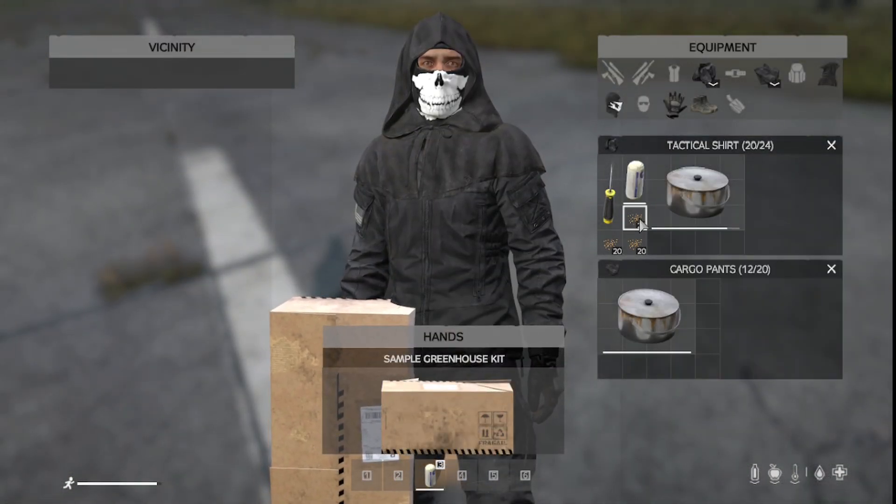
{"action": "key", "text": "Tab"}
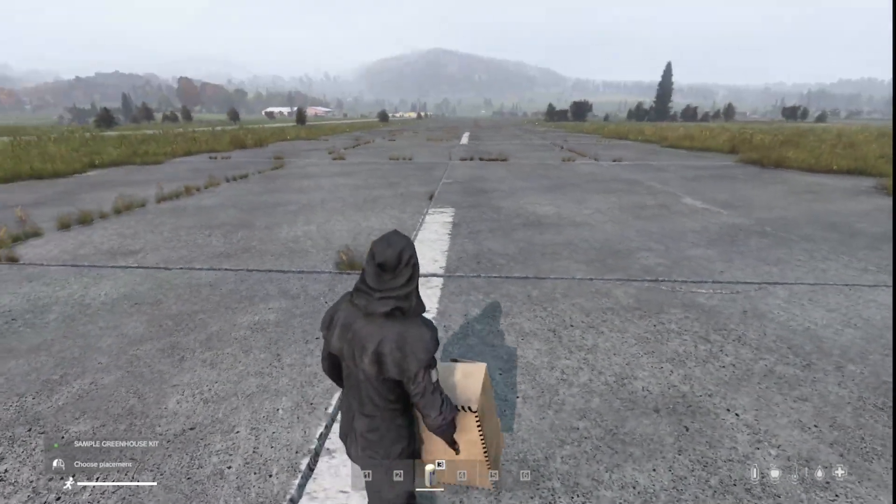
- Preview the greenhouse kit's hologram on the runway and place the greenhouse there
{"action": "left_click", "coordinate": [446, 259]}
{"action": "key", "text": "w"}
{"action": "key", "text": "a"}
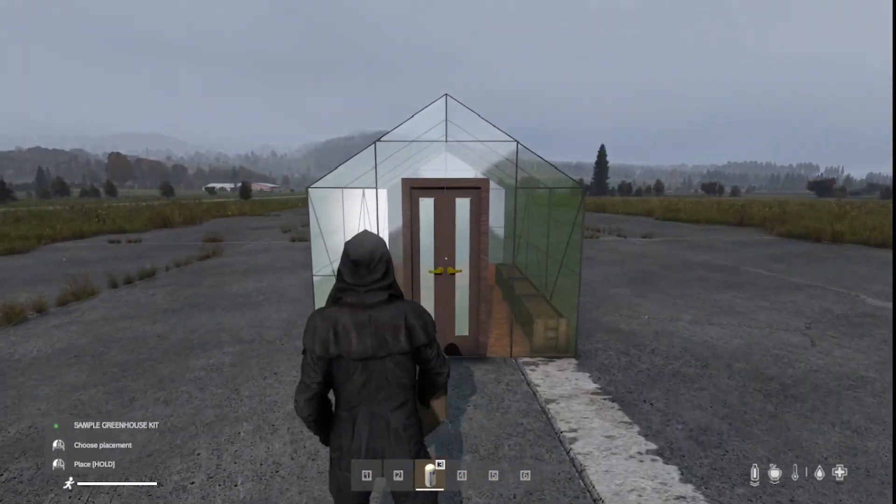
{"action": "left_click", "coordinate": [448, 252]}
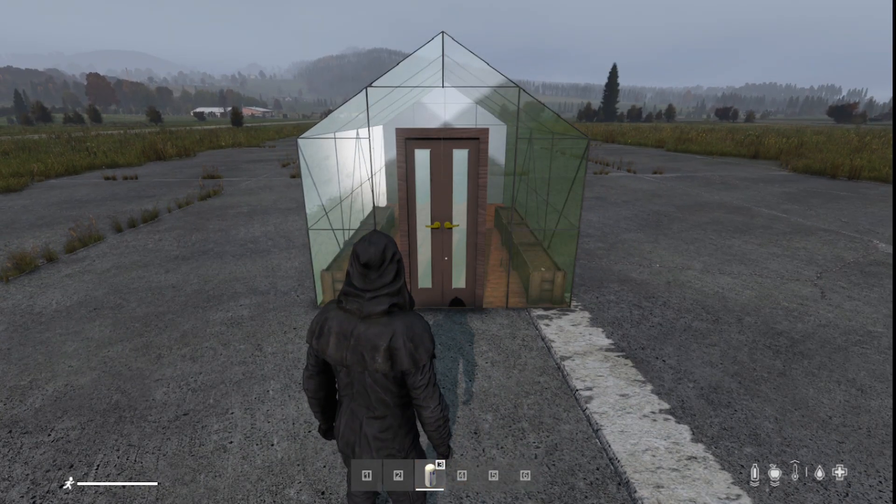
- Walk around the placed greenhouse to inspect it from its sides, and open its front doors
{"action": "key", "text": "a"}
{"action": "key", "text": "w"}
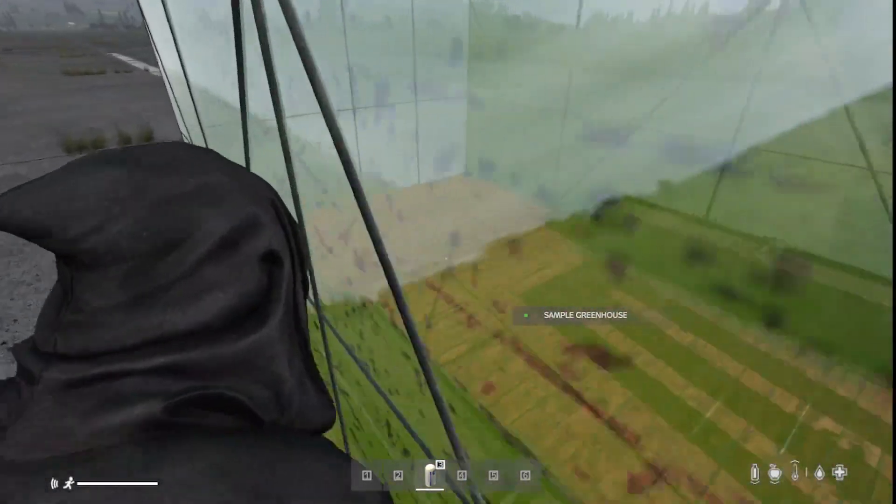
{"action": "key", "text": "a"}
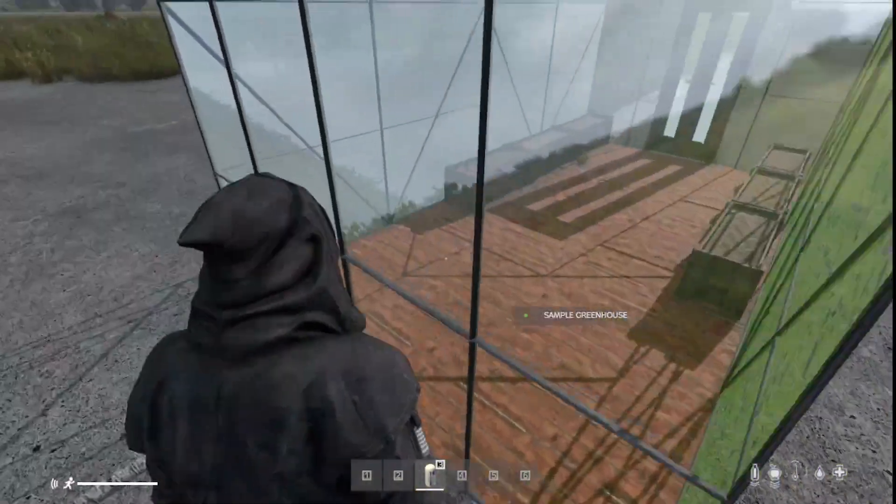
{"action": "key", "text": "a"}
{"action": "key", "text": "w"}
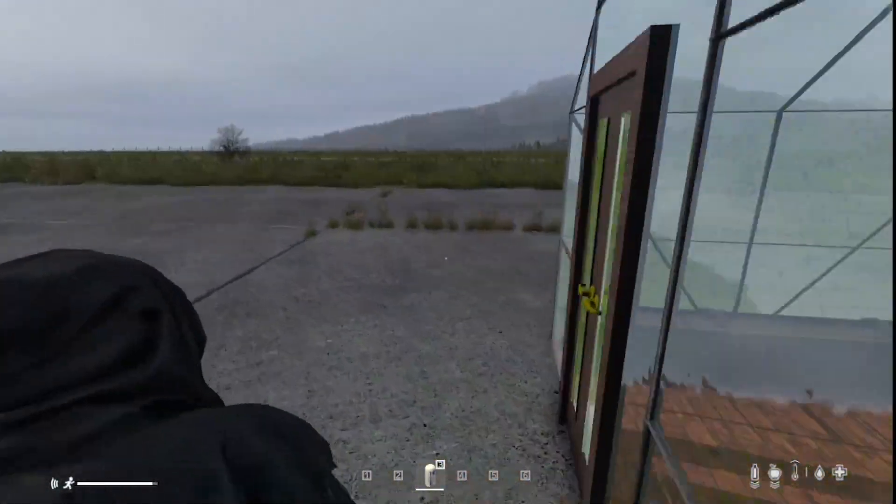
{"action": "key", "text": "a"}
{"action": "key", "text": "w"}
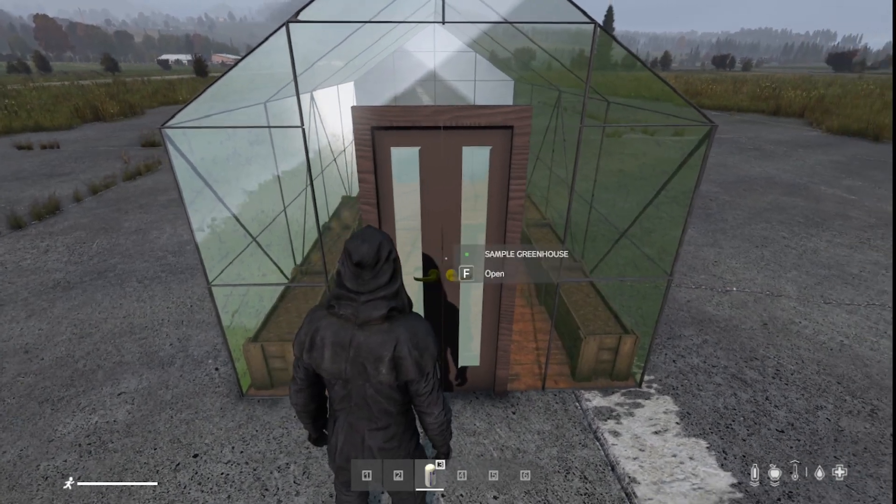
{"action": "key", "text": "f"}
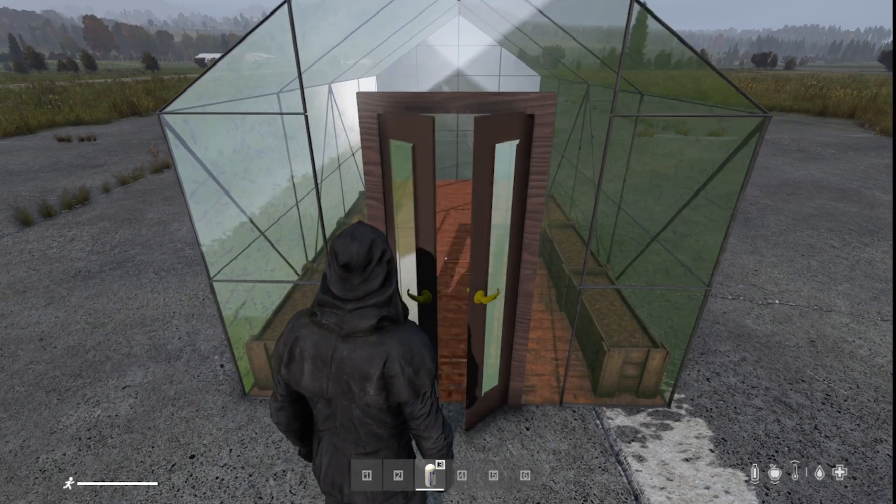
- Enter the greenhouse, check its soil slots in the inventory, and take the Tomato Seeds from the tactical shirt into the hands
{"action": "key", "text": "w"}
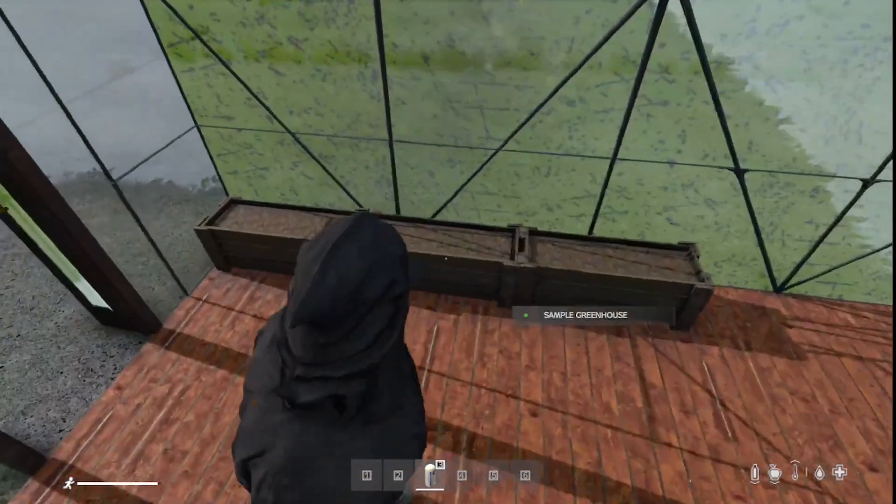
{"action": "key", "text": "Tab"}
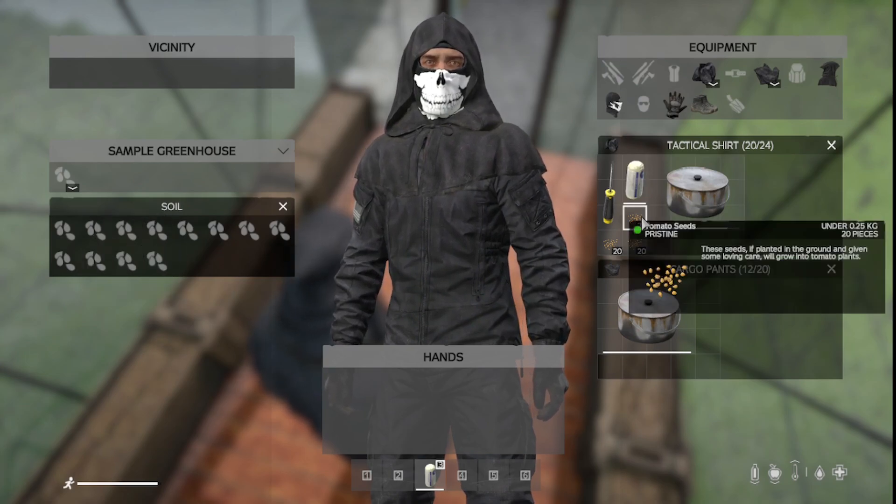
{"action": "left_click_drag", "start_coordinate": [643, 225], "coordinate": [441, 418]}
{"action": "key", "text": "Tab"}
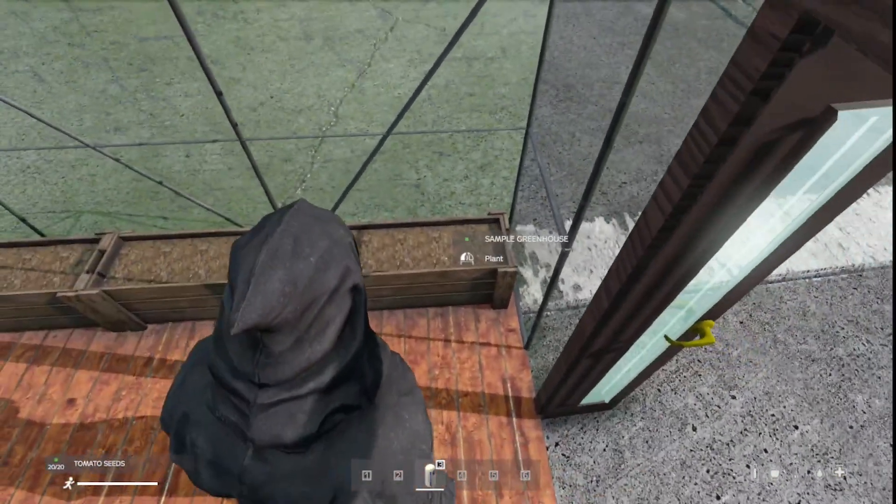
- Plant tomato seeds in the soil slots of the planter boxes on both sides, and return the leftover seeds to the tactical shirt
{"action": "left_click", "coordinate": [448, 253]}
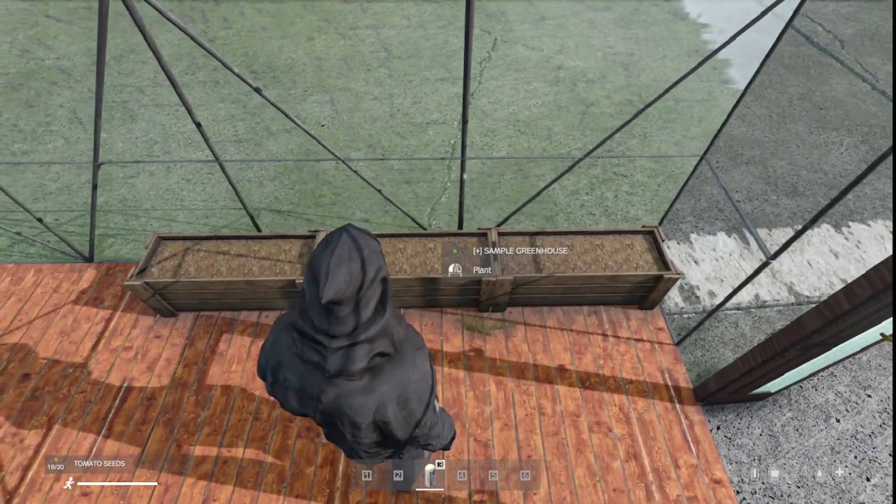
{"action": "left_click", "coordinate": [448, 252]}
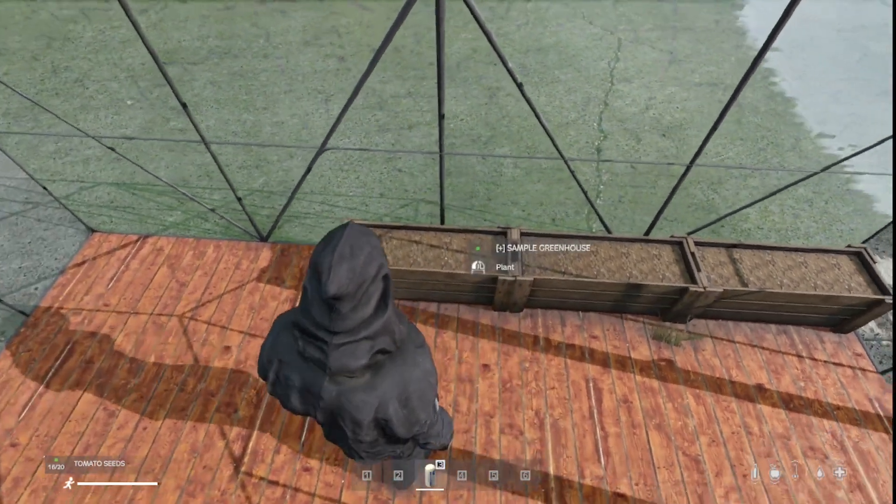
{"action": "left_click", "coordinate": [449, 253]}
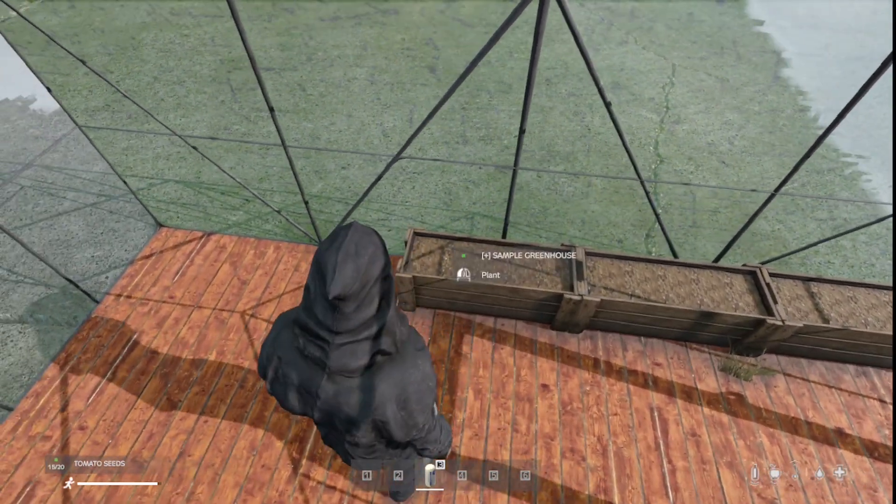
{"action": "left_click", "coordinate": [448, 252]}
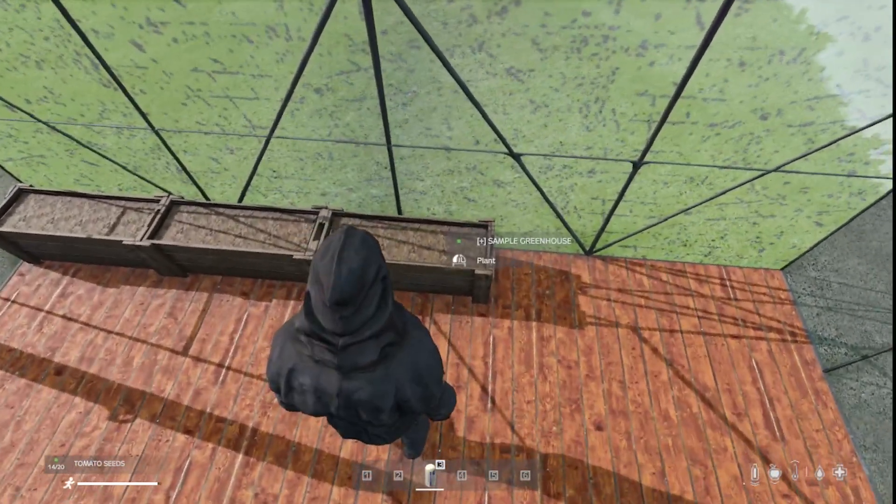
{"action": "left_click", "coordinate": [448, 252]}
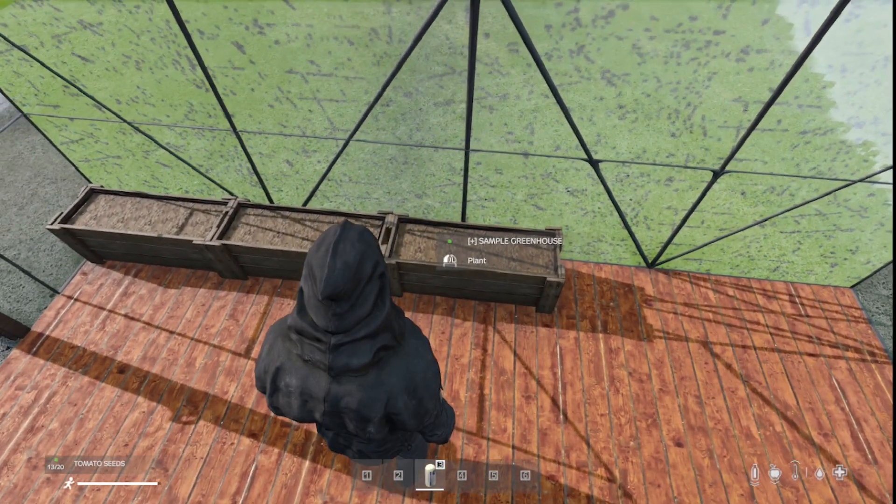
{"action": "left_click", "coordinate": [448, 253]}
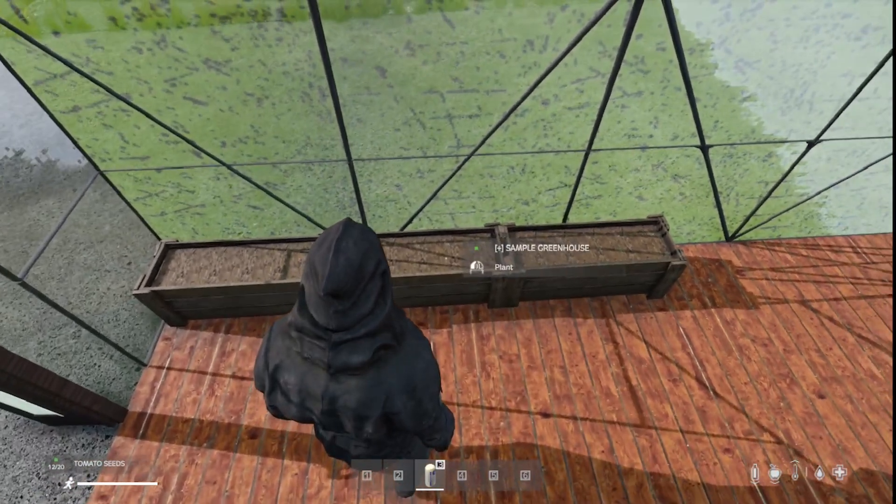
{"action": "left_click", "coordinate": [448, 253]}
{"action": "left_click", "coordinate": [448, 252]}
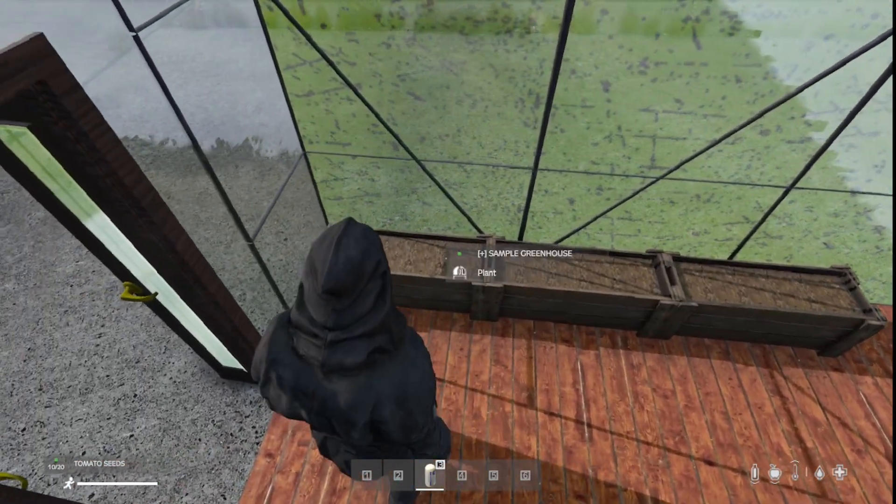
{"action": "left_click", "coordinate": [448, 252]}
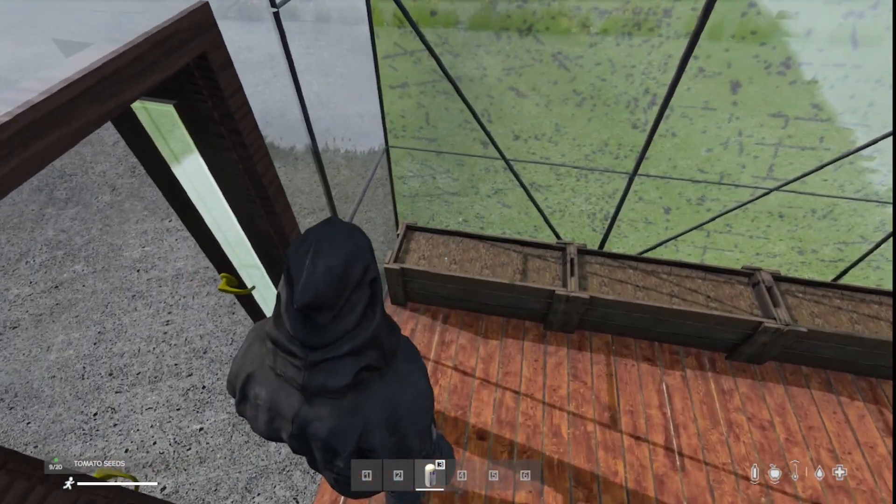
{"action": "key", "text": "Tab"}
{"action": "left_click_drag", "start_coordinate": [440, 411], "coordinate": [628, 225]}
{"action": "key", "text": "Tab"}
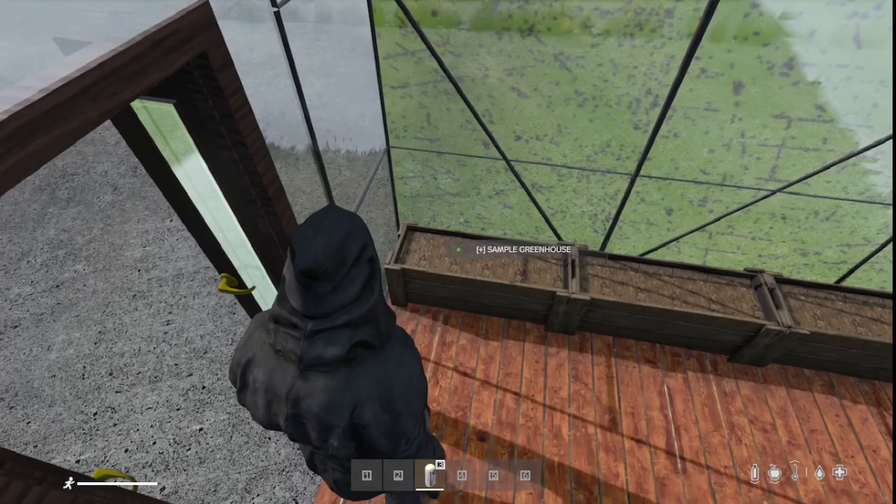
- Take a Cooking Pot in hand and water the planted soil slots one after another along the planter boxes
{"action": "key", "text": "3"}
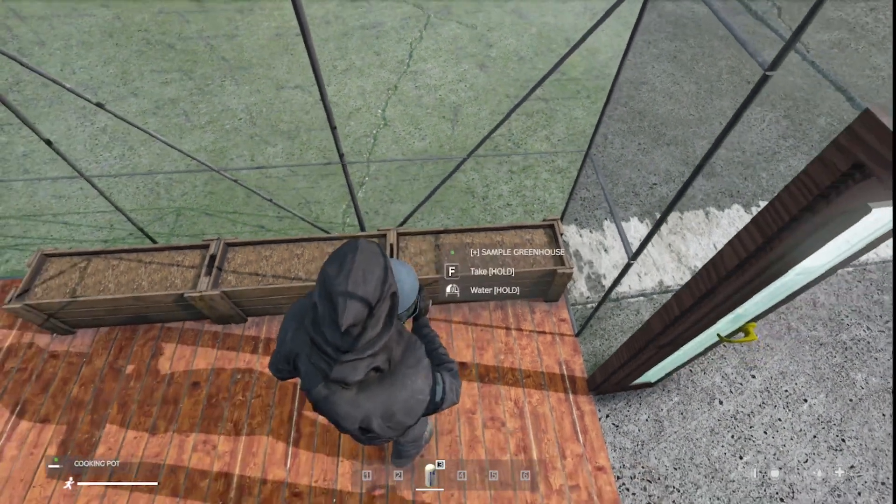
{"action": "left_click", "coordinate": [447, 258]}
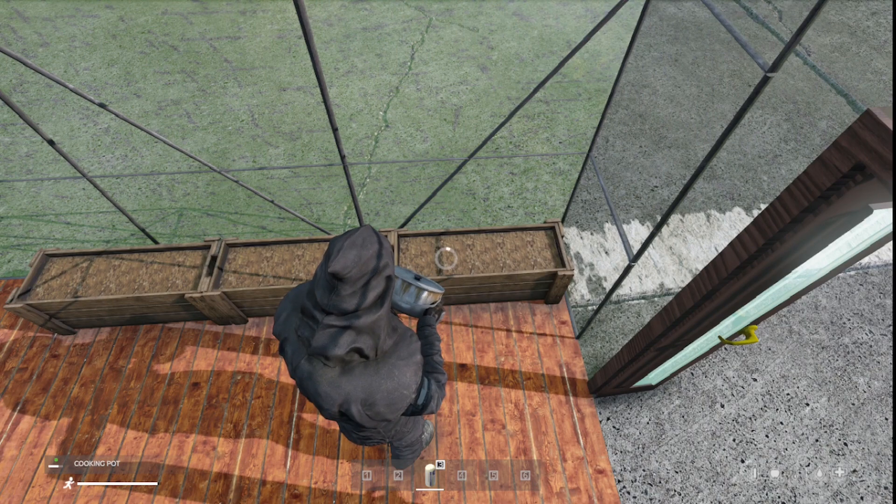
{"action": "key", "text": "a"}
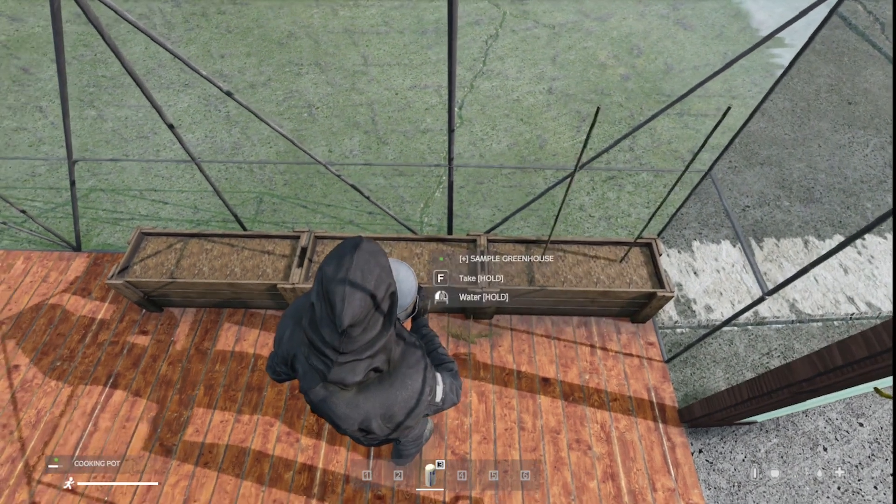
{"action": "left_click", "coordinate": [446, 258]}
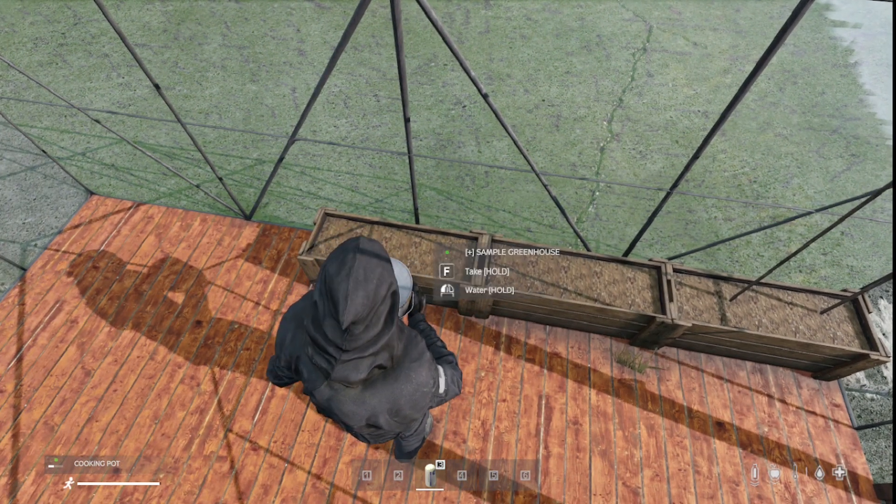
{"action": "left_click", "coordinate": [447, 258]}
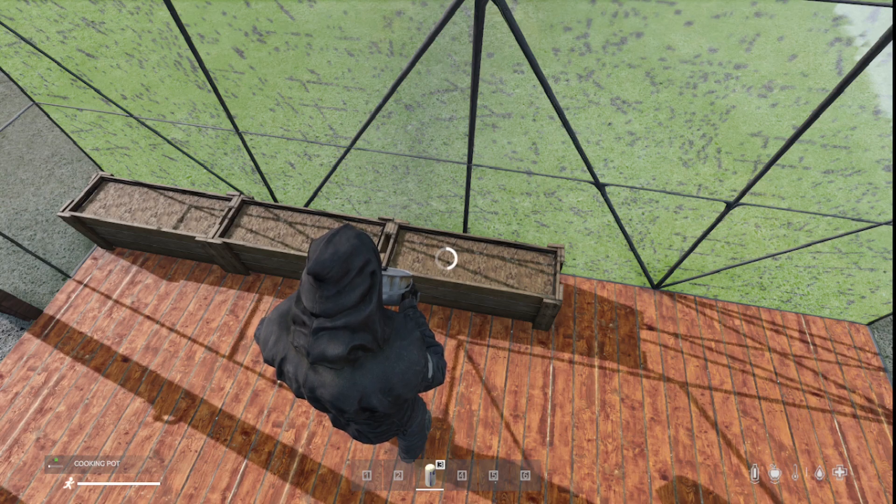
- Stow the used cooking pot in the tactical shirt and take the full cooking pot from the cargo pants
{"action": "key", "text": "Tab"}
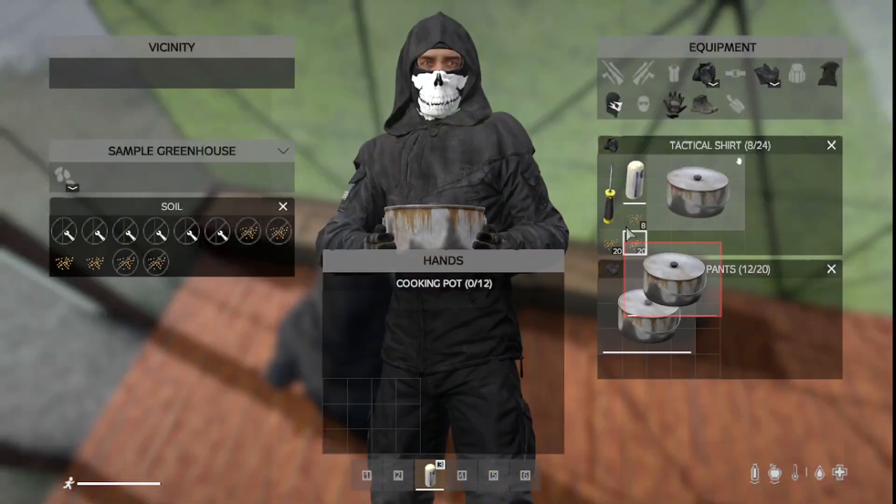
{"action": "left_click_drag", "start_coordinate": [675, 172], "coordinate": [677, 175]}
{"action": "left_click_drag", "start_coordinate": [455, 386], "coordinate": [424, 392]}
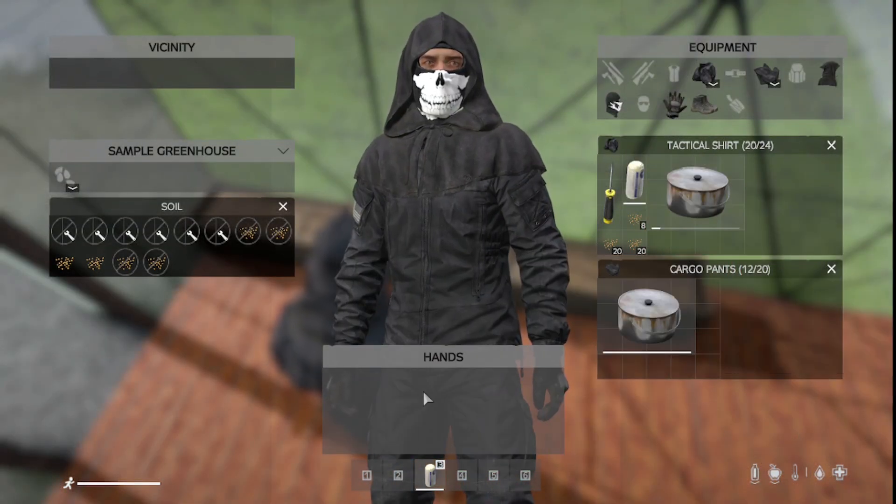
{"action": "key", "text": "Tab"}
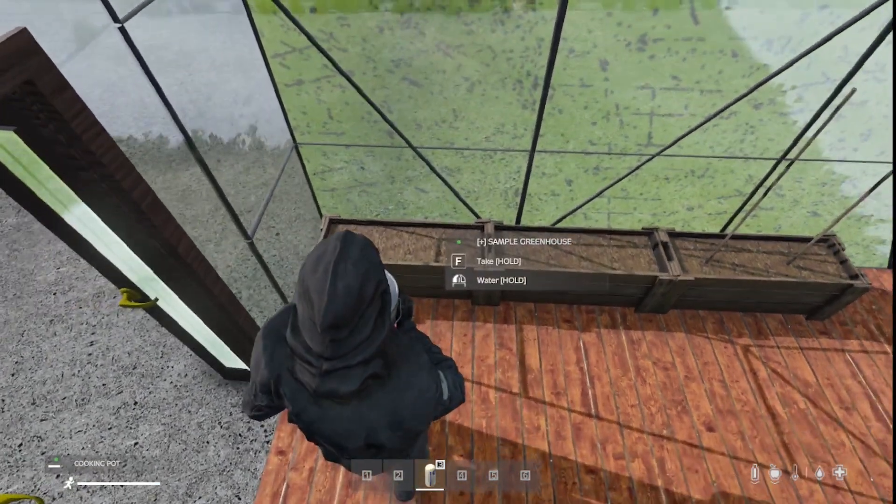
- Water the remaining planted soil slots, and put the cooking pot back in the cargo pants
{"action": "left_click", "coordinate": [446, 258]}
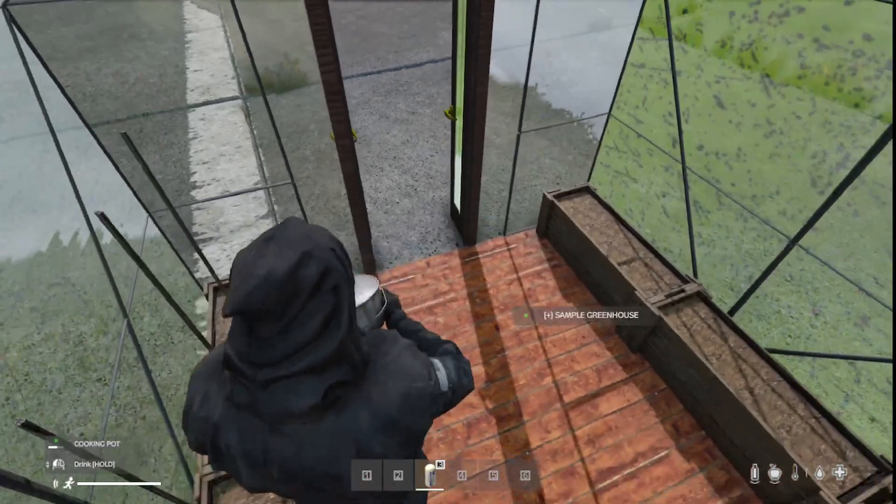
{"action": "key", "text": "Tab"}
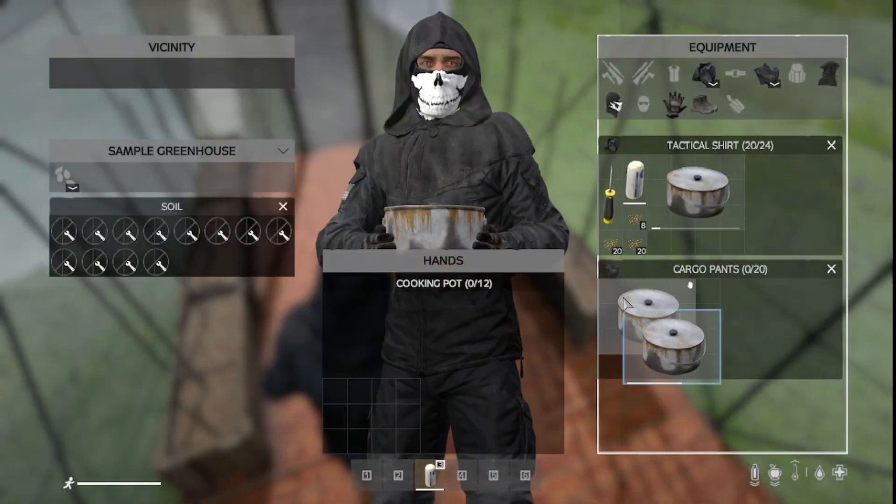
{"action": "left_click_drag", "start_coordinate": [625, 304], "coordinate": [626, 291]}
{"action": "key", "text": "Tab"}
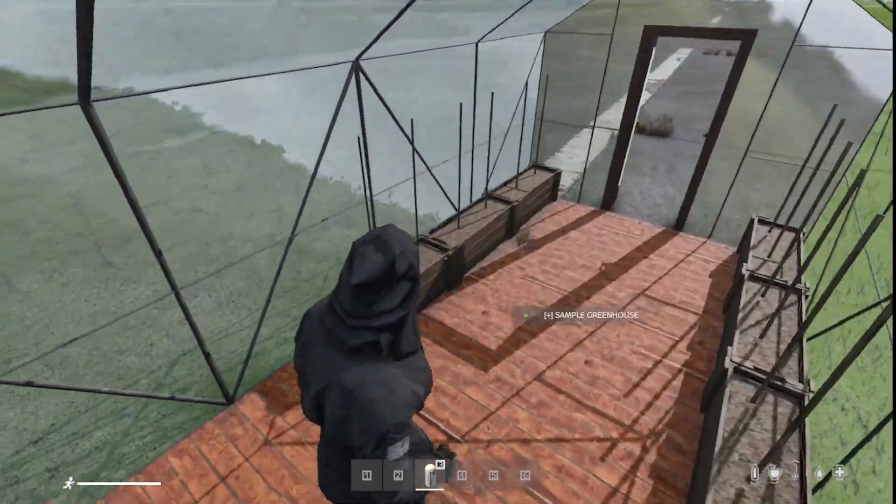
- Inspect the growing plants in the planter boxes and check their entries in the greenhouse's Soil slots
{"action": "key", "text": "w"}
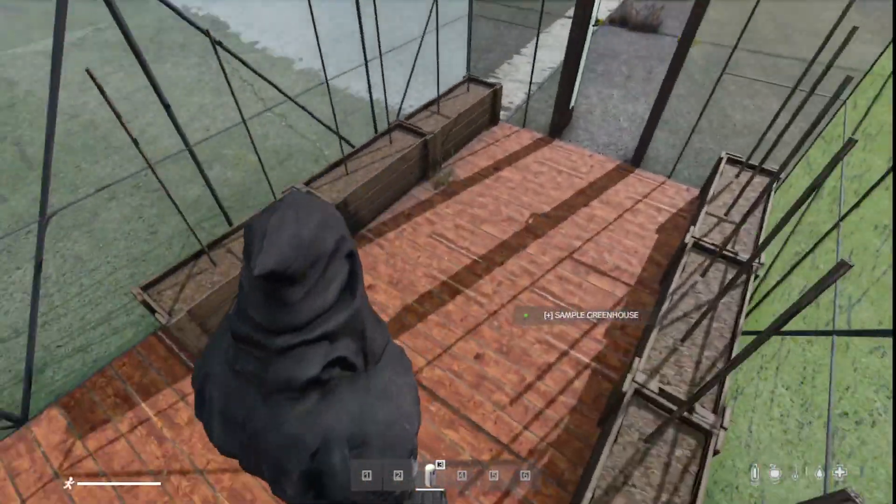
{"action": "key", "text": "Tab"}
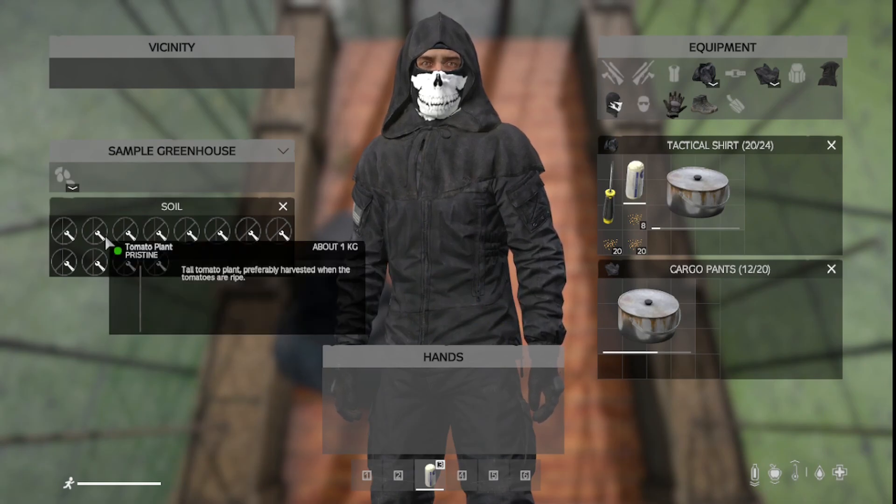
{"action": "key", "text": "Tab"}
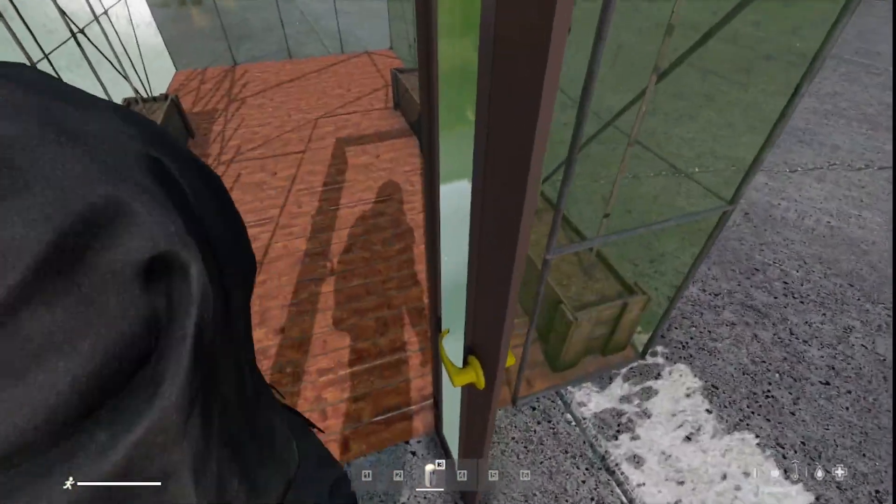
- Close the greenhouse's front doors and view the planted boxes through the glass from outside
{"action": "key", "text": "f"}
{"action": "key", "text": "w"}
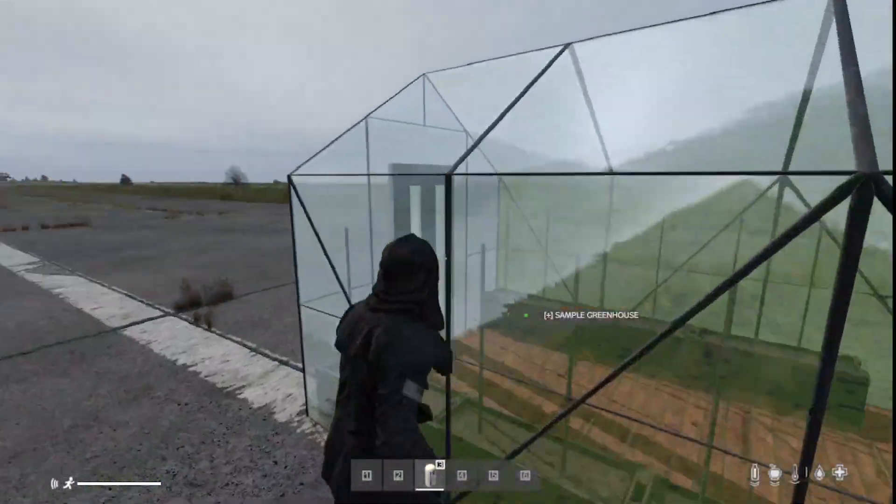
{"action": "key", "text": "w"}
{"action": "key", "text": "space"}
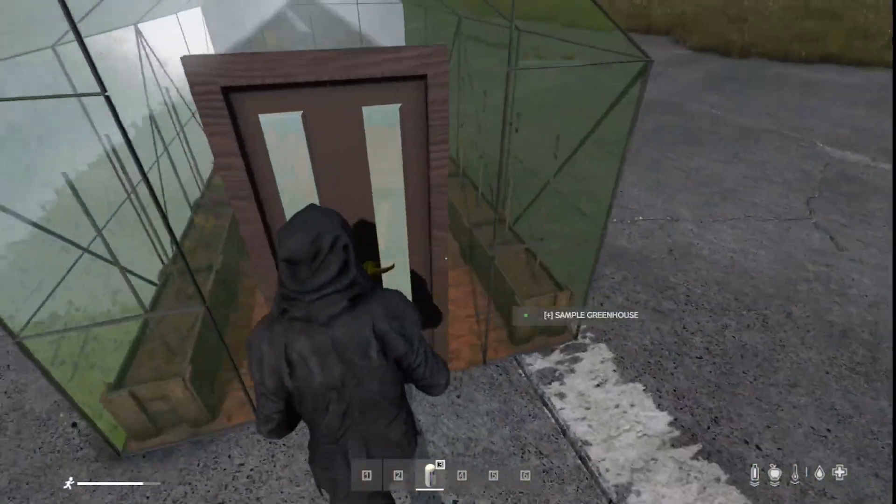
- Go back inside to examine the plant growth in both rows and recheck the Soil slots in the inventory
{"action": "key", "text": "s"}
{"action": "key", "text": "w"}
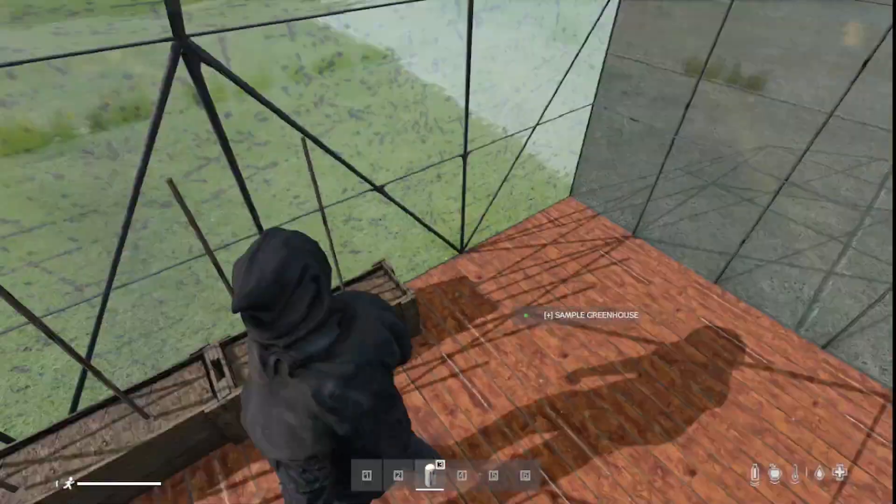
{"action": "key", "text": "w"}
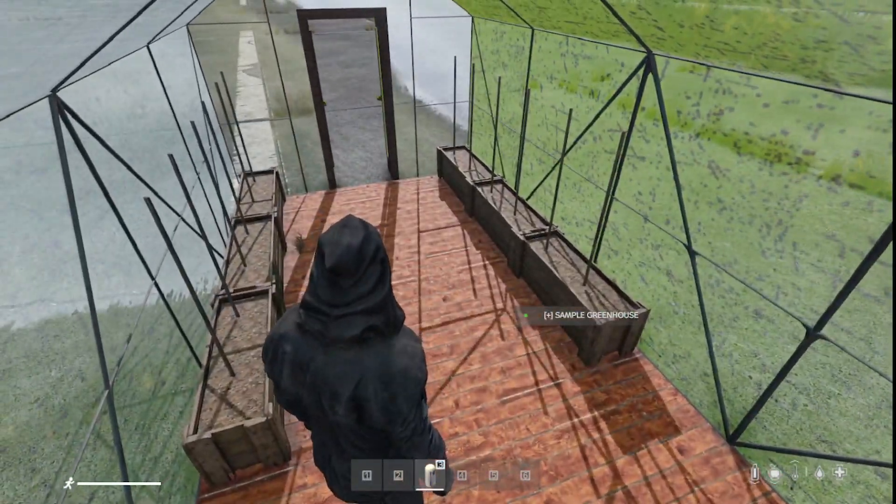
{"action": "key", "text": "Tab"}
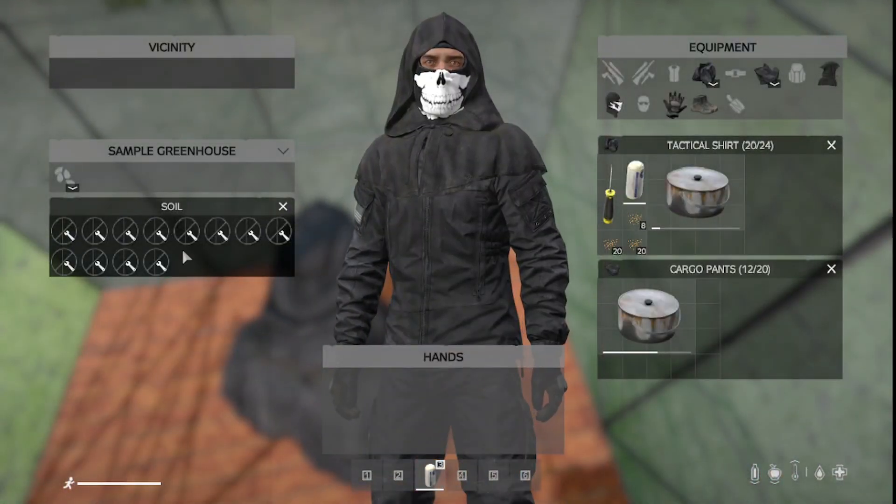
{"action": "key", "text": "Tab"}
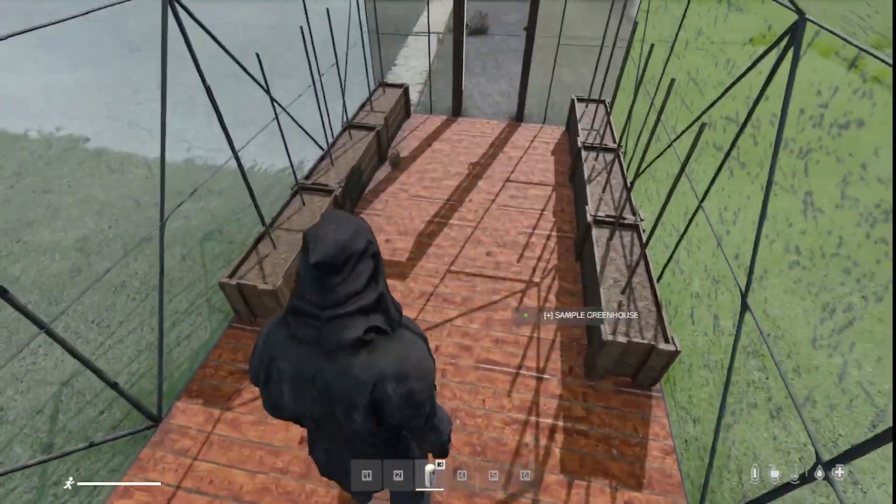
- Operate the front doors, look at the greenhouse from outside, and return to the planter box beside the entrance
{"action": "key", "text": "w"}
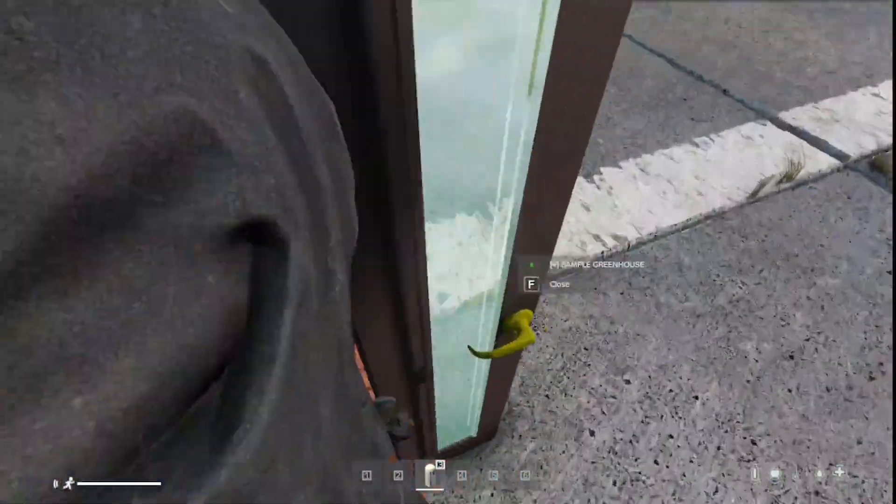
{"action": "key", "text": "f"}
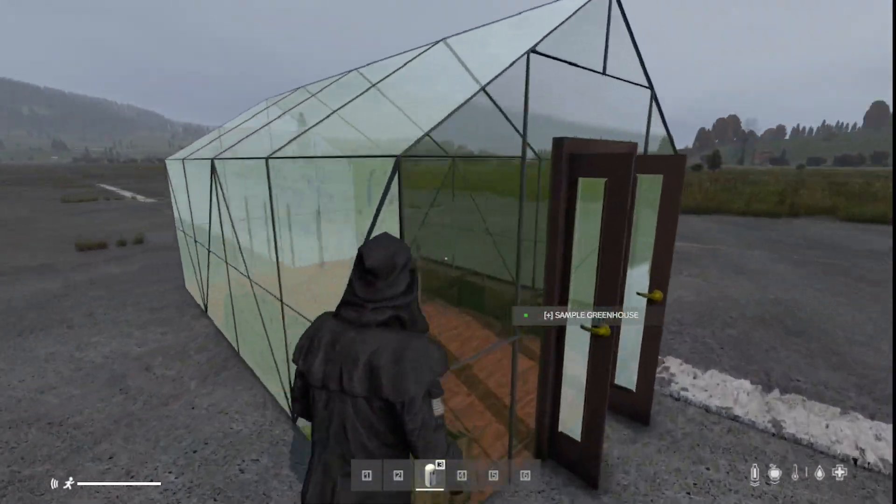
{"action": "key", "text": "w"}
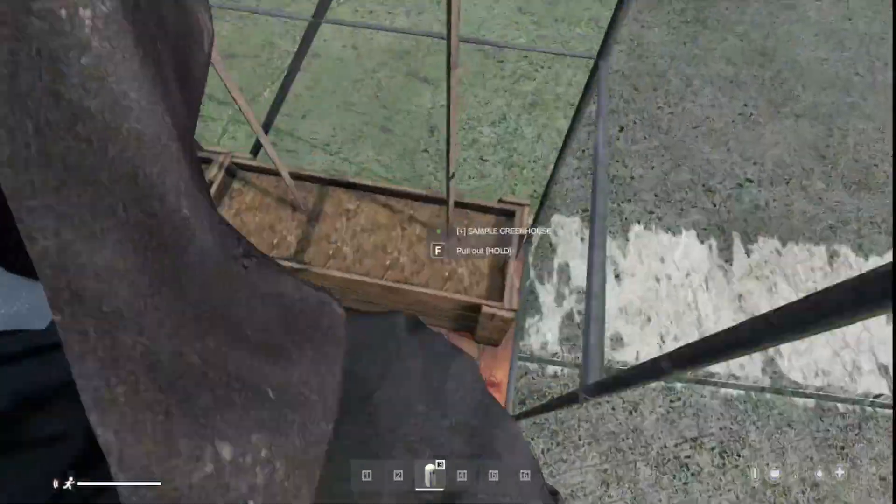
- Take the screwdriver in hand, open the greenhouse's front doors and check from inside whether the pack action is offered
{"action": "key", "text": "s"}
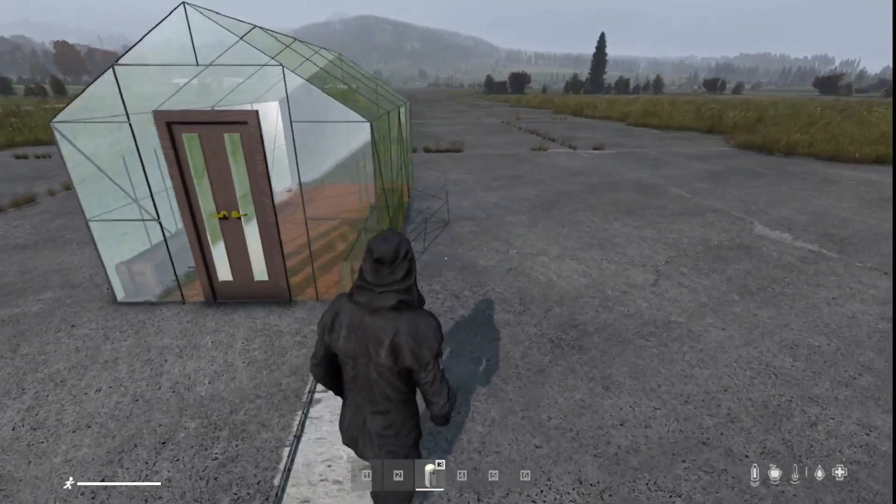
{"action": "key", "text": "Tab"}
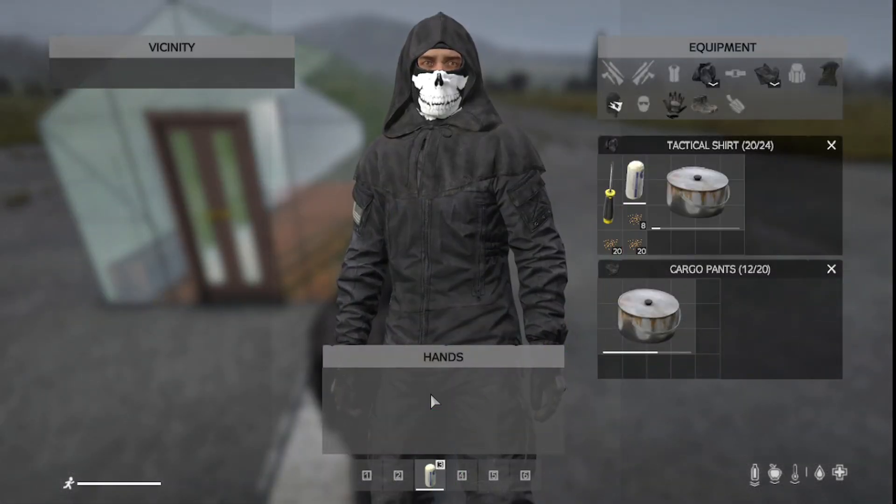
{"action": "key", "text": "Tab"}
{"action": "key", "text": "w"}
{"action": "key", "text": "w"}
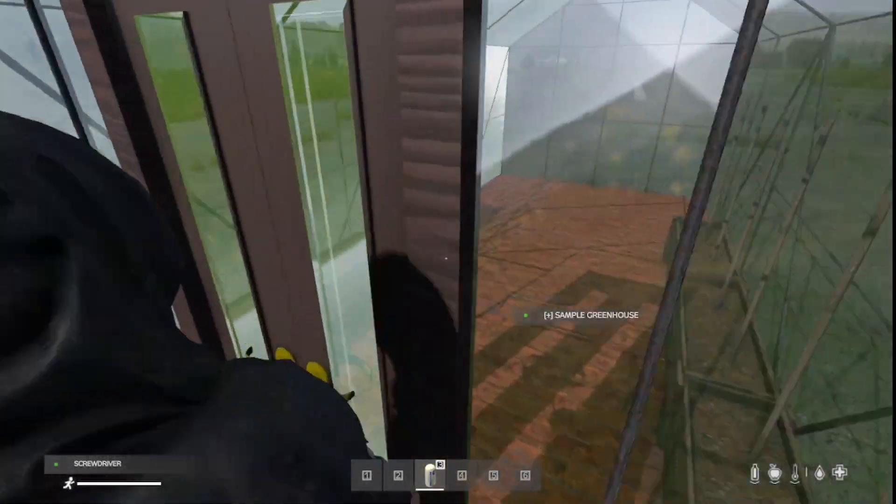
{"action": "key", "text": "f"}
{"action": "key", "text": "w"}
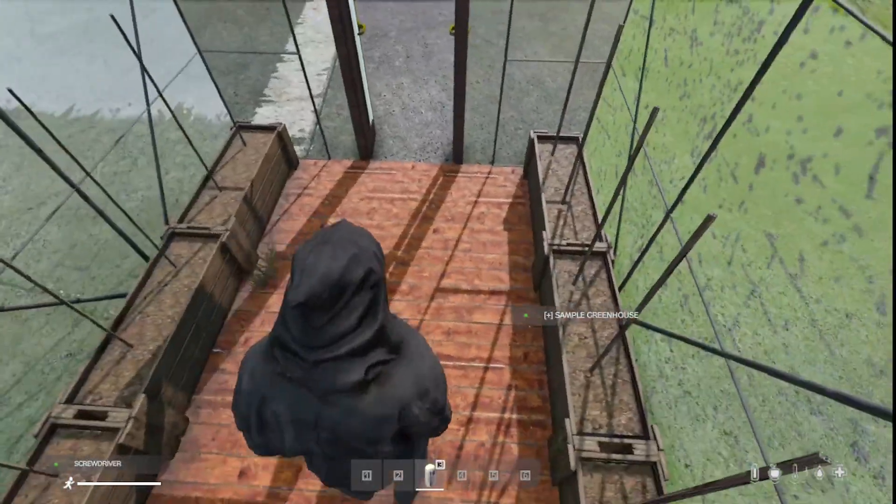
{"action": "key", "text": "Tab"}
{"action": "key", "text": "Tab"}
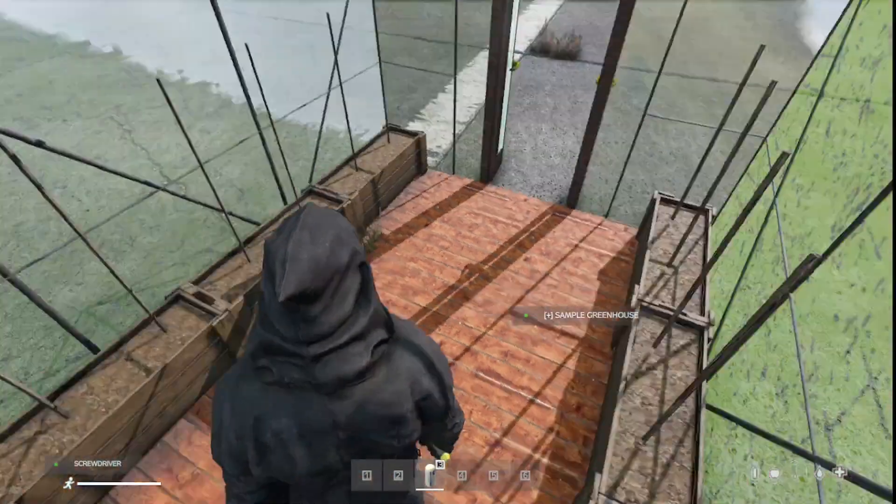
- Put the screwdriver away, spawn a Sample_GreenhouseKit and place a second greenhouse on the runway
{"action": "key", "text": "w"}
{"action": "key", "text": "Tab"}
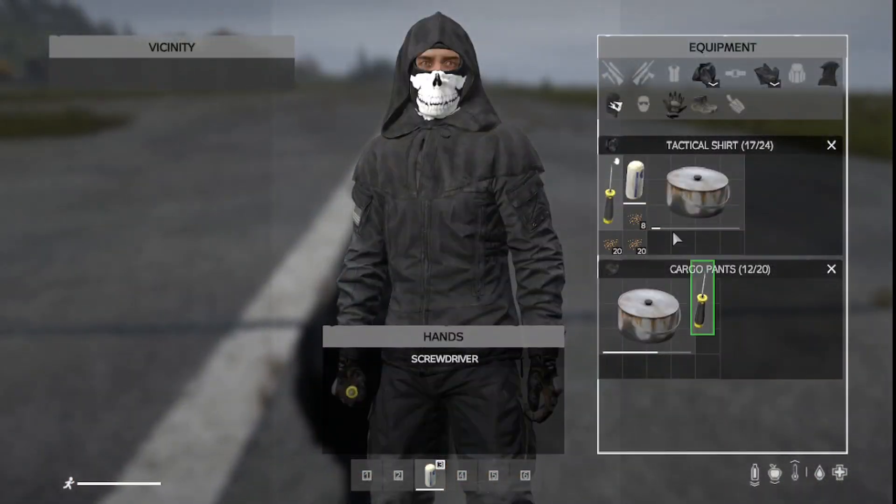
{"action": "key", "text": "Tab"}
{"action": "key", "text": "End"}
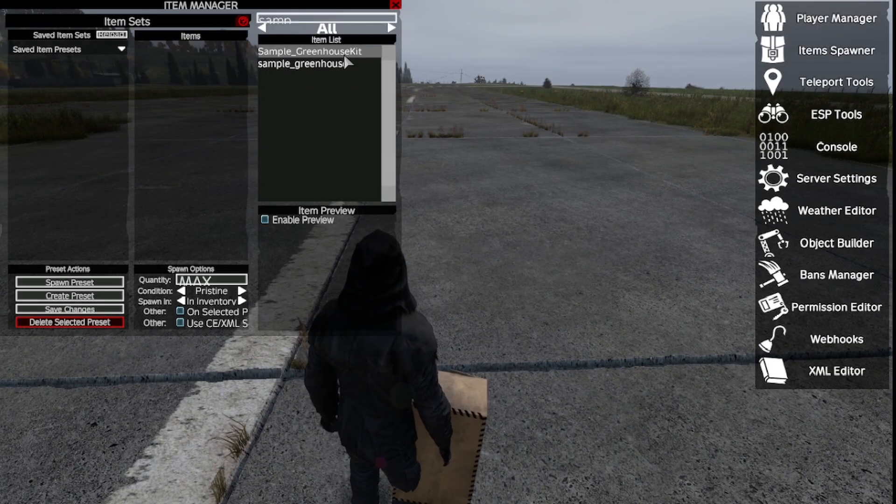
{"action": "key", "text": "End"}
{"action": "left_click", "coordinate": [446, 258]}
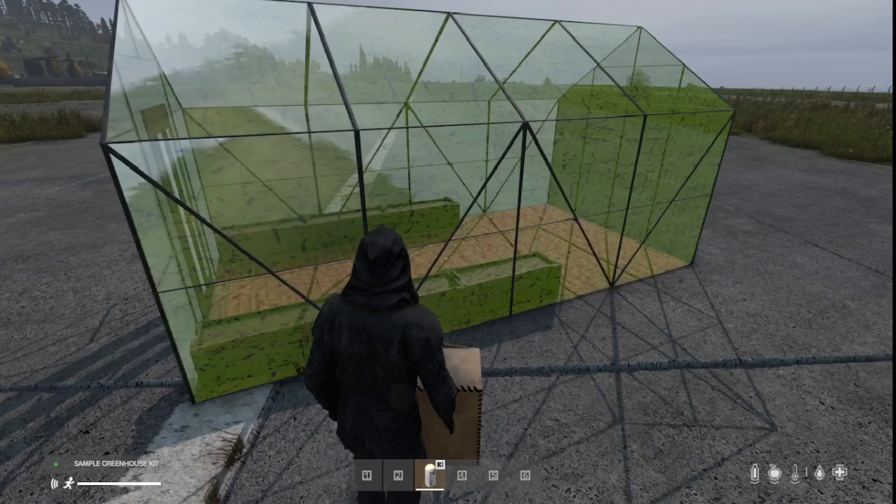
{"action": "left_click", "coordinate": [446, 259]}
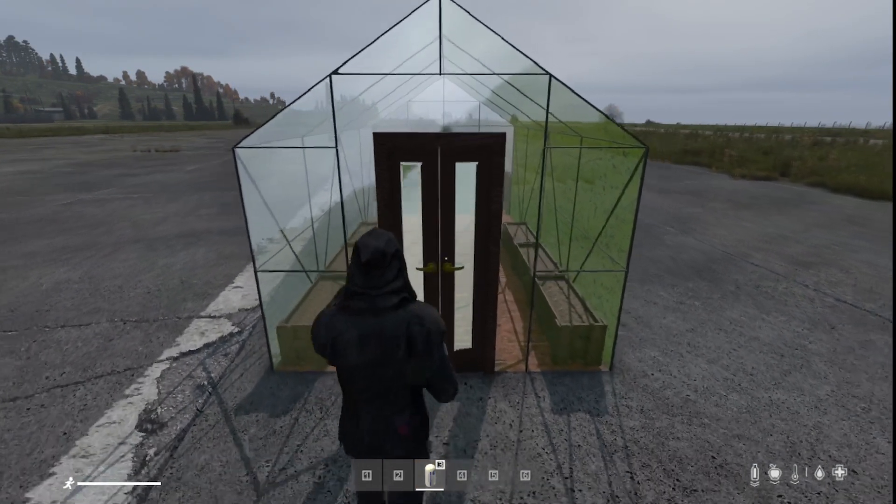
- Equip the screwdriver, pack the empty second greenhouse back into its kit from inside, and stow the screwdriver
{"action": "key", "text": "Tab"}
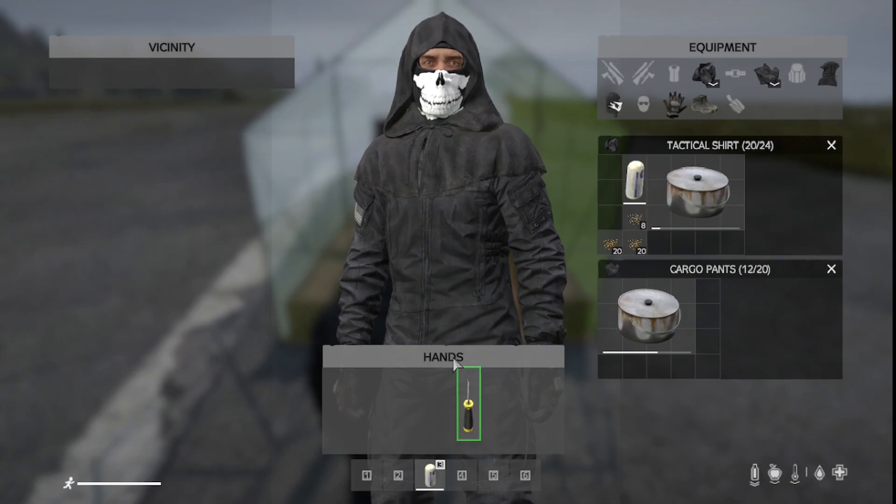
{"action": "key", "text": "Tab"}
{"action": "key", "text": "w"}
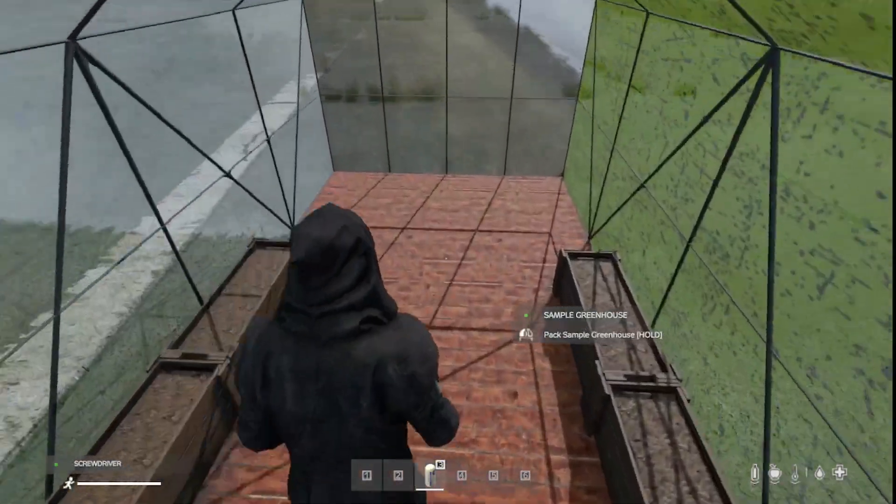
{"action": "key", "text": "c"}
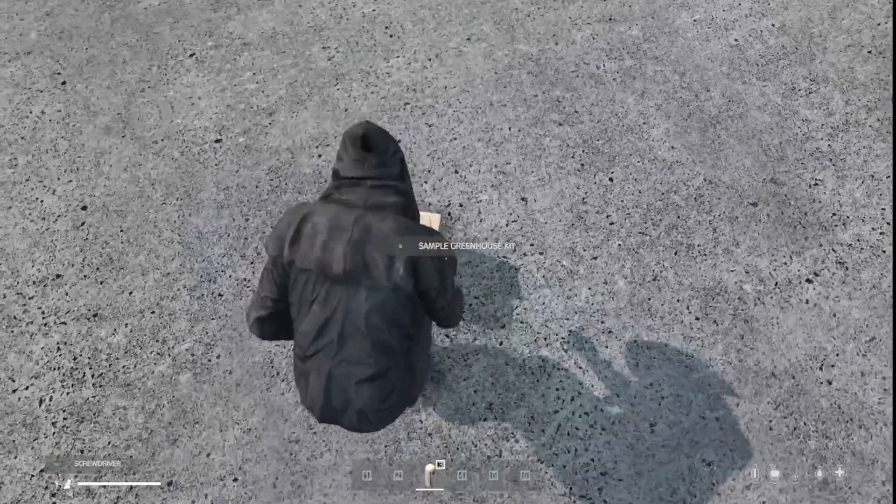
{"action": "key", "text": "Tab"}
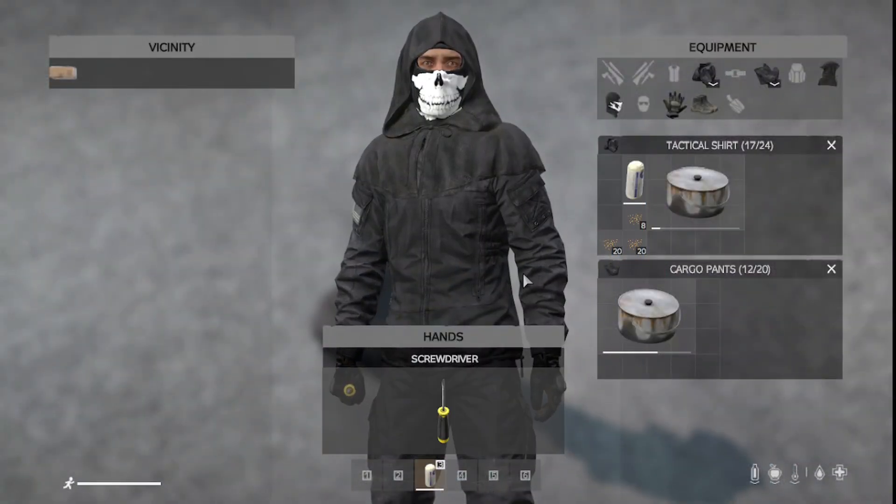
{"action": "key", "text": "Tab"}
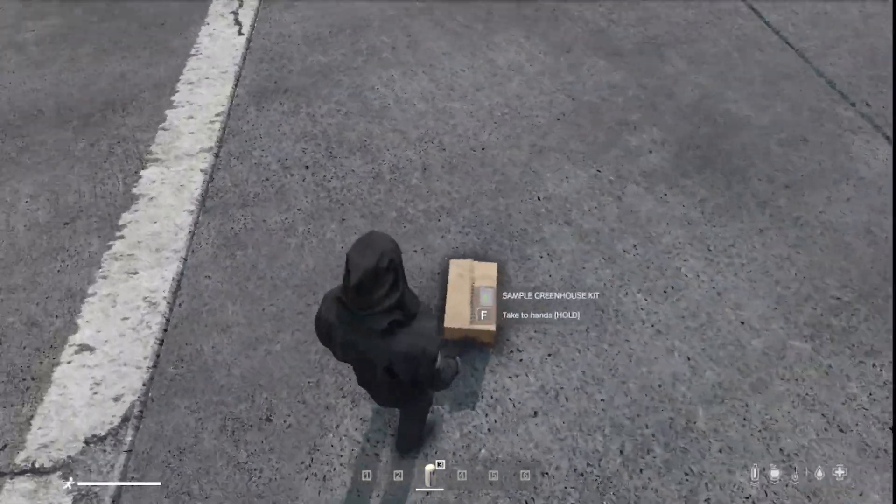
- Return to the first greenhouse and view its side and open front entrance from outside
{"action": "key", "text": "w"}
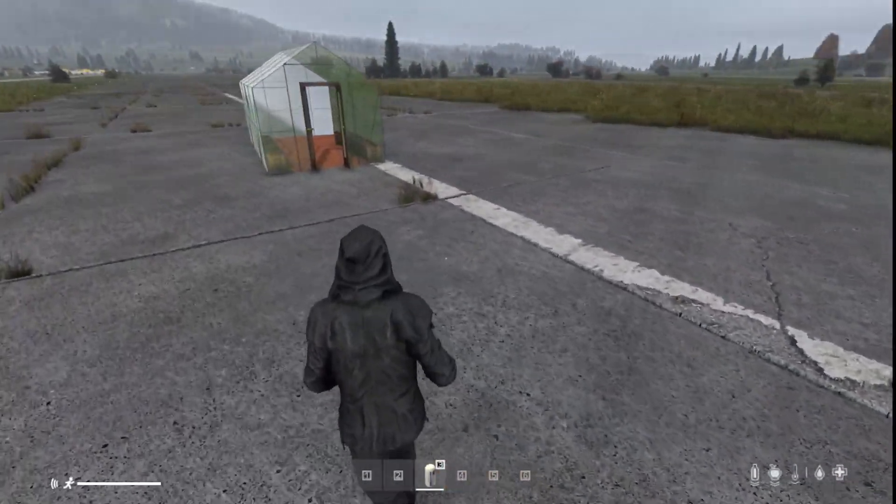
{"action": "key", "text": "w"}
{"action": "key", "text": "w"}
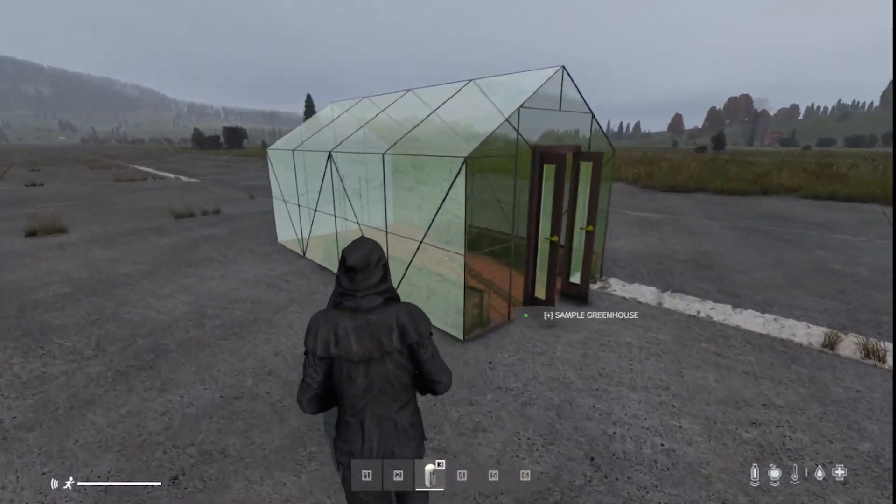
{"action": "key", "text": "w"}
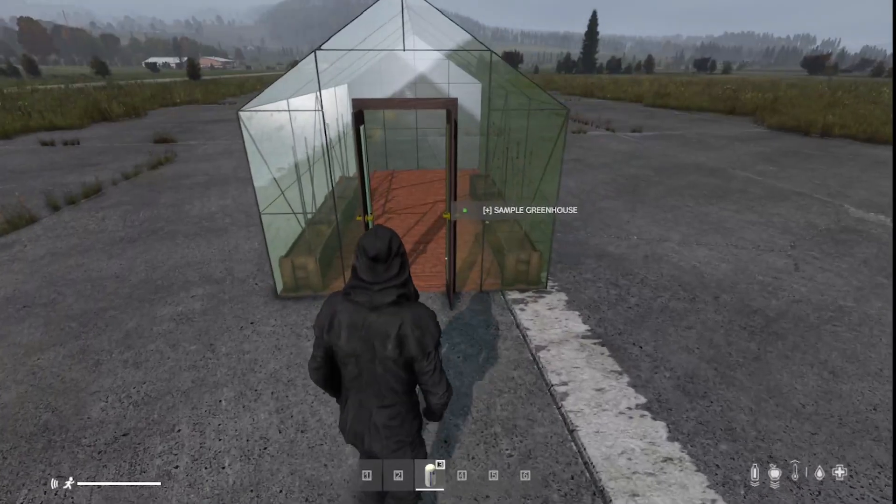
{"action": "key", "text": "w"}
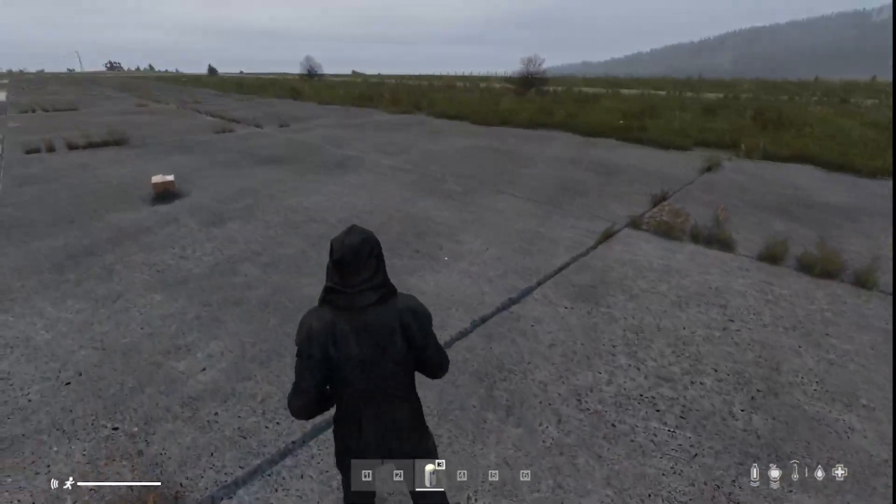
{"action": "key", "text": "w"}
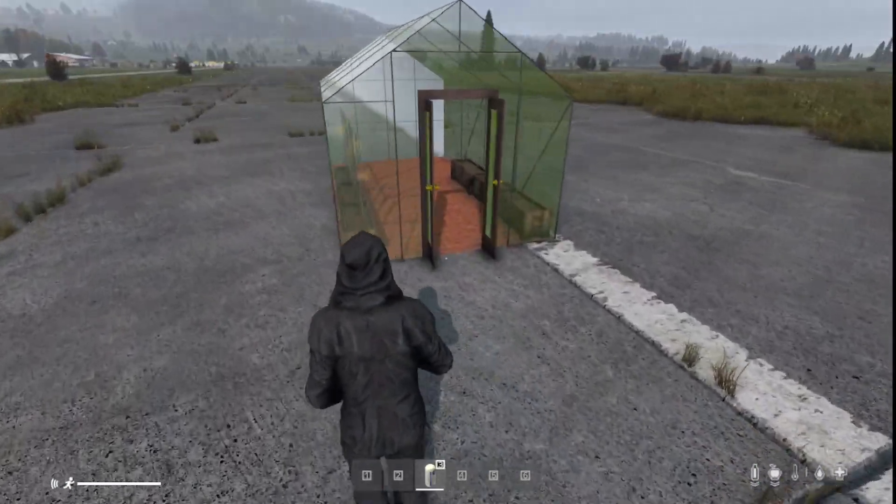
{"action": "key", "text": "w"}
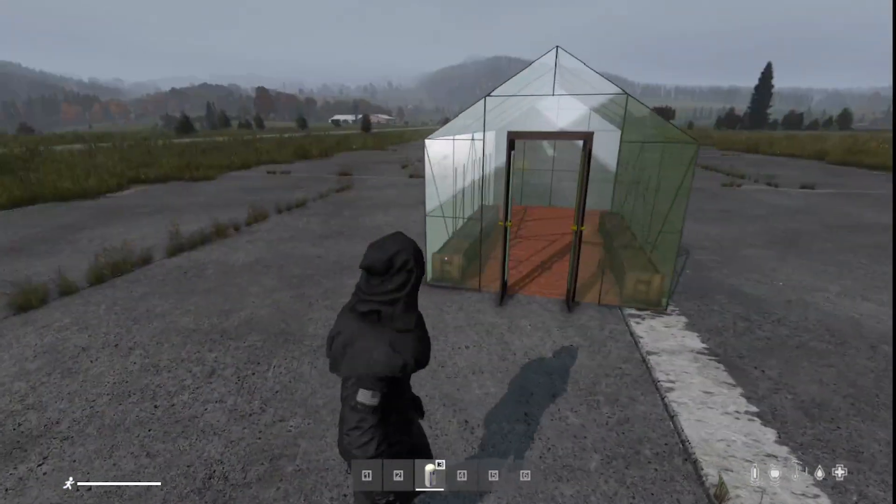
{"action": "key", "text": "d"}
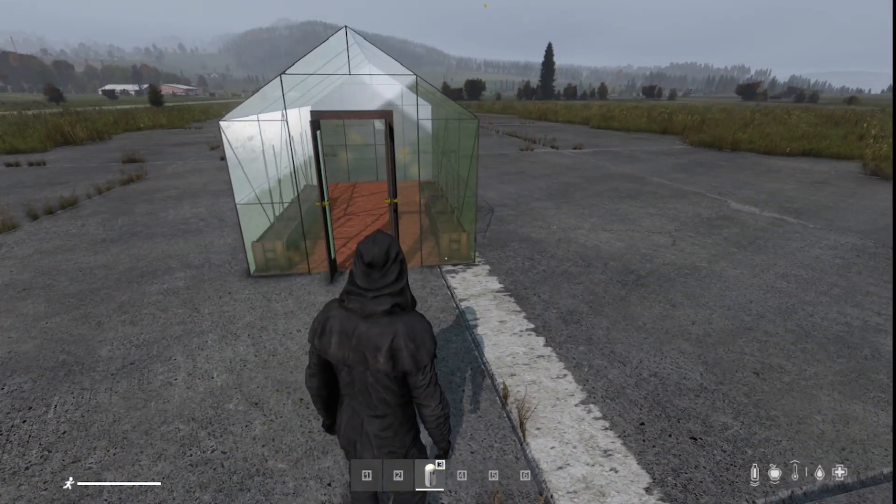
{"action": "key", "text": "a"}
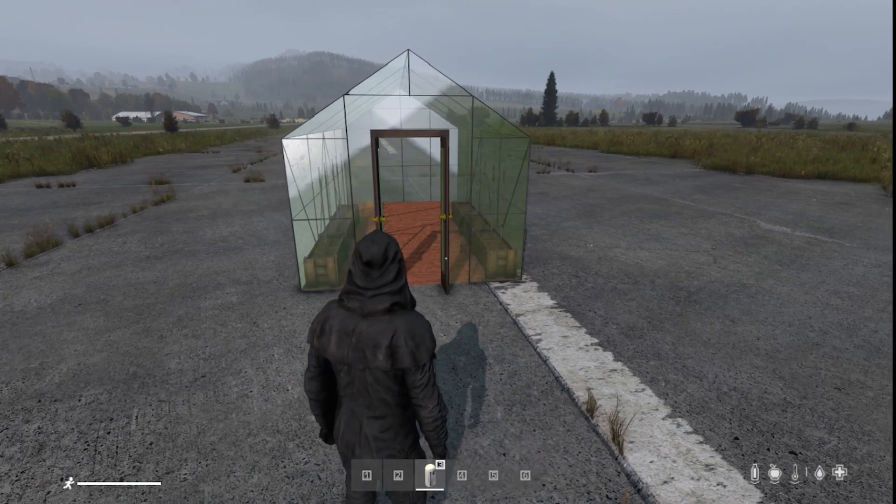
{"action": "key", "text": "d"}
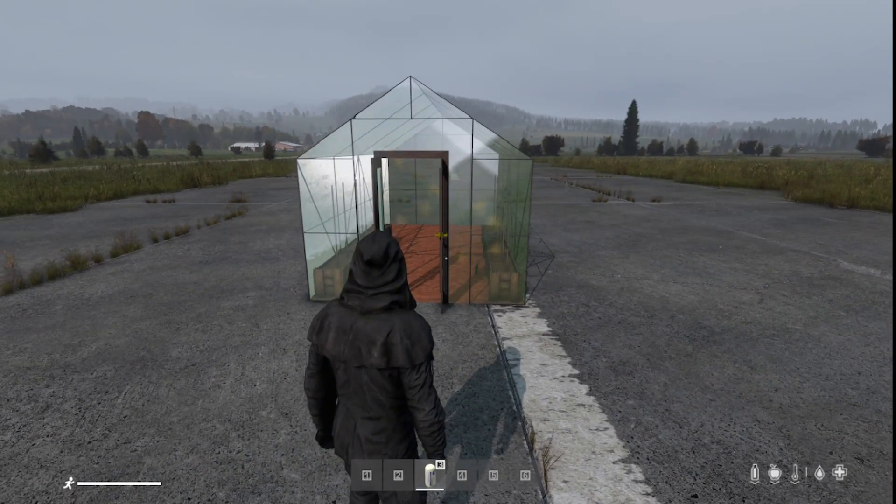
{"action": "key", "text": "a"}
{"action": "key", "text": "w"}
{"action": "key", "text": "d"}
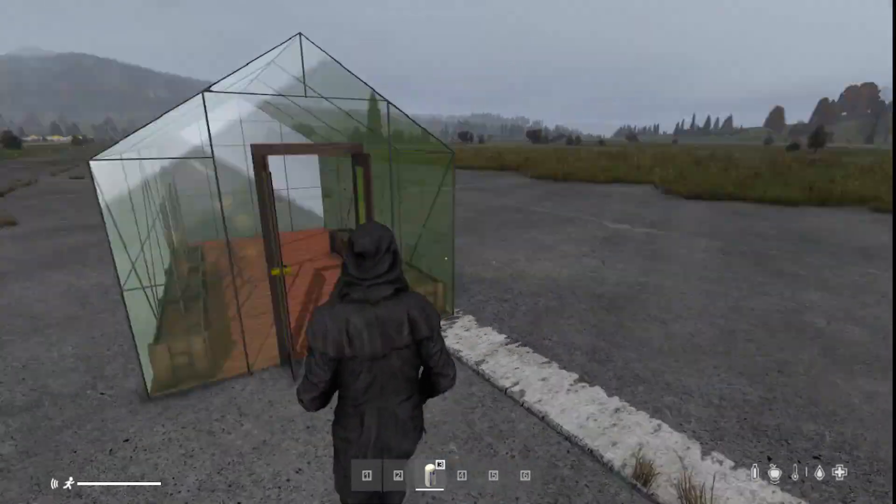
{"action": "key", "text": "a"}
{"action": "key", "text": "w"}
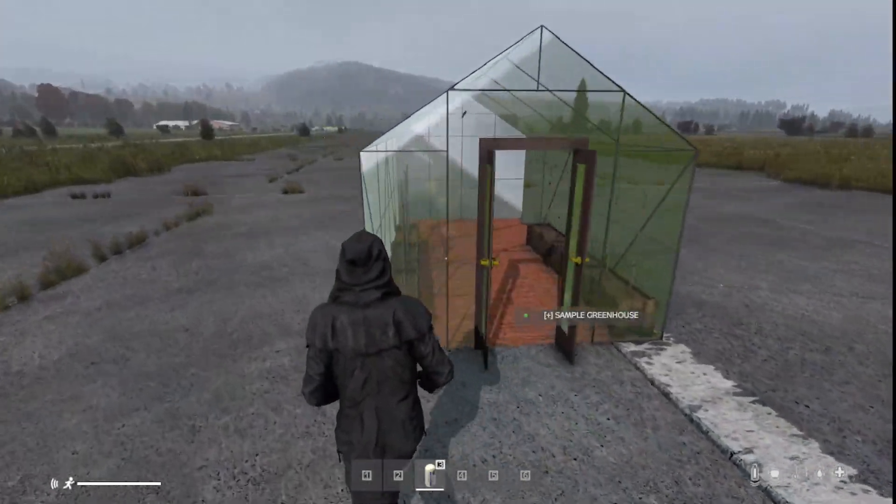
{"action": "key", "text": "w"}
{"action": "key", "text": "d"}
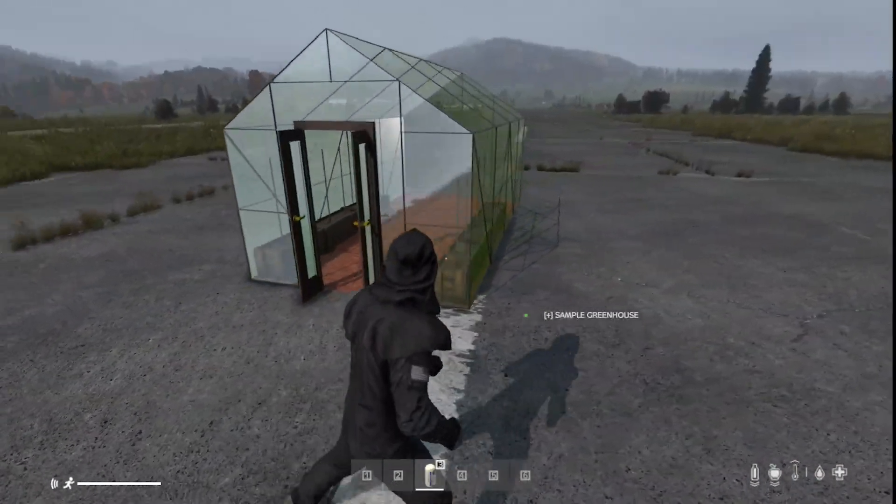
{"action": "key", "text": "w"}
{"action": "key", "text": "a"}
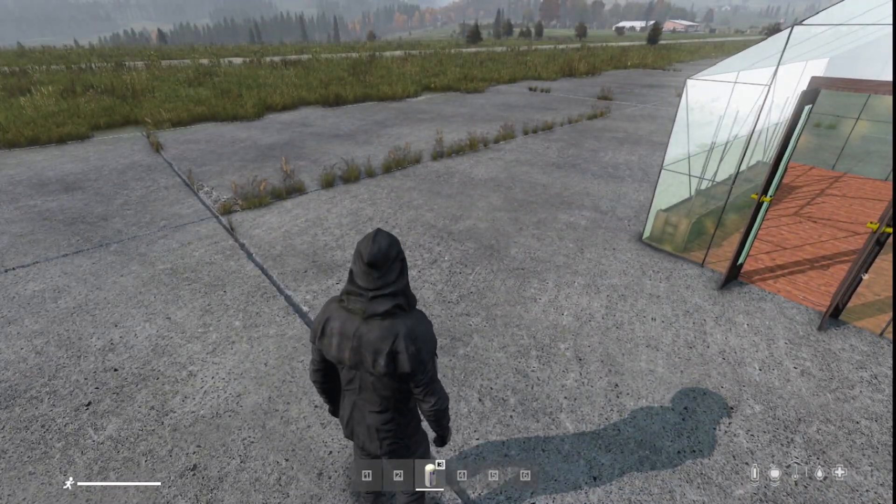
{"action": "key", "text": "w"}
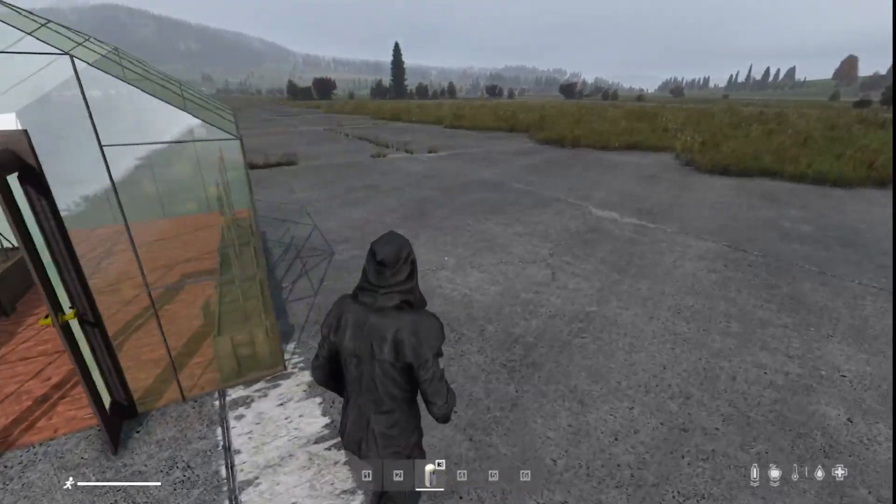
{"action": "key", "text": "s"}
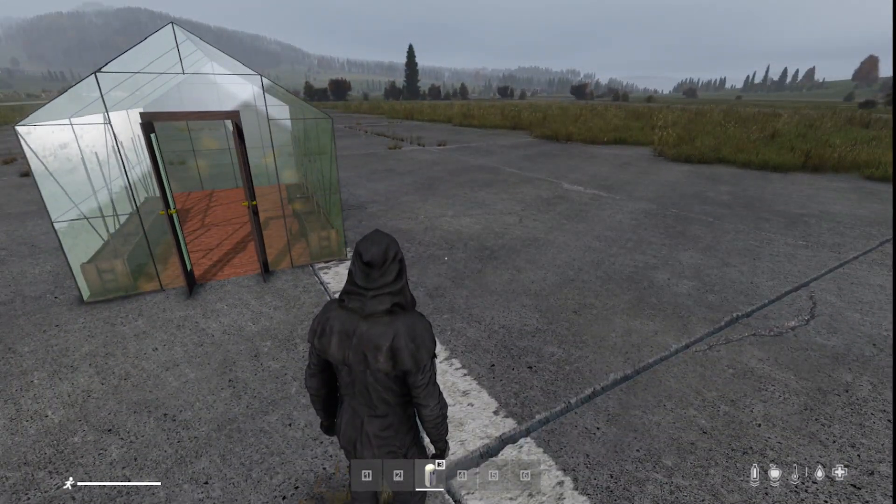
- Walk through the greenhouse between the two rows of planter boxes and look it over again from outside
{"action": "key", "text": "w"}
{"action": "key", "text": "w"}
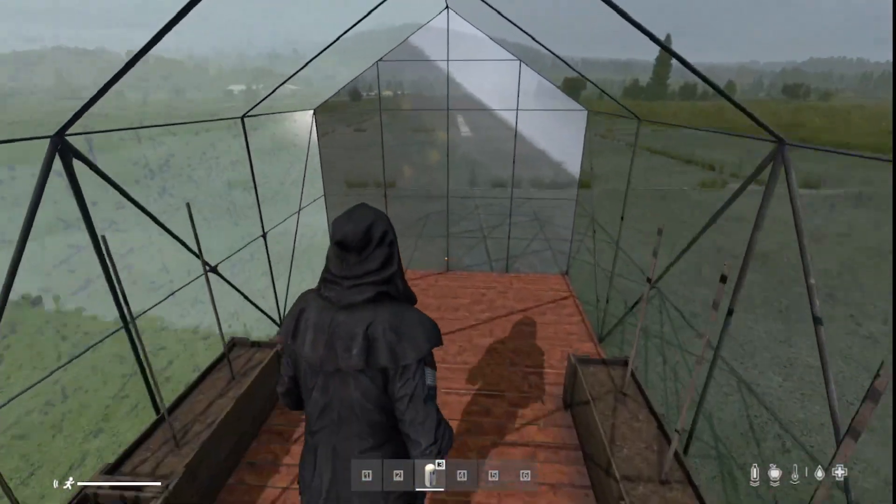
{"action": "key", "text": "w"}
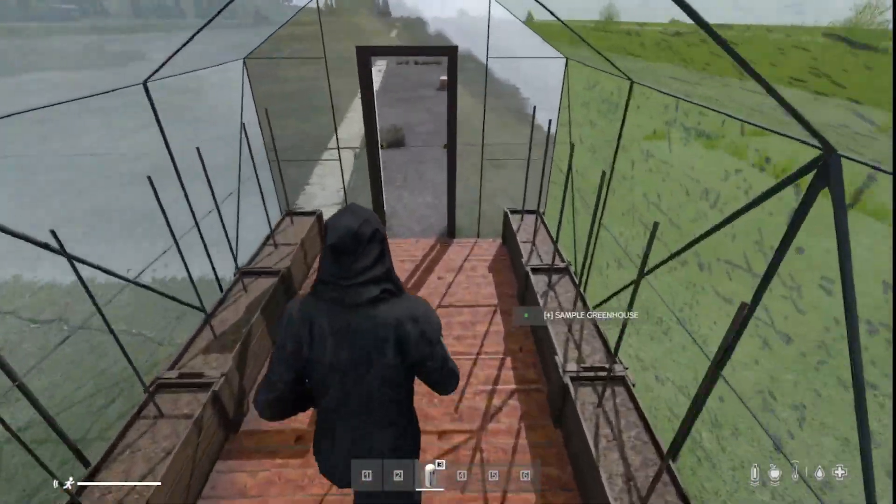
{"action": "key", "text": "s"}
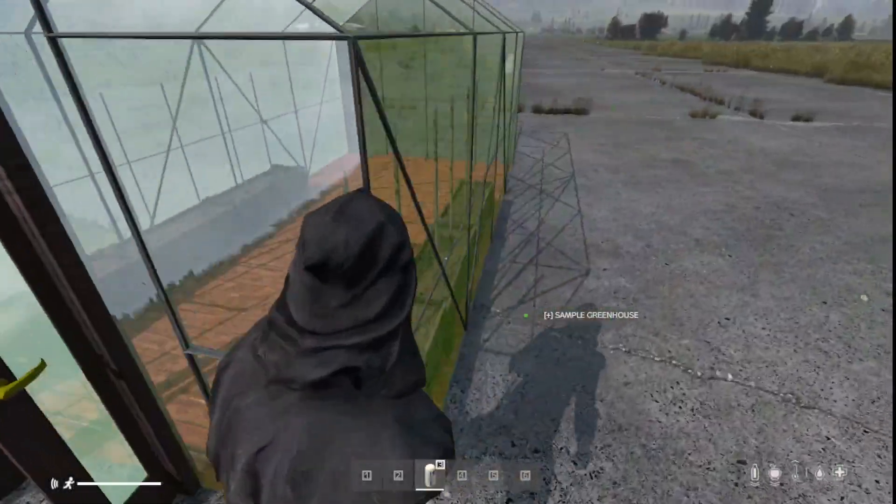
{"action": "key", "text": "a"}
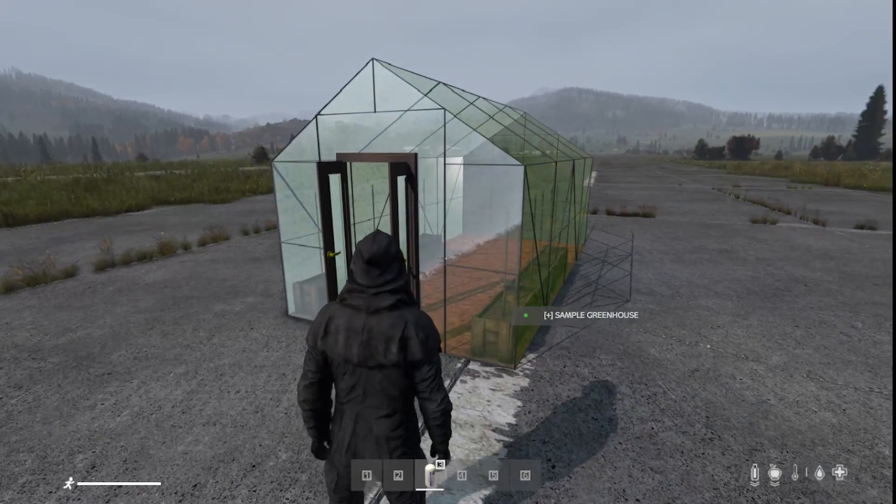
{"action": "key", "text": "w"}
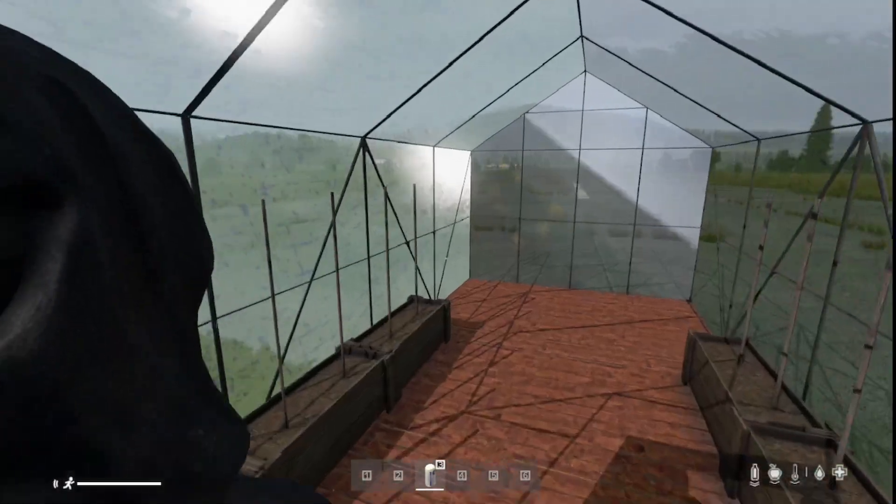
{"action": "key", "text": "s"}
{"action": "key", "text": "d"}
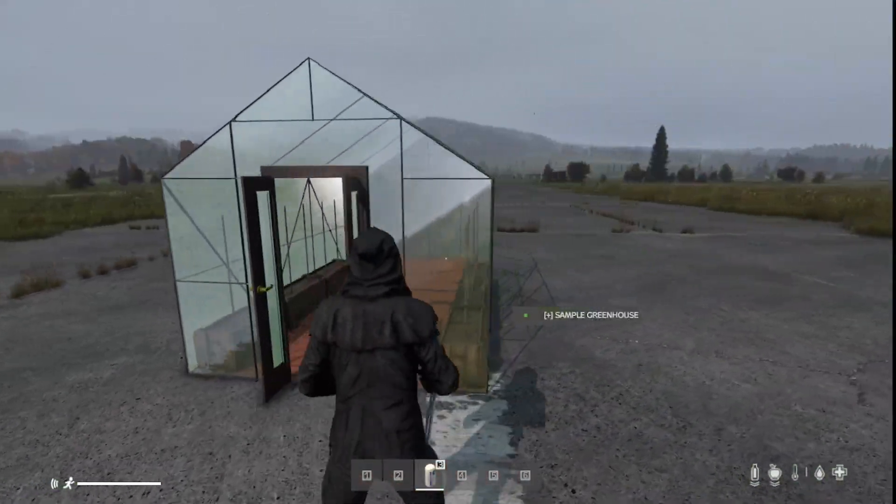
- Circle around outside the greenhouse's front entrance to view its open doors, glass walls and planter boxes from several angles
{"action": "key", "text": "w"}
{"action": "key", "text": "a"}
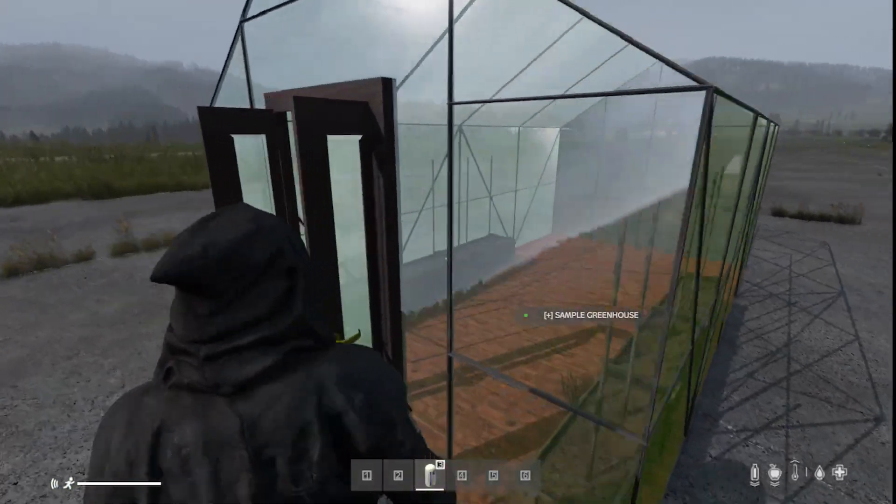
{"action": "key", "text": "s"}
{"action": "key", "text": "d"}
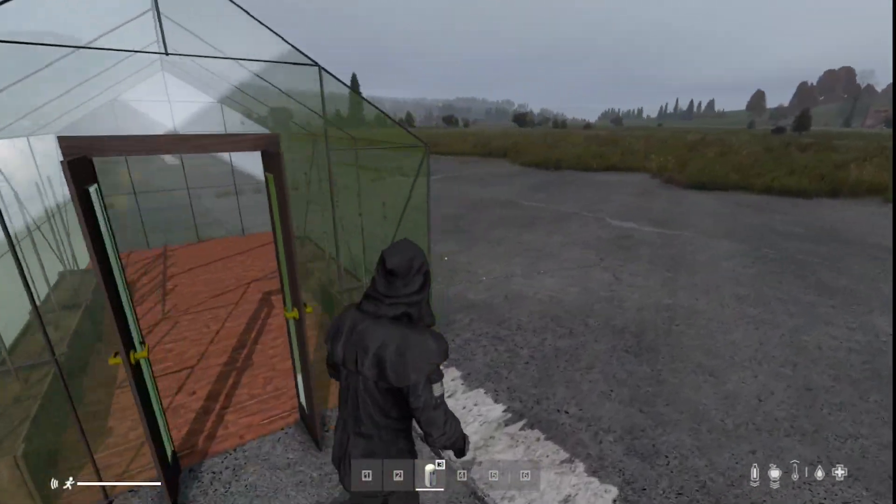
{"action": "key", "text": "a"}
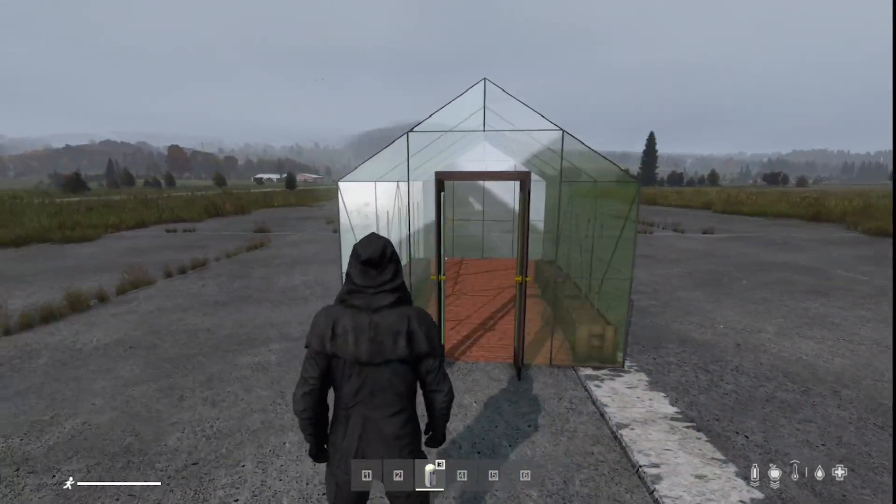
{"action": "key", "text": "d"}
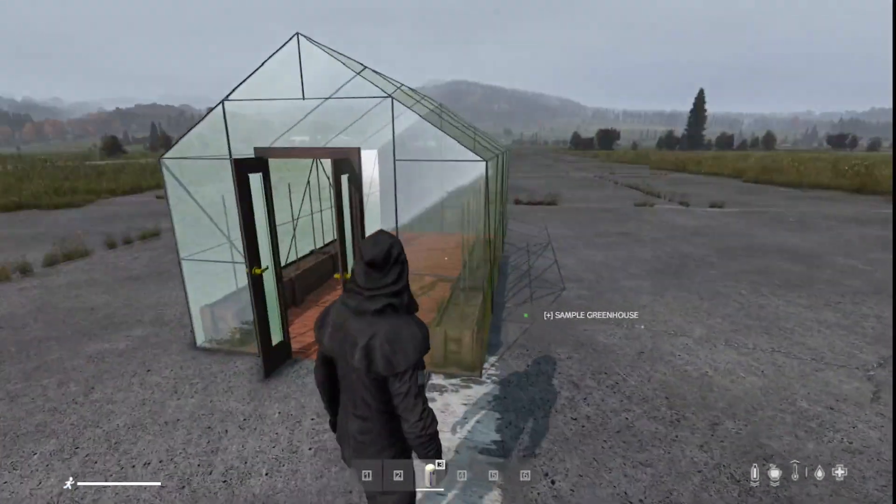
{"action": "key", "text": "a"}
{"action": "key", "text": "w"}
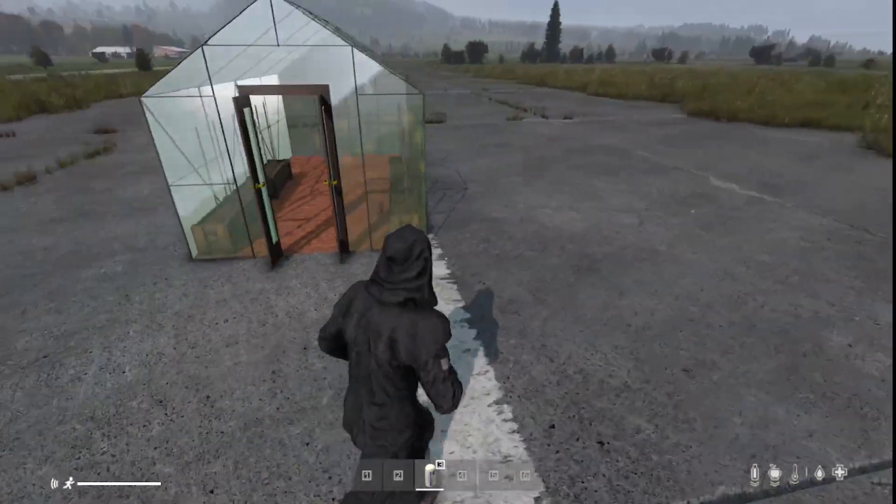
{"action": "key", "text": "a"}
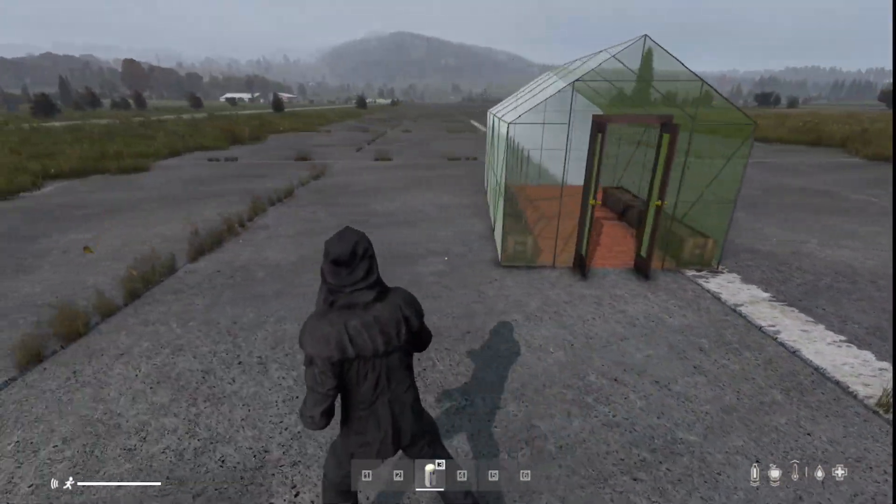
{"action": "key", "text": "w"}
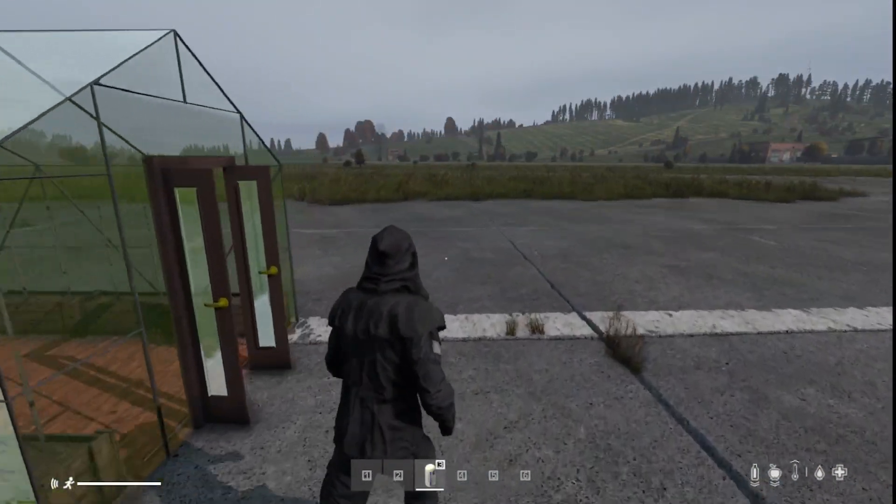